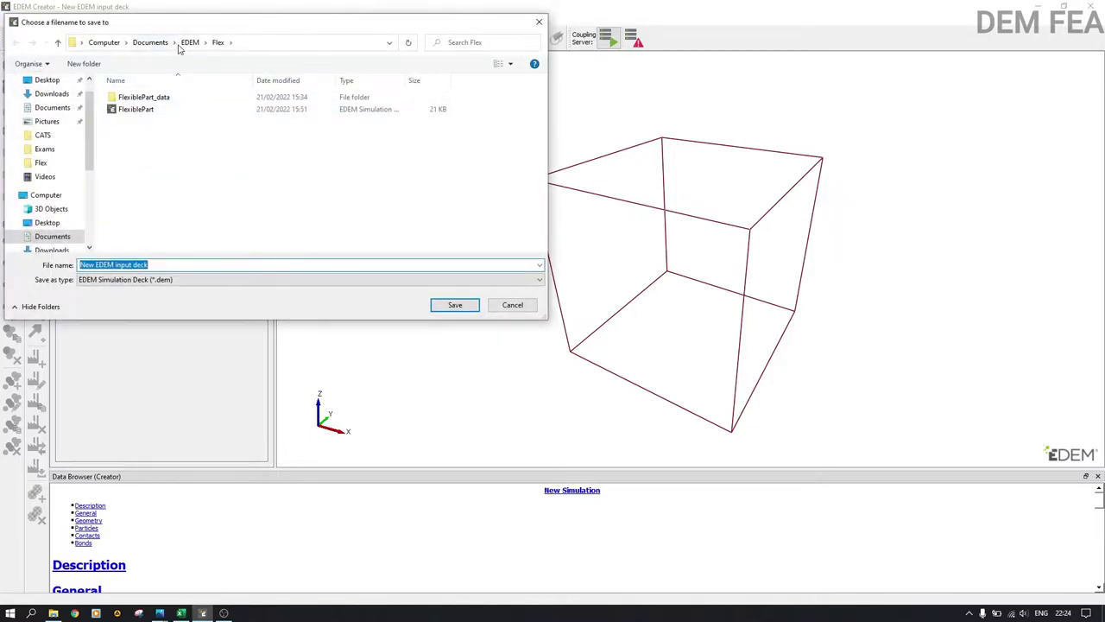
# Step: Save the new simulation deck as Flexible Tutorial in the EDEM > Flexible Particle Tutorial folder
pyautogui.click(190, 42)
pyautogui.doubleClick(156, 122)
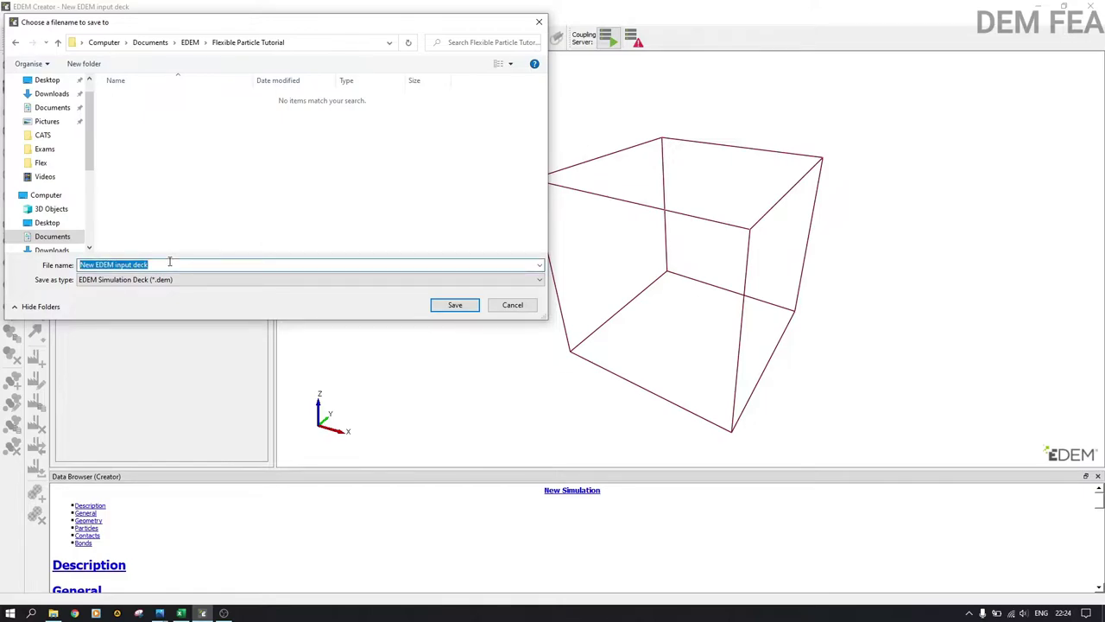
pyautogui.write('Flexible Tu')
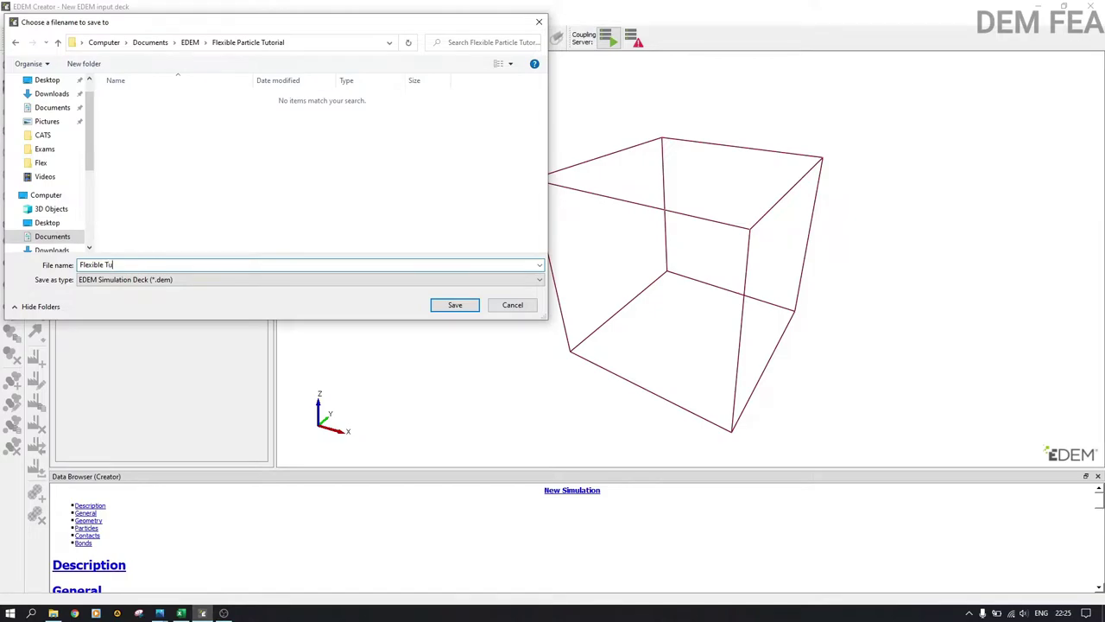
pyautogui.write('torial')
pyautogui.press('Return')
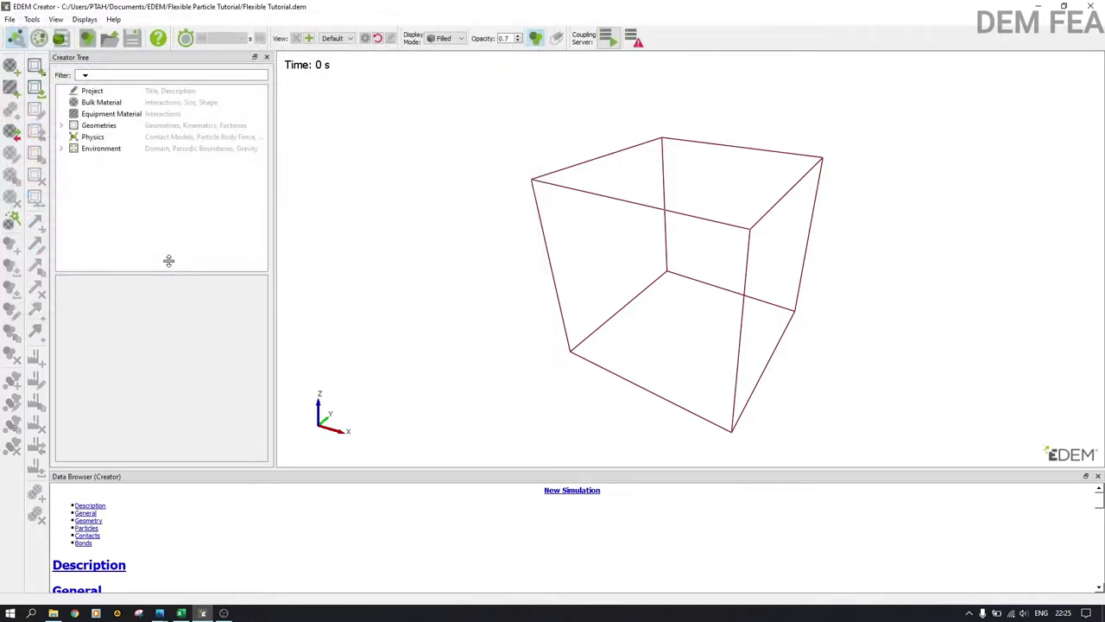
# Step: Give the project the title "Flexible Particles" and the description "Advanced EDEM"
pyautogui.click(138, 91)
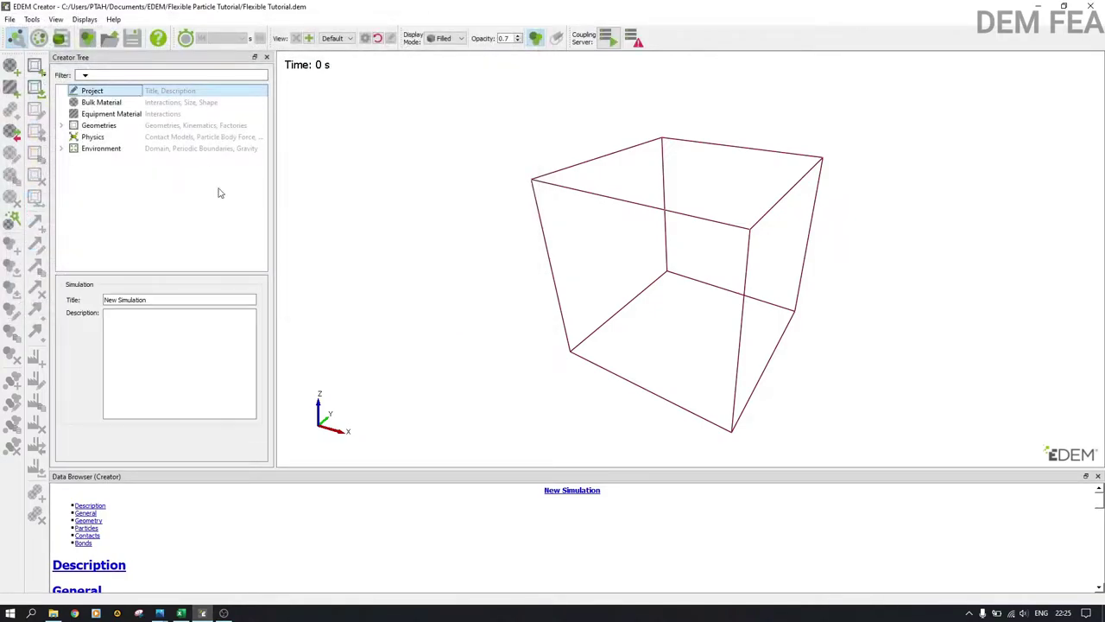
pyautogui.moveTo(147, 301); pyautogui.dragTo(76, 309)
pyautogui.write('F')
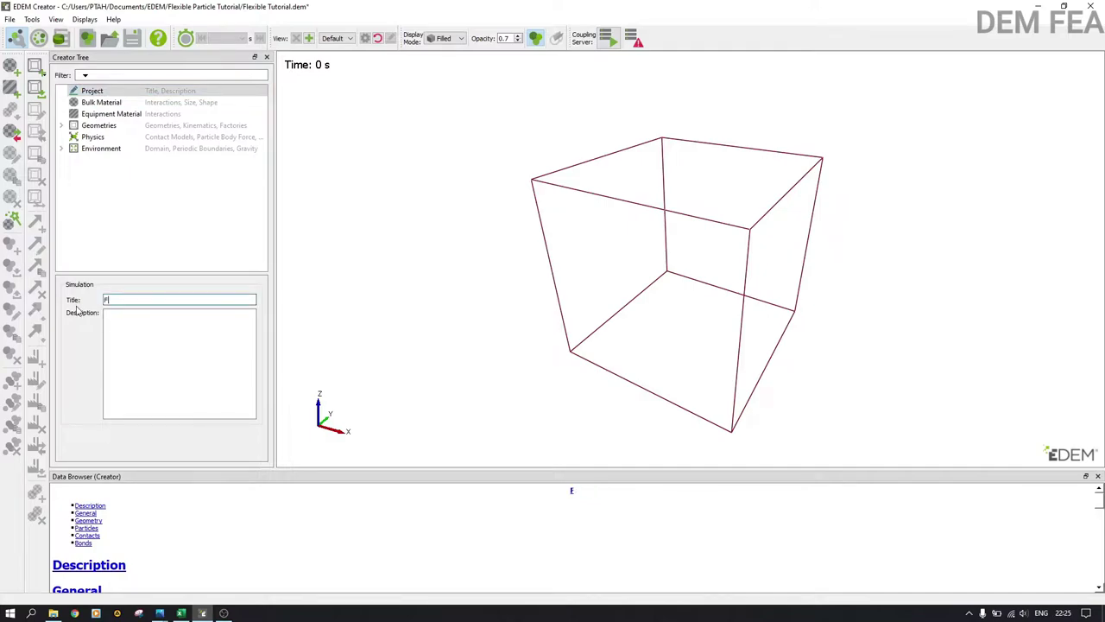
pyautogui.write('lexible Particles')
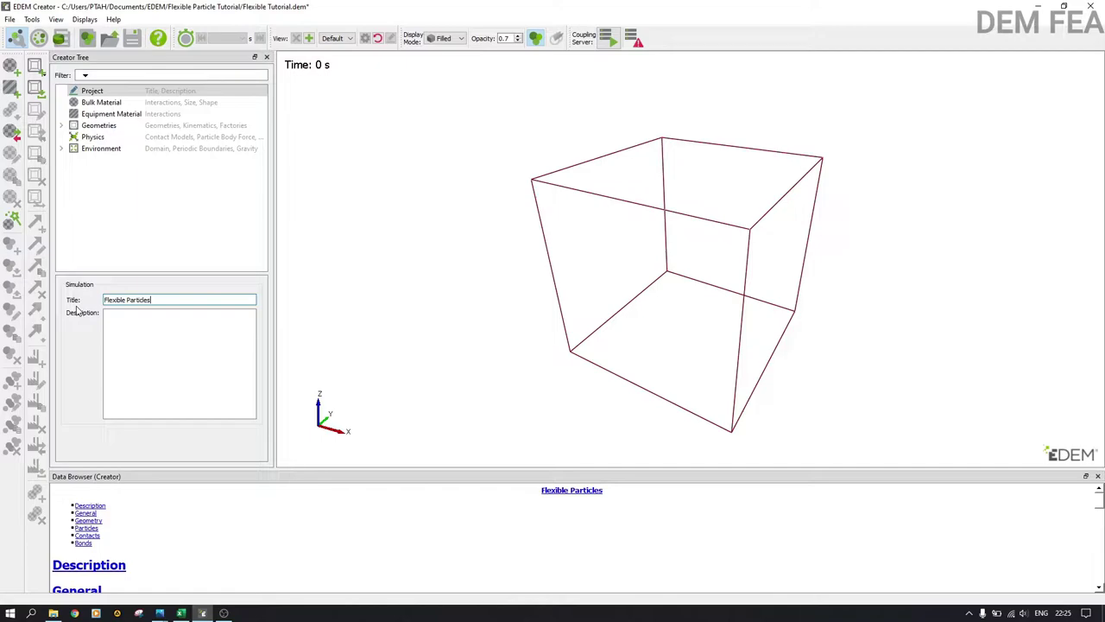
pyautogui.click(131, 329)
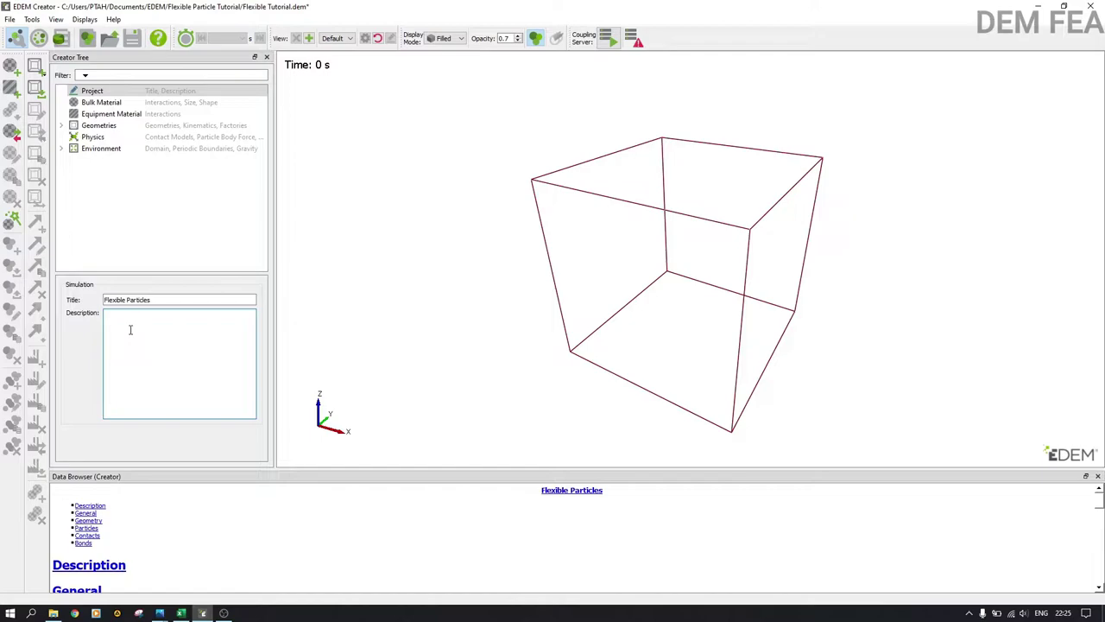
pyautogui.write('Advanced EDEM')
pyautogui.click(180, 195)
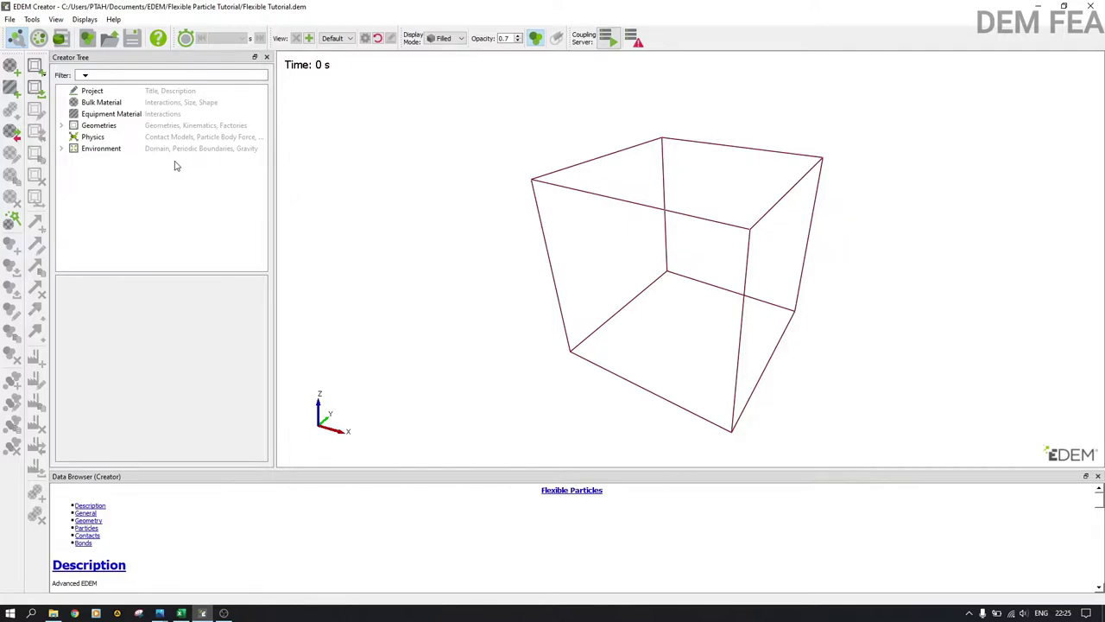
# Step: Review the measurement unit settings in the program options and accept them
pyautogui.click(31, 19)
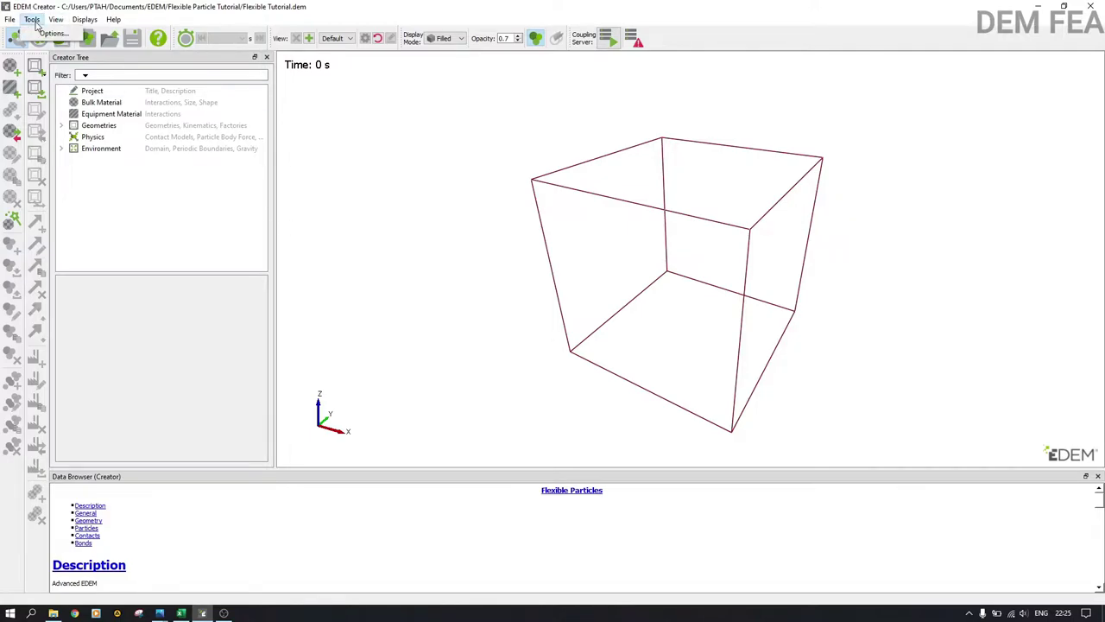
pyautogui.click(42, 33)
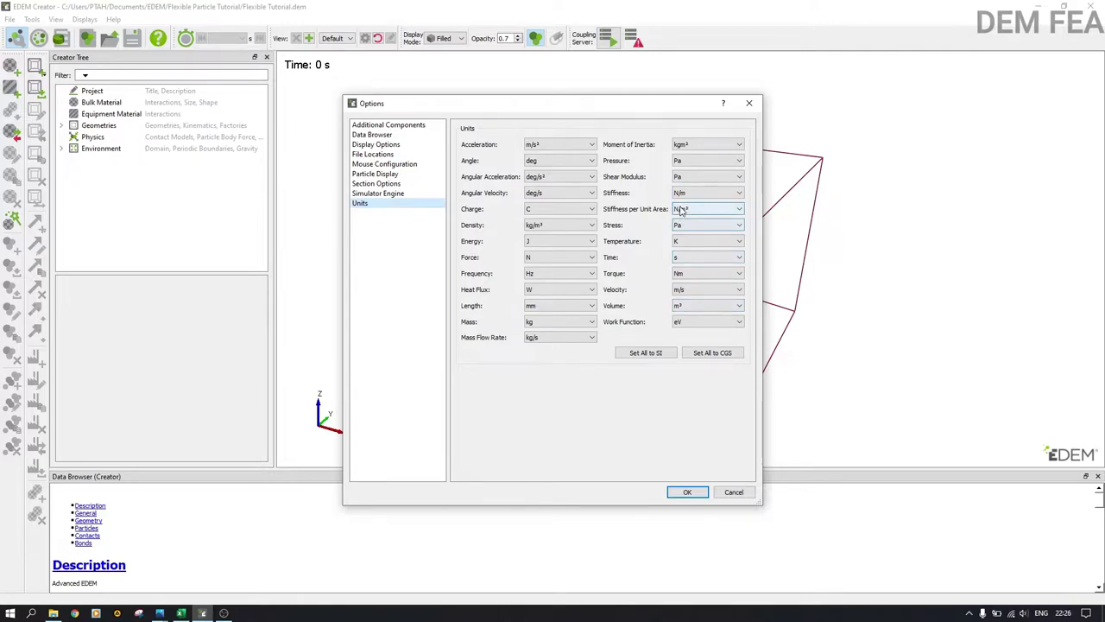
pyautogui.click(689, 491)
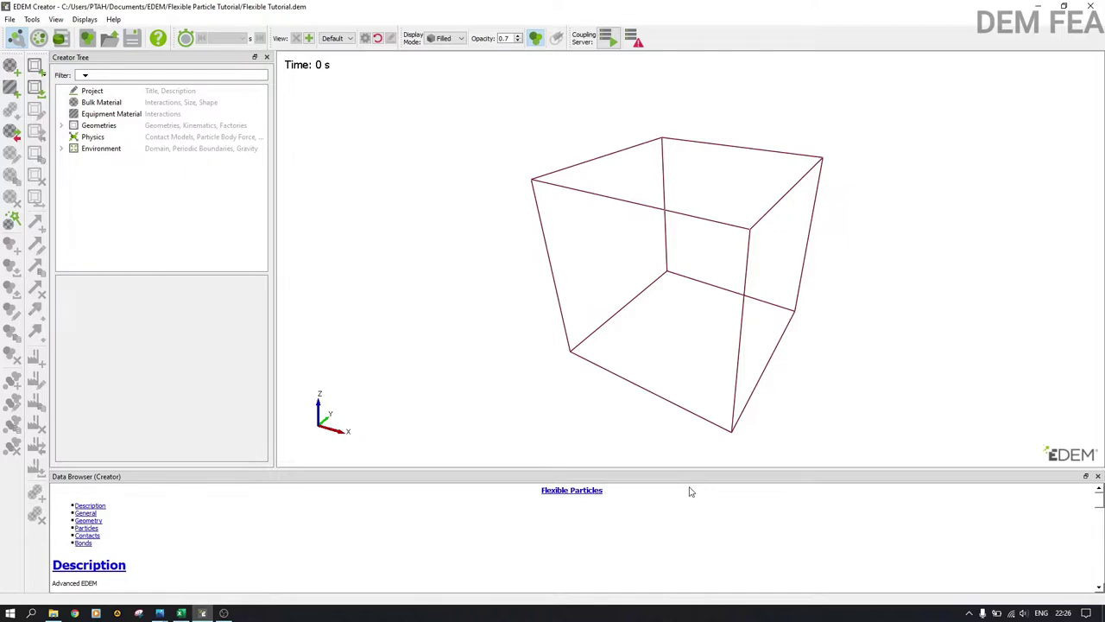
# Step: Add a new bulk material and name it Flexible Mat
pyautogui.rightClick(130, 107)
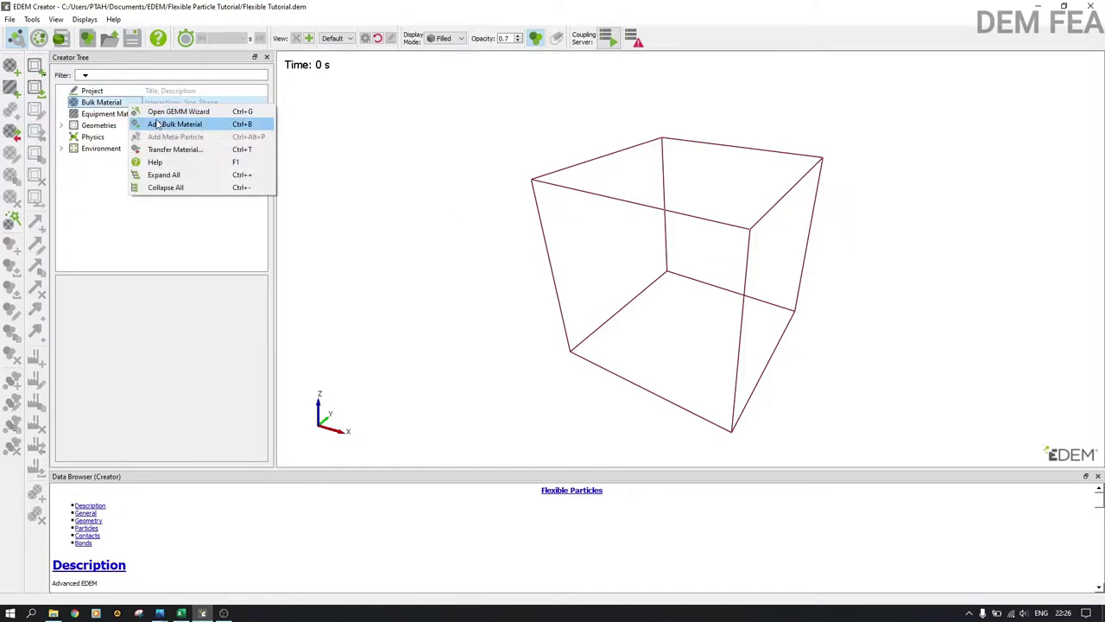
pyautogui.click(156, 125)
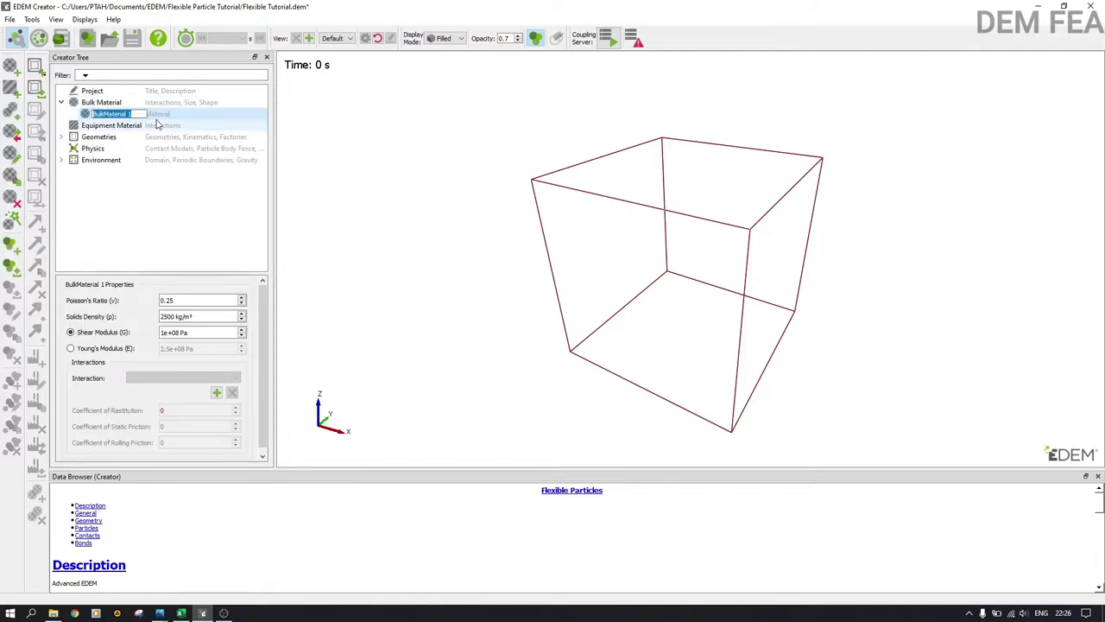
pyautogui.write('Flexible Mat')
pyautogui.click(157, 125)
# Step: Set Flexible Mat's Poisson's ratio to 0.3, solids density to 7500 kg/m³ and shear modulus to 1e+07 Pa
pyautogui.click(137, 116)
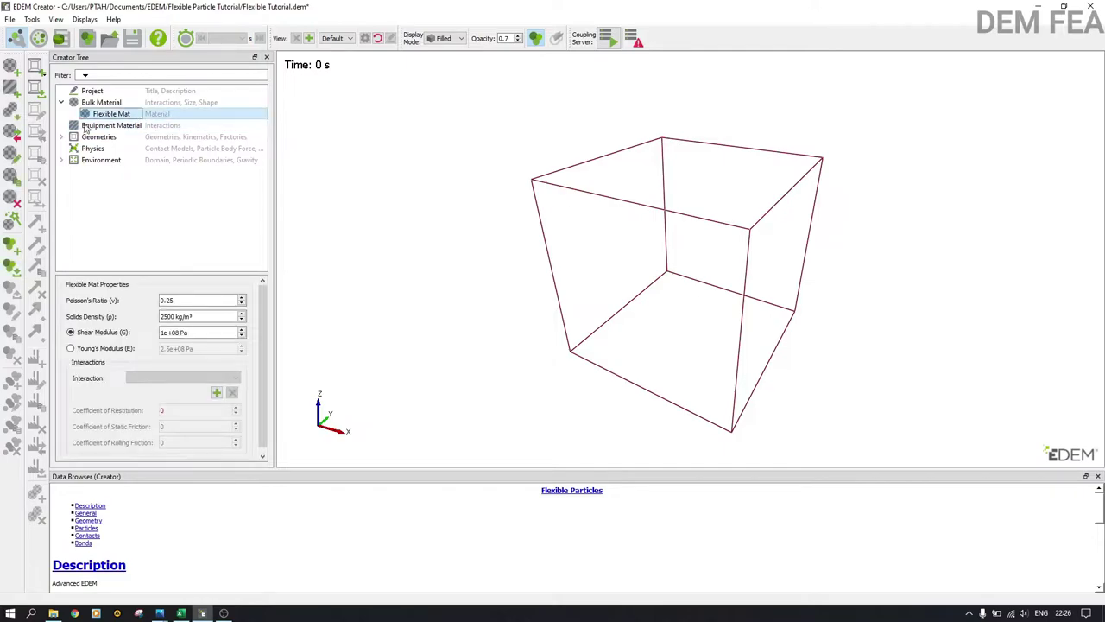
pyautogui.rightClick(129, 121)
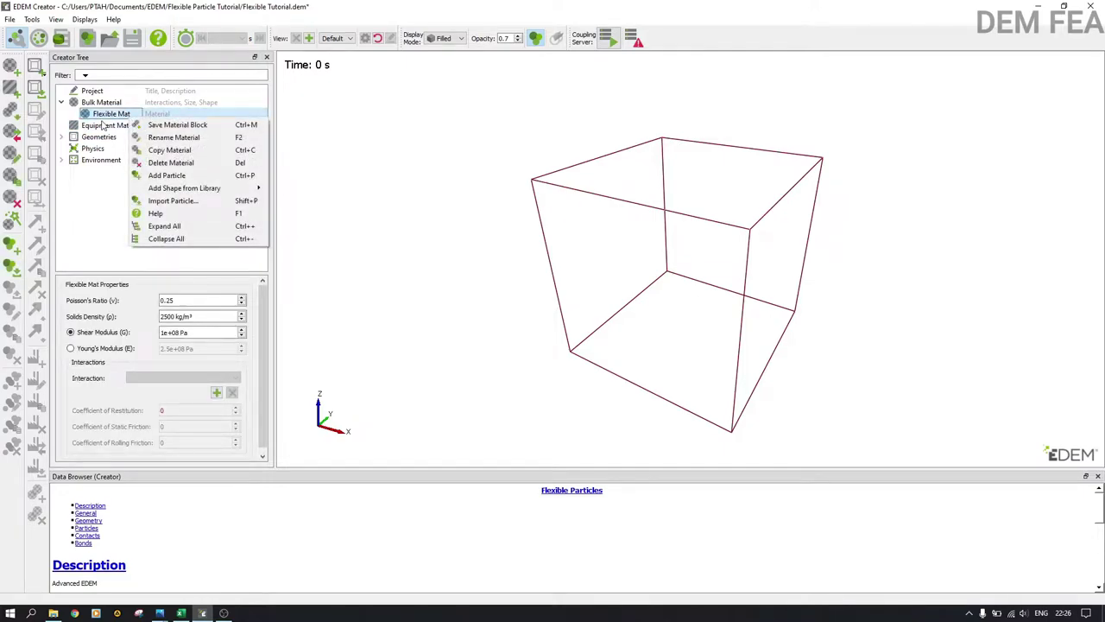
pyautogui.click(183, 304)
pyautogui.moveTo(167, 301); pyautogui.dragTo(177, 301)
pyautogui.press('BackSpace')
pyautogui.write('0.3')
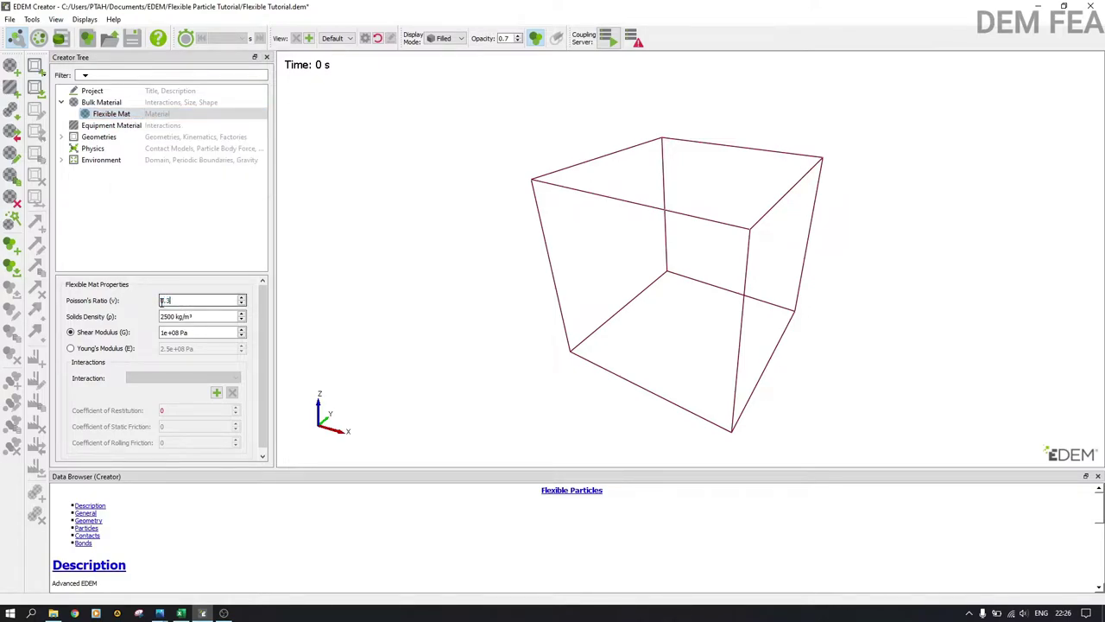
pyautogui.doubleClick(166, 318)
pyautogui.write('7800')
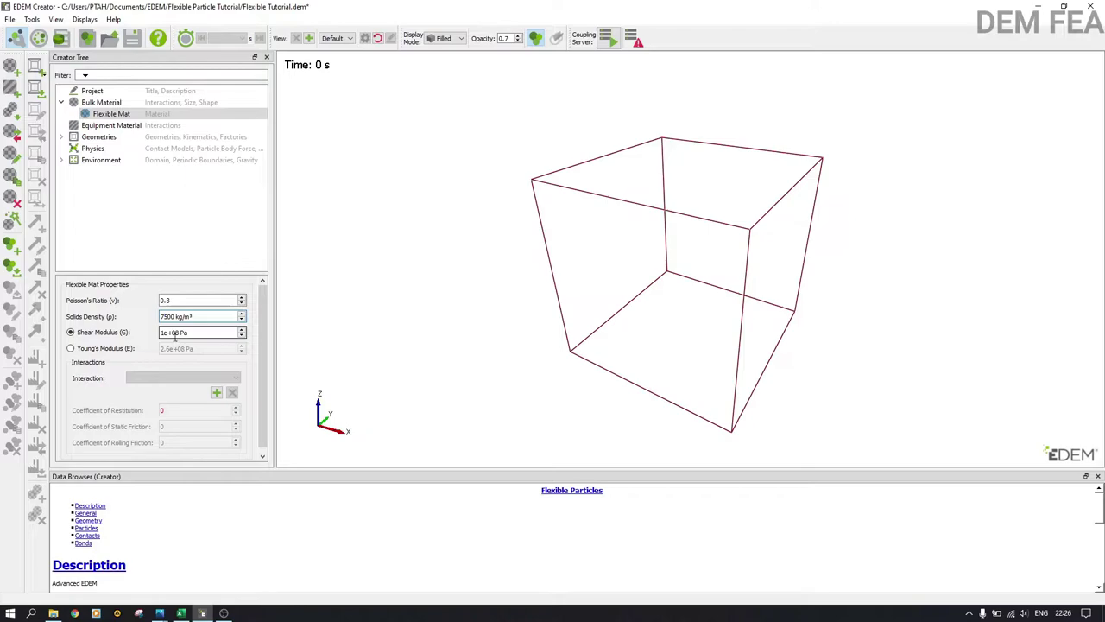
pyautogui.click(182, 332)
pyautogui.press('BackSpace')
pyautogui.write('7')
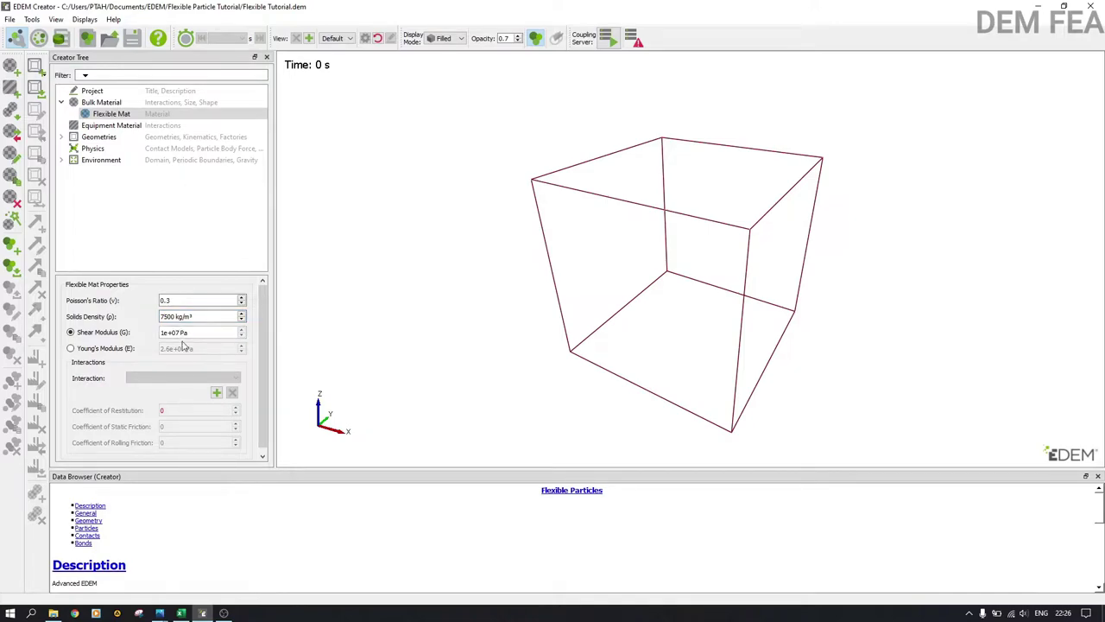
# Step: Add an interaction of Flexible Mat with itself, with restitution 0.3, static friction 0.5 and rolling friction 0.01
pyautogui.click(216, 393)
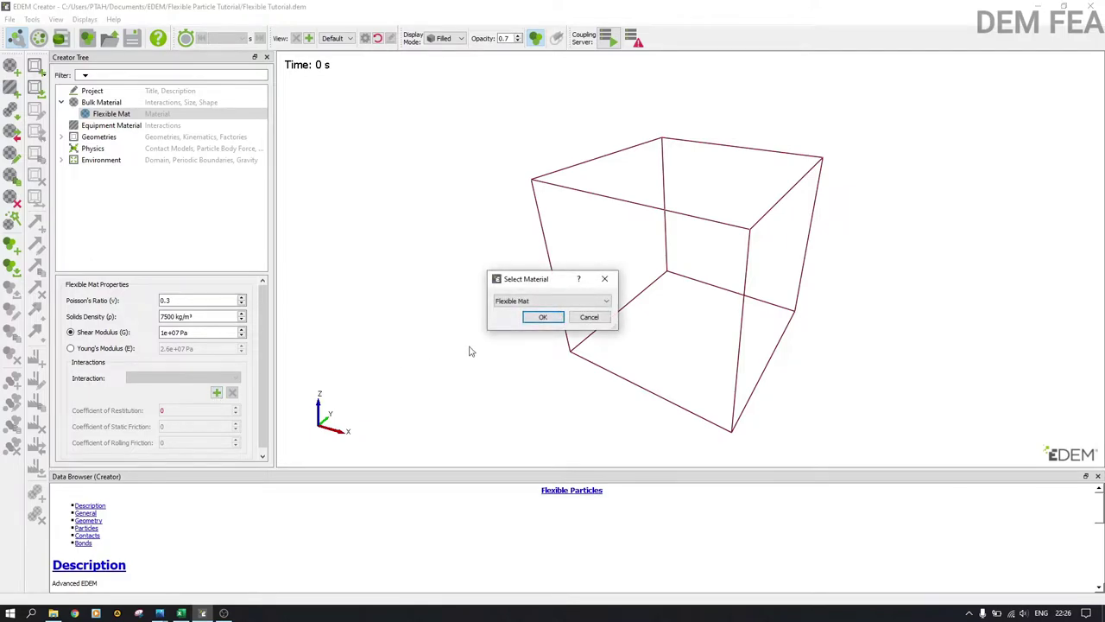
pyautogui.click(535, 318)
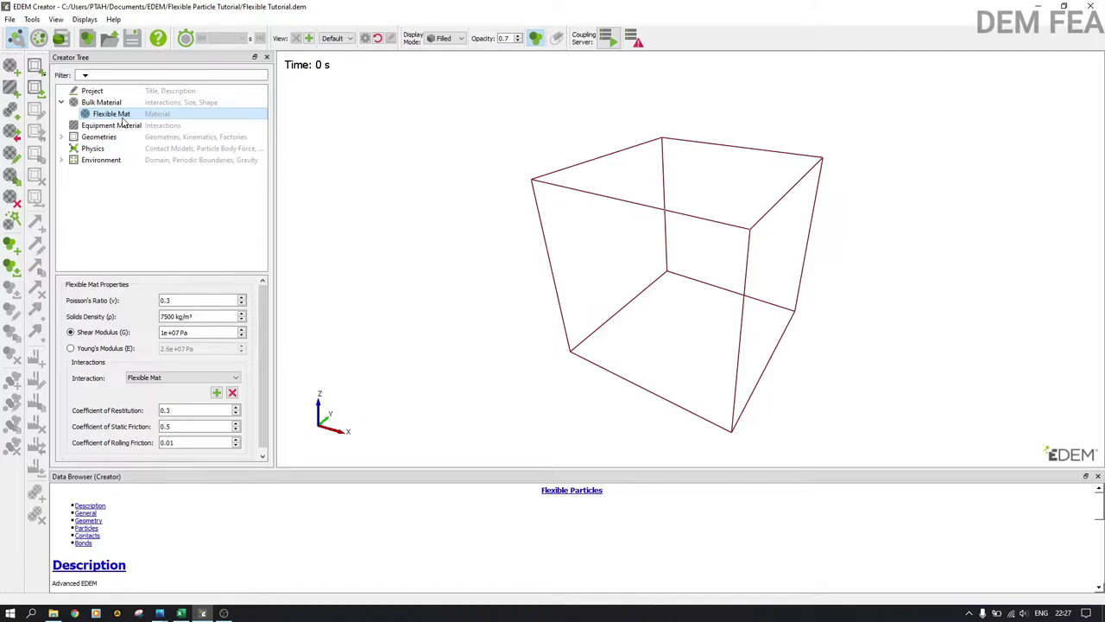
# Step: Add a particle with the Dual Sphere Shape from the shape library to the Flexible Mat material
pyautogui.rightClick(124, 123)
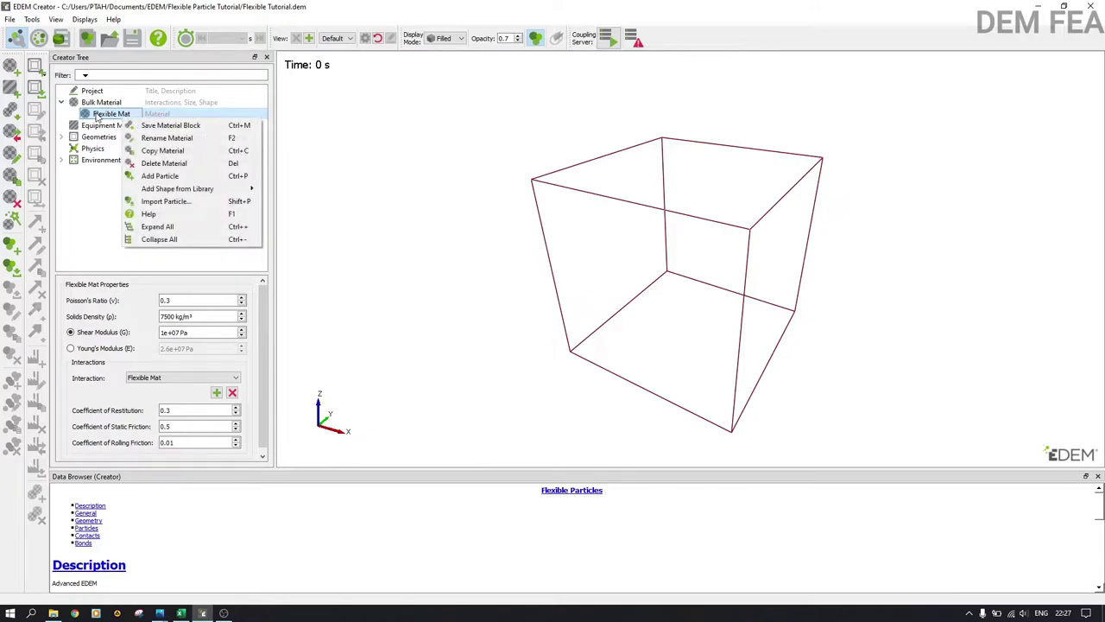
pyautogui.click(96, 116)
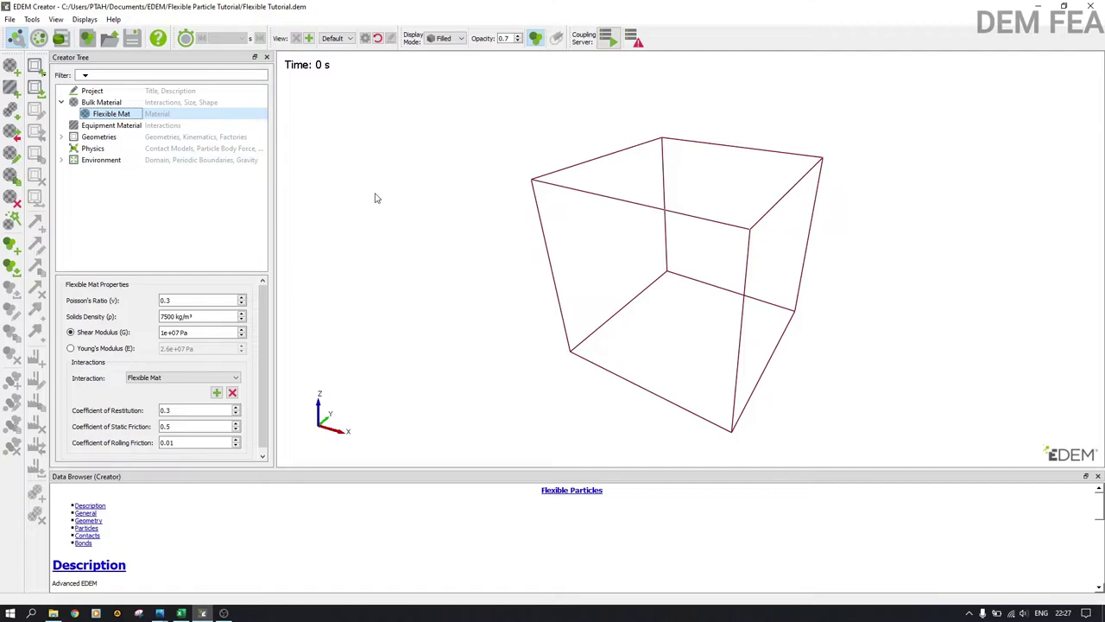
pyautogui.rightClick(109, 115)
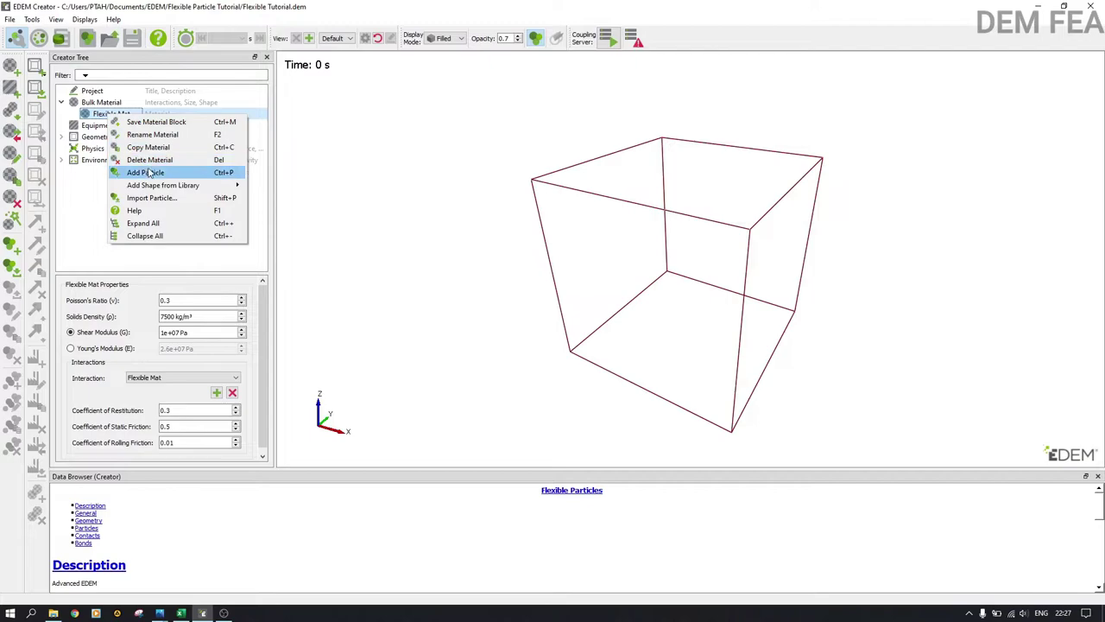
pyautogui.moveTo(186, 185)
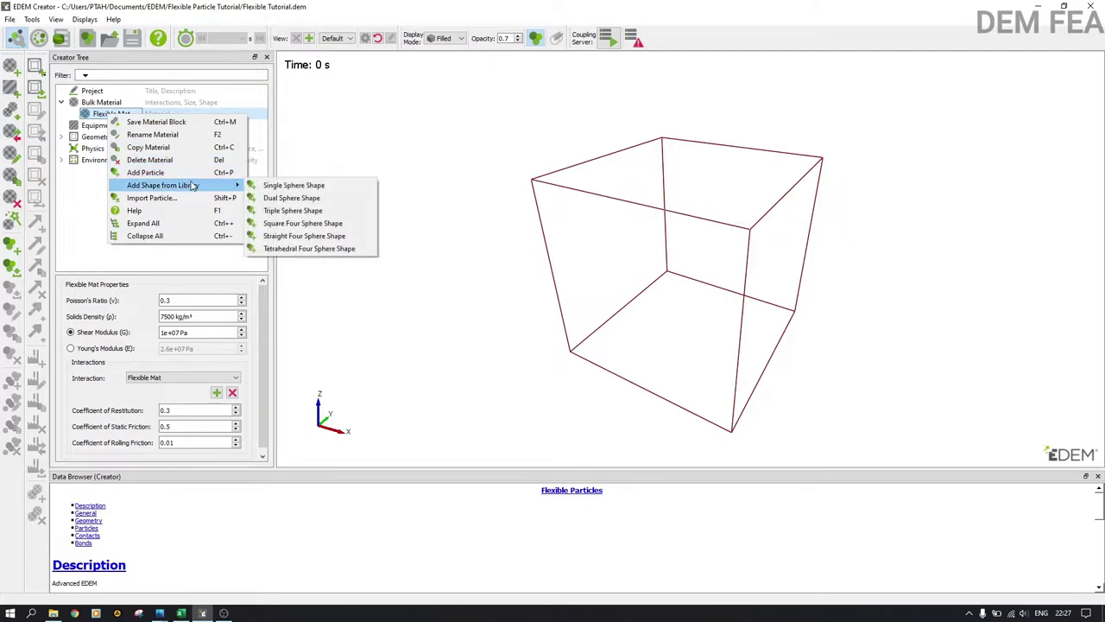
pyautogui.click(270, 201)
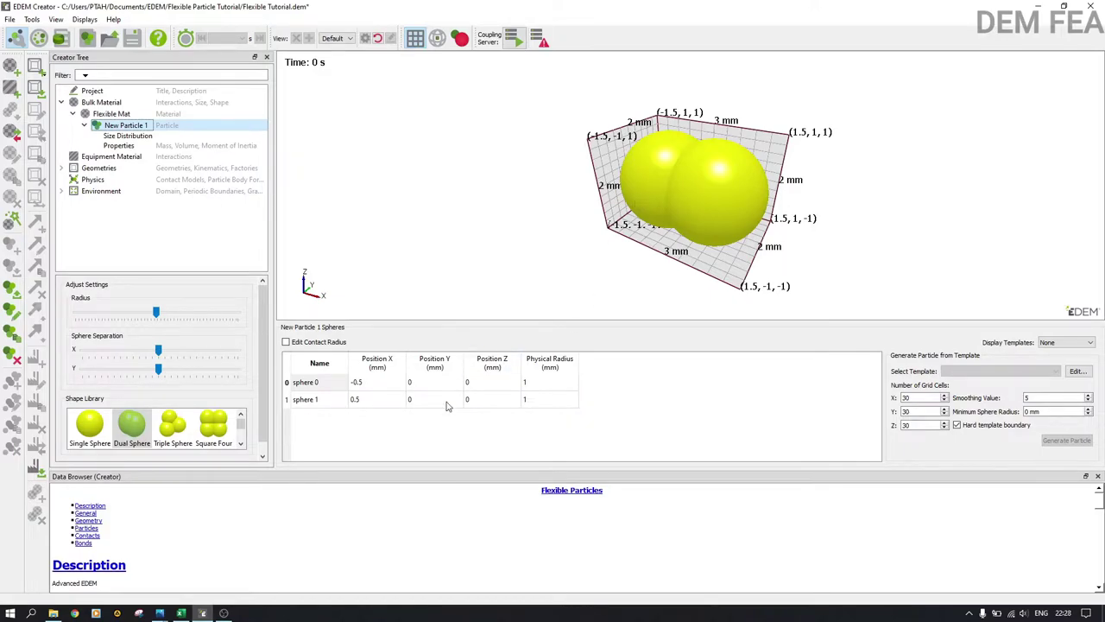
# Step: Enable contact radius editing for the dual-sphere particle and set the contact radius of both spheres to 1.3 mm
pyautogui.click(523, 385)
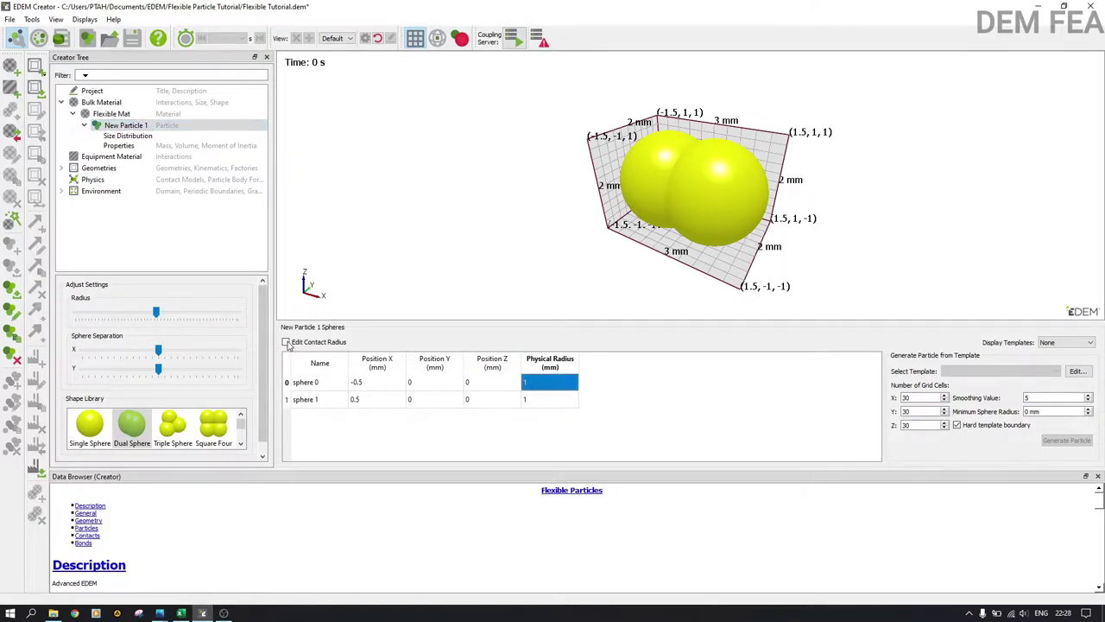
pyautogui.click(286, 341)
pyautogui.click(606, 382)
pyautogui.write('1.3')
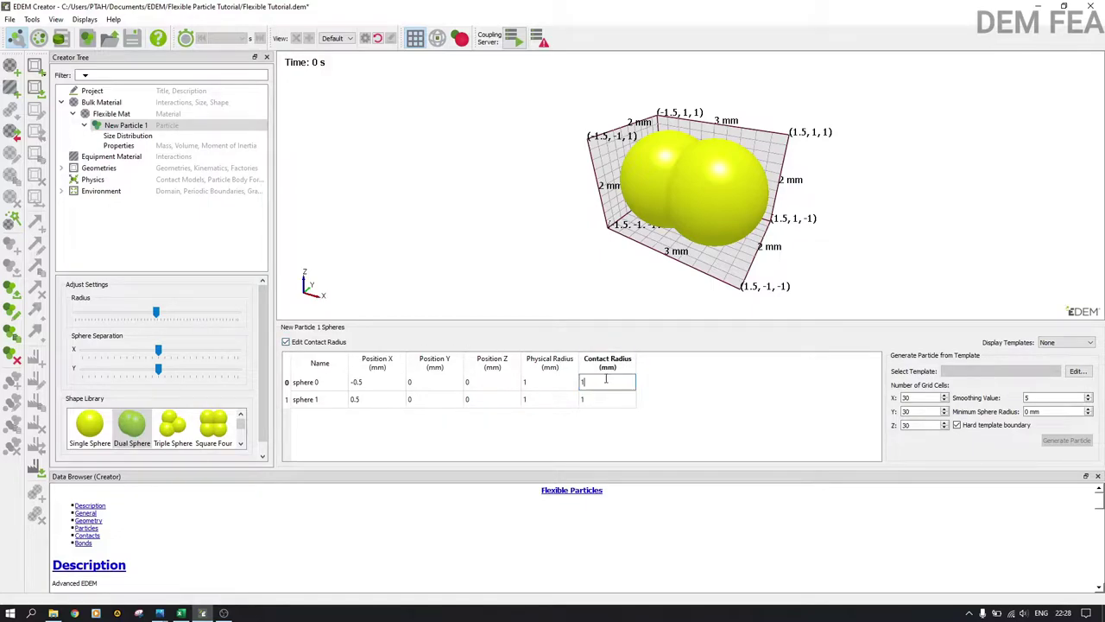
pyautogui.click(592, 402)
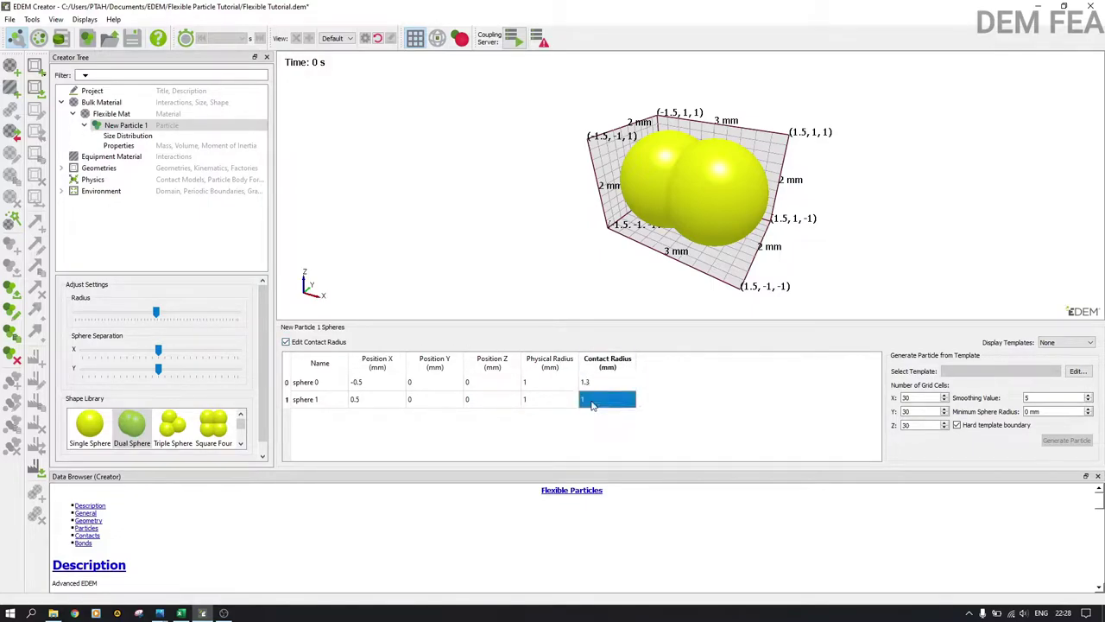
pyautogui.write('1.3')
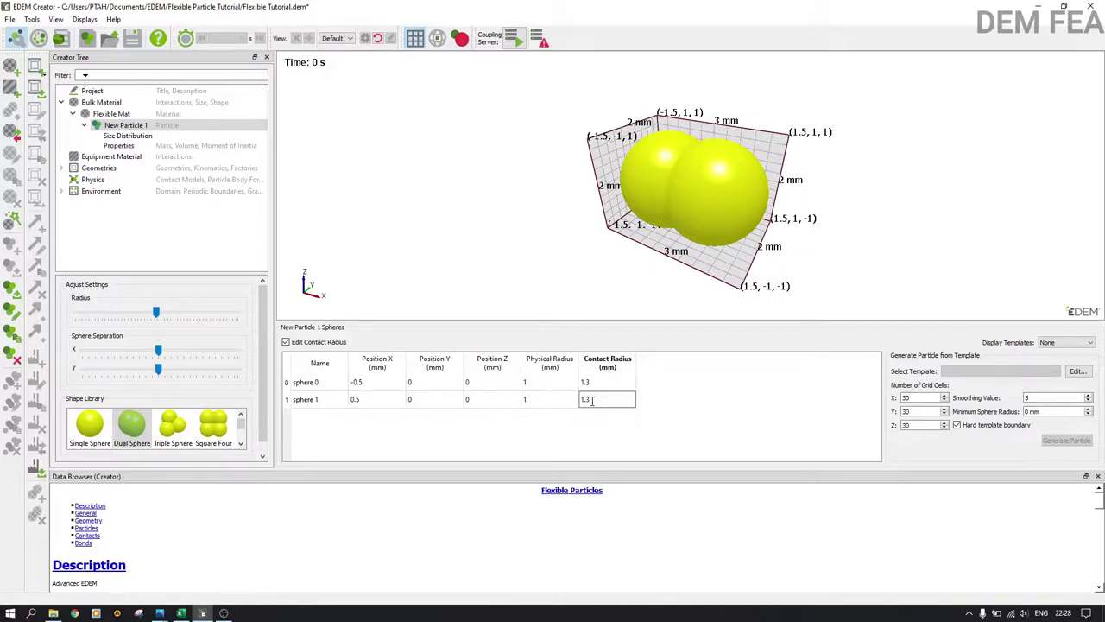
pyautogui.click(665, 391)
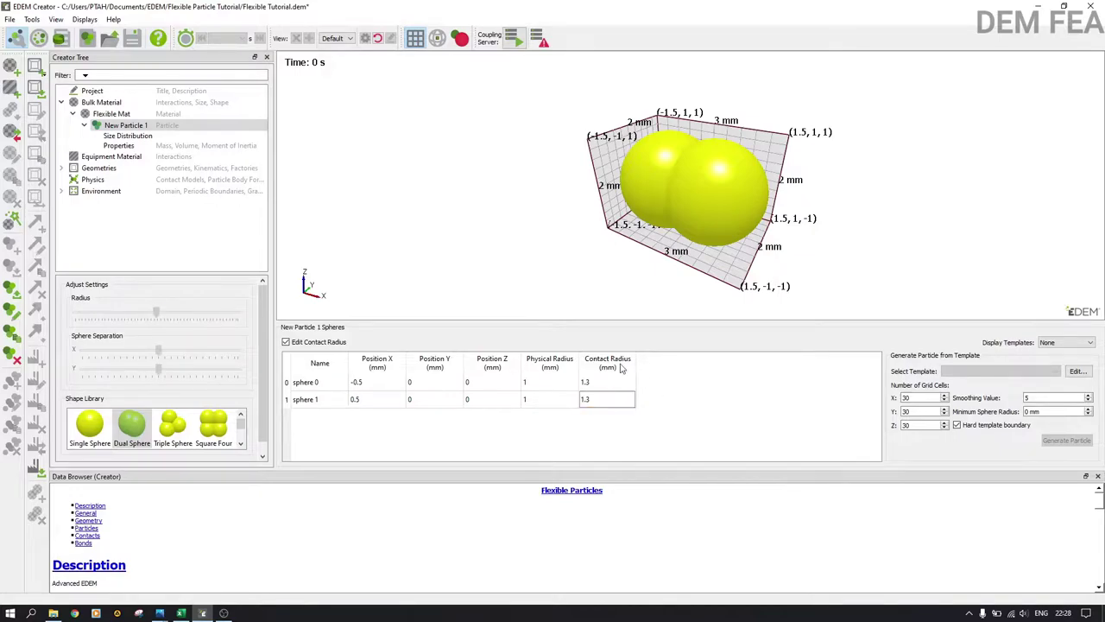
# Step: Rename the dual-sphere particle as Stem and turn on automatic calculation of its properties based on spheres
pyautogui.rightClick(131, 126)
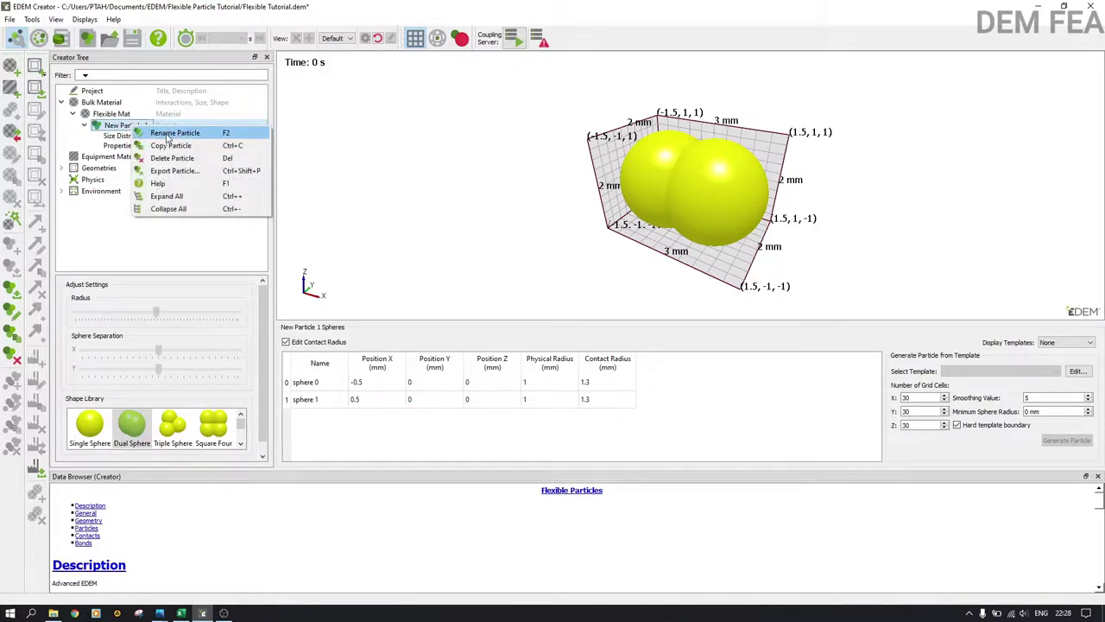
pyautogui.click(167, 134)
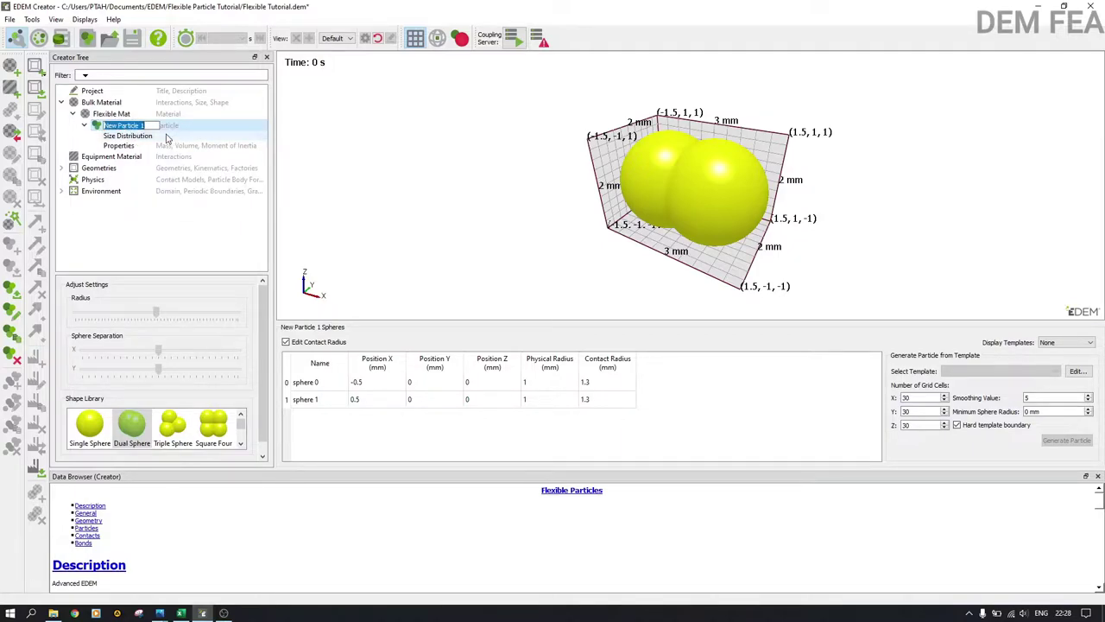
pyautogui.write('Stem')
pyautogui.click(145, 136)
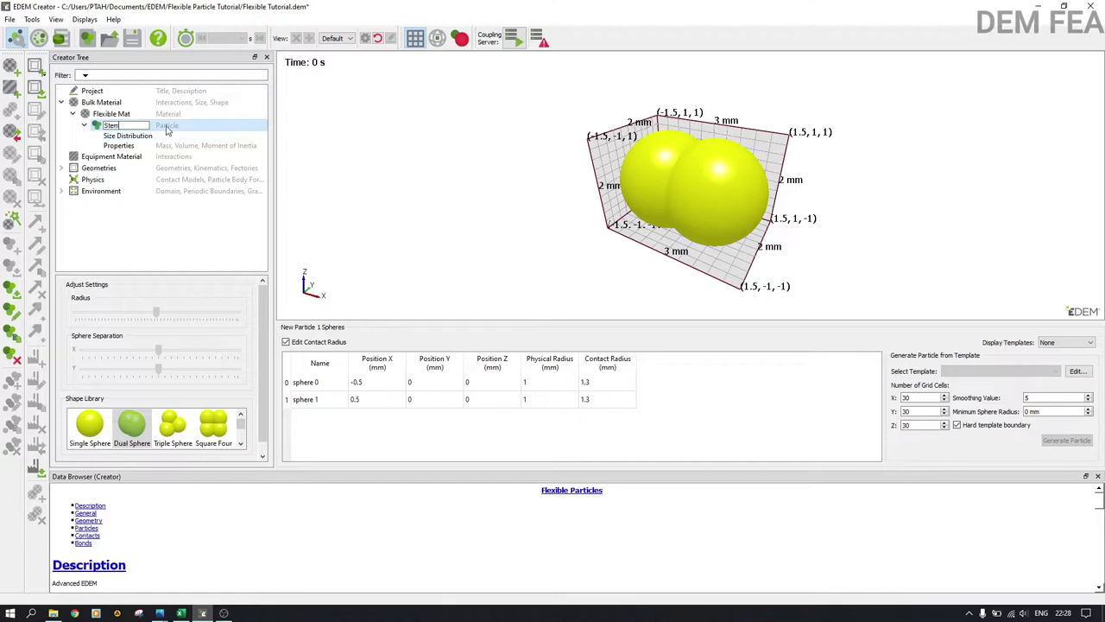
pyautogui.click(125, 145)
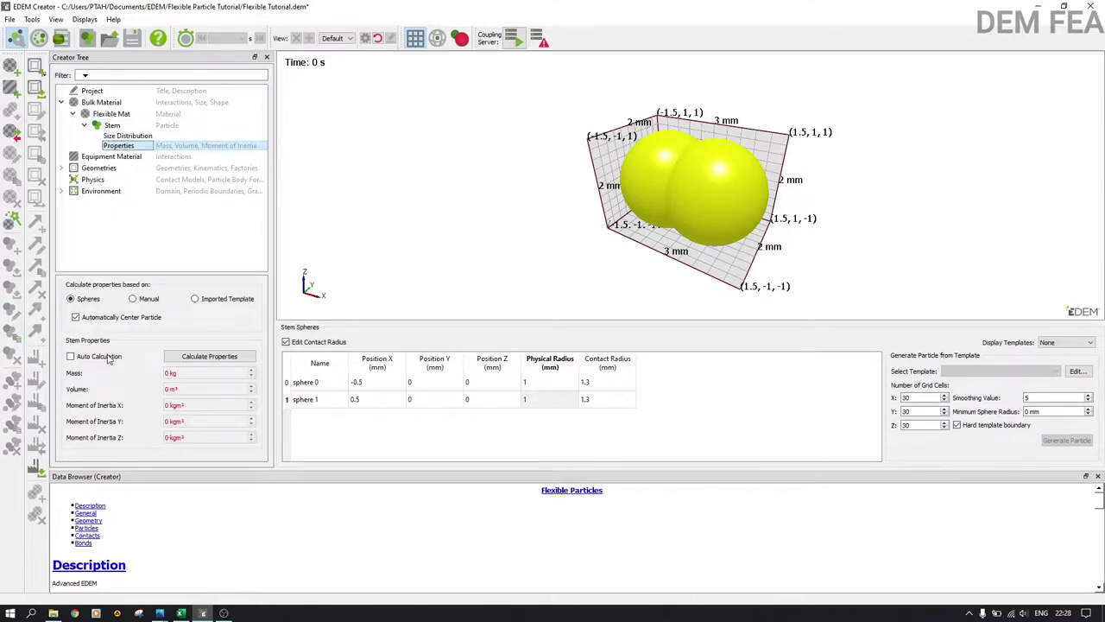
pyautogui.click(99, 357)
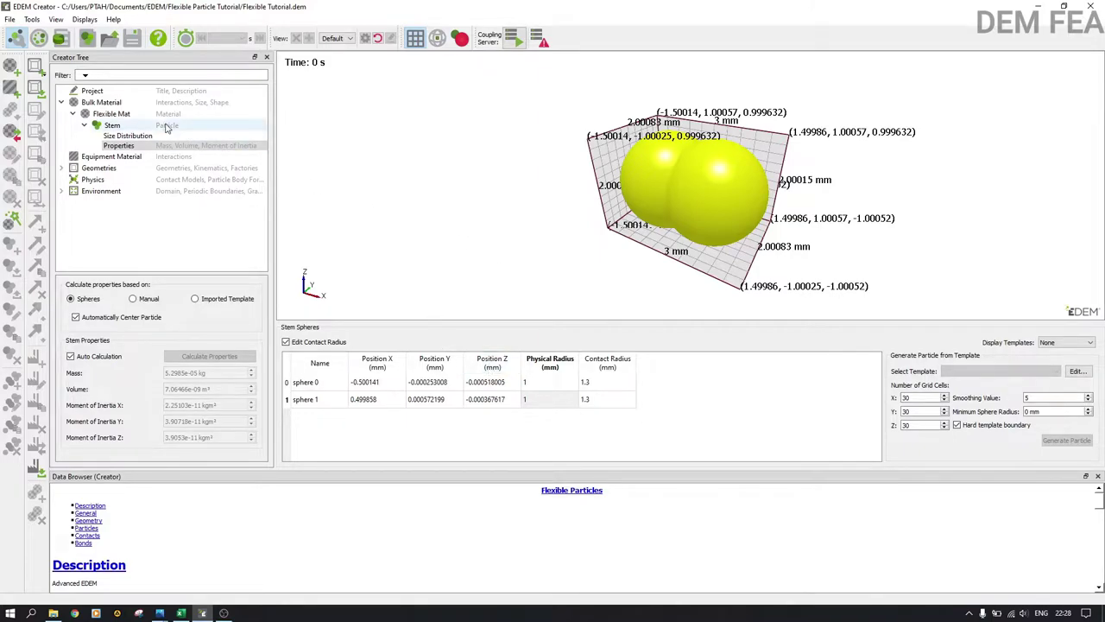
# Step: Add a particle with the Single Sphere Shape from the shape library to the Flexible Mat material
pyautogui.click(123, 114)
pyautogui.rightClick(123, 114)
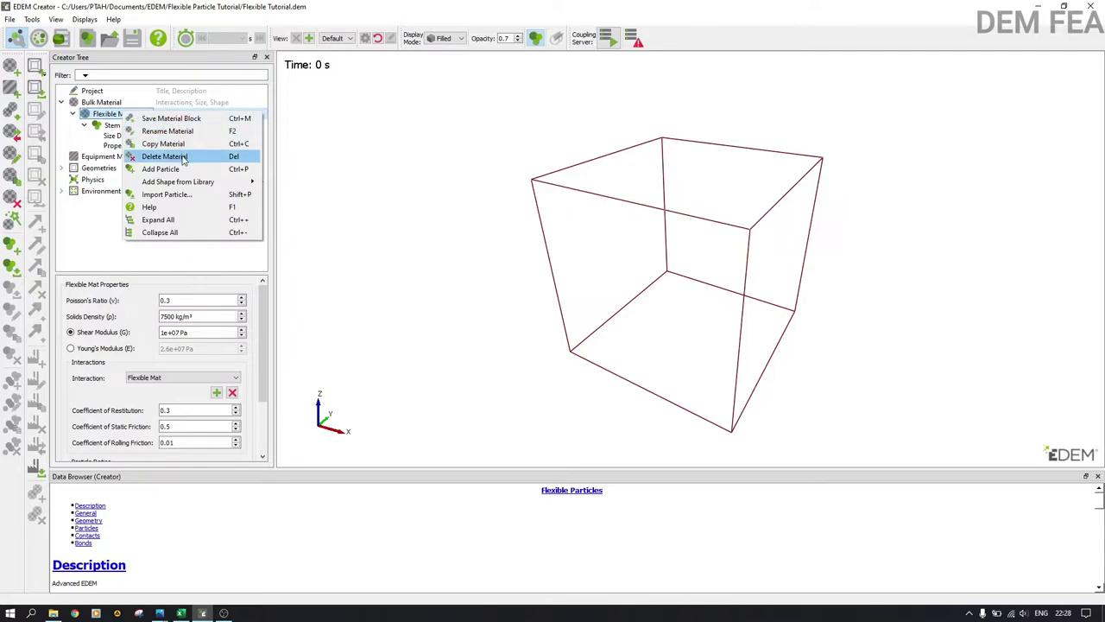
pyautogui.moveTo(171, 183)
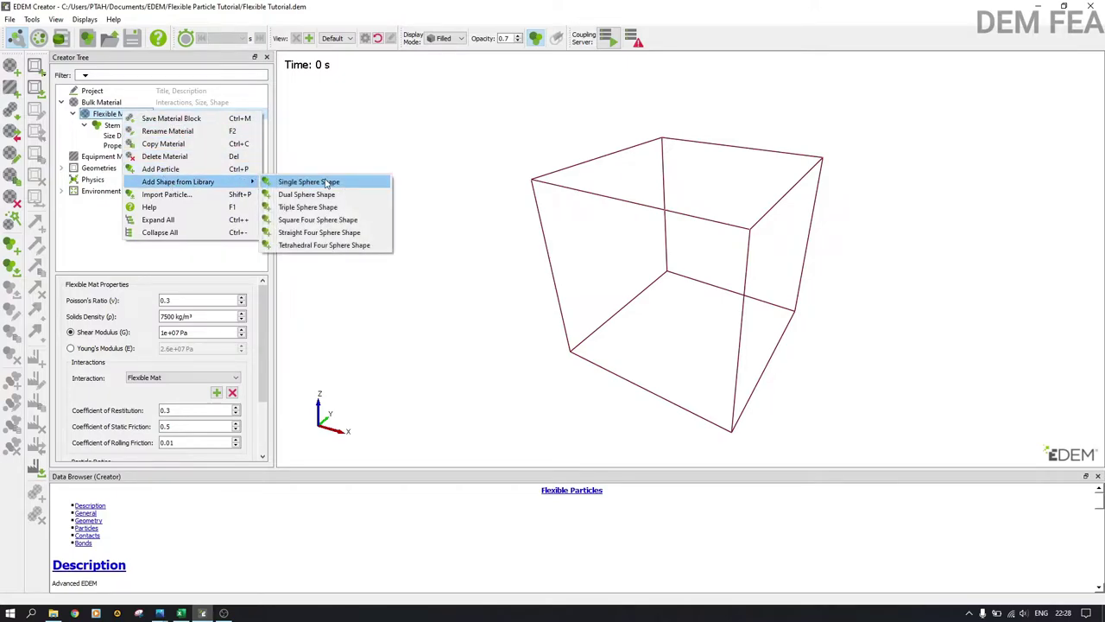
pyautogui.click(327, 188)
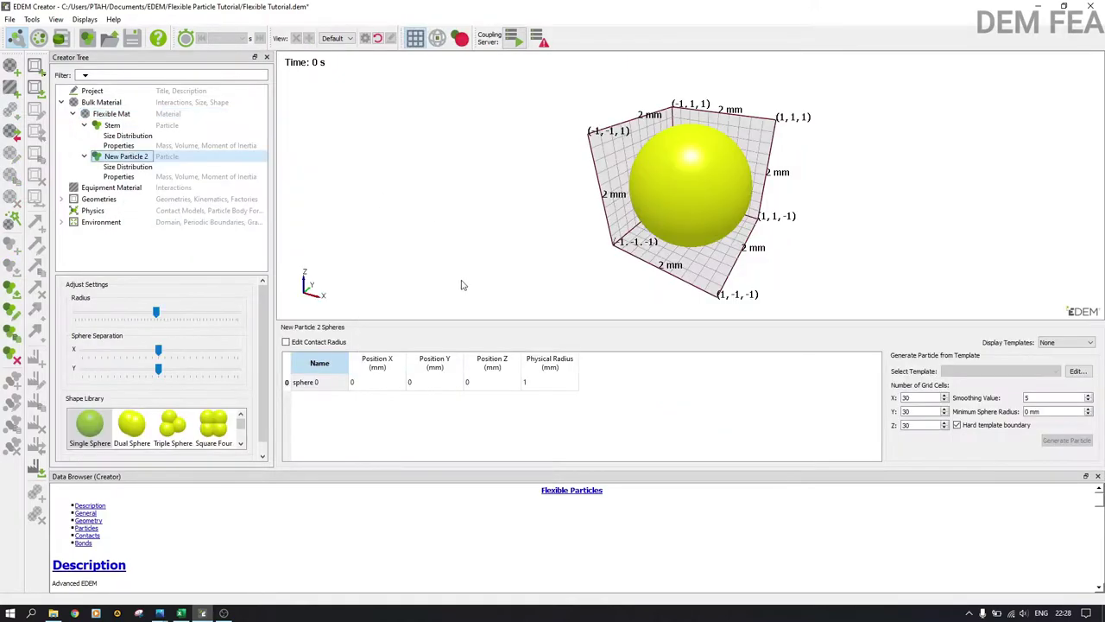
# Step: Set the single-sphere particle's contact radius to 1.3 mm and turn on automatic calculation of its properties based on spheres
pyautogui.click(287, 344)
pyautogui.click(586, 386)
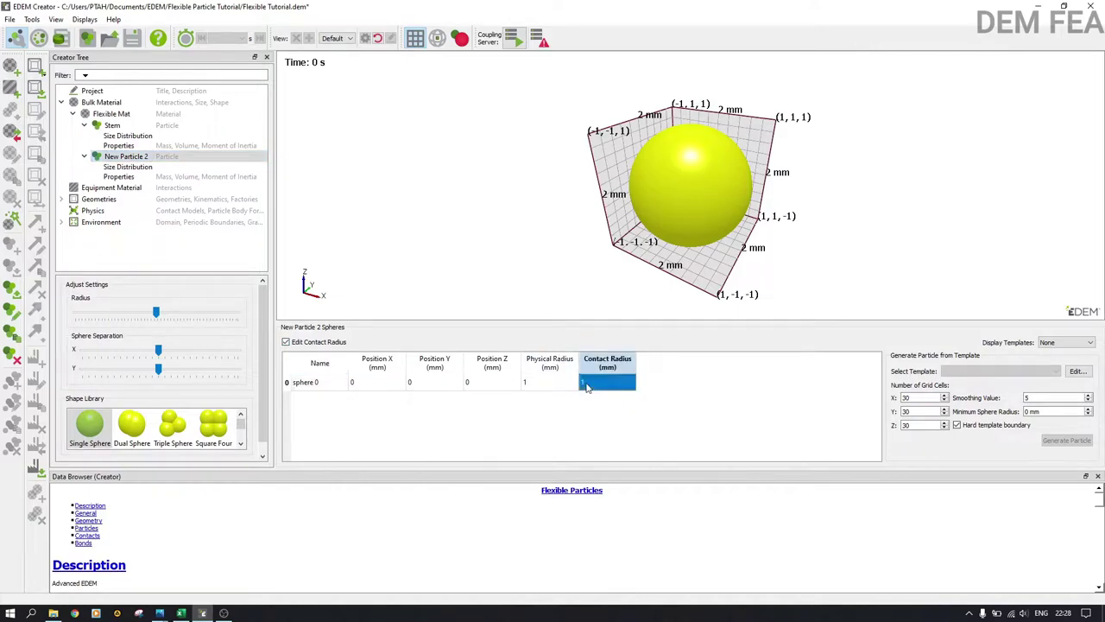
pyautogui.doubleClick(587, 384)
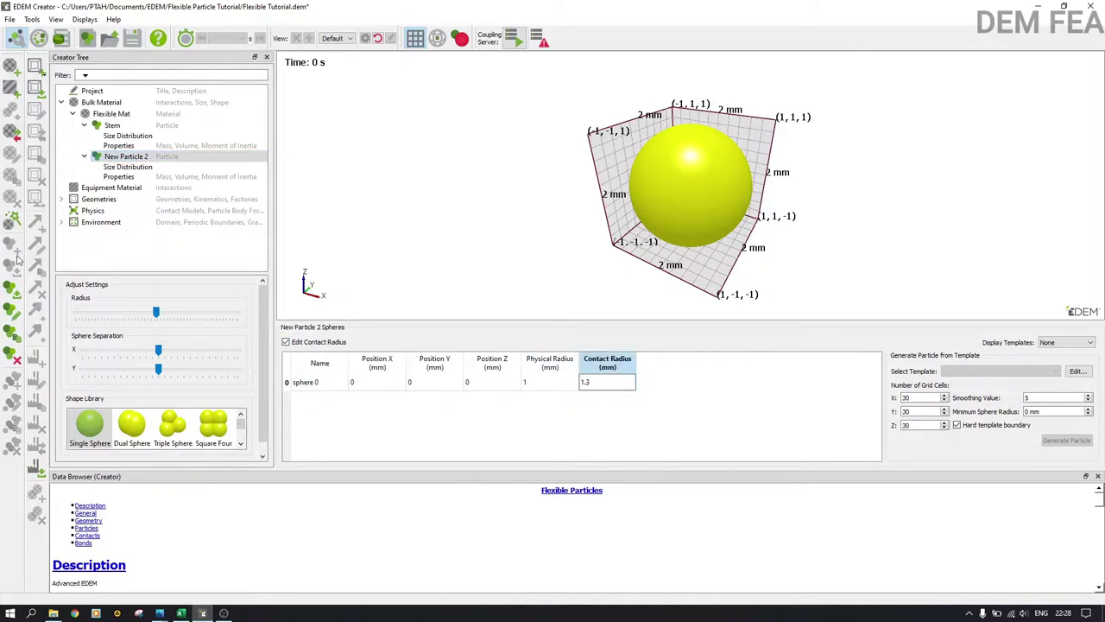
pyautogui.click(121, 176)
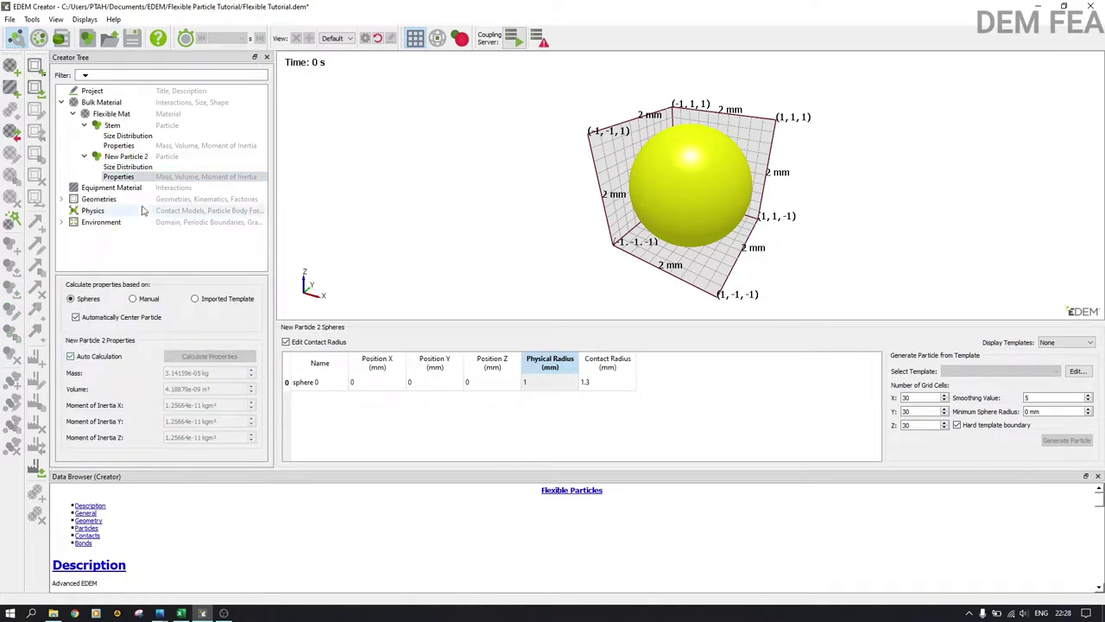
pyautogui.click(147, 167)
# Step: Rename the single-sphere particle as Leaf and save the simulation
pyautogui.click(138, 157)
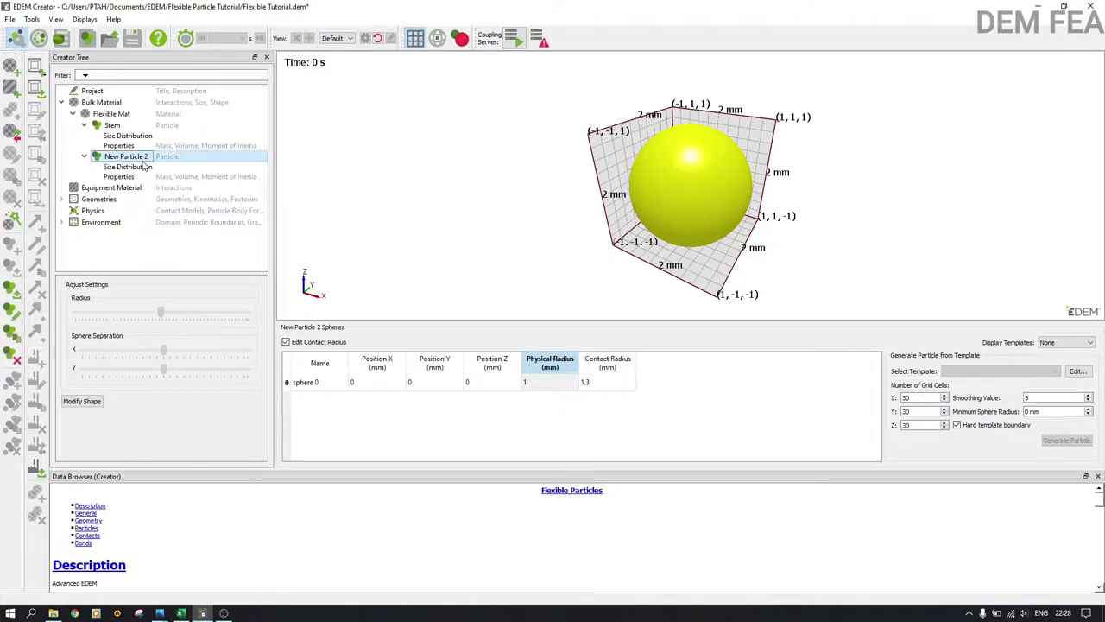
pyautogui.rightClick(141, 159)
pyautogui.click(164, 170)
pyautogui.write('L')
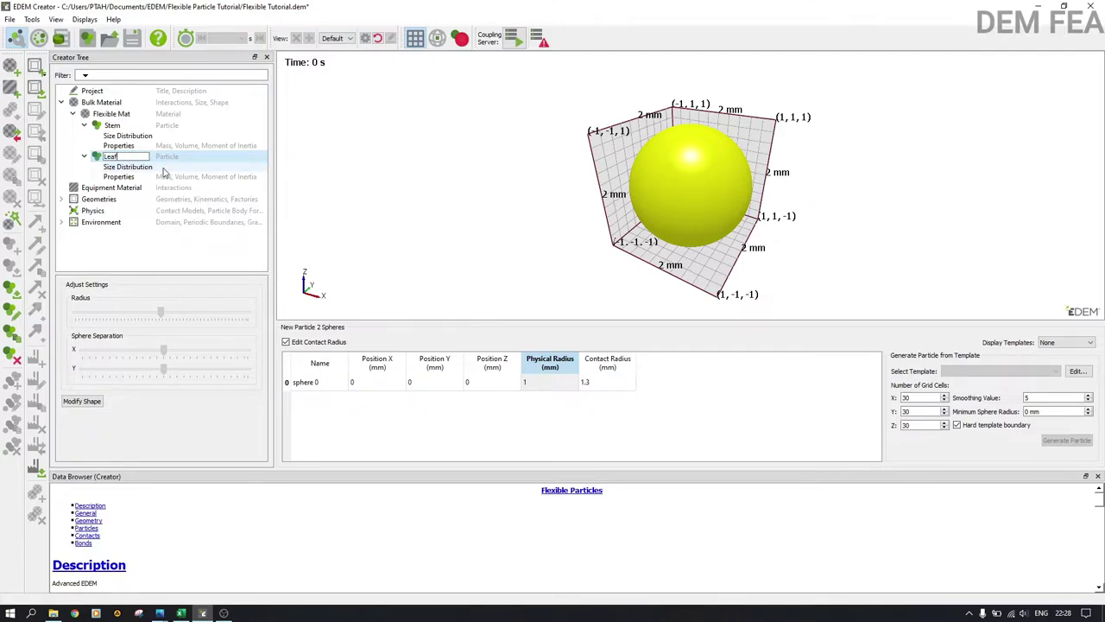
pyautogui.write('eaf')
pyautogui.click(164, 169)
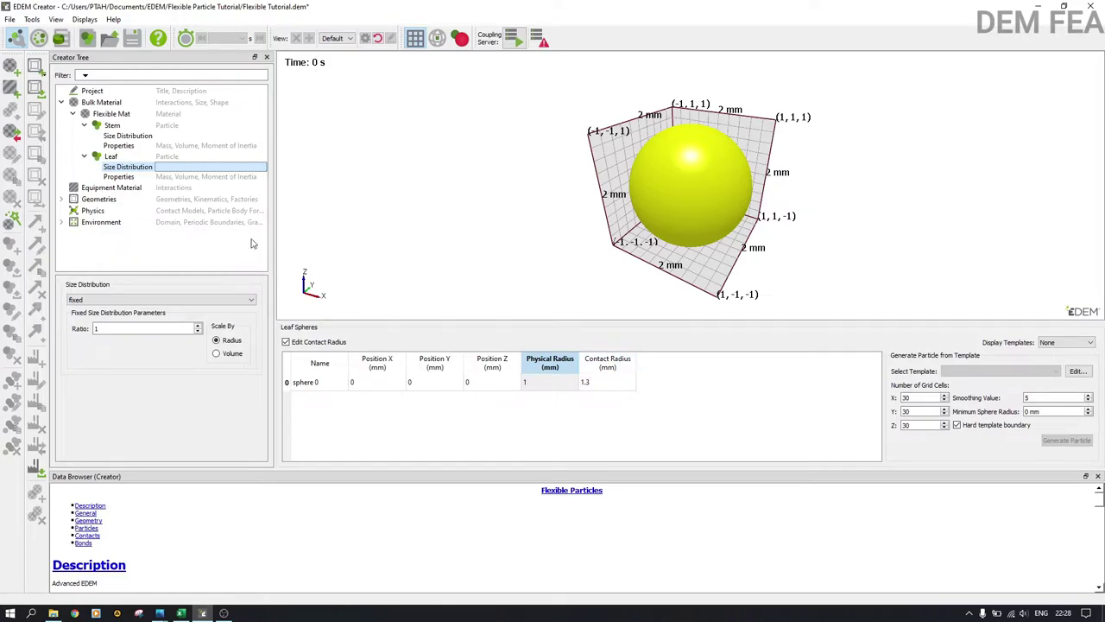
pyautogui.click(134, 41)
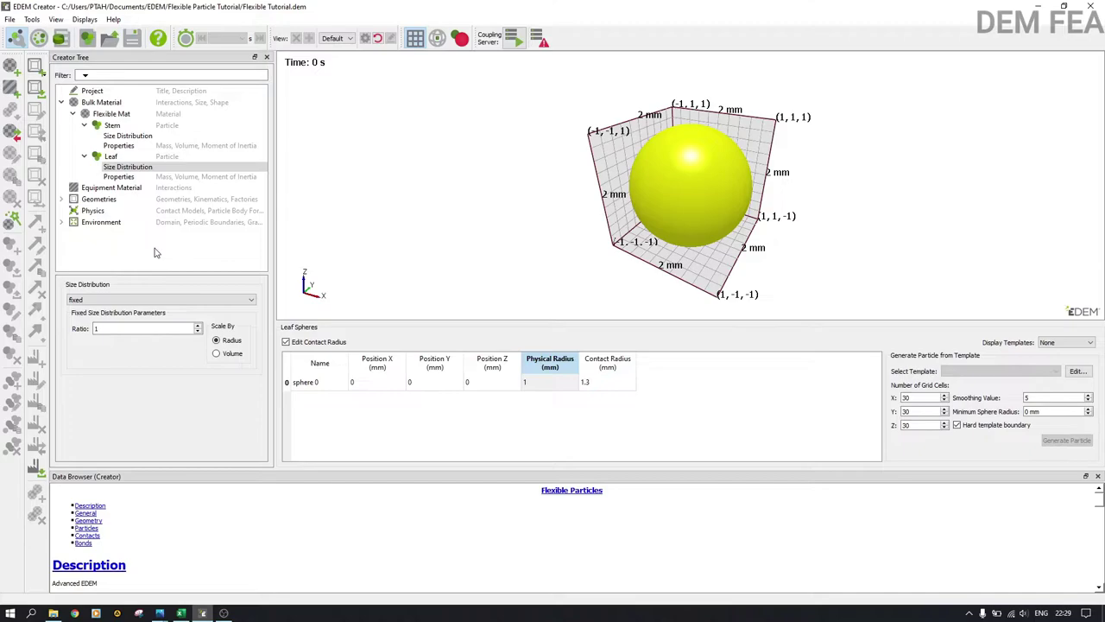
# Step: Add a meta-particle to the bulk material, keeping its default name
pyautogui.click(86, 104)
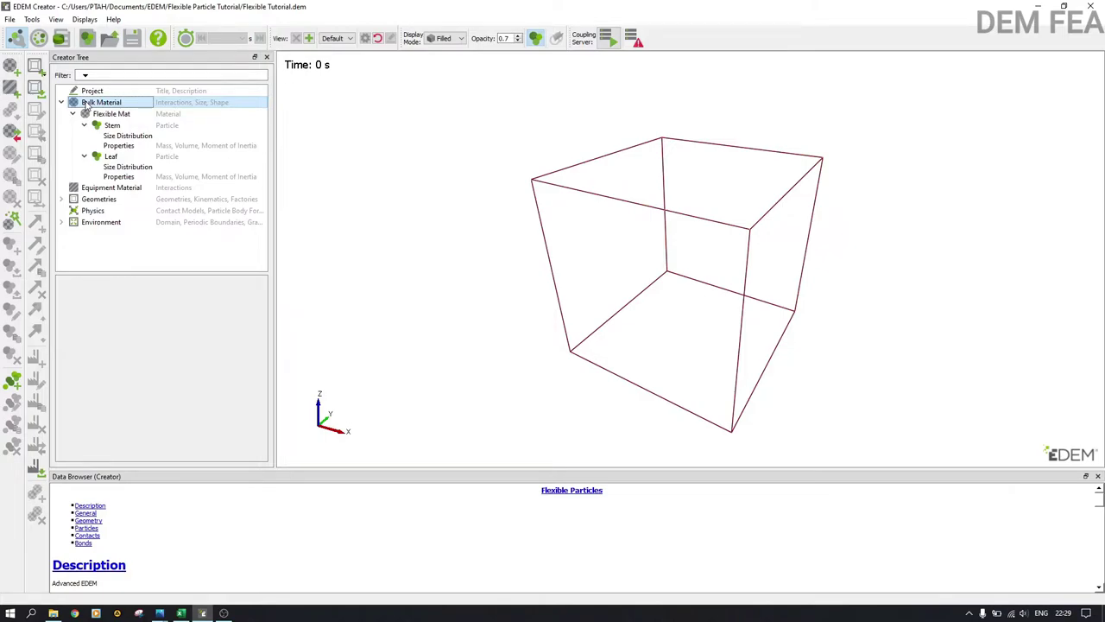
pyautogui.rightClick(87, 105)
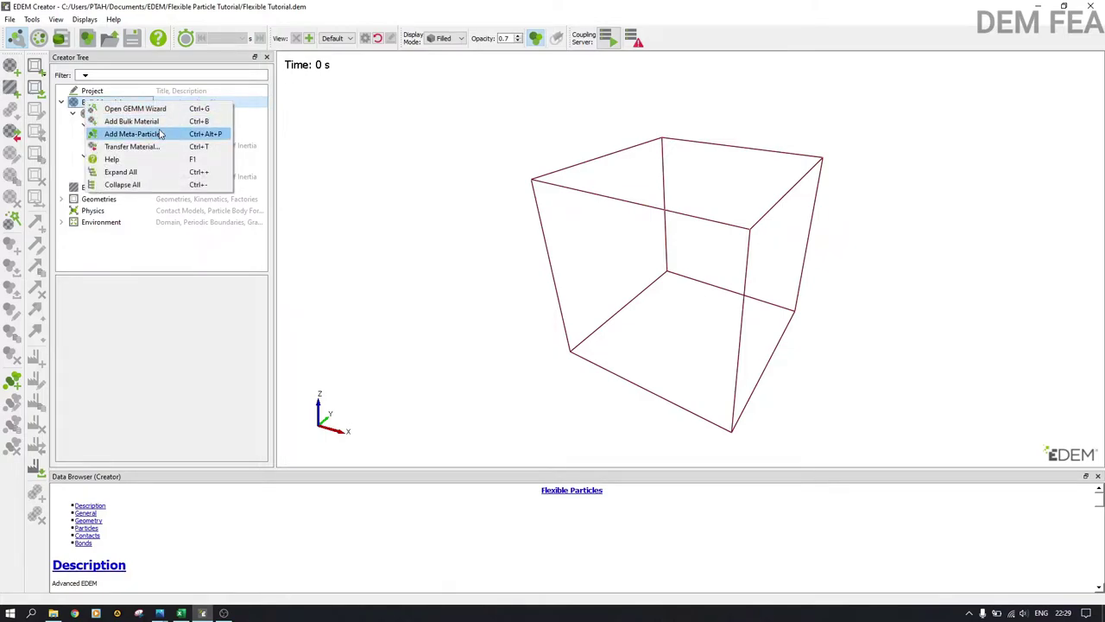
pyautogui.click(215, 137)
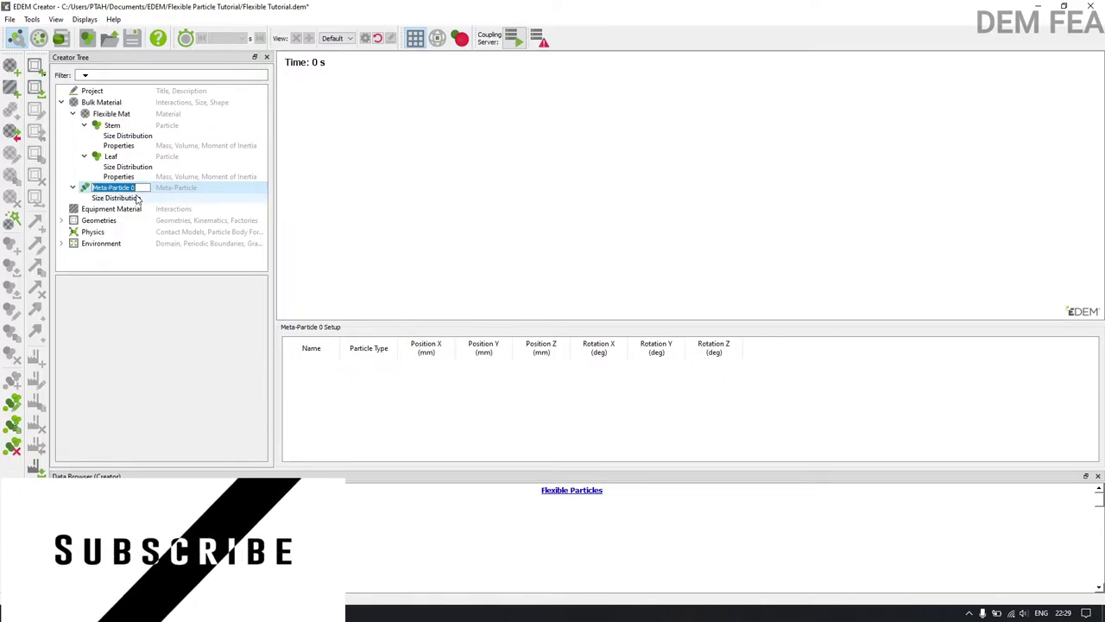
pyautogui.click(171, 199)
pyautogui.click(158, 189)
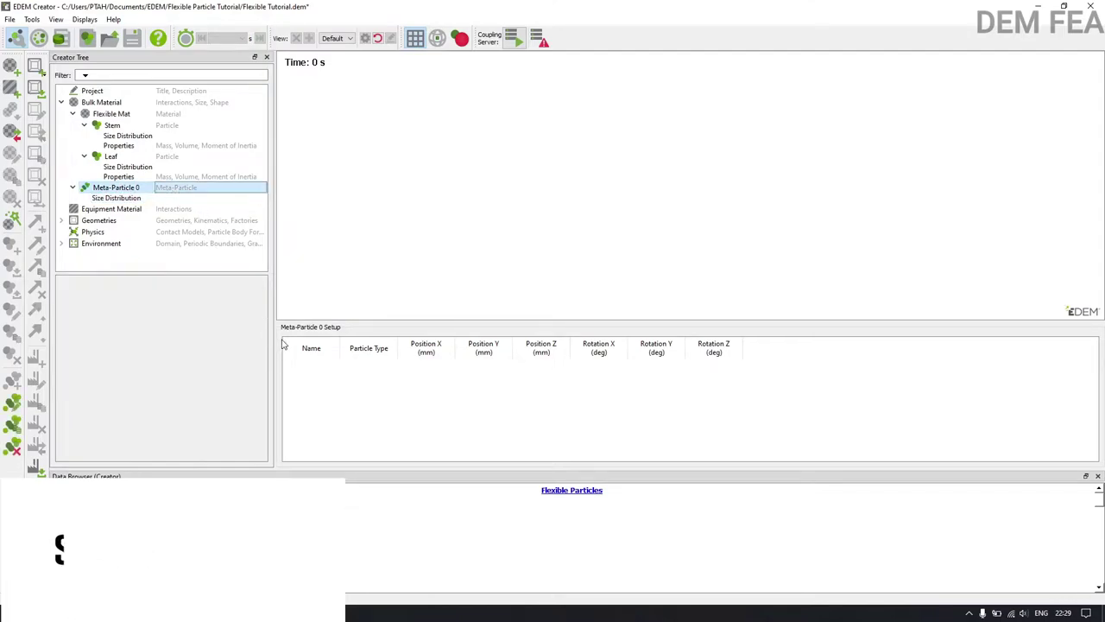
pyautogui.rightClick(84, 189)
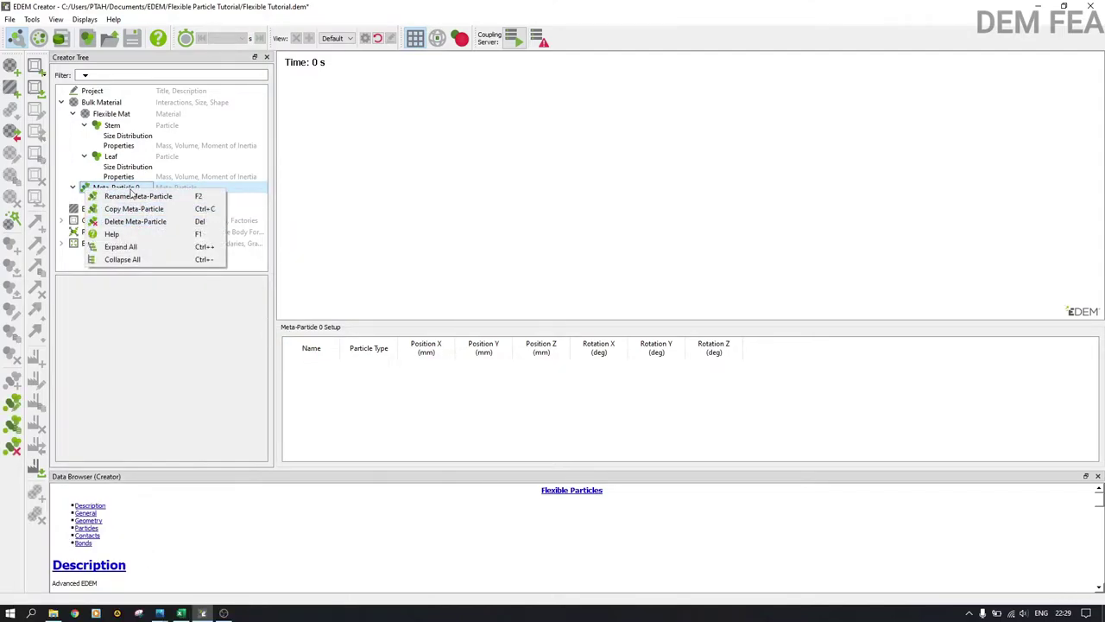
pyautogui.click(239, 188)
# Step: Add a first particle of type Stem to the meta-particle's setup table
pyautogui.click(321, 349)
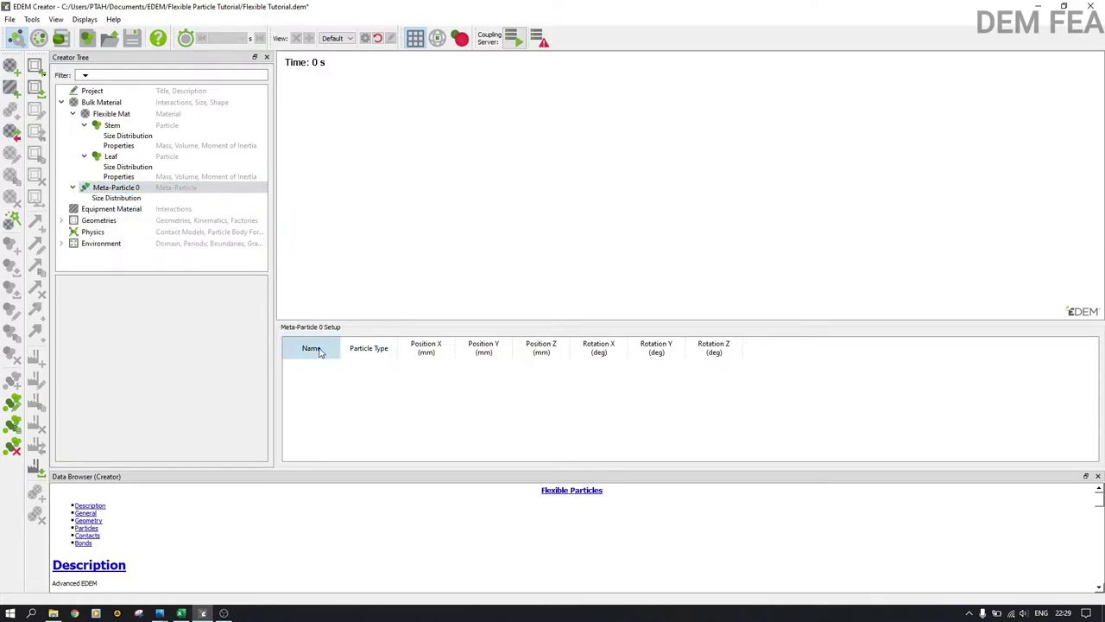
pyautogui.rightClick(327, 352)
pyautogui.click(355, 355)
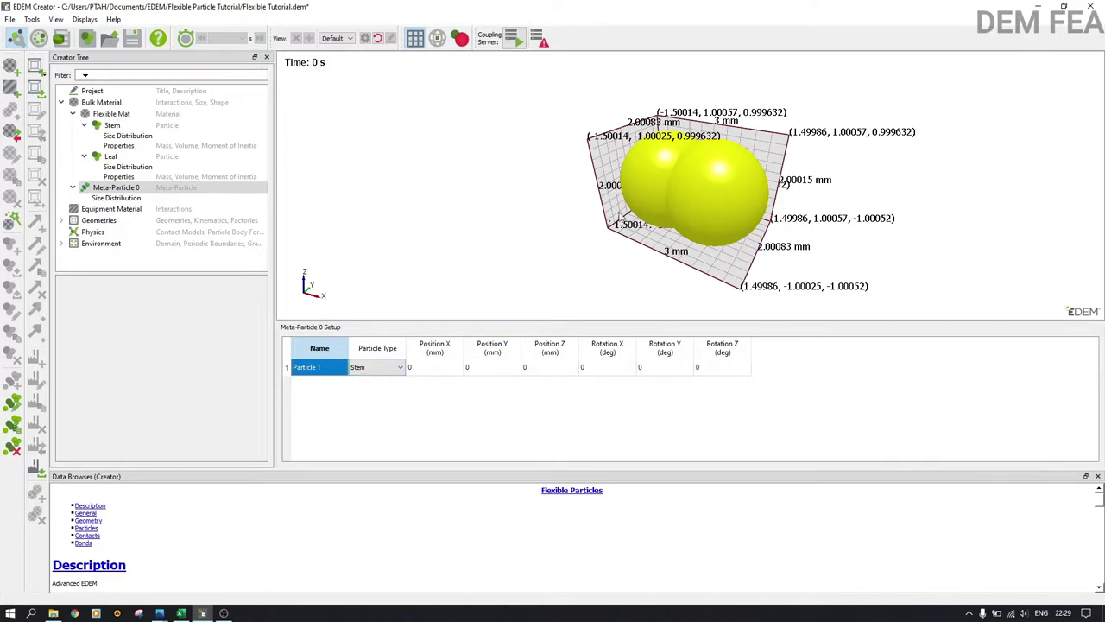
# Step: Switch the first meta-particle entry to the Leaf type and back to Stem to compare the two shapes
pyautogui.click(384, 370)
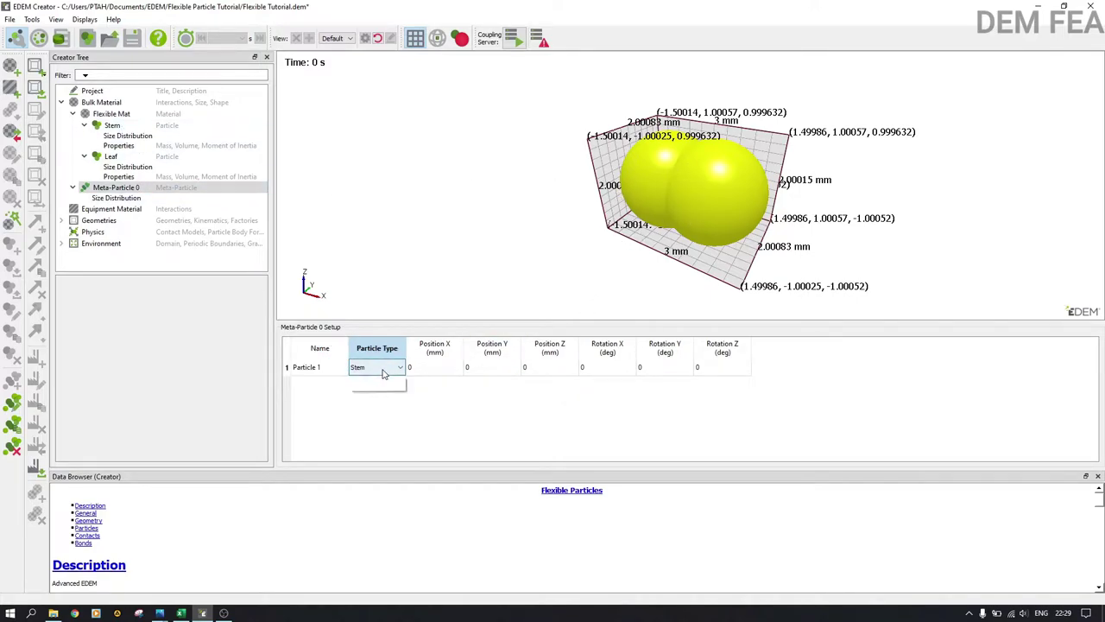
pyautogui.click(385, 386)
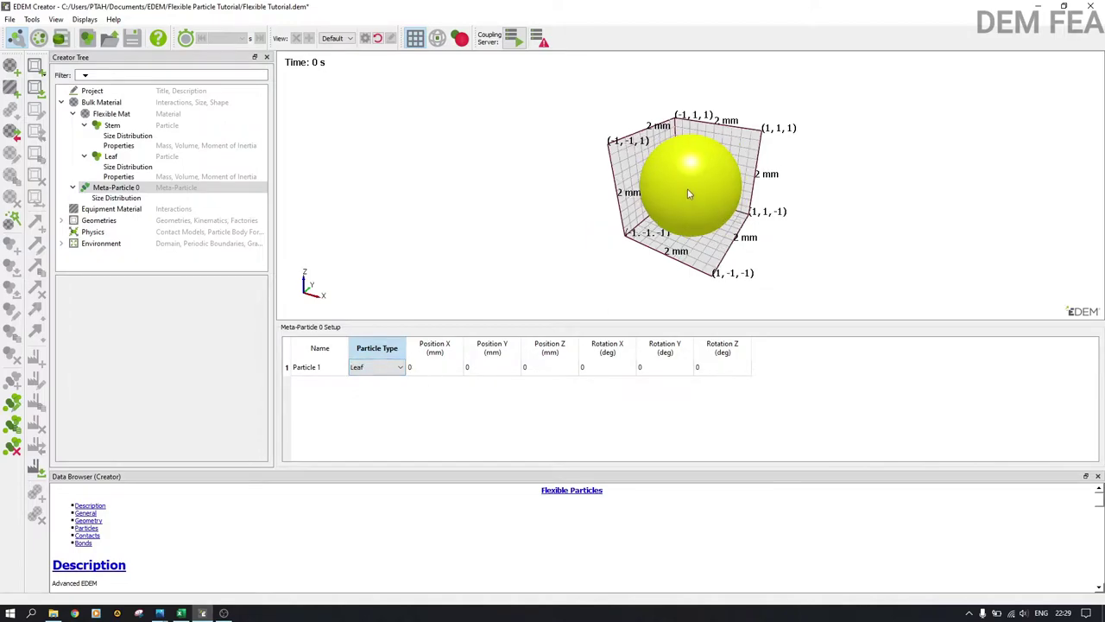
pyautogui.click(392, 367)
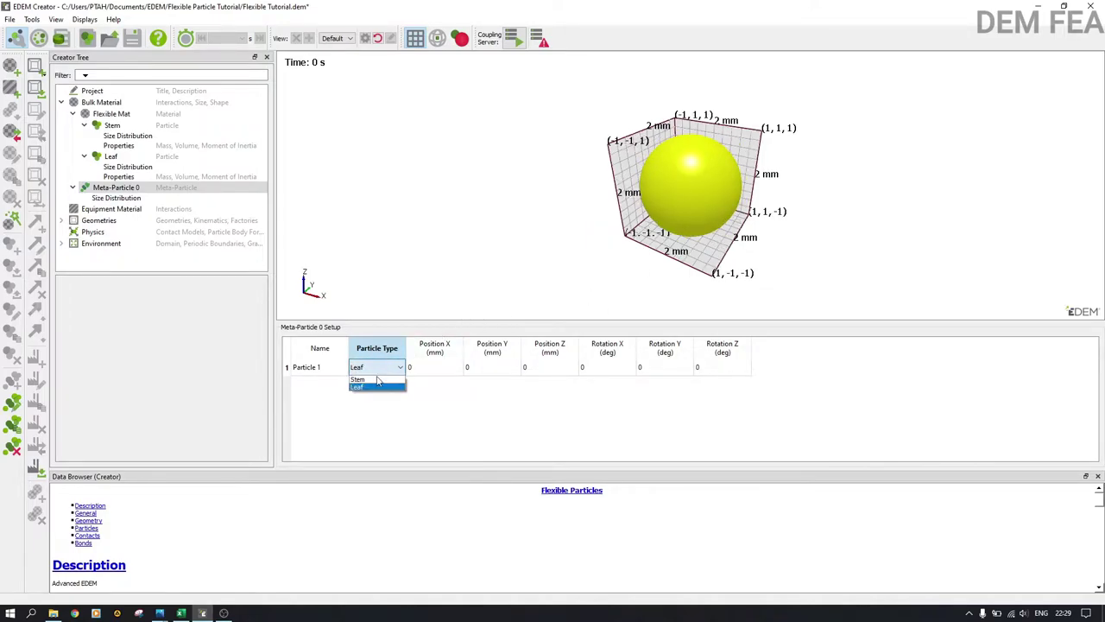
pyautogui.click(377, 380)
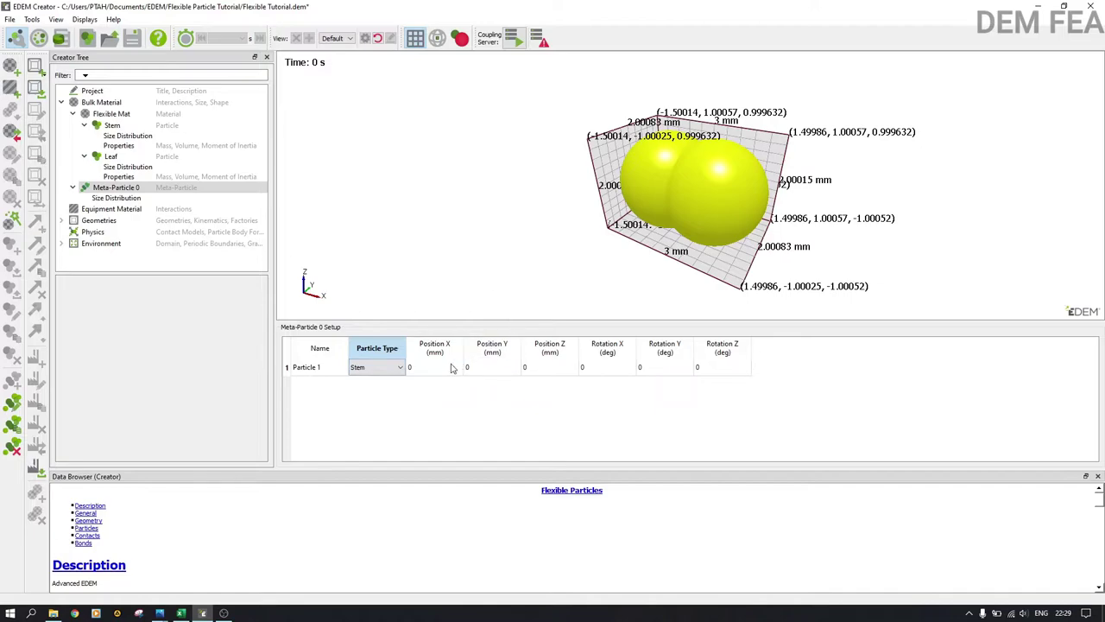
# Step: Switch to the Flexible workbook in Excel, show the Particle Positions sheet and arrange its window beside EDEM Creator
pyautogui.click(320, 370)
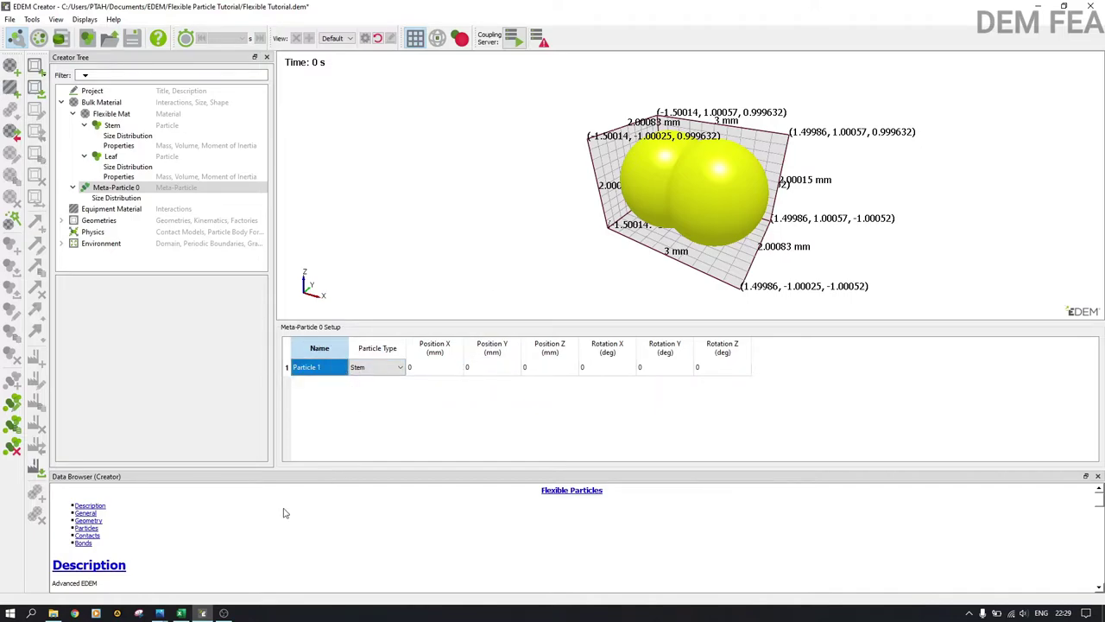
pyautogui.click(181, 614)
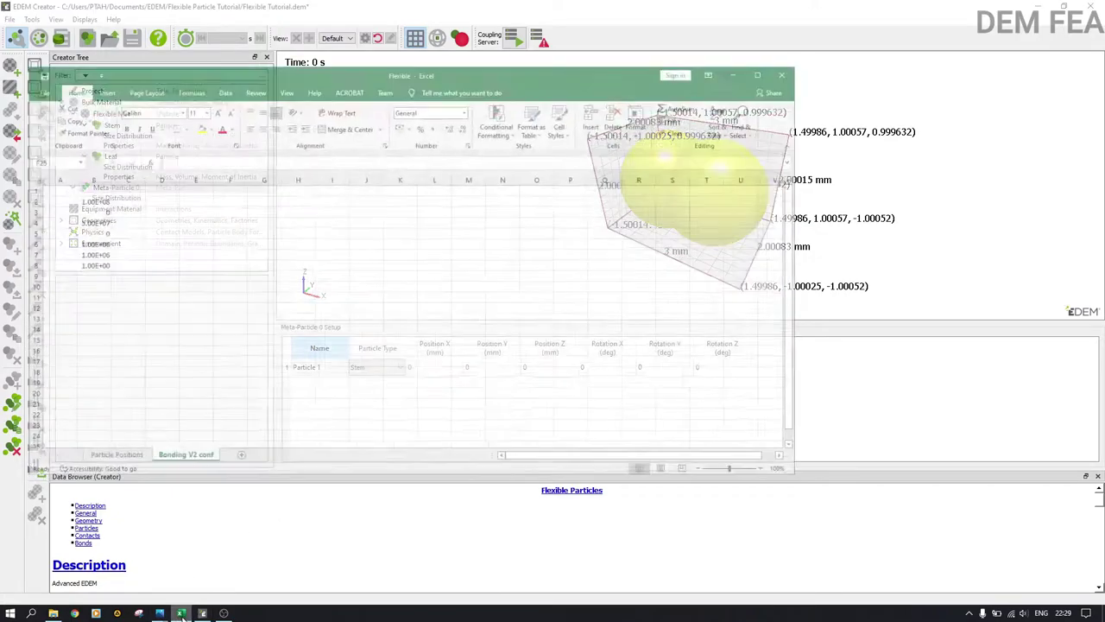
pyautogui.click(112, 435)
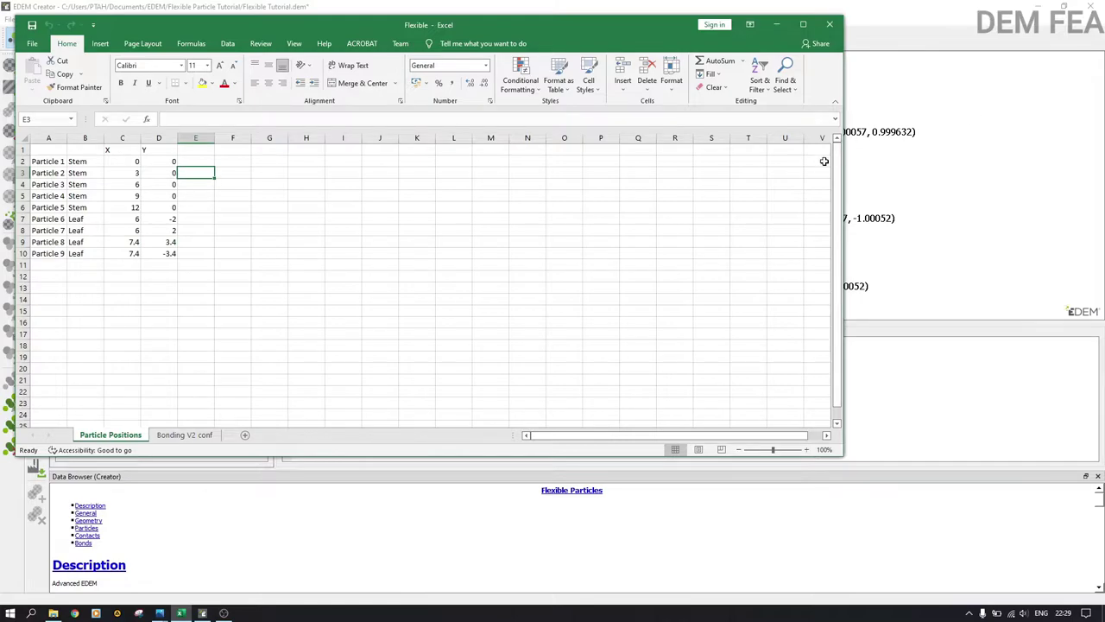
pyautogui.moveTo(844, 168); pyautogui.dragTo(367, 168)
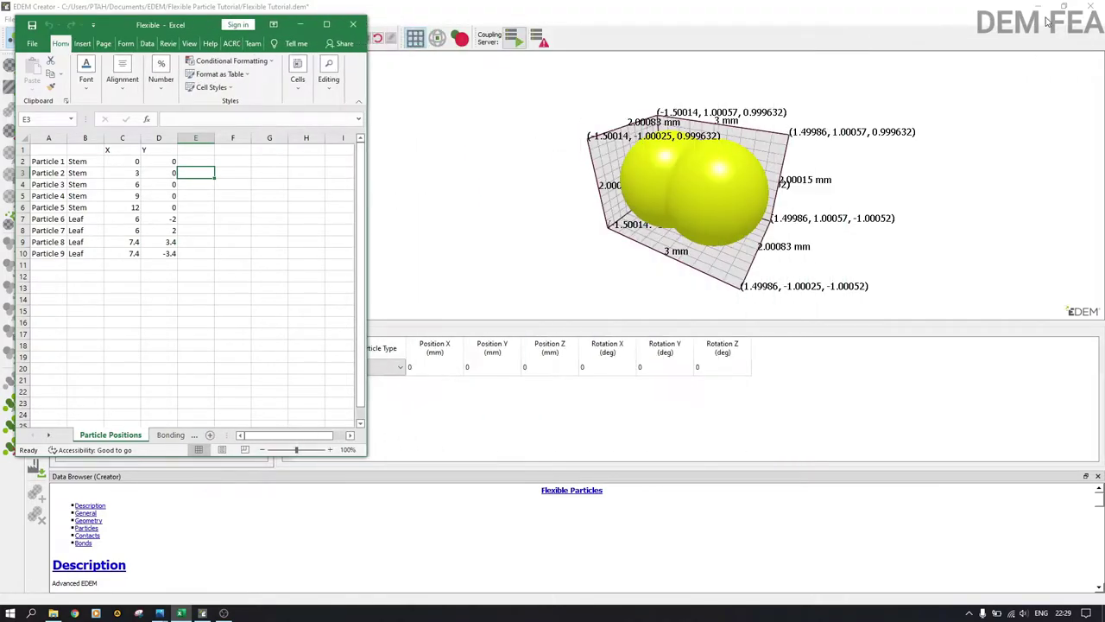
pyautogui.doubleClick(895, 7)
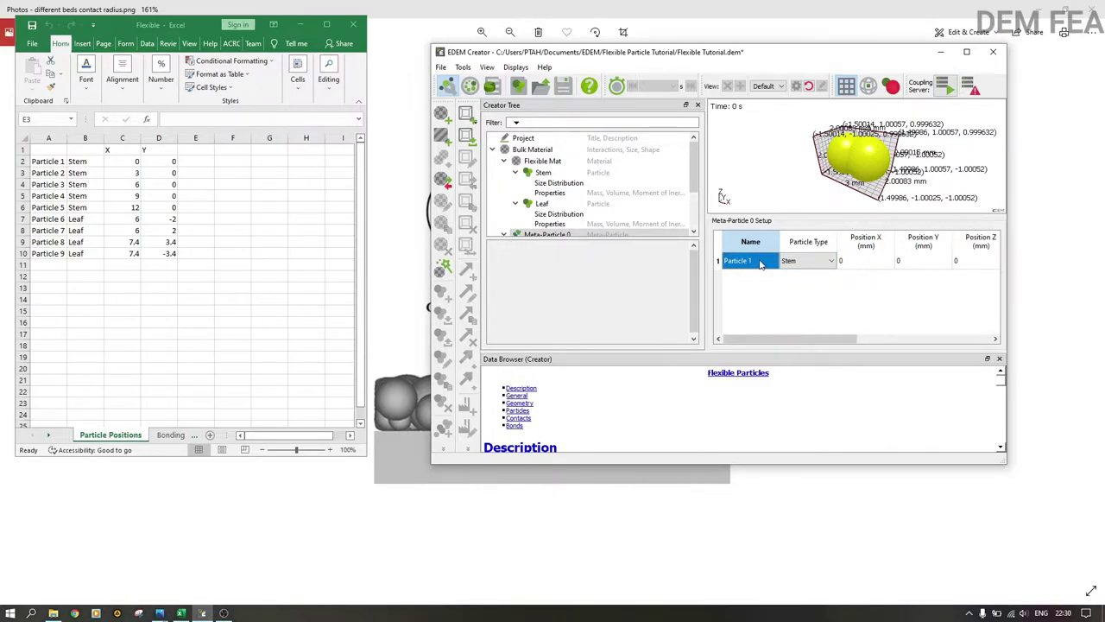
# Step: Add a second Stem particle to the meta-particle with its X position at 3 mm
pyautogui.rightClick(760, 264)
pyautogui.click(820, 261)
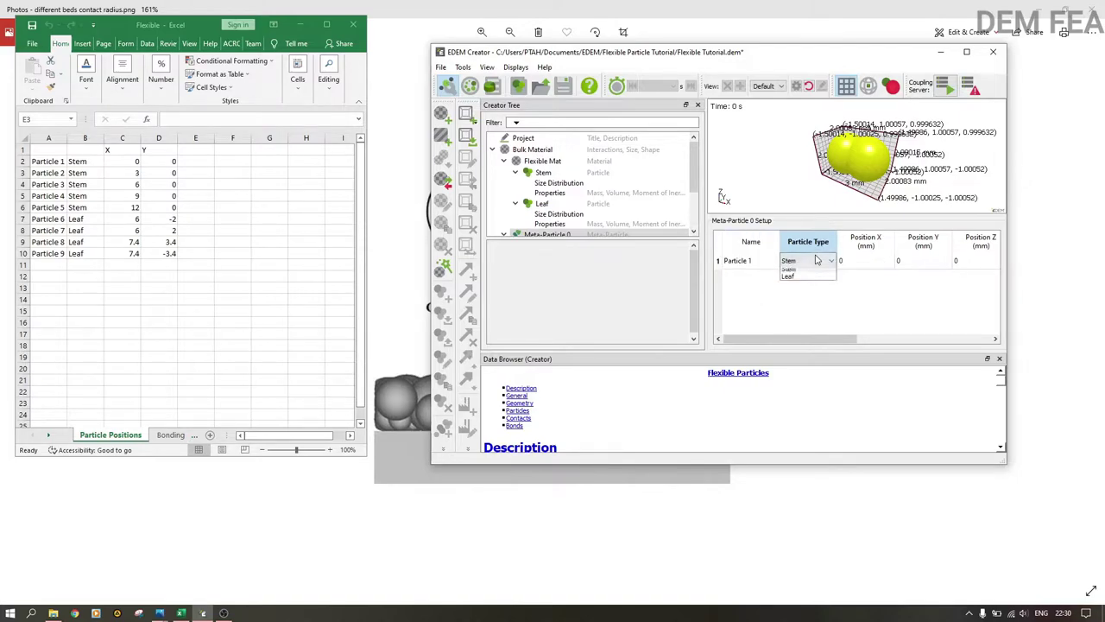
pyautogui.click(821, 269)
pyautogui.rightClick(762, 264)
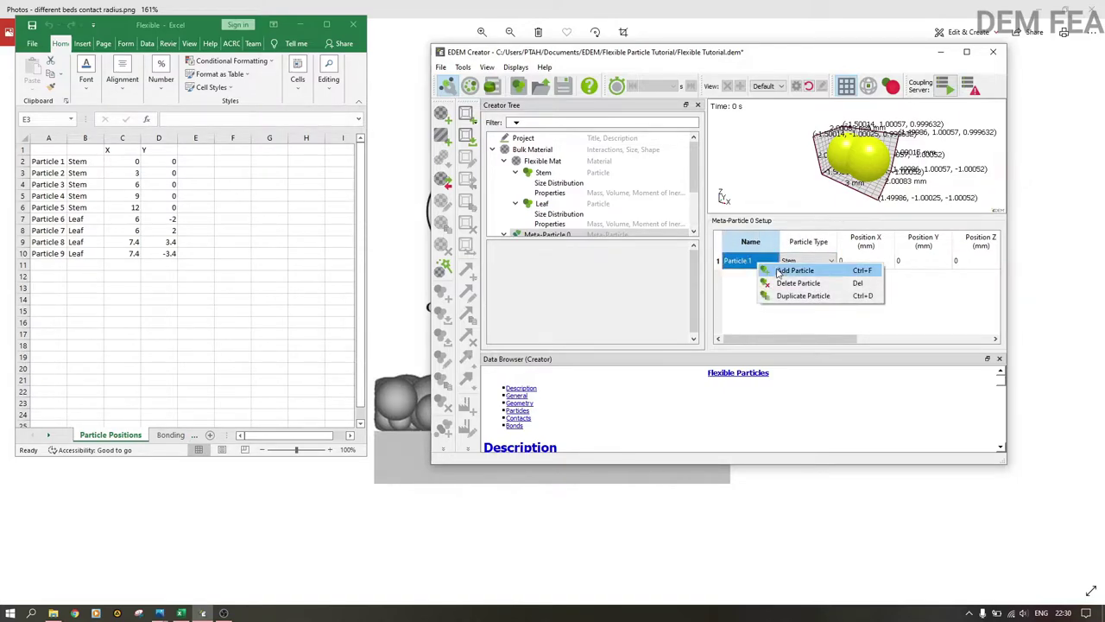
pyautogui.click(791, 271)
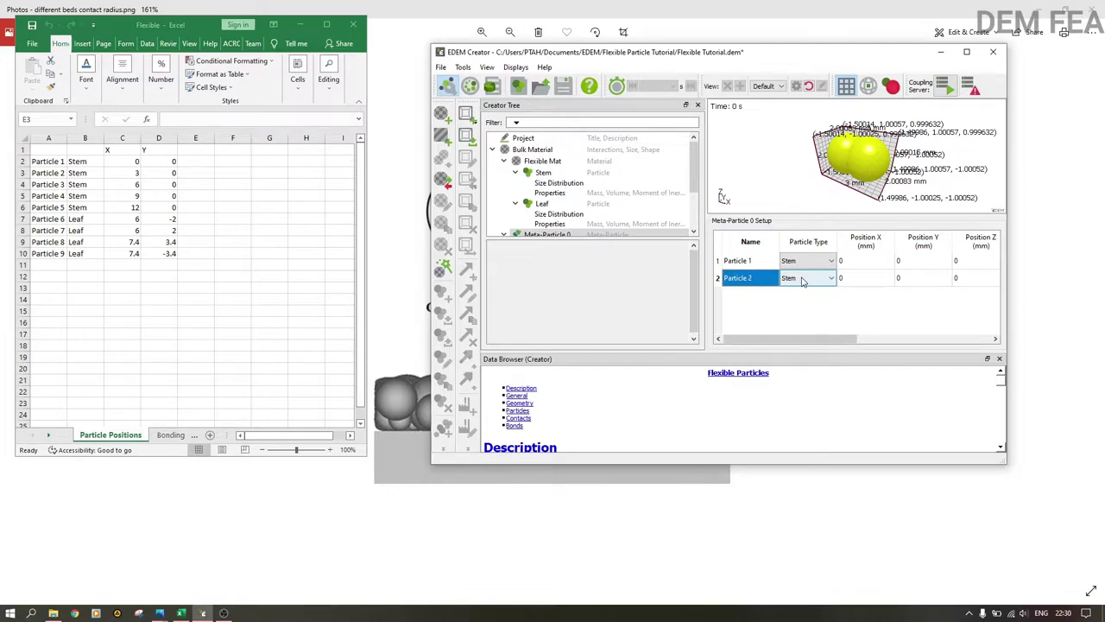
pyautogui.click(842, 281)
pyautogui.write('3')
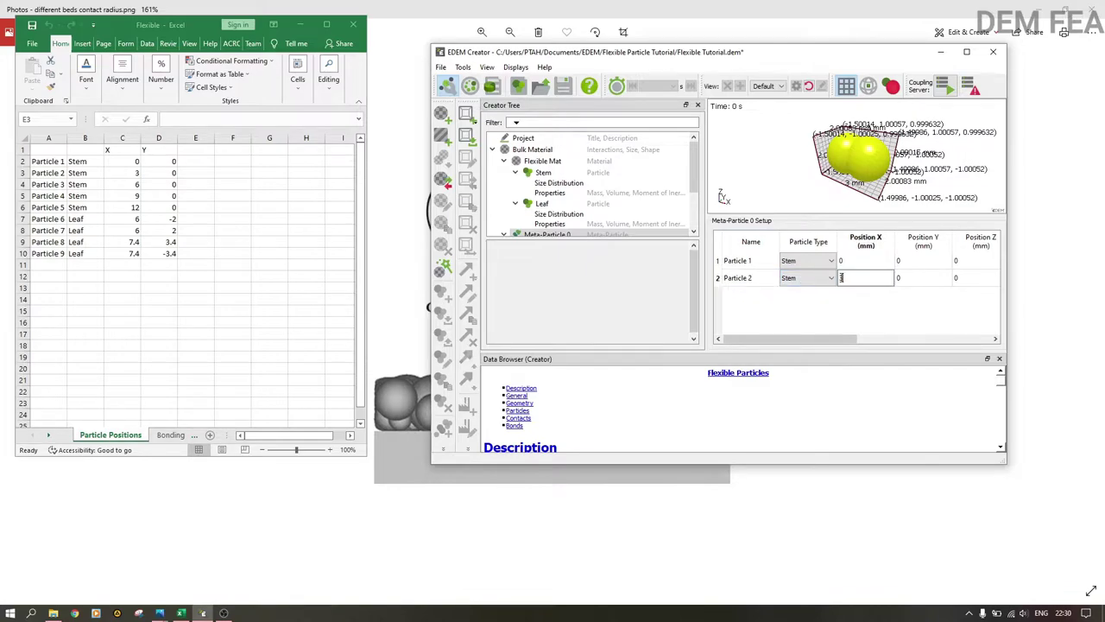
# Step: Add a third Stem particle to the meta-particle with its X position at 6 mm
pyautogui.click(765, 287)
pyautogui.rightClick(765, 287)
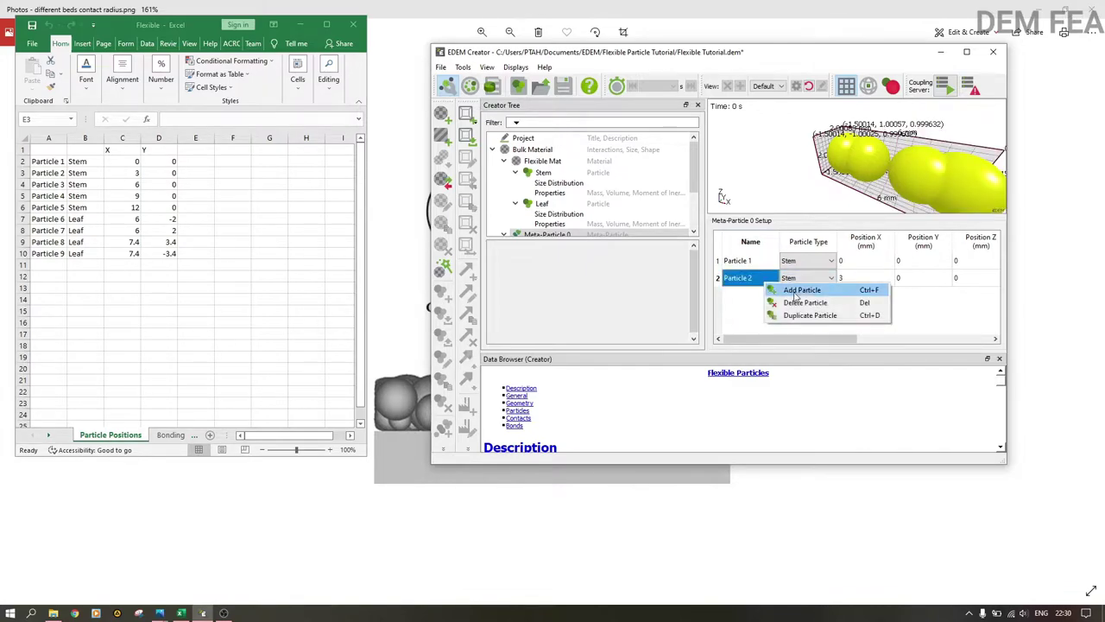
pyautogui.click(797, 295)
pyautogui.click(868, 296)
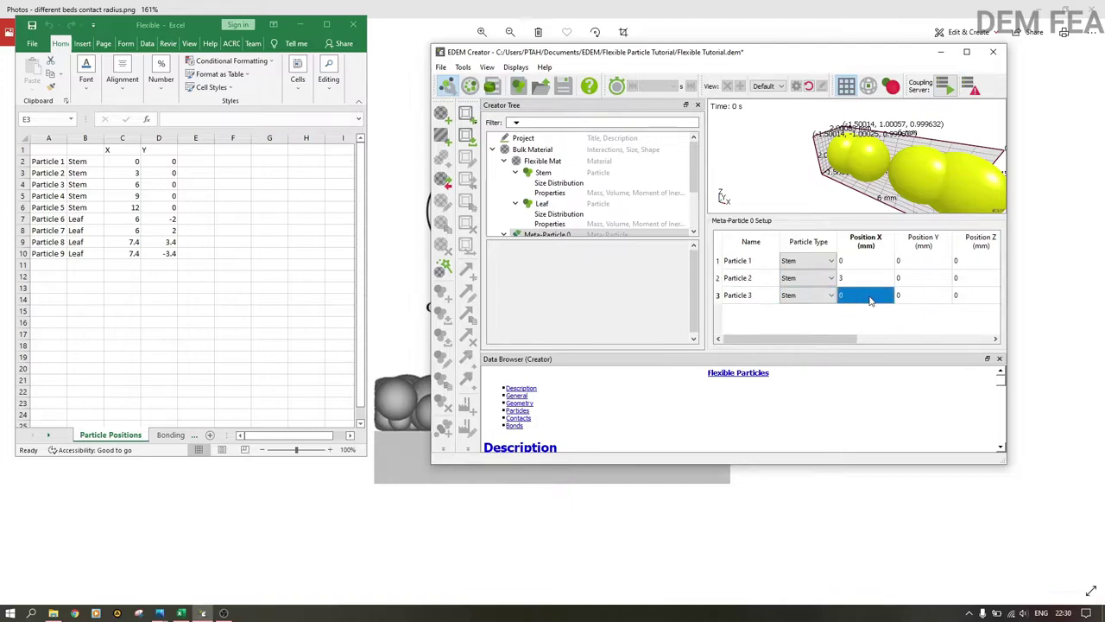
pyautogui.write('6')
# Step: Add a fourth Stem particle to the meta-particle with its X position at 9 mm
pyautogui.rightClick(765, 298)
pyautogui.click(792, 309)
pyautogui.write('9')
# Step: Add a fifth Stem particle to the meta-particle with its X position at 12 mm
pyautogui.rightClick(757, 314)
pyautogui.click(793, 318)
pyautogui.click(866, 326)
pyautogui.write('12')
pyautogui.click(867, 312)
# Step: Maximize the EDEM Creator window and inspect the row of stem particles in the -Z view
pyautogui.click(966, 52)
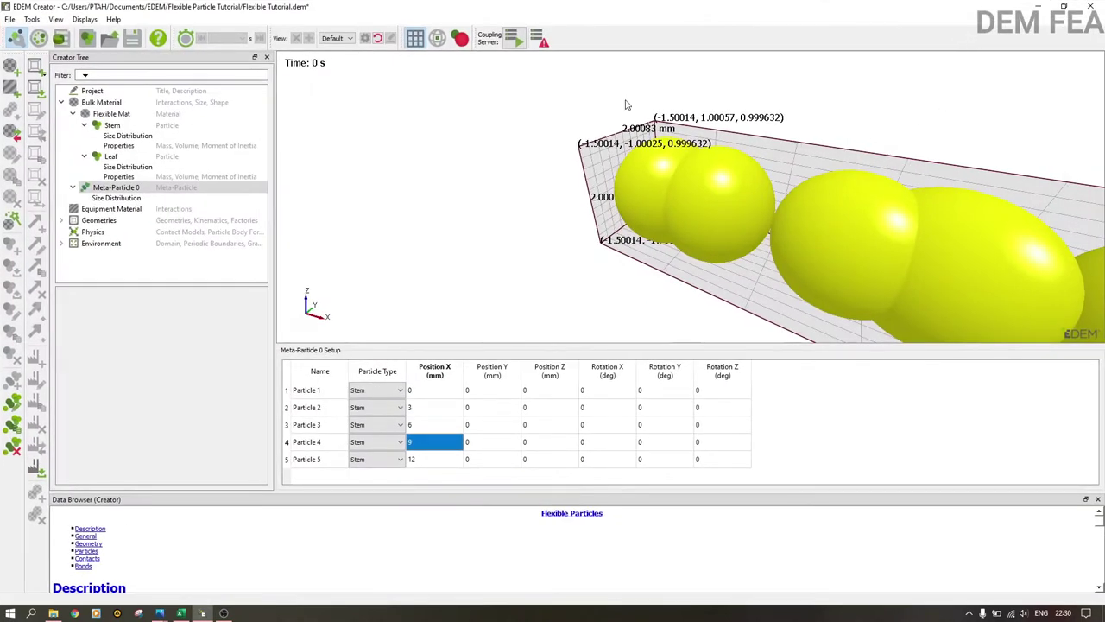
pyautogui.click(336, 39)
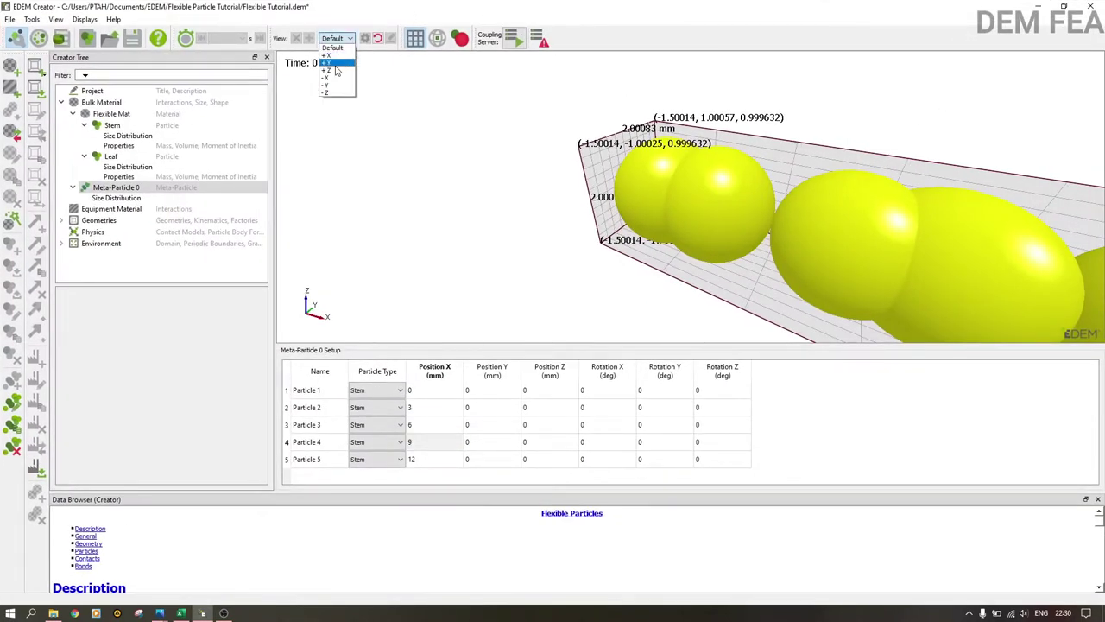
pyautogui.click(335, 70)
pyautogui.click(343, 40)
pyautogui.click(339, 74)
pyautogui.click(338, 39)
pyautogui.click(331, 90)
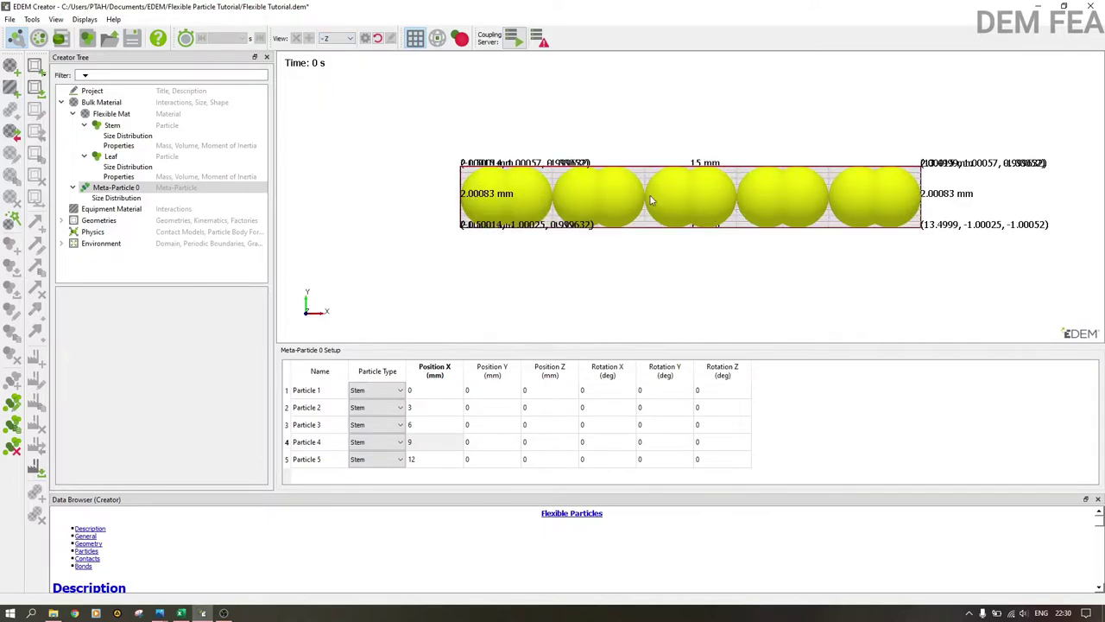
# Step: Add a sixth particle to the meta-particle at X 6 mm and Y -2 mm
pyautogui.click(303, 464)
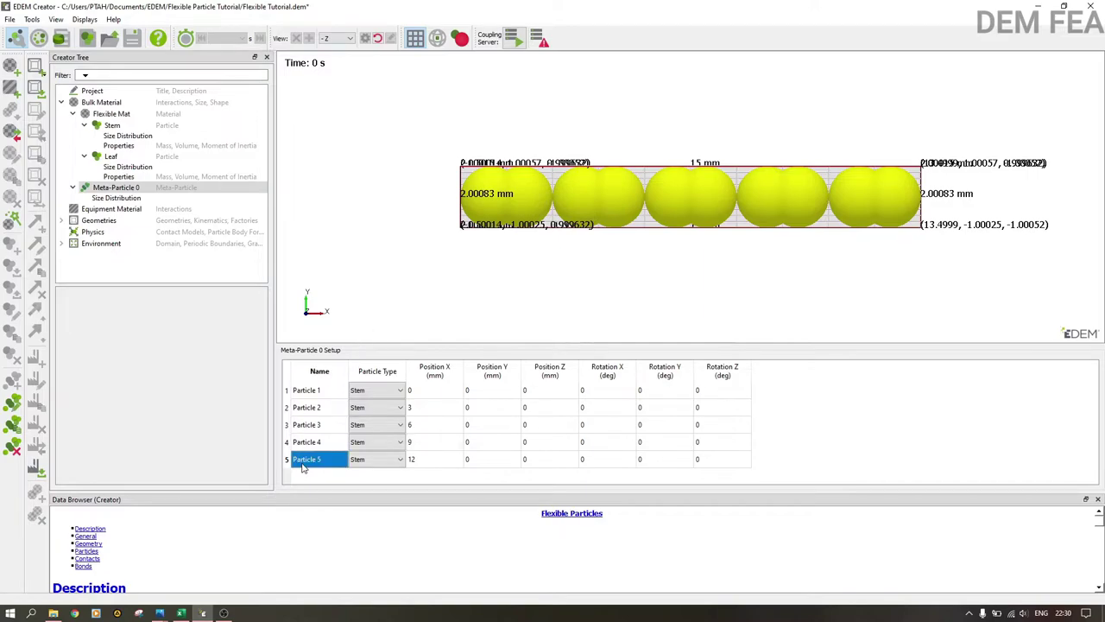
pyautogui.rightClick(304, 467)
pyautogui.click(330, 474)
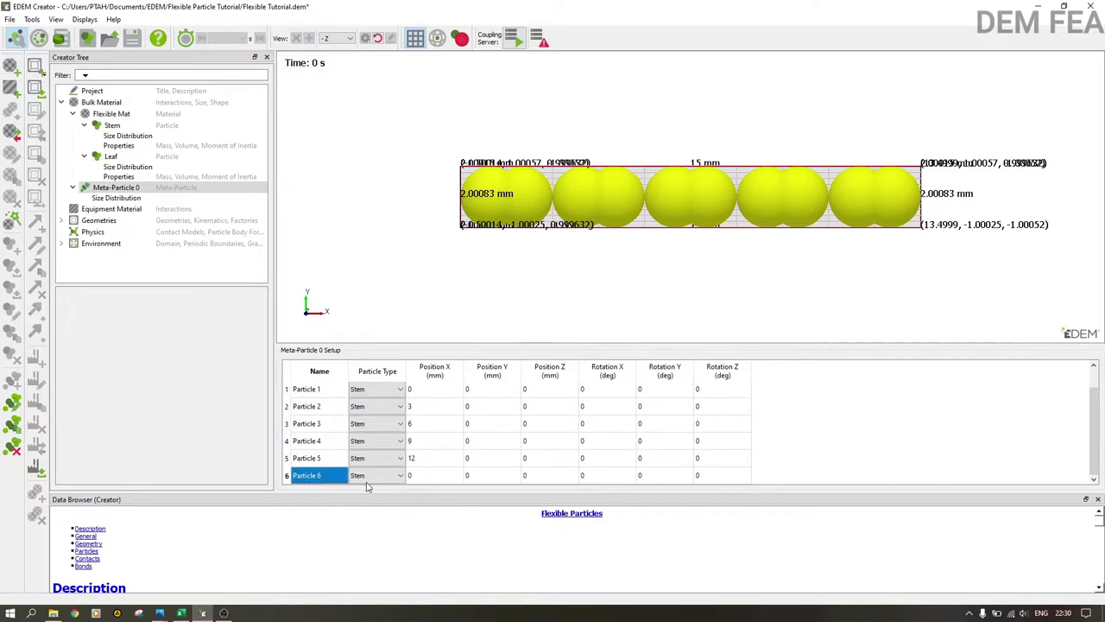
pyautogui.click(423, 476)
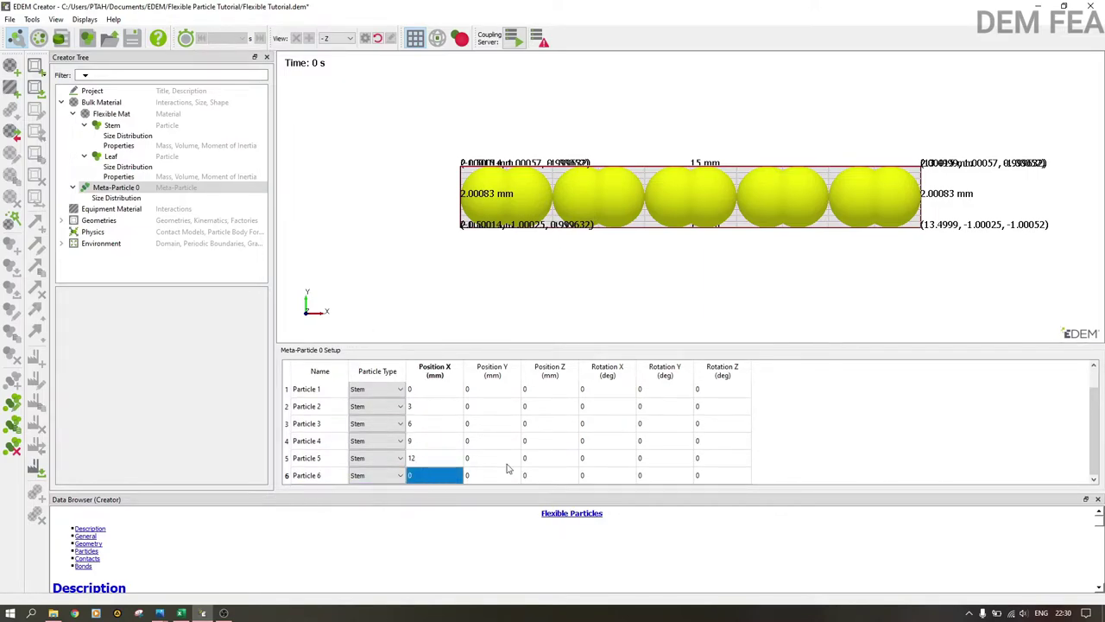
pyautogui.click(1065, 7)
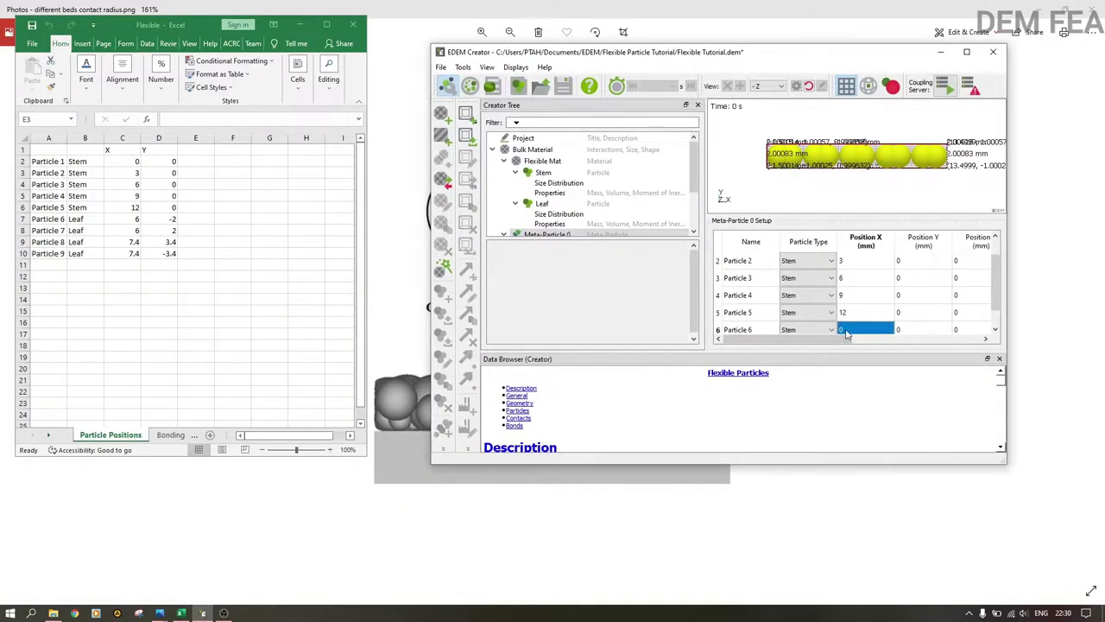
pyautogui.write('6')
pyautogui.click(898, 334)
pyautogui.write('-2')
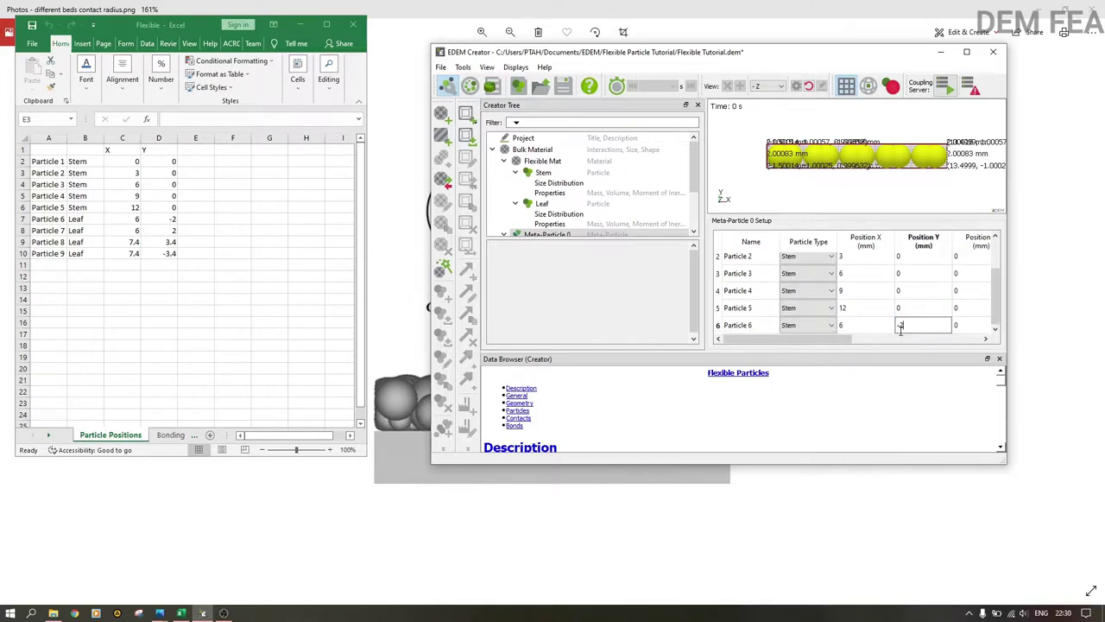
# Step: Add a seventh particle to the meta-particle at X 6 mm and Y 2 mm
pyautogui.click(738, 323)
pyautogui.rightClick(737, 319)
pyautogui.click(747, 326)
pyautogui.click(889, 329)
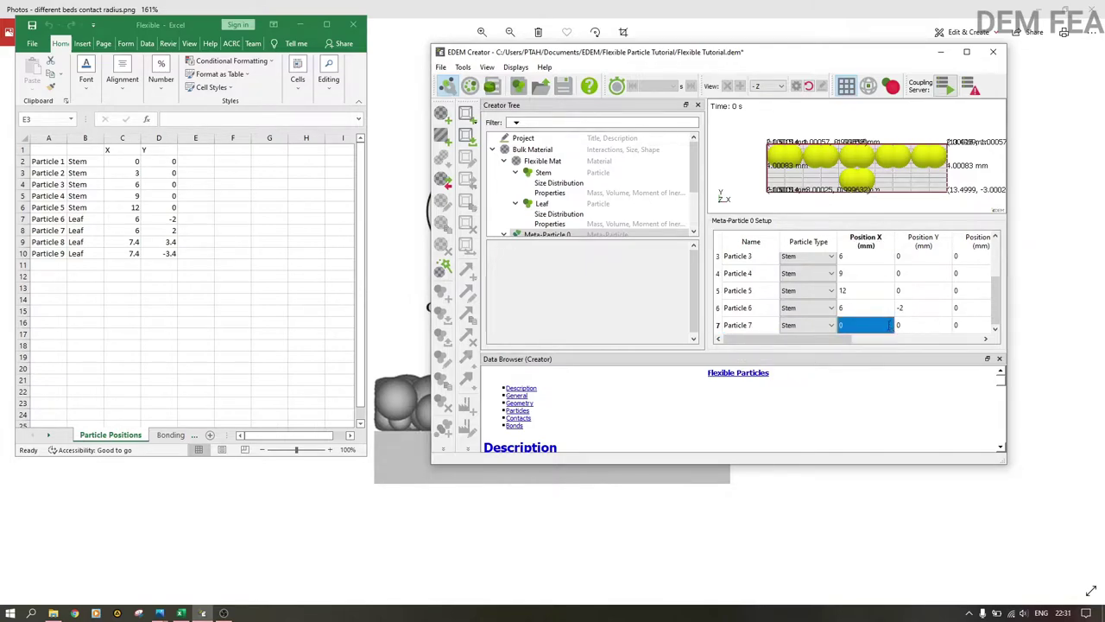
pyautogui.write('6')
pyautogui.click(903, 329)
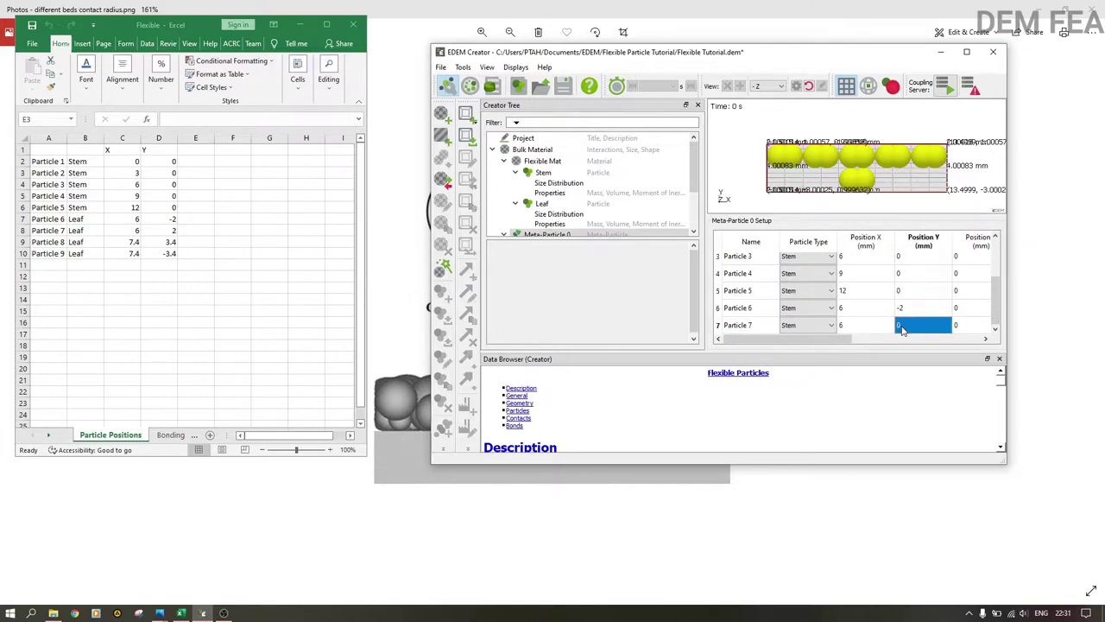
pyautogui.write('-')
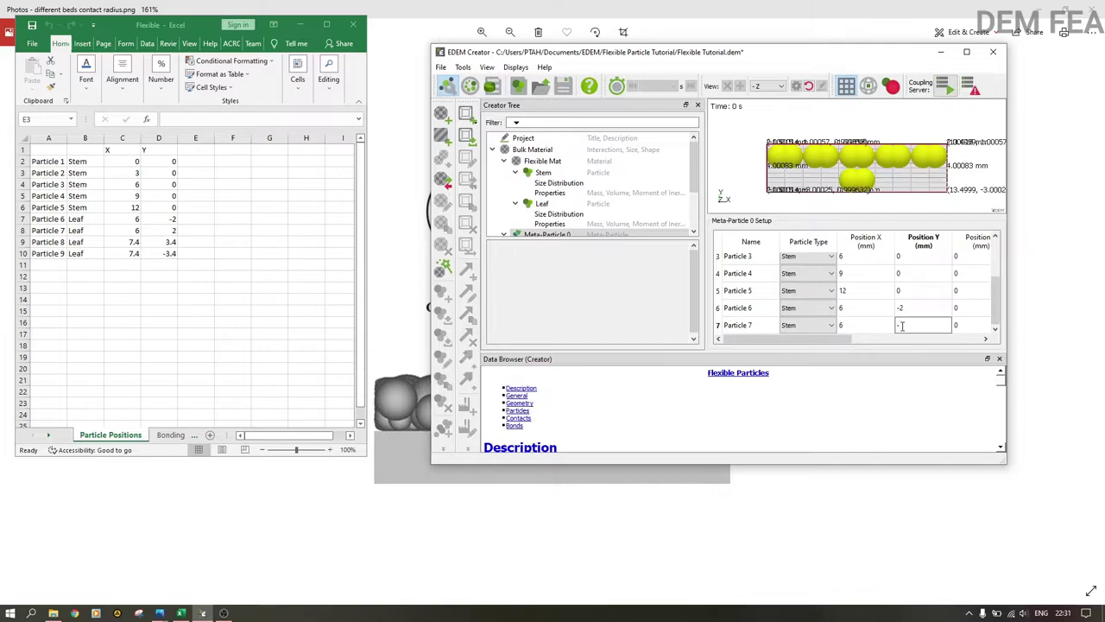
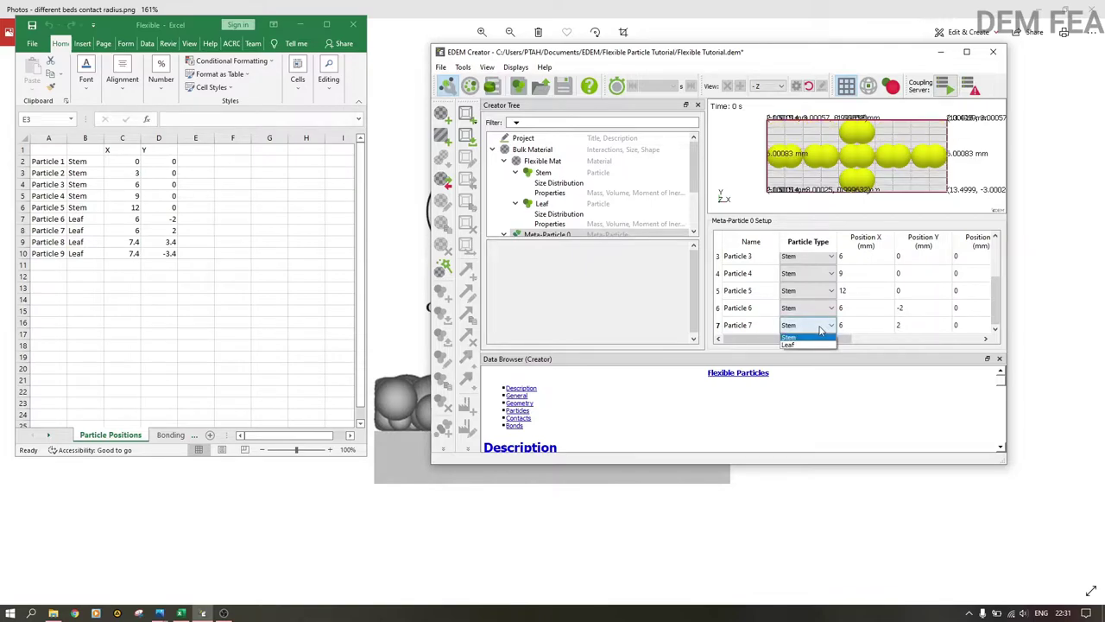
pyautogui.click(868, 323)
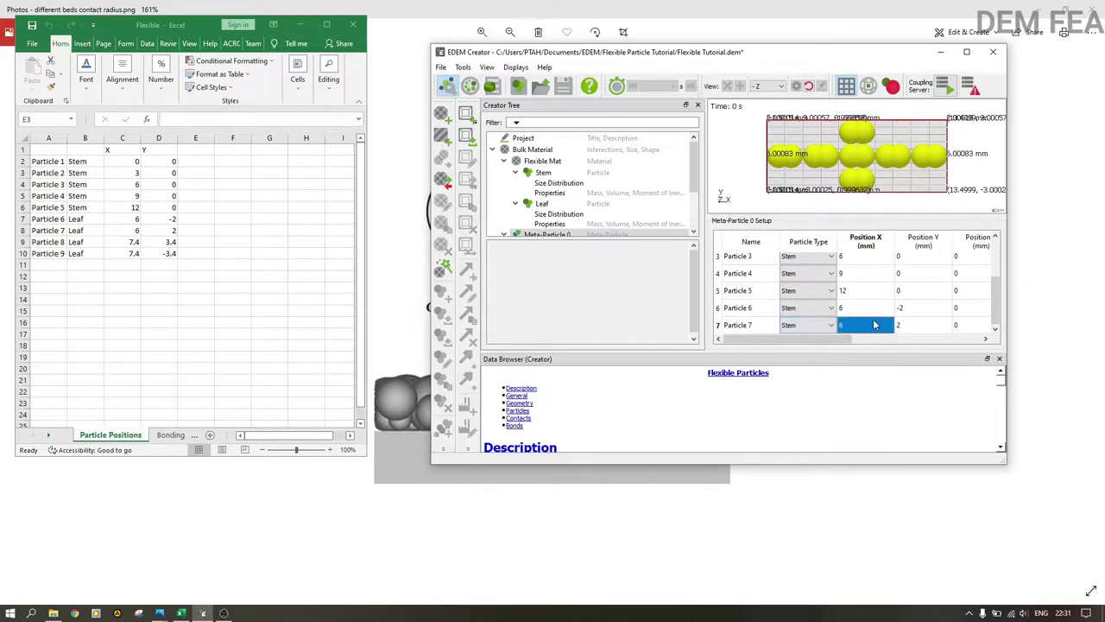
# Step: Change the particle type of Particle 6 and Particle 7 to Leaf, as listed in the Excel sheet
pyautogui.click(965, 53)
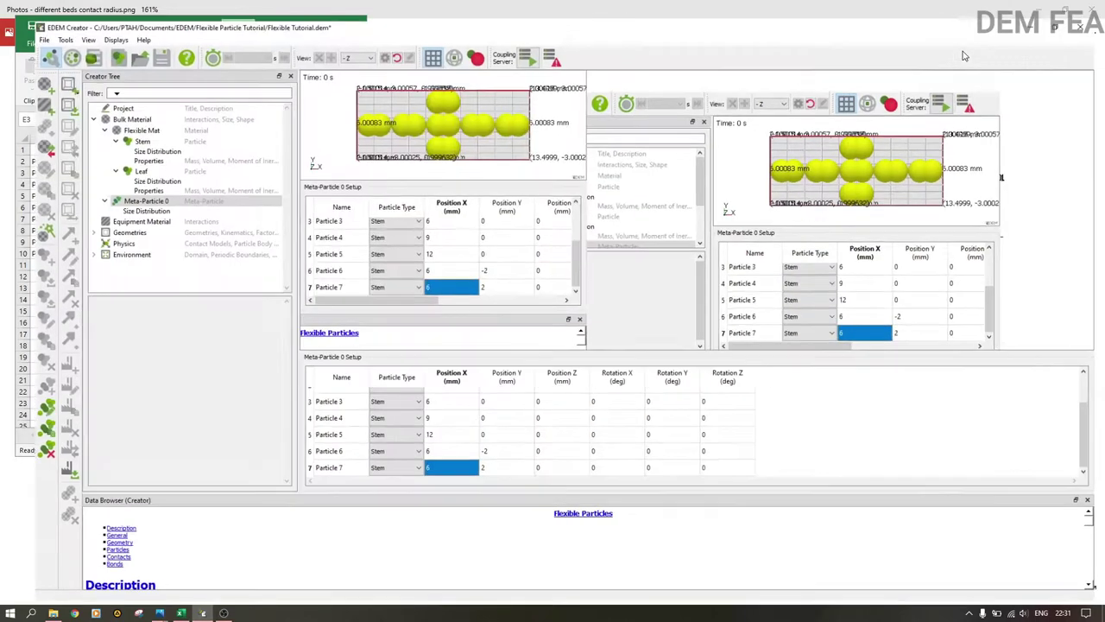
pyautogui.moveTo(696, 265); pyautogui.dragTo(776, 173)
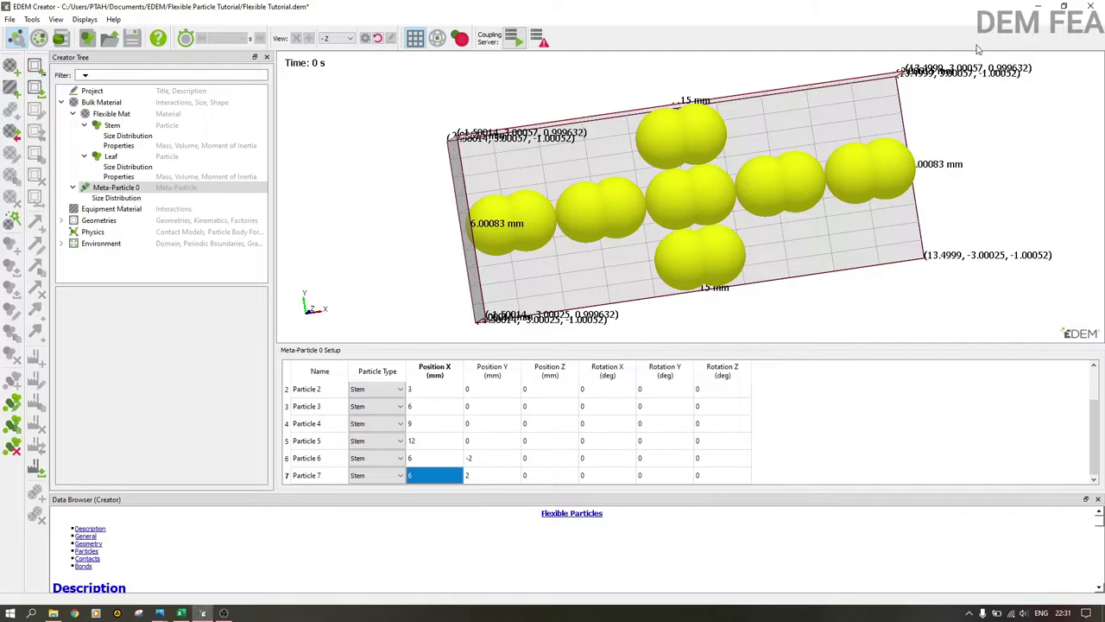
pyautogui.click(1064, 6)
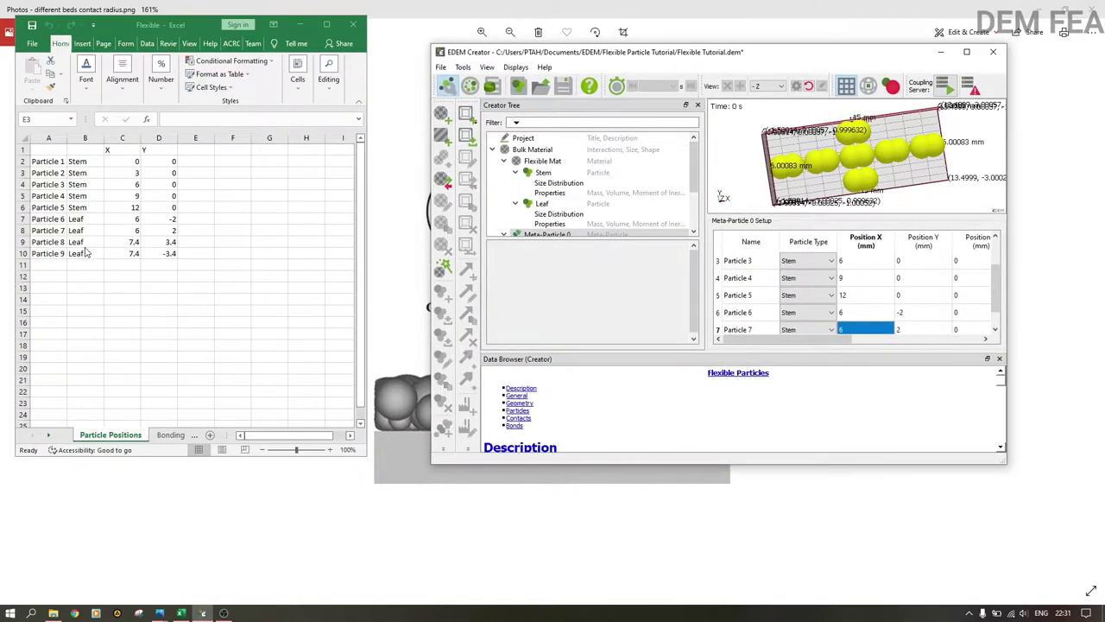
pyautogui.scroll(-1, 752, 336)
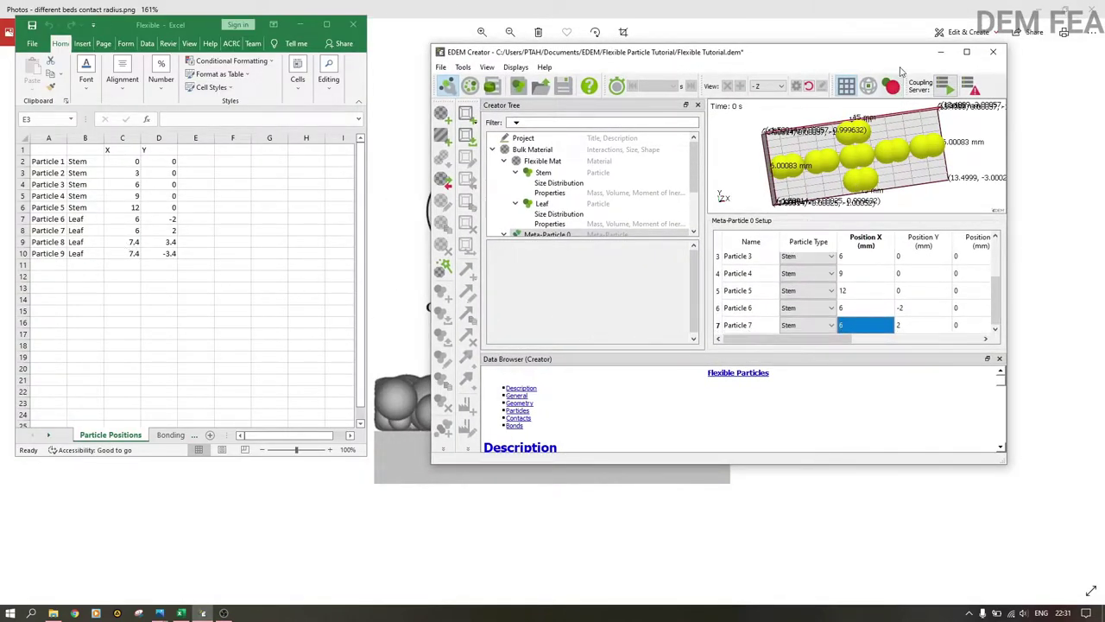
pyautogui.click(968, 53)
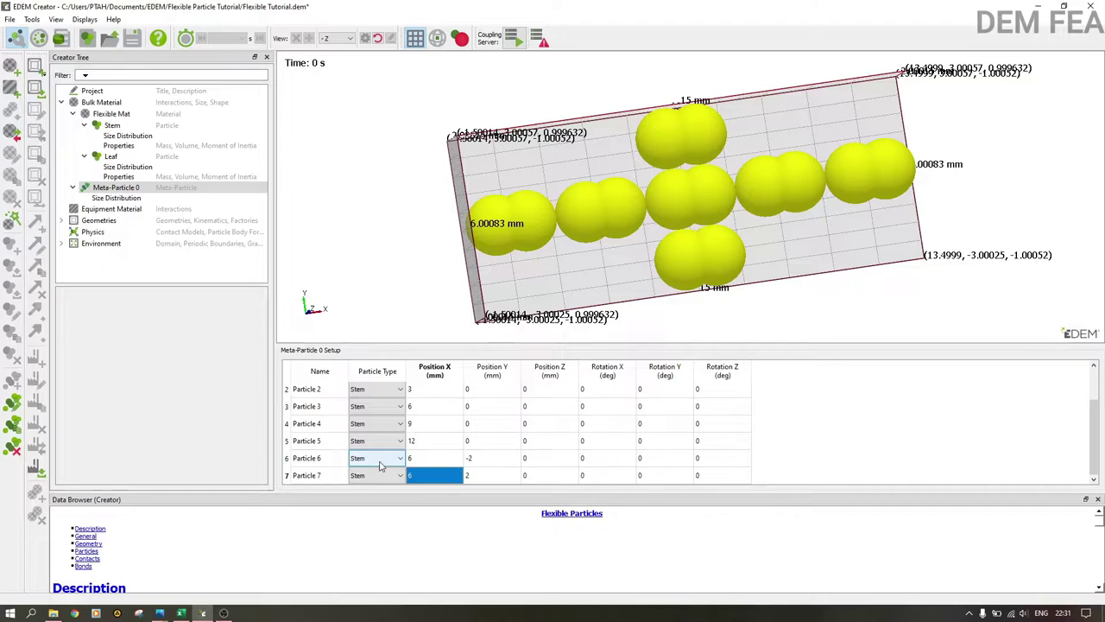
pyautogui.click(380, 465)
pyautogui.click(377, 478)
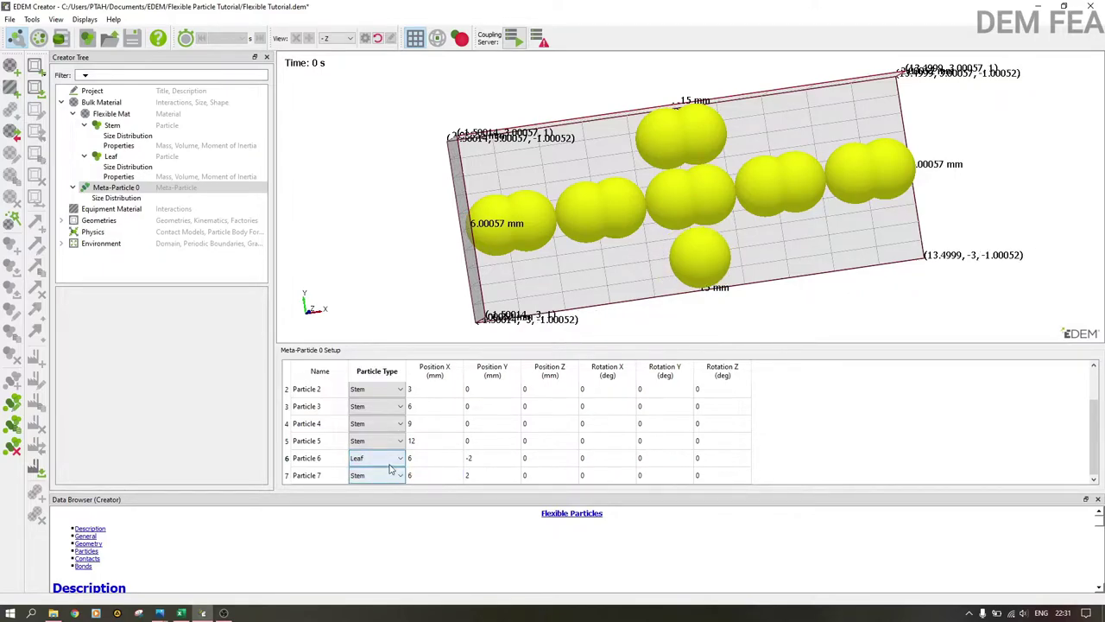
pyautogui.click(387, 475)
pyautogui.click(380, 497)
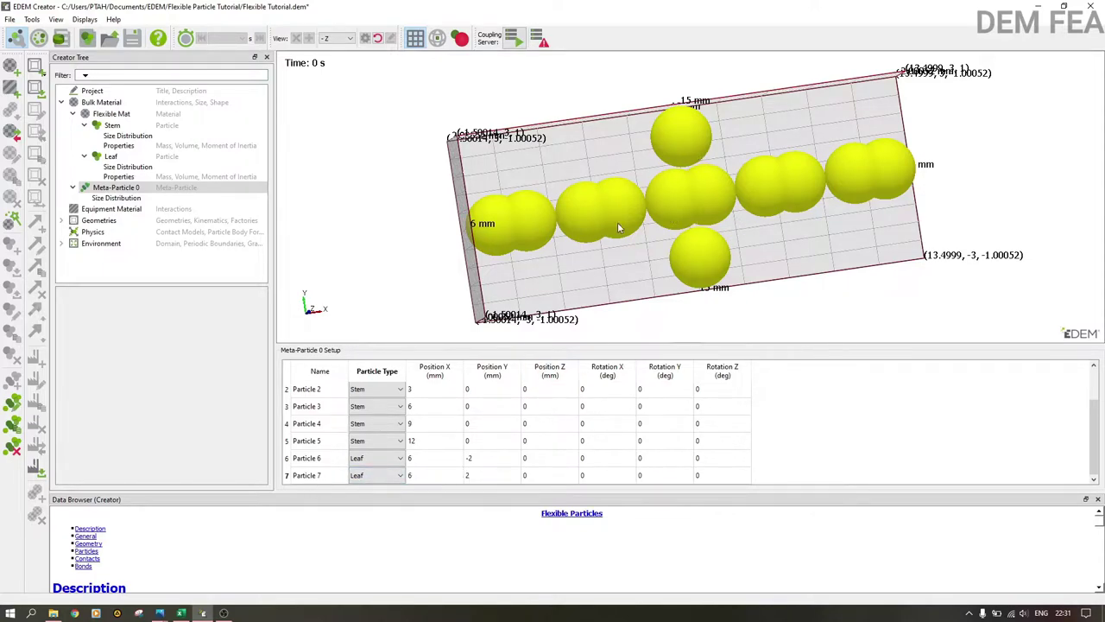
# Step: Add an eighth particle of type Leaf to the meta-particle at X 7.4 mm and Y 3.4 mm
pyautogui.rightClick(323, 477)
pyautogui.click(349, 483)
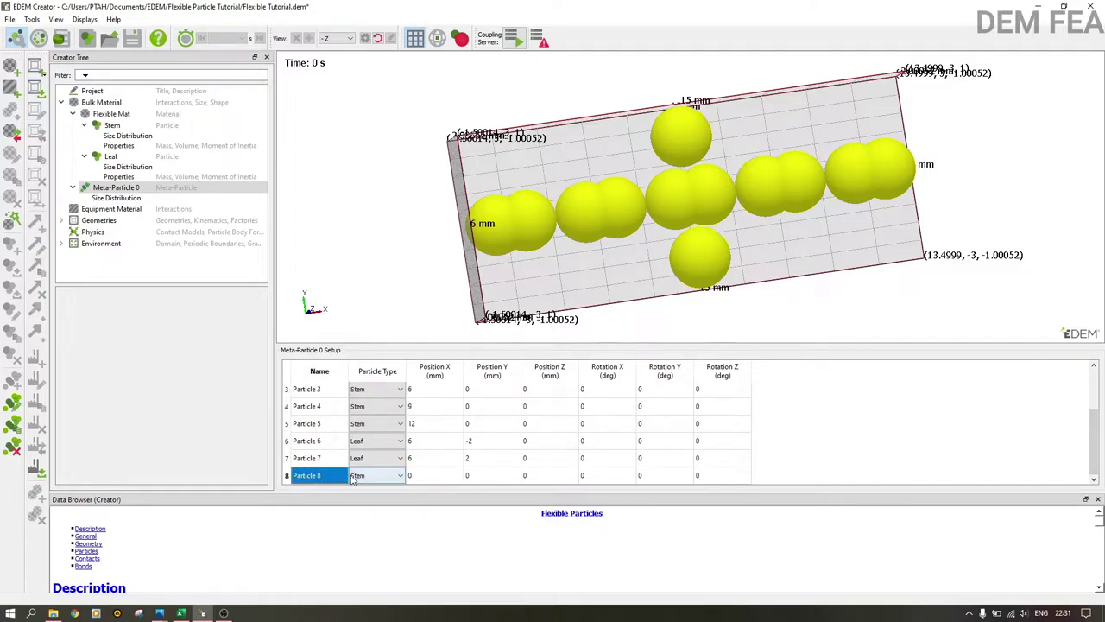
pyautogui.click(367, 476)
pyautogui.click(358, 495)
pyautogui.click(424, 477)
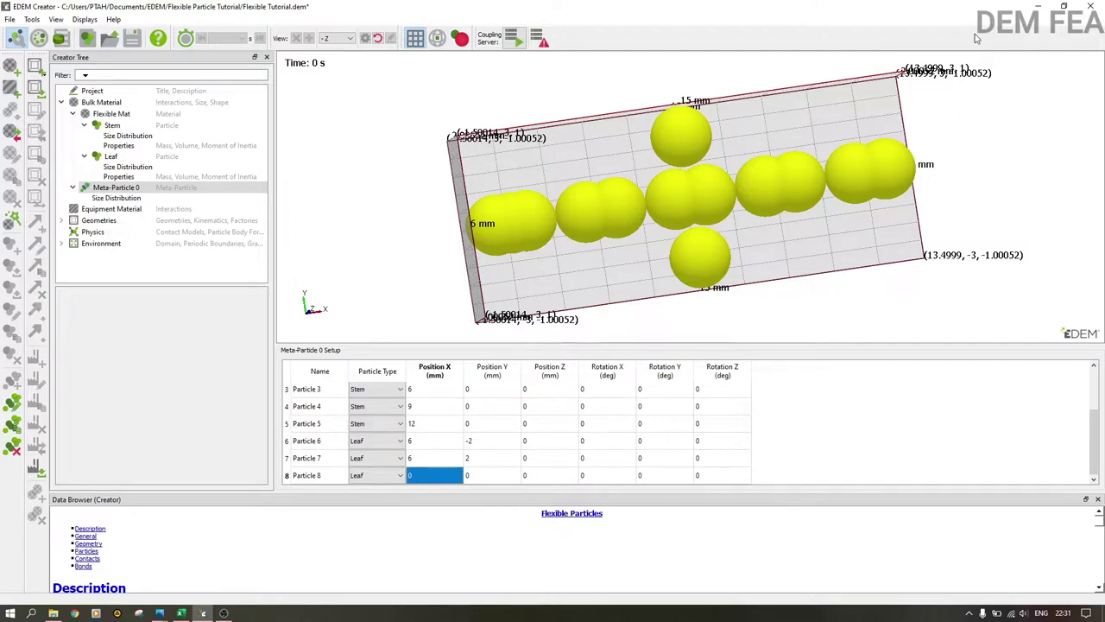
pyautogui.write('7.4')
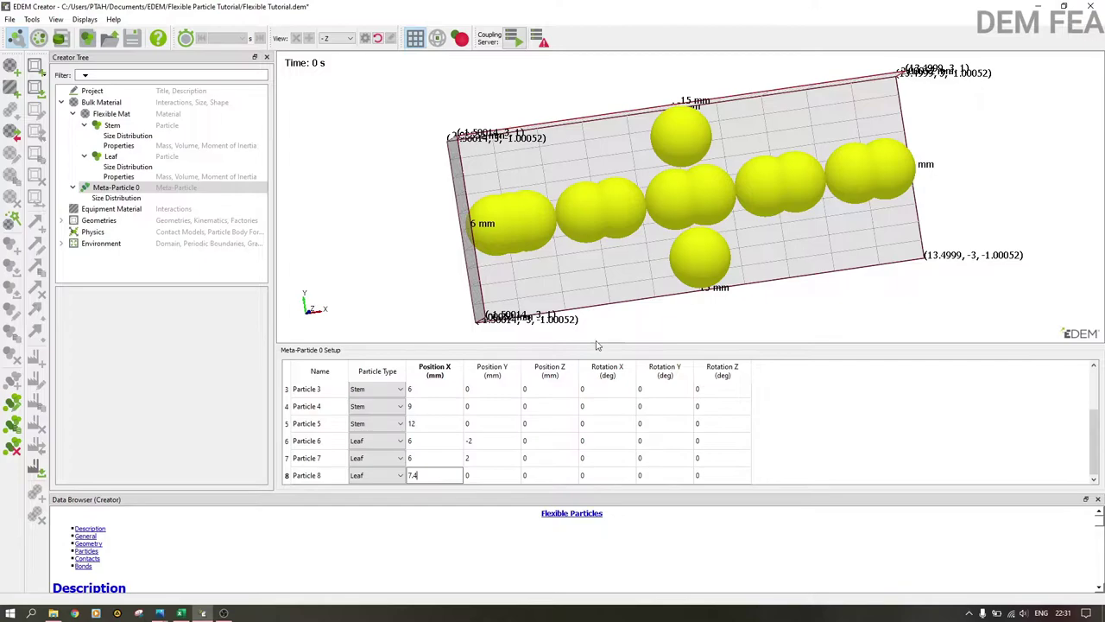
pyautogui.click(499, 478)
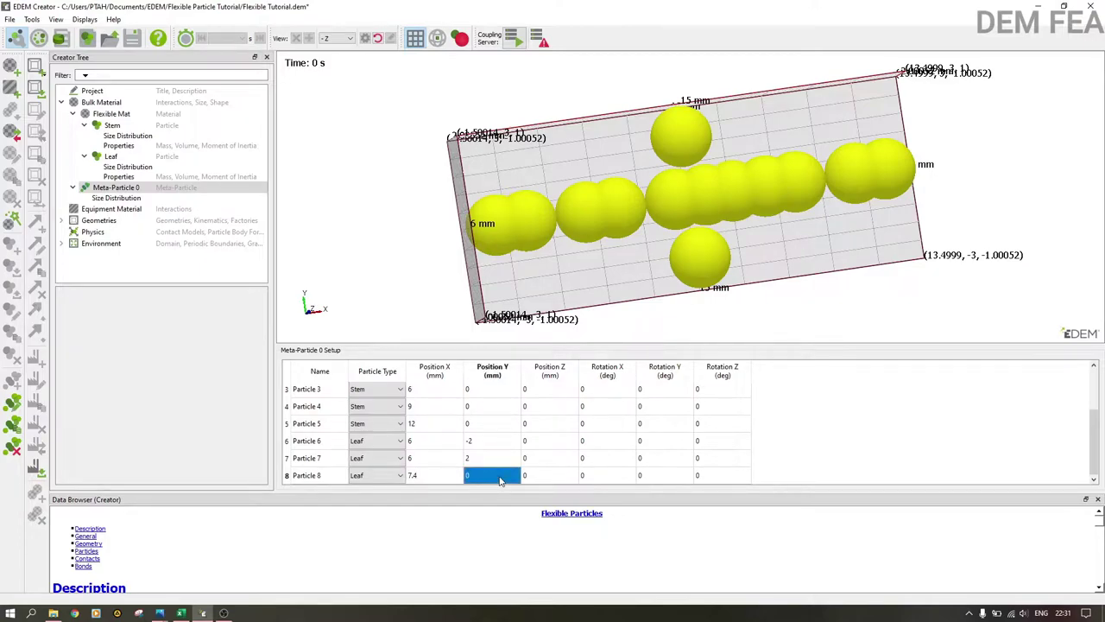
pyautogui.write('3.4')
# Step: Add a ninth particle of type Leaf to the meta-particle at X 7.4 mm and Y -3.4 mm
pyautogui.click(416, 463)
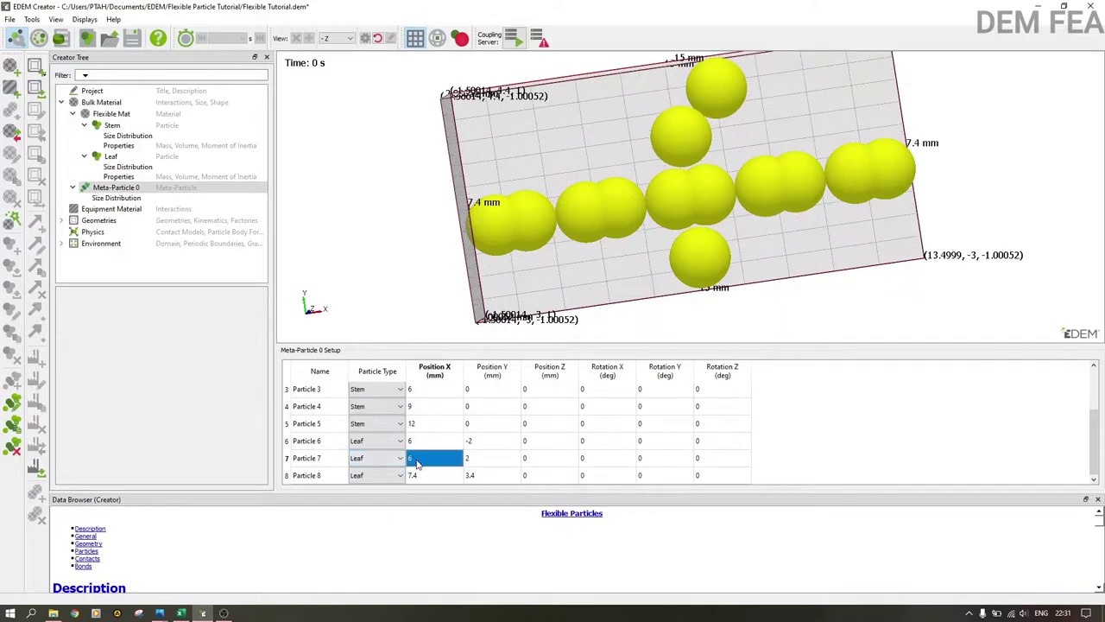
pyautogui.click(309, 477)
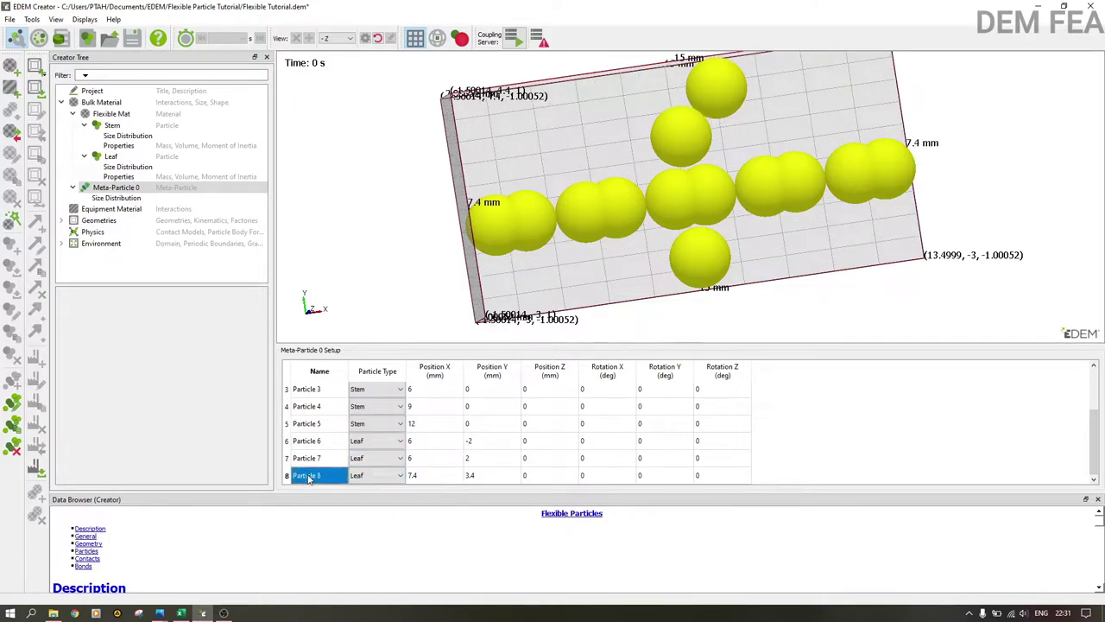
pyautogui.rightClick(309, 477)
pyautogui.click(332, 481)
pyautogui.click(437, 481)
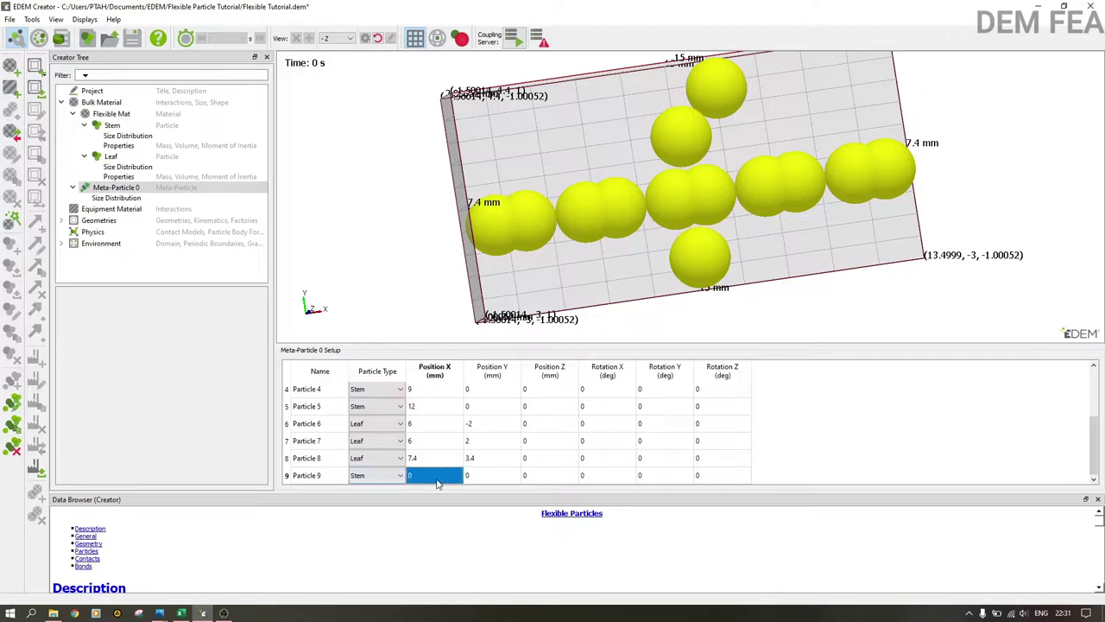
pyautogui.write('7.4')
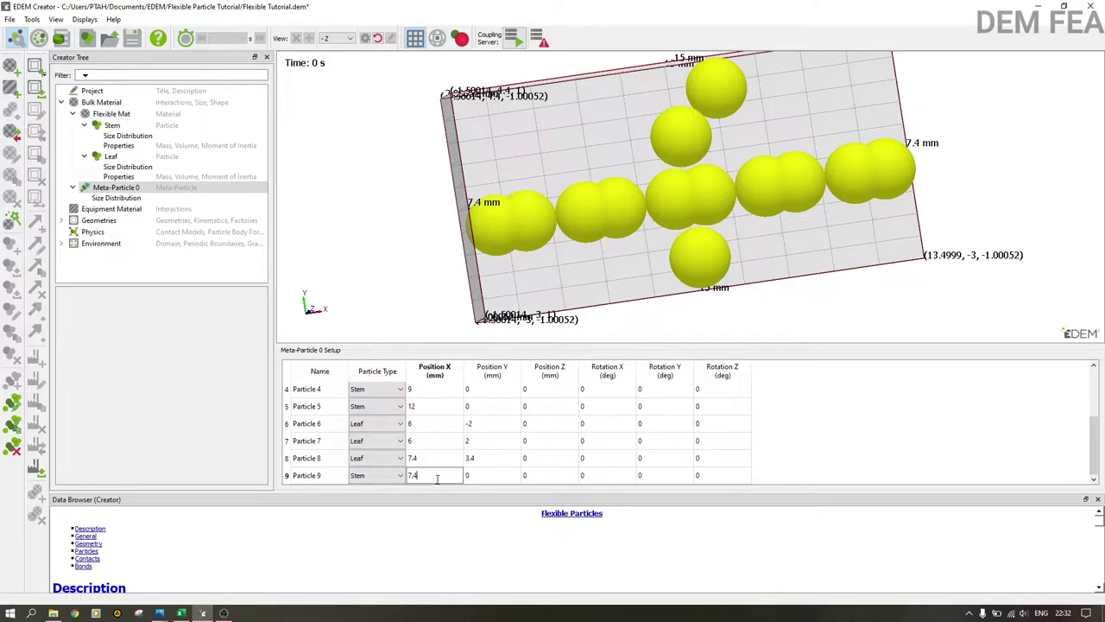
pyautogui.click(472, 481)
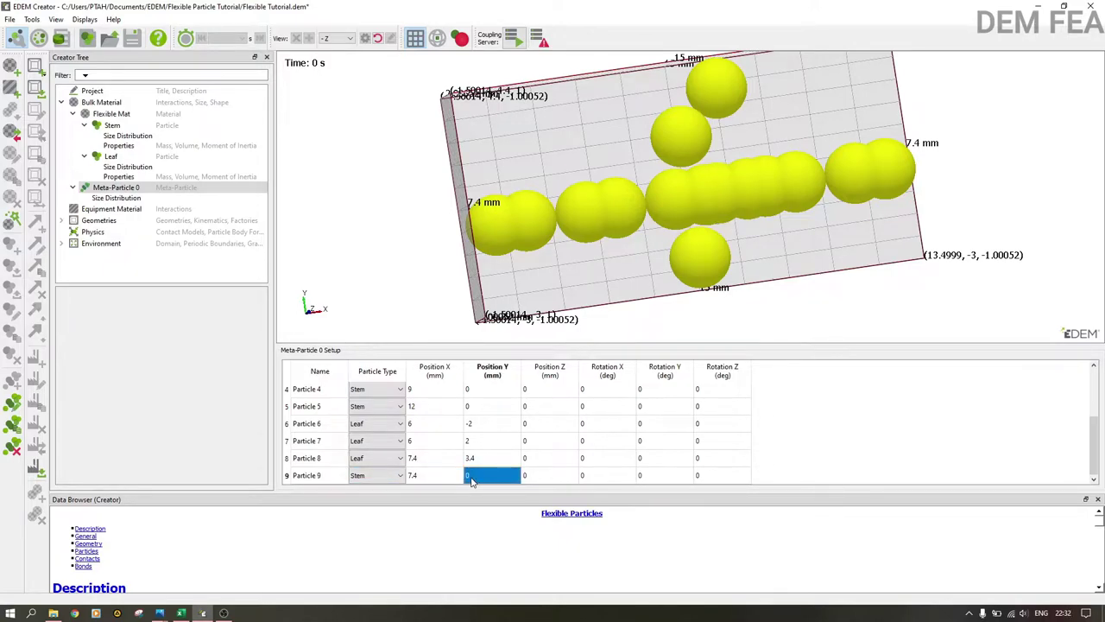
pyautogui.write('-')
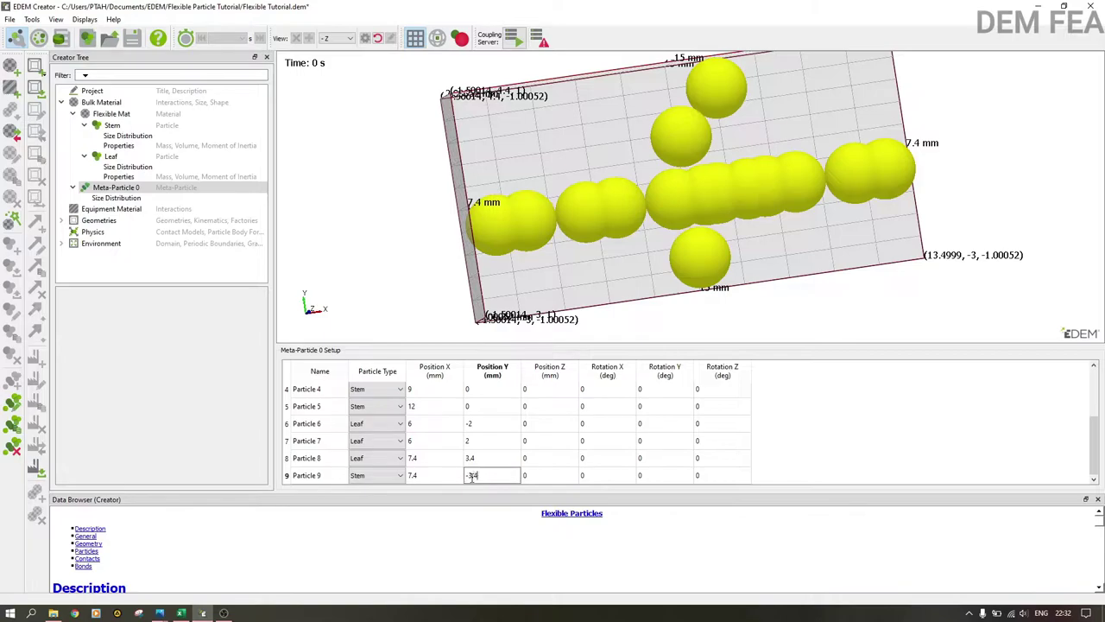
pyautogui.write('3.4')
pyautogui.press('Up')
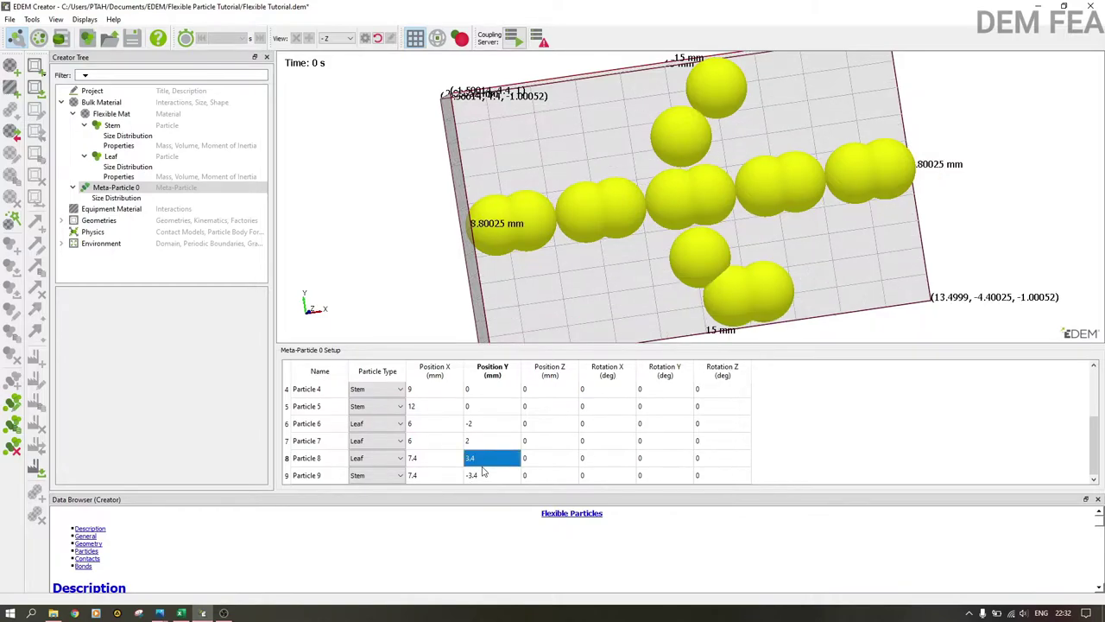
pyautogui.click(373, 477)
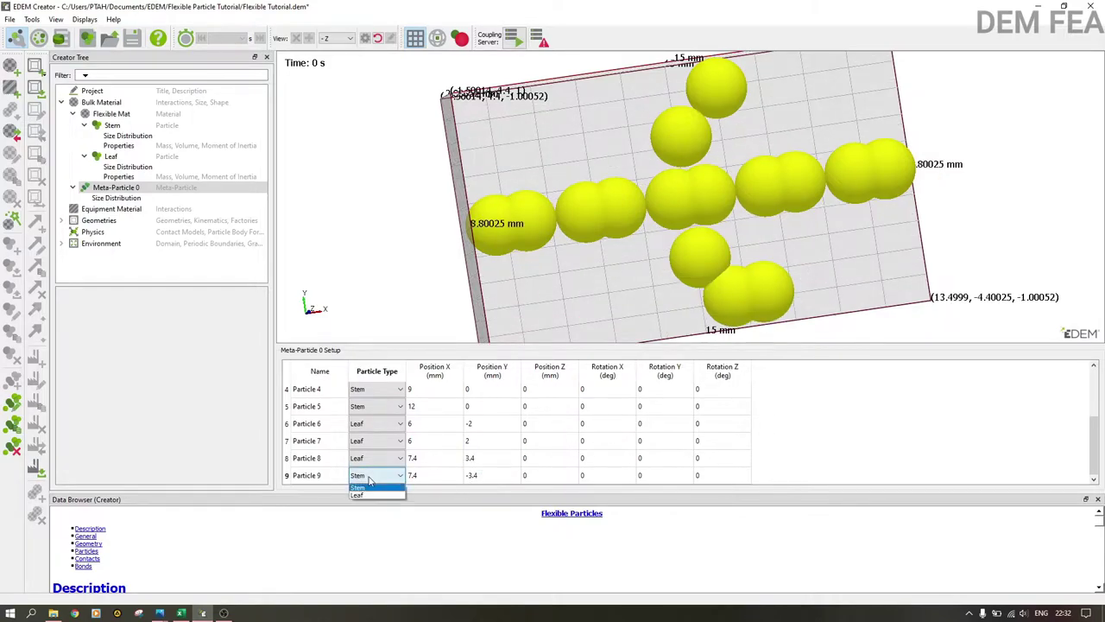
pyautogui.click(367, 496)
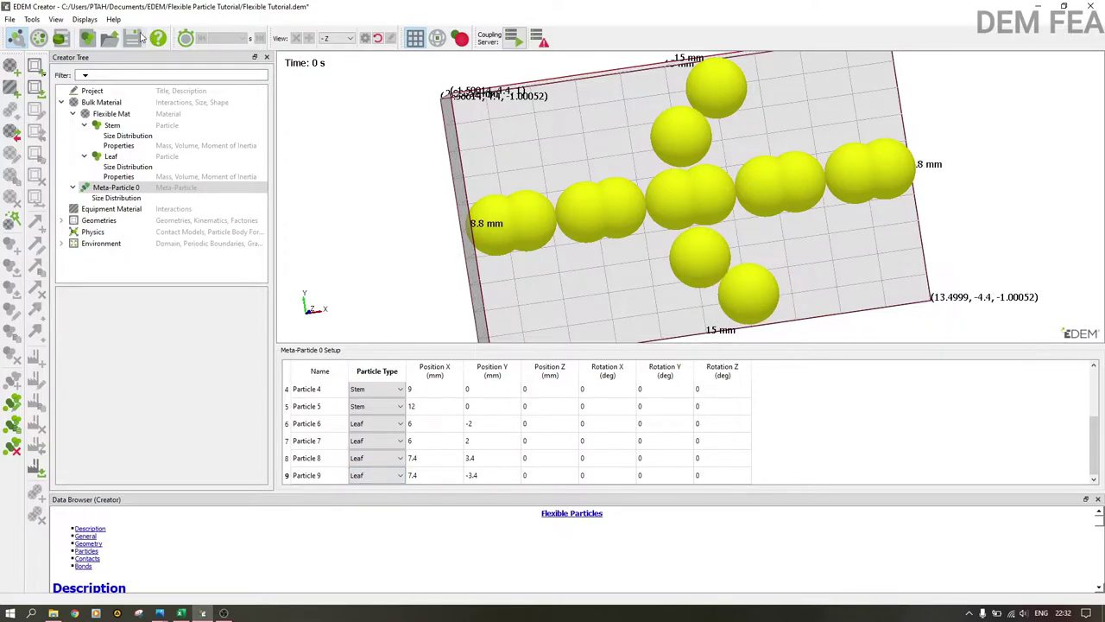
# Step: Save the simulation and show the complete meta-particle in the -Z view
pyautogui.click(328, 42)
pyautogui.click(331, 90)
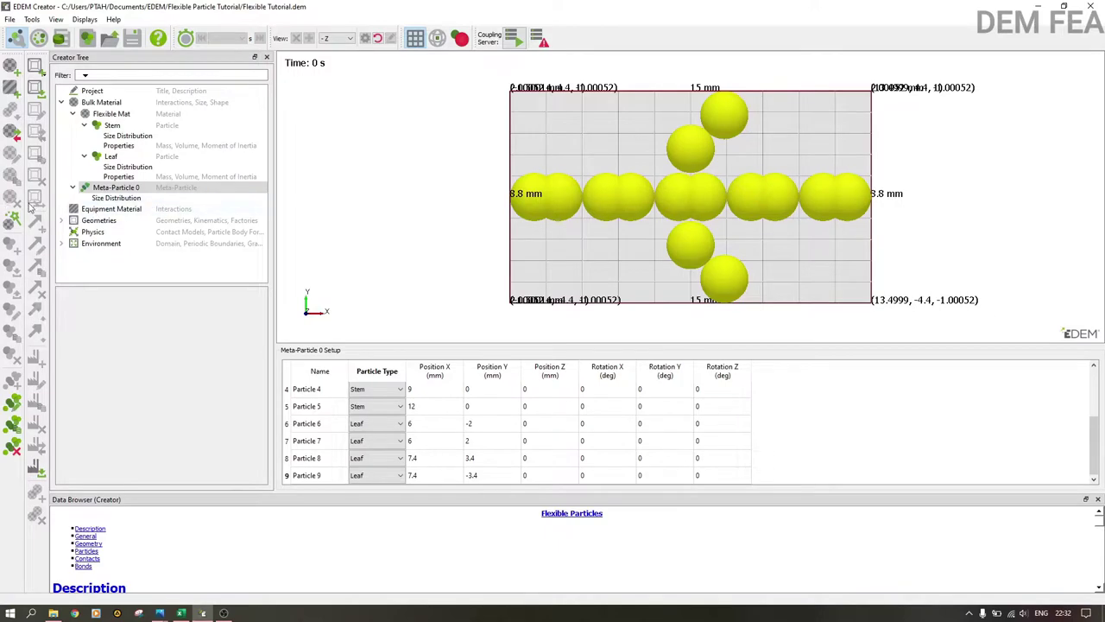
# Step: Set the meta-particle's size distribution to random with a minimum of 0.2 and a maximum of 1.2
pyautogui.click(108, 199)
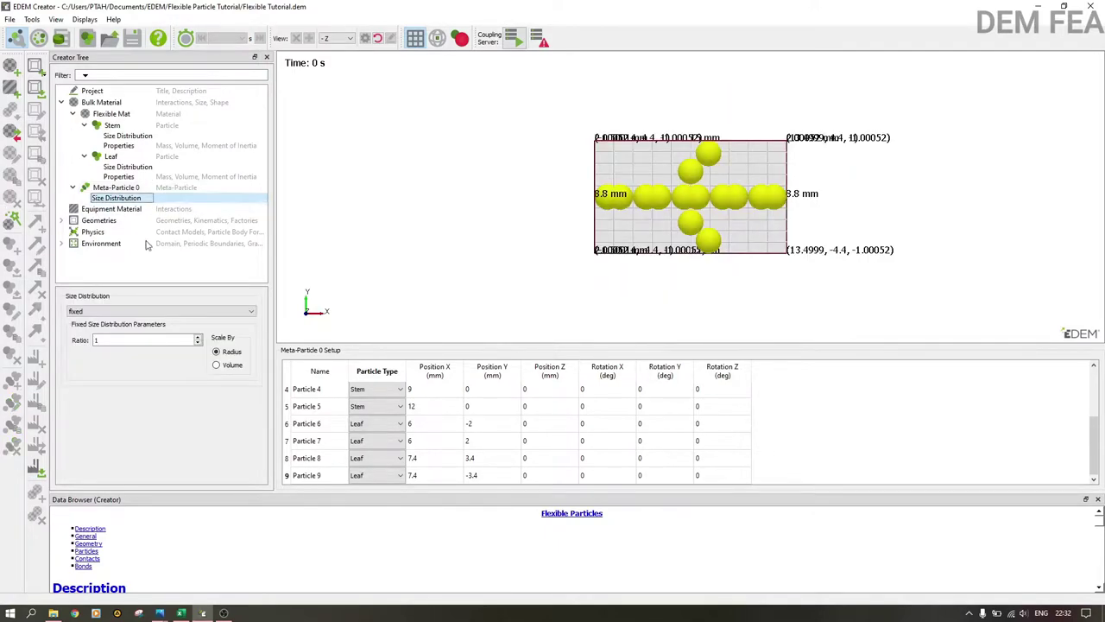
pyautogui.click(114, 313)
pyautogui.click(105, 343)
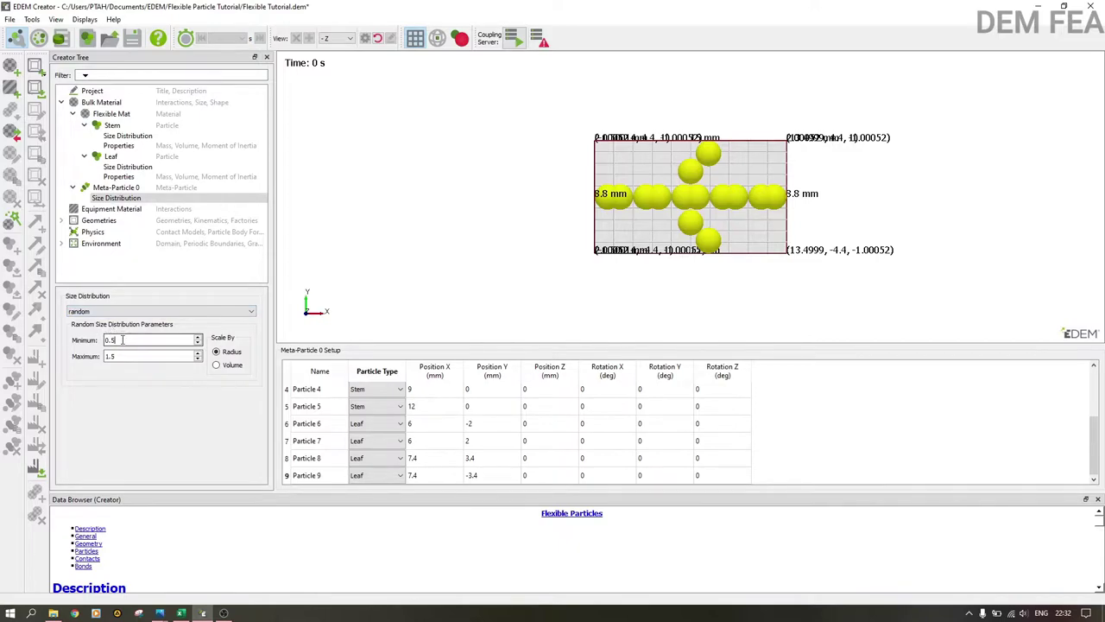
pyautogui.moveTo(121, 340); pyautogui.dragTo(98, 344)
pyautogui.click(119, 356)
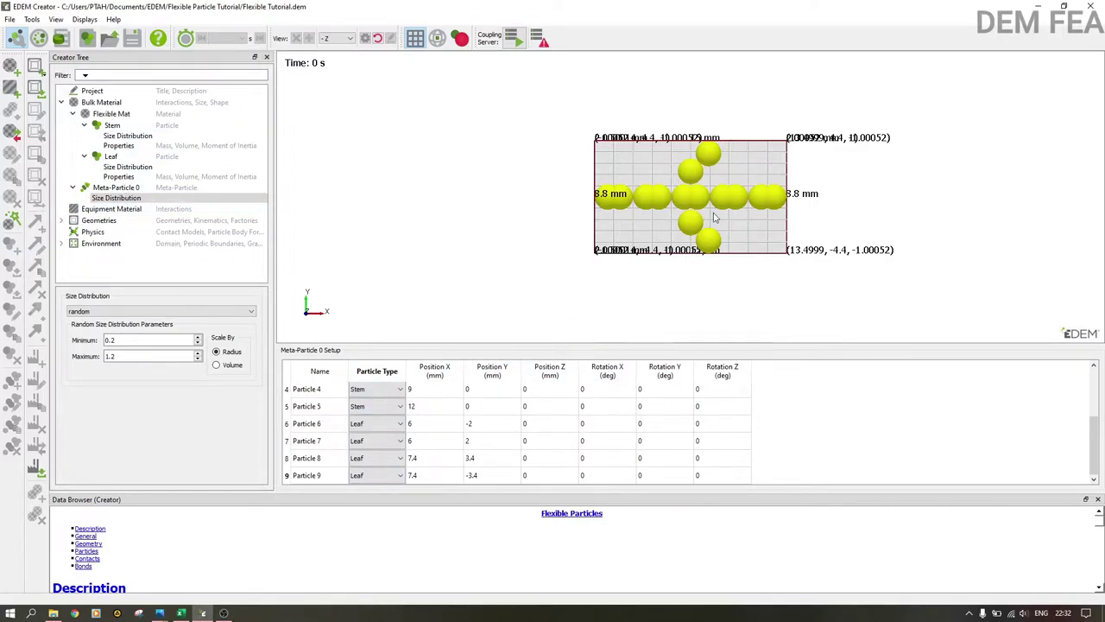
pyautogui.scroll(5, 714, 218)
pyautogui.scroll(6, 713, 217)
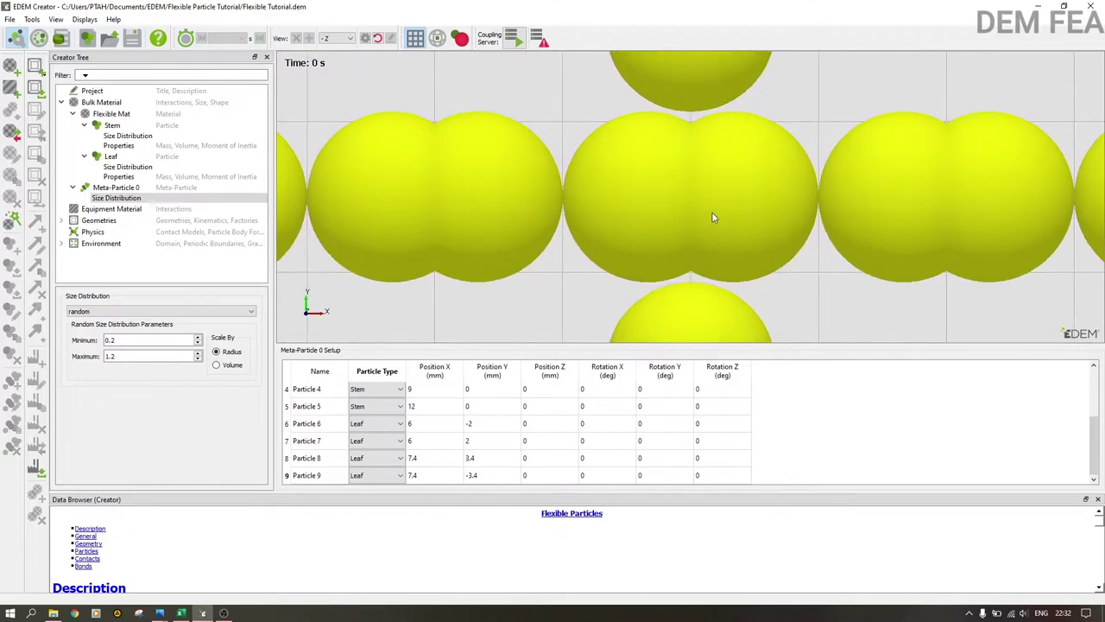
pyautogui.scroll(-6, 713, 217)
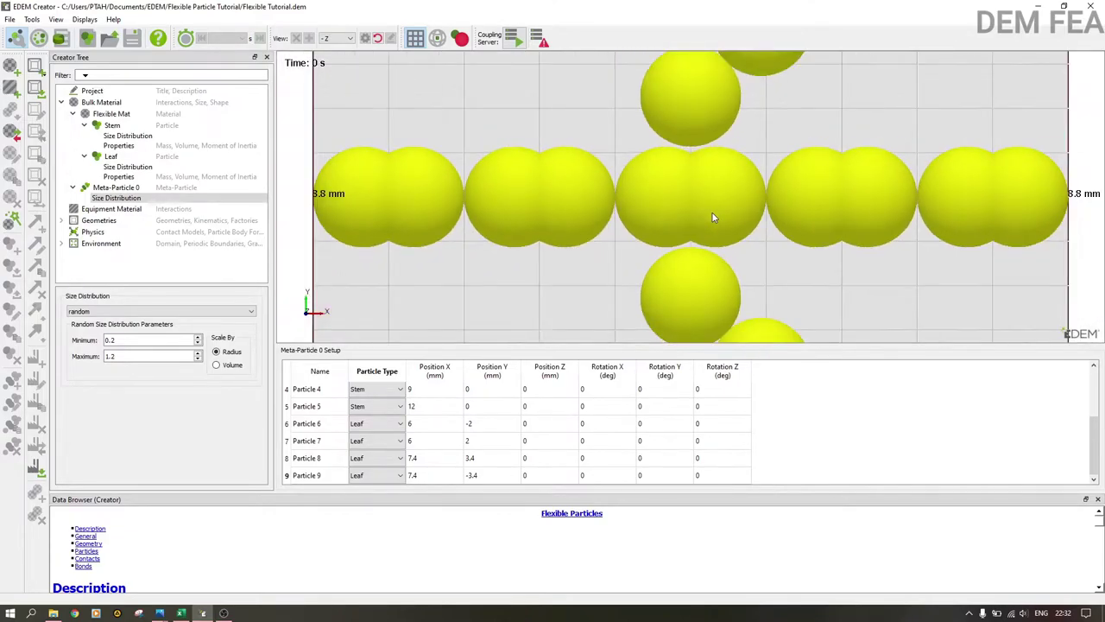
pyautogui.scroll(5, 713, 217)
pyautogui.scroll(2, 714, 218)
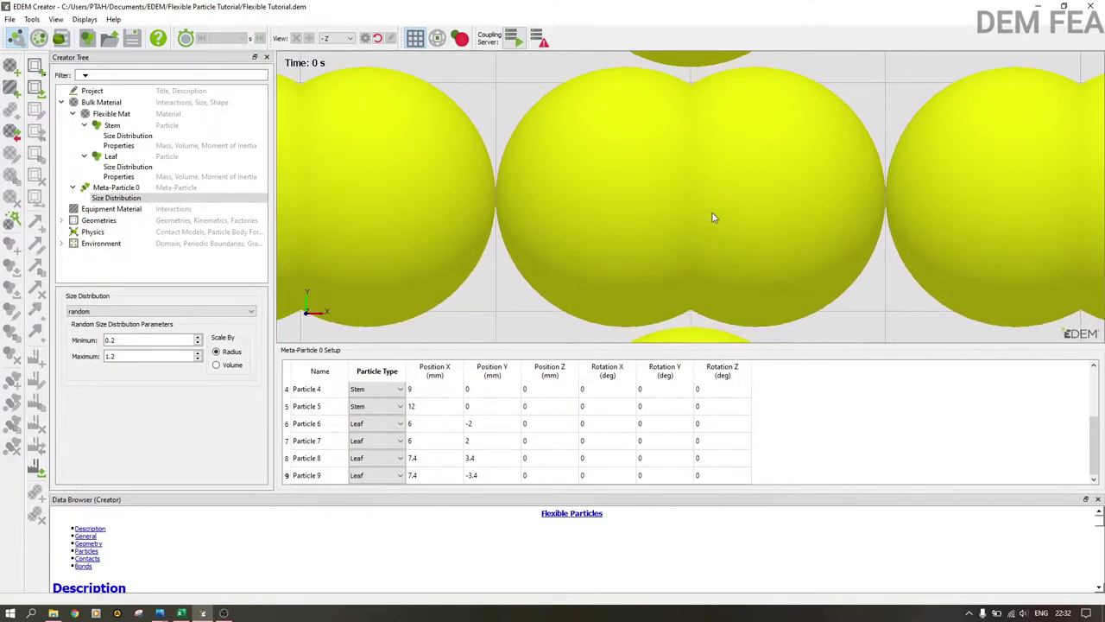
pyautogui.scroll(-7, 713, 218)
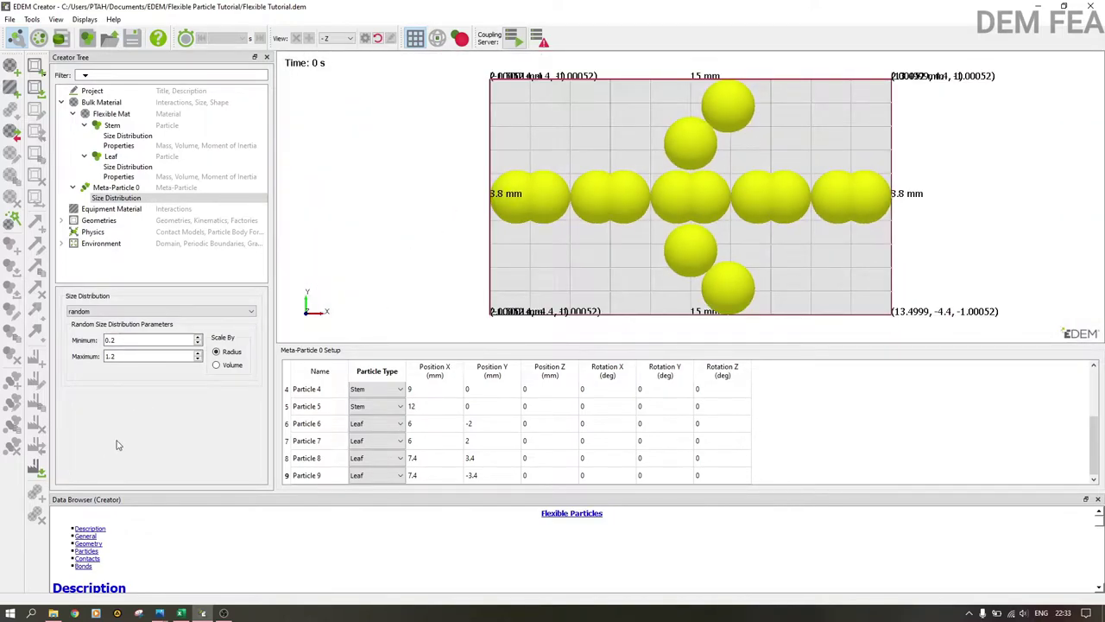
# Step: Add a new equipment material to the simulation
pyautogui.click(97, 198)
pyautogui.click(98, 209)
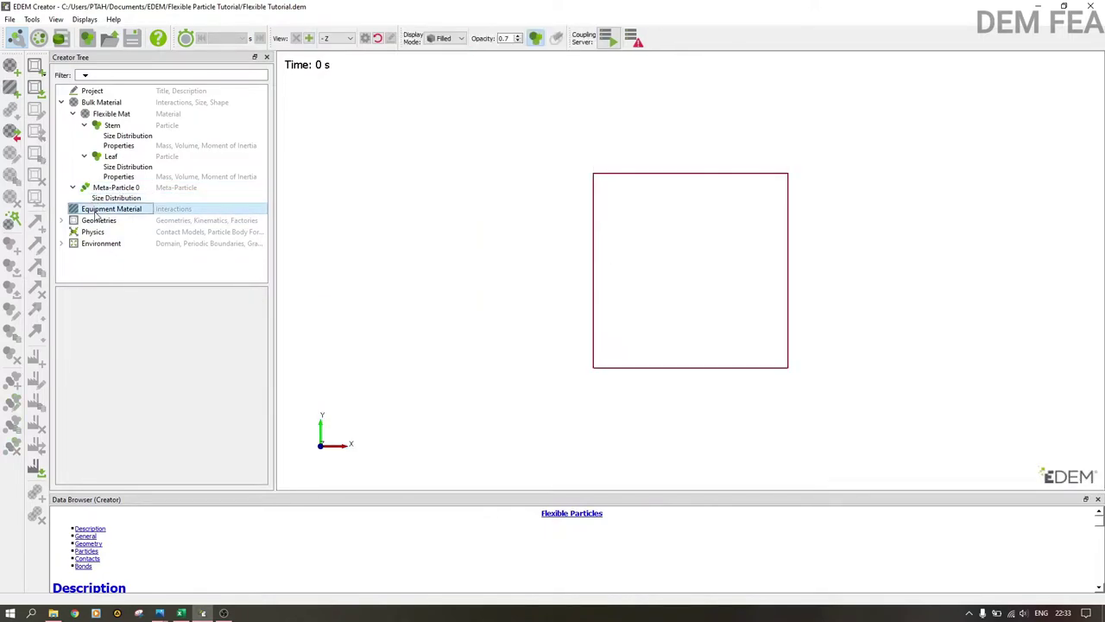
pyautogui.rightClick(97, 215)
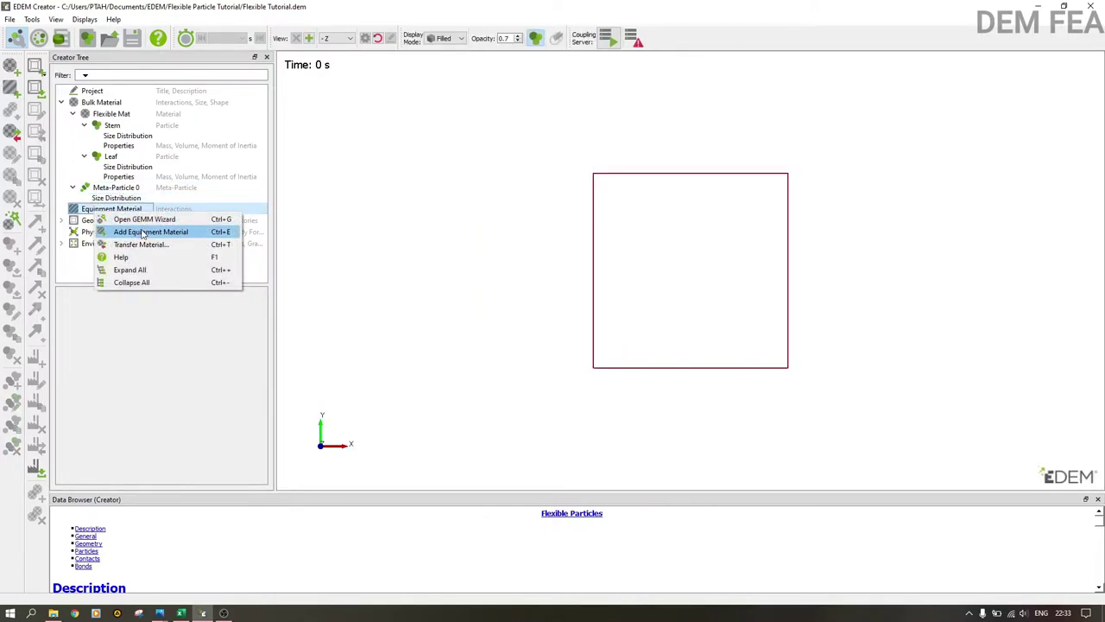
pyautogui.click(143, 231)
pyautogui.click(185, 221)
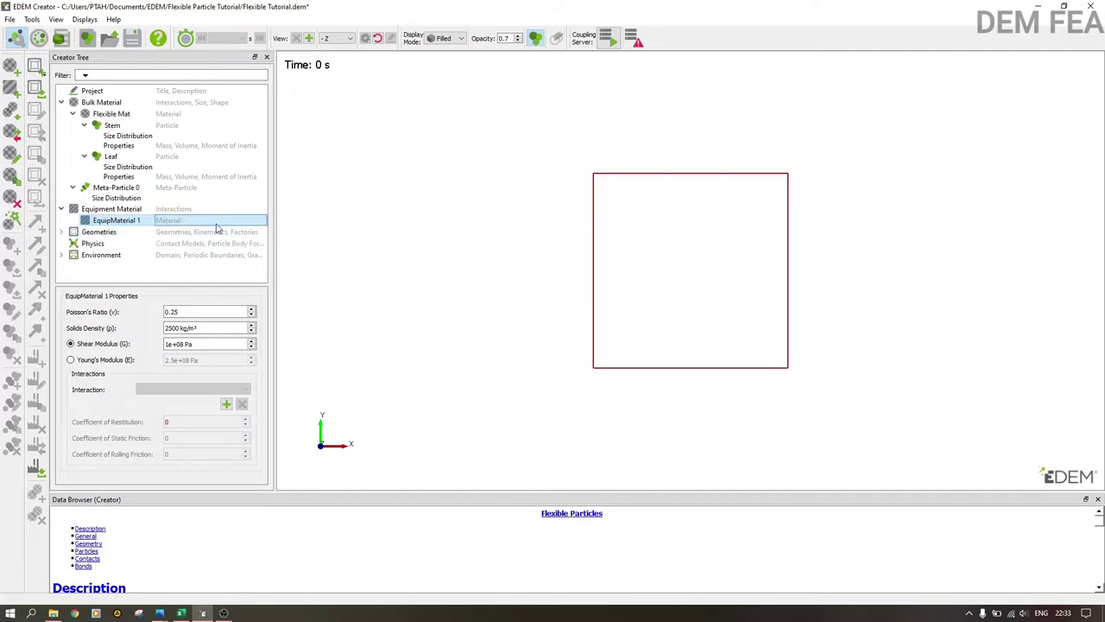
# Step: Set EquipMaterial 1's solids density to 7500 kg/m³ and its shear modulus to 1e+10 Pa
pyautogui.click(174, 327)
pyautogui.click(169, 328)
pyautogui.doubleClick(169, 329)
pyautogui.write('7800')
pyautogui.click(185, 343)
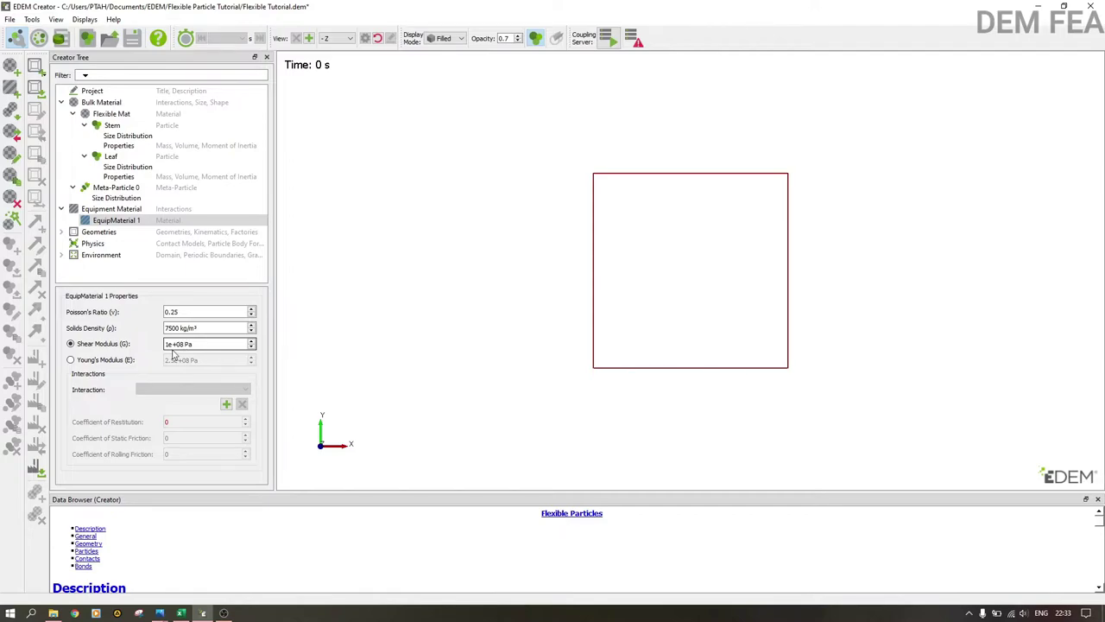
pyautogui.write('00')
pyautogui.press('Return')
# Step: Add an interaction between EquipMaterial 1 and Flexible Mat with a coefficient of restitution of 0.2, and try adding another interaction
pyautogui.click(223, 407)
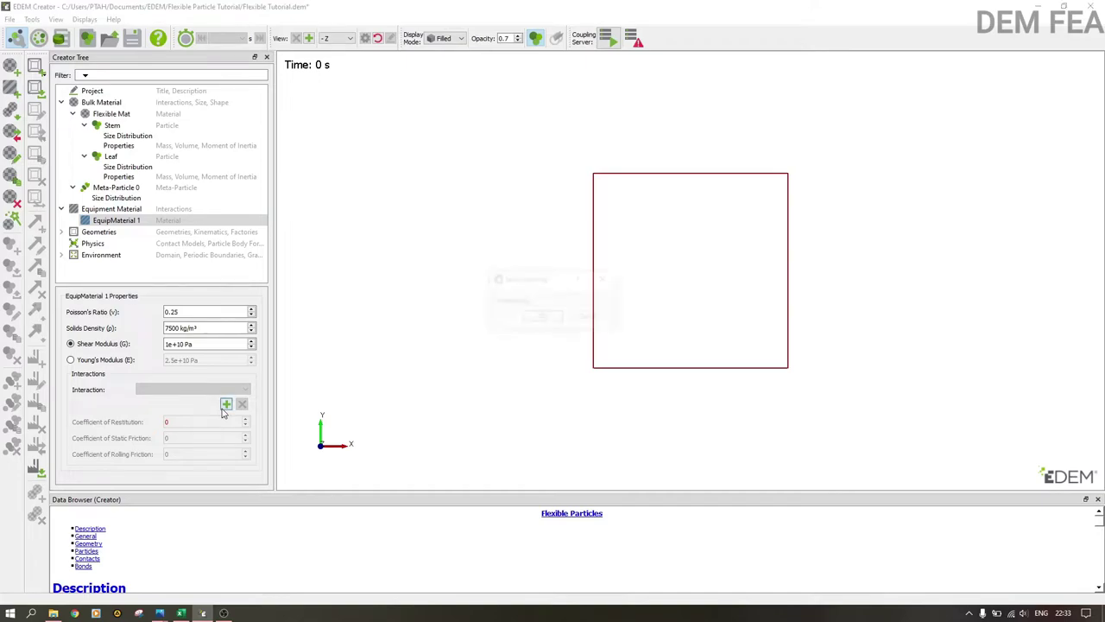
pyautogui.click(553, 317)
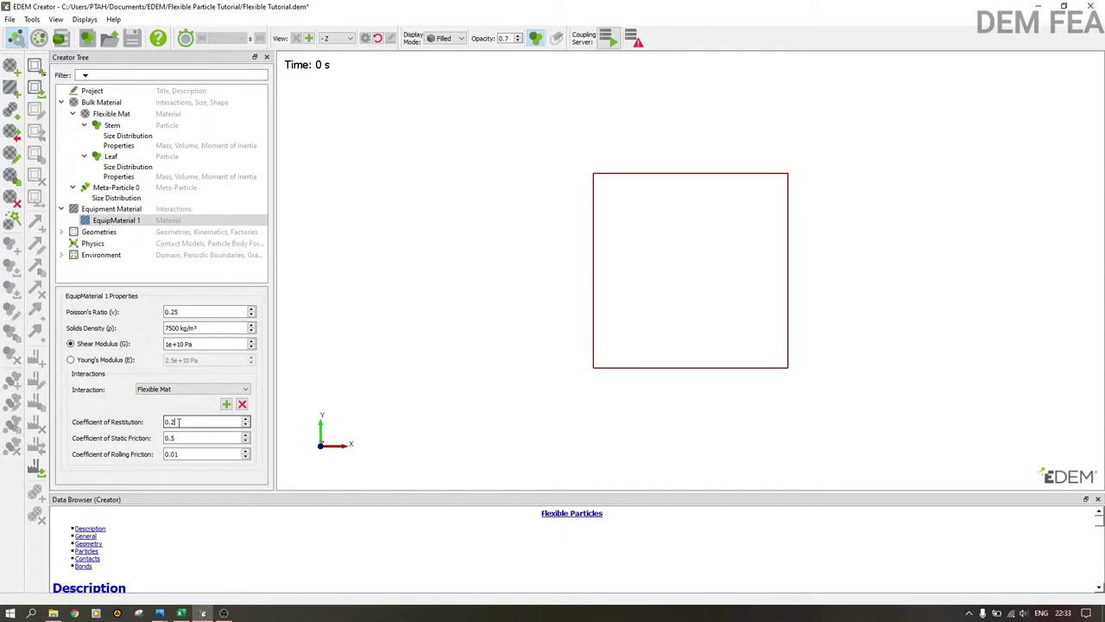
pyautogui.press('Return')
pyautogui.click(226, 404)
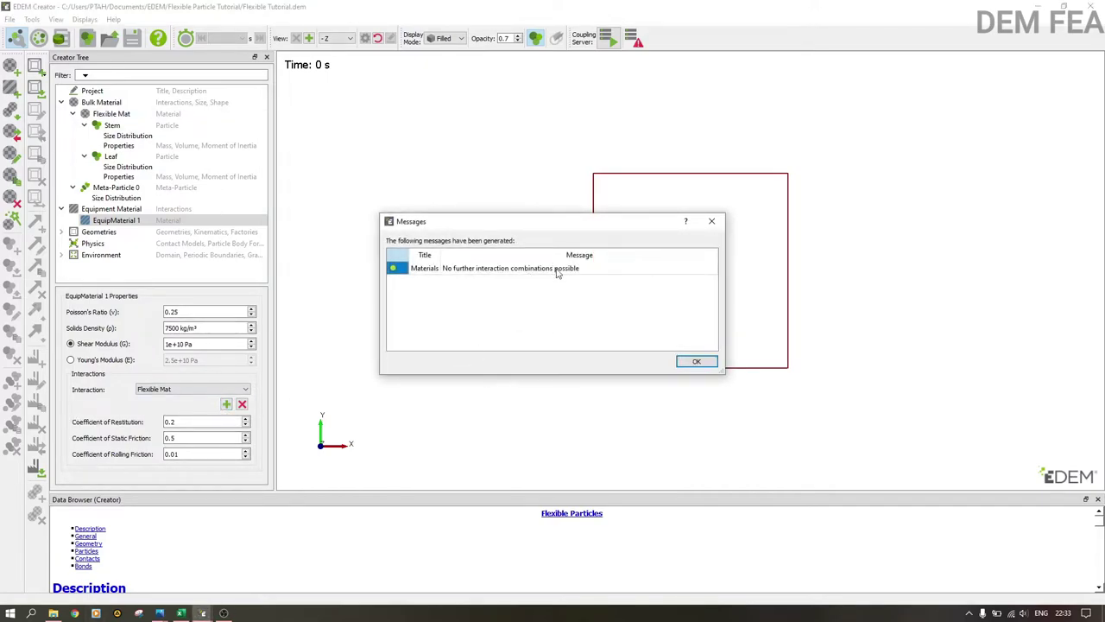
pyautogui.click(714, 364)
# Step: Start a geometry import and choose the Sieve STL file from the Flexible Particle Tutorial folder
pyautogui.click(123, 233)
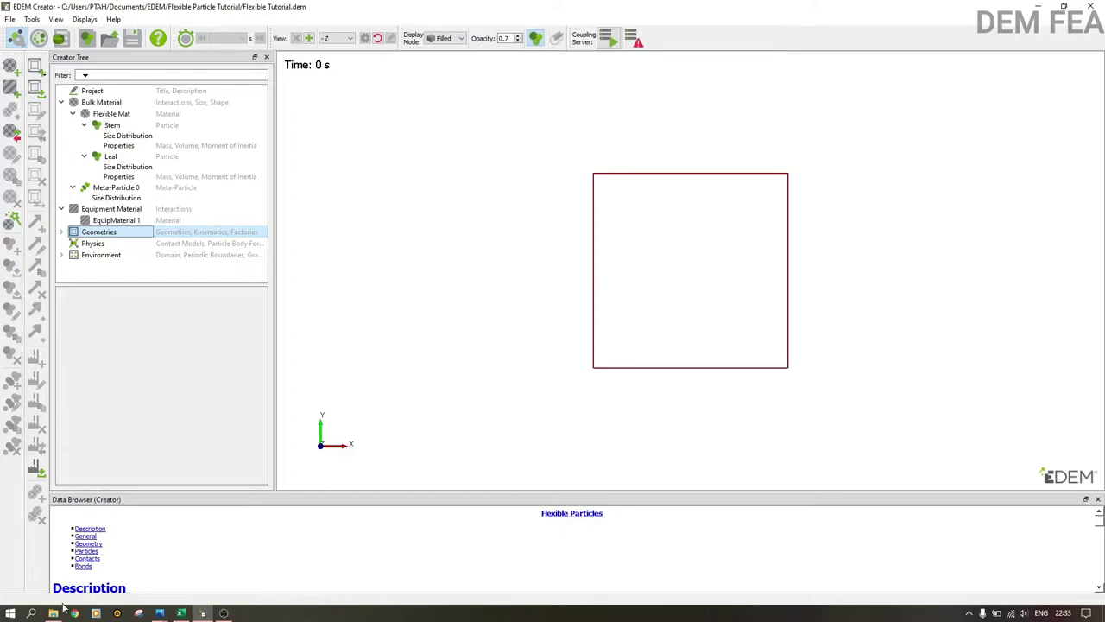
pyautogui.moveTo(56, 615)
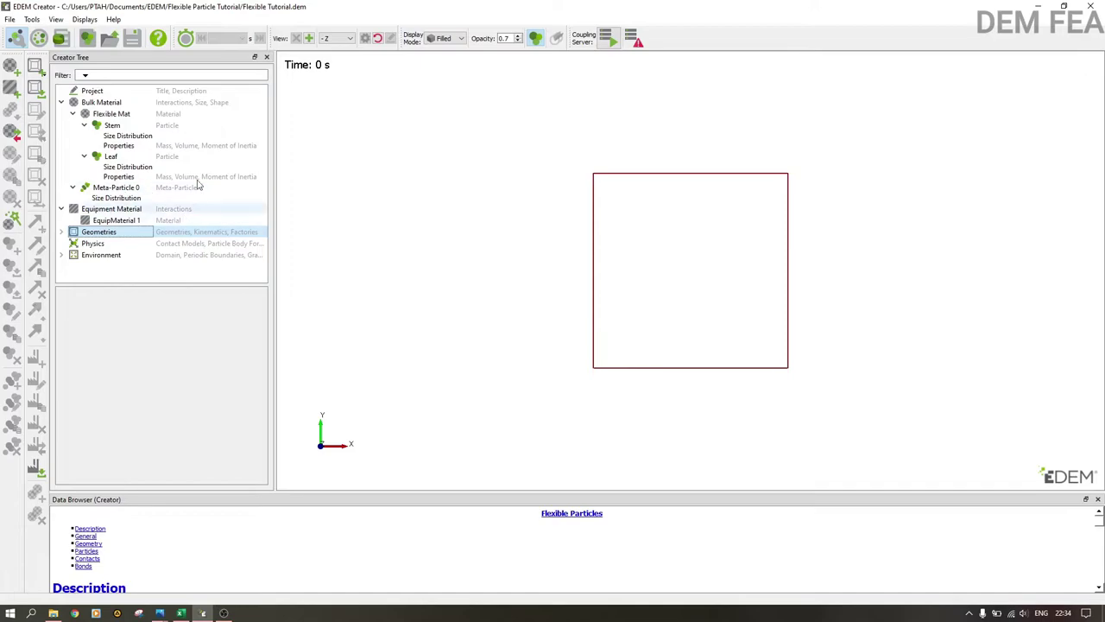
pyautogui.click(11, 21)
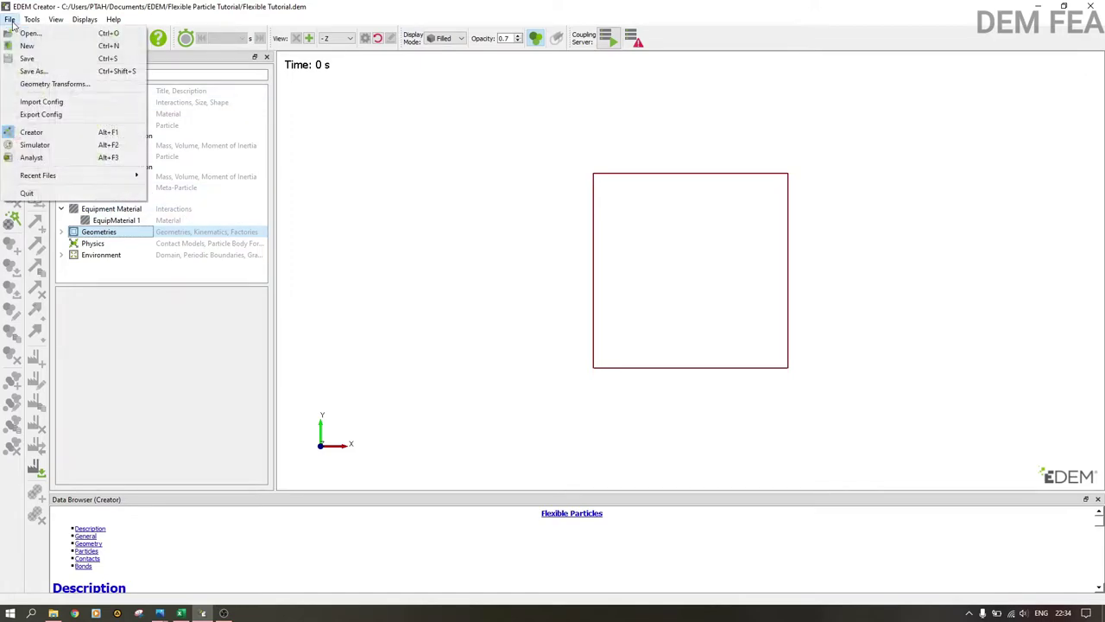
pyautogui.click(135, 240)
pyautogui.rightClick(135, 235)
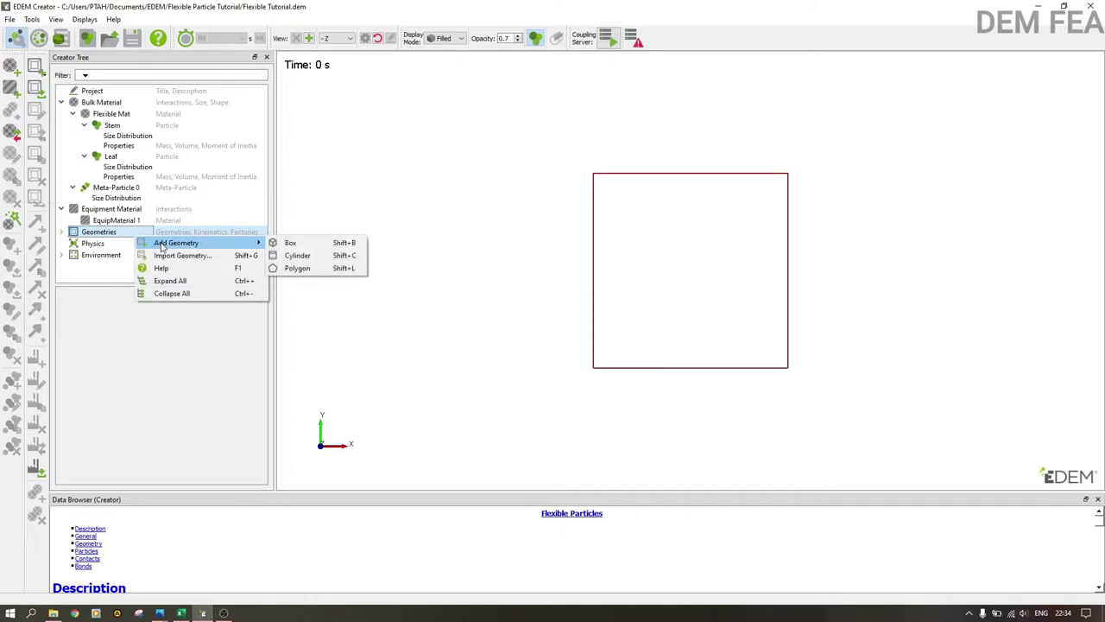
pyautogui.click(166, 256)
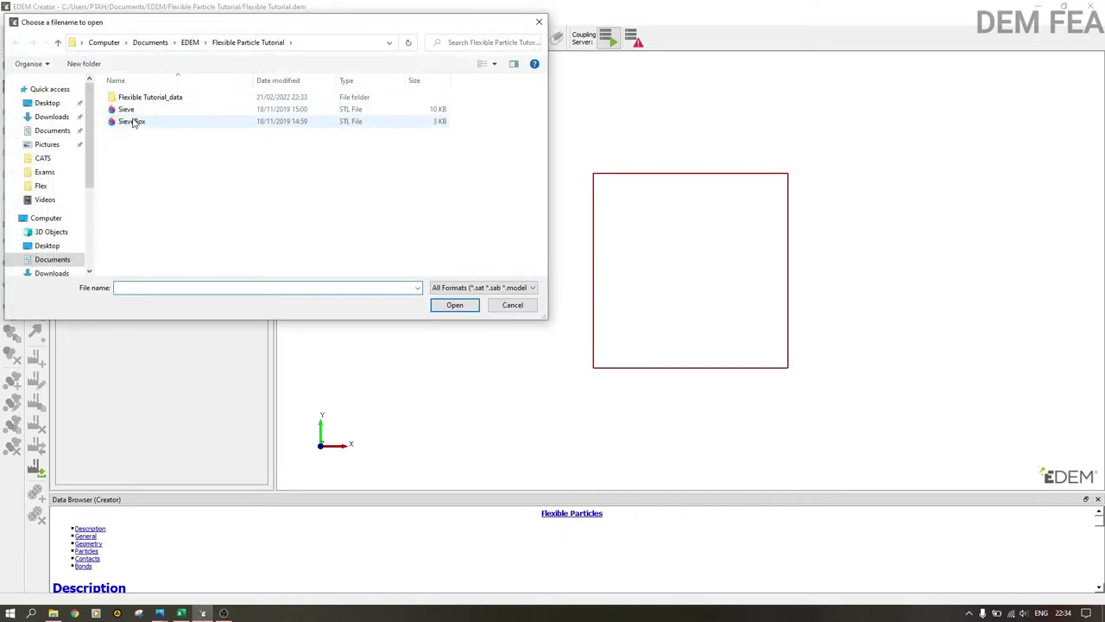
pyautogui.click(190, 42)
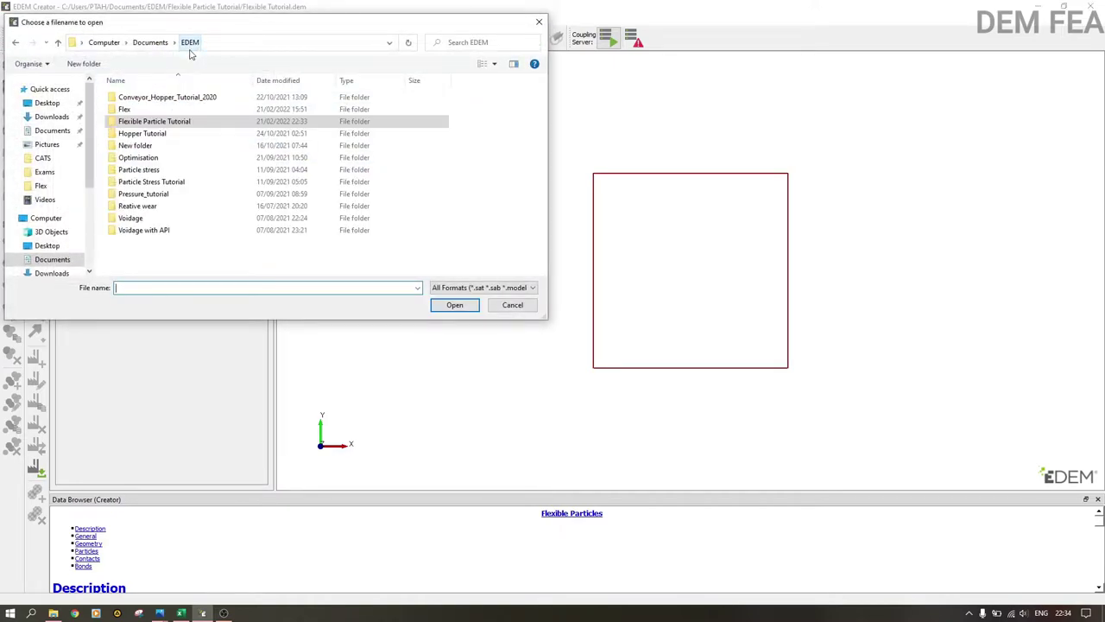
pyautogui.doubleClick(172, 122)
pyautogui.click(187, 110)
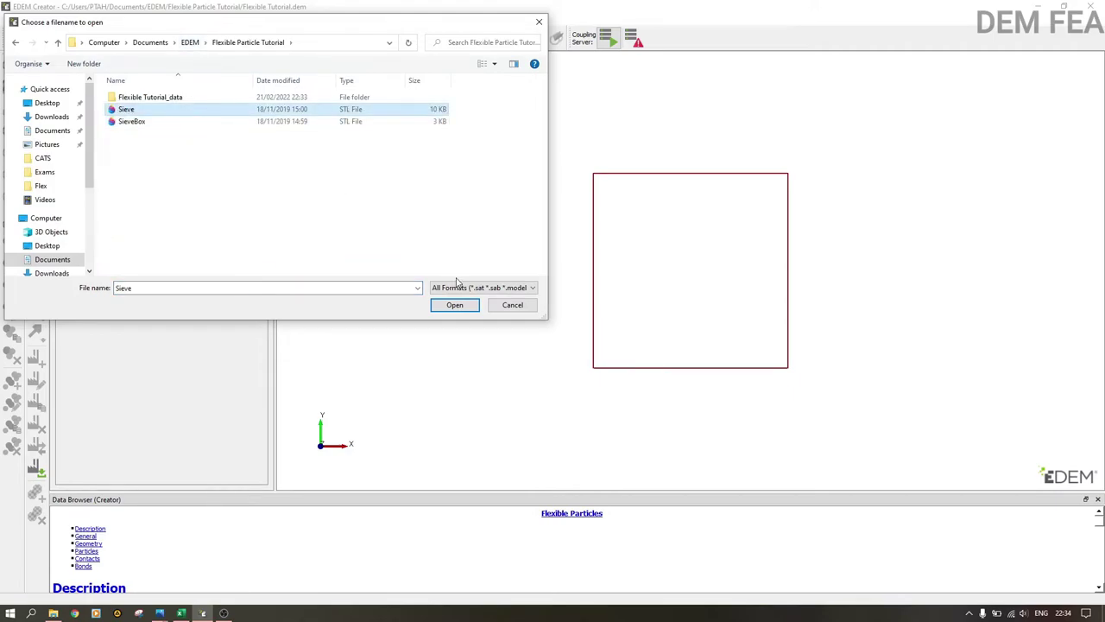
pyautogui.click(455, 305)
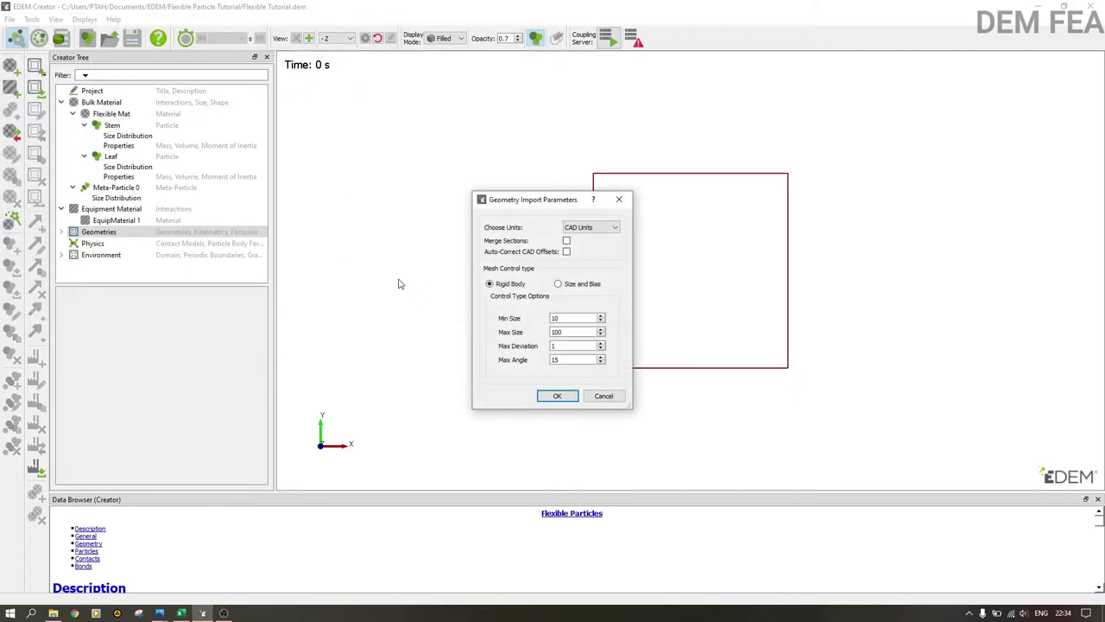
# Step: Import the Sieve geometry in millimeters as a rigid body and show it in the Default view
pyautogui.click(602, 230)
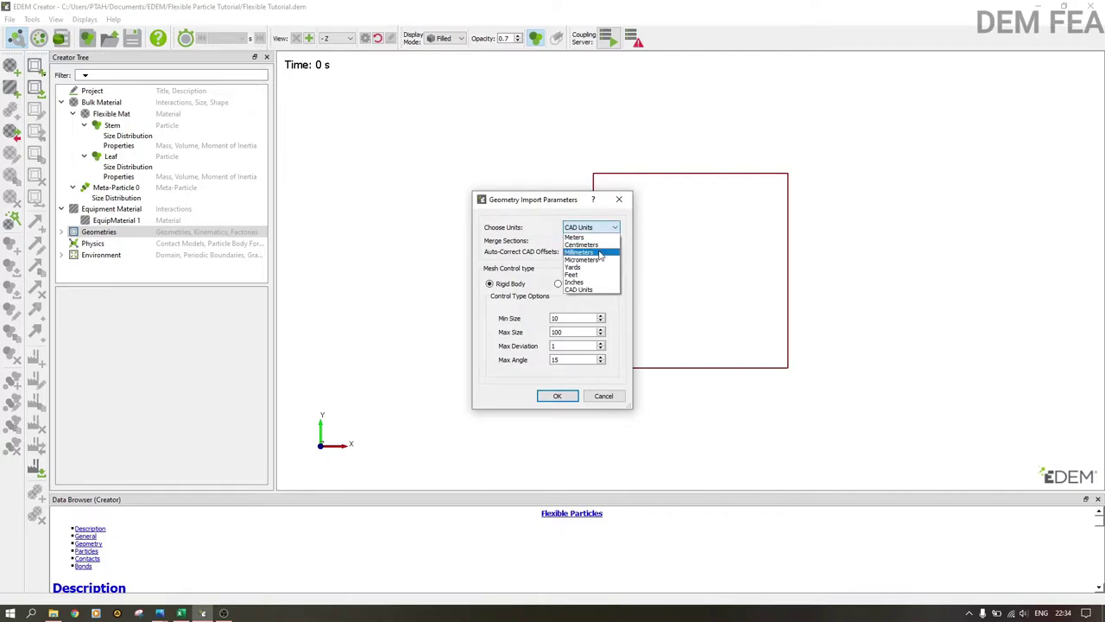
pyautogui.click(600, 253)
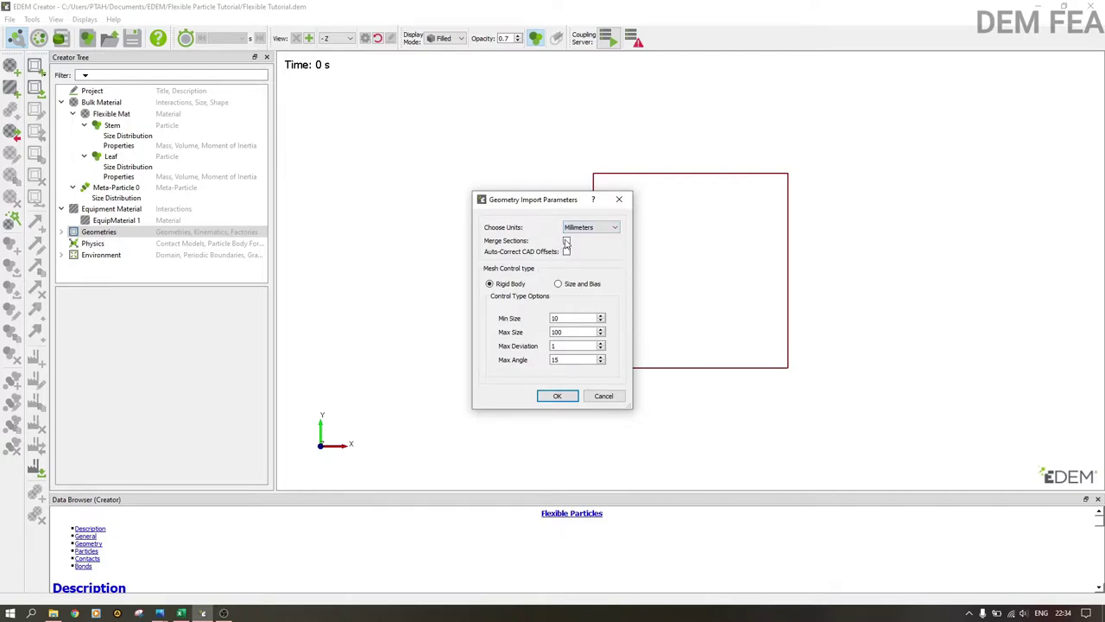
pyautogui.click(558, 396)
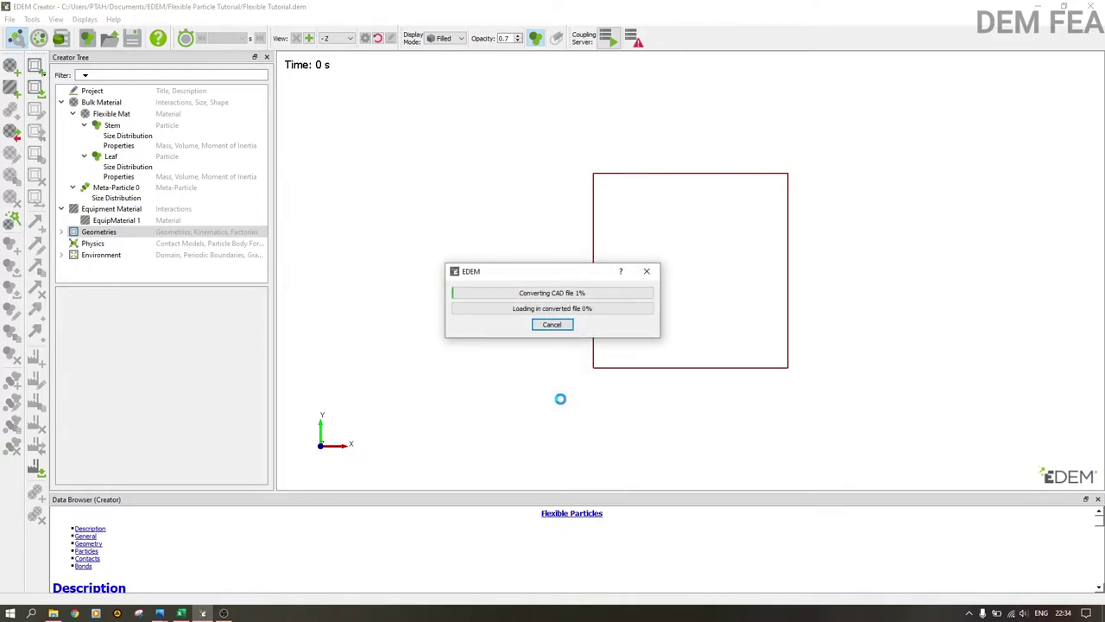
pyautogui.click(343, 39)
pyautogui.click(341, 49)
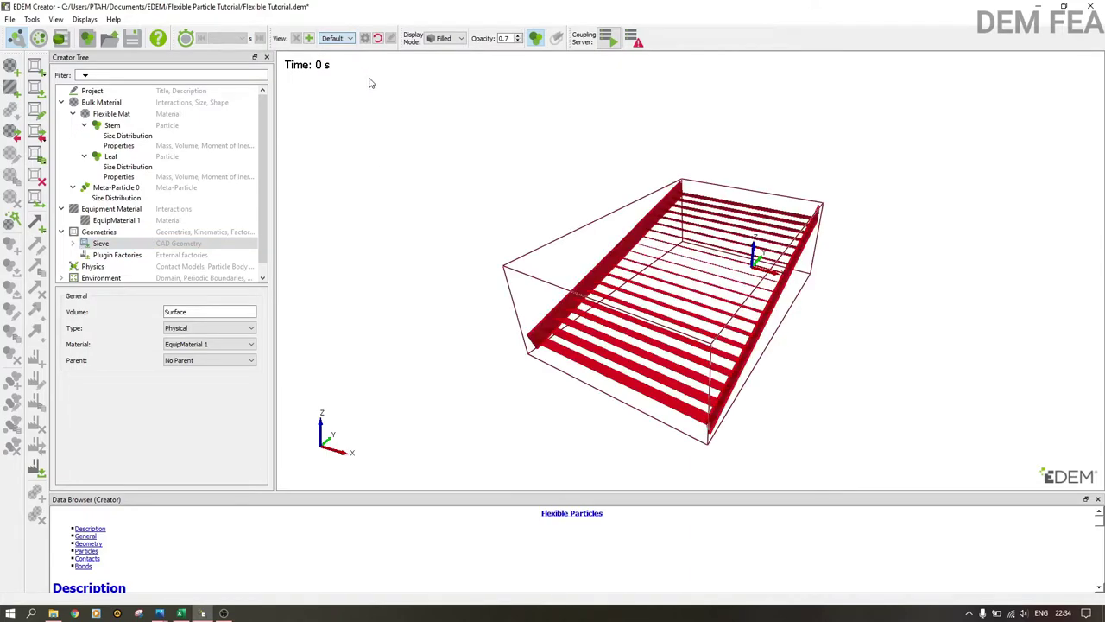
# Step: Import the SieveBox STL file as a geometry in millimeters with its sections merged
pyautogui.click(105, 233)
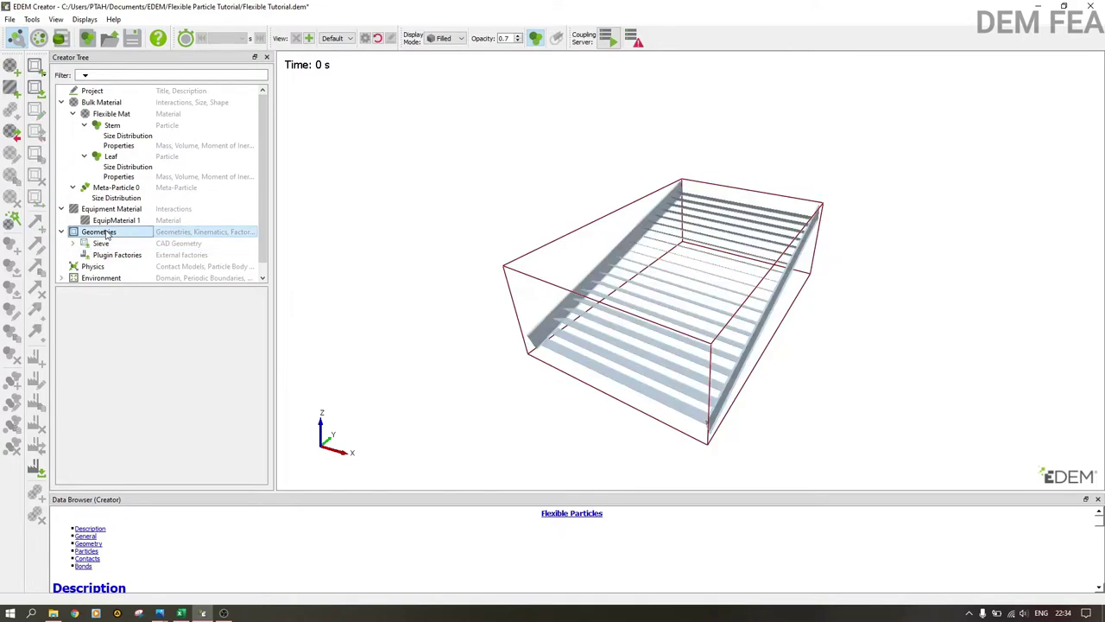
pyautogui.rightClick(107, 235)
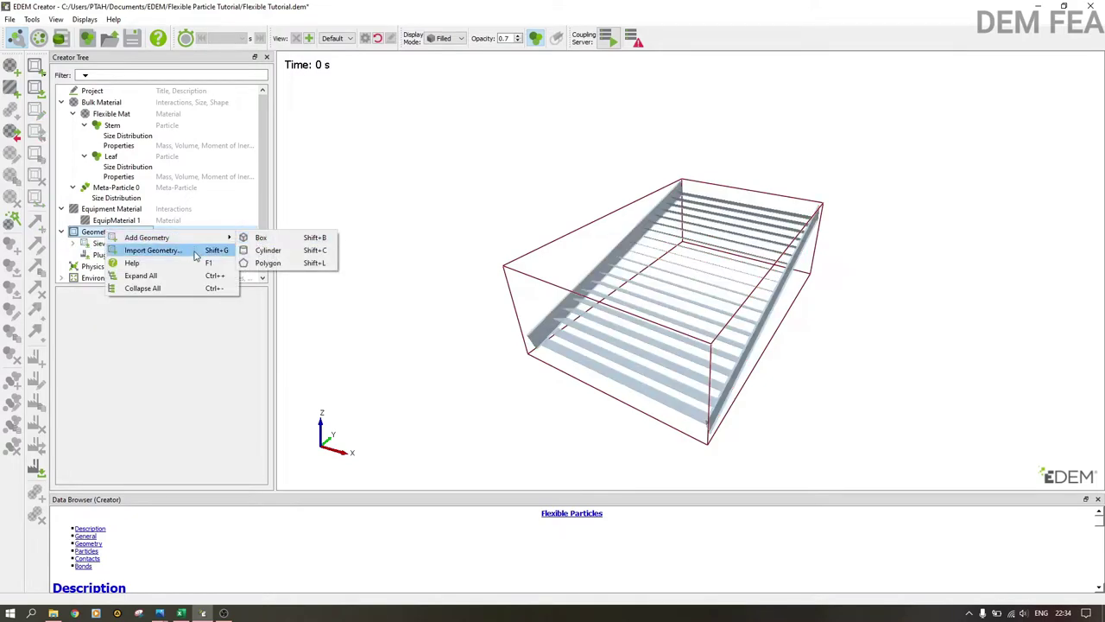
pyautogui.click(197, 256)
pyautogui.click(136, 124)
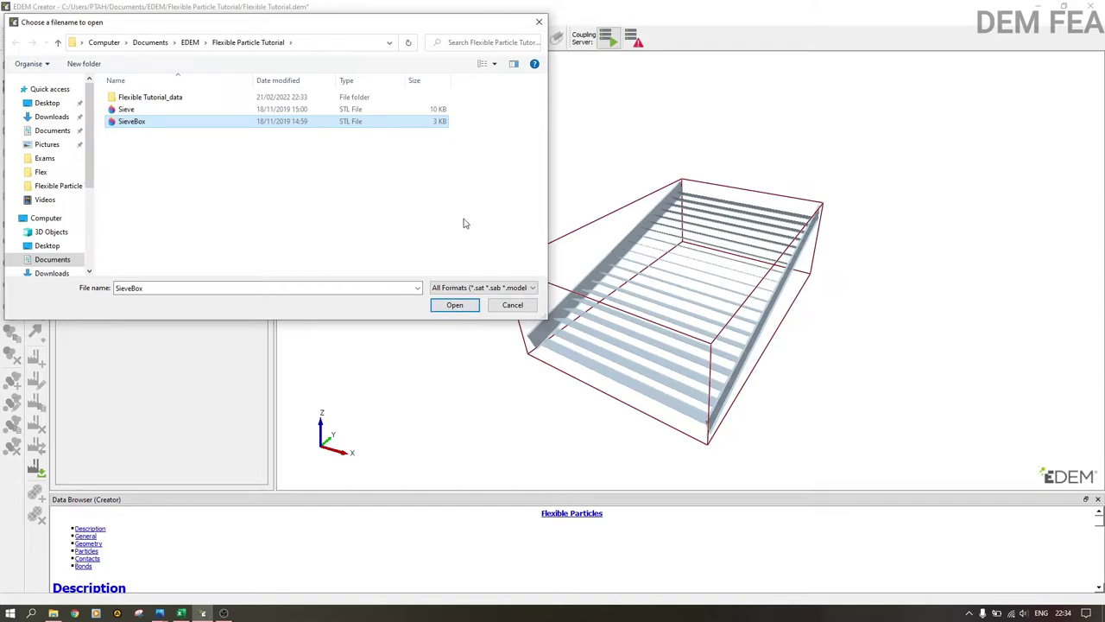
pyautogui.click(455, 306)
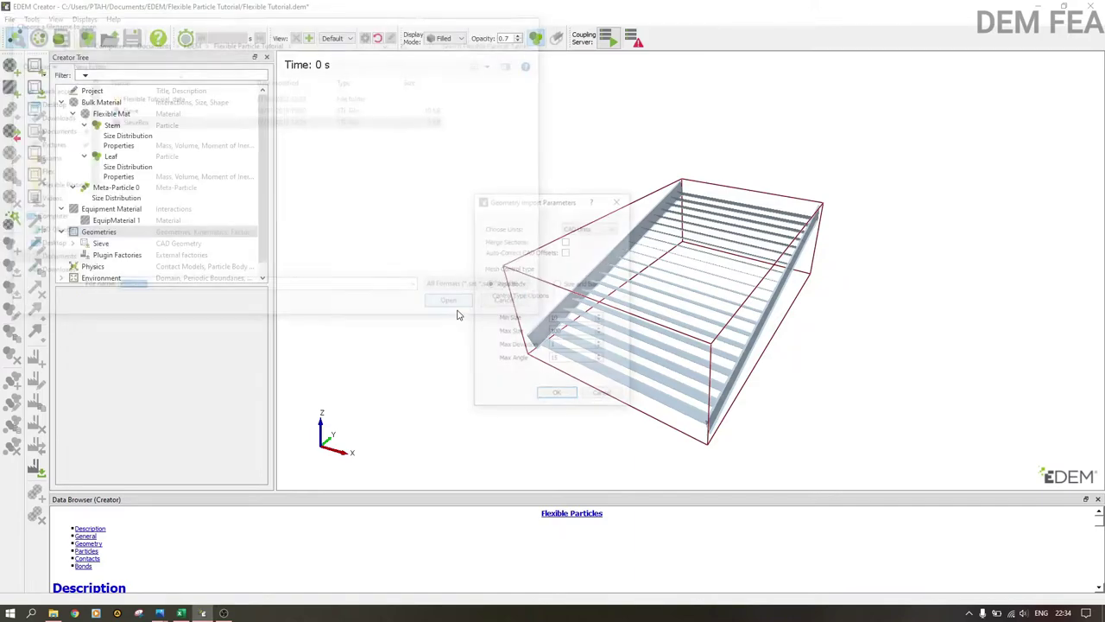
pyautogui.click(587, 227)
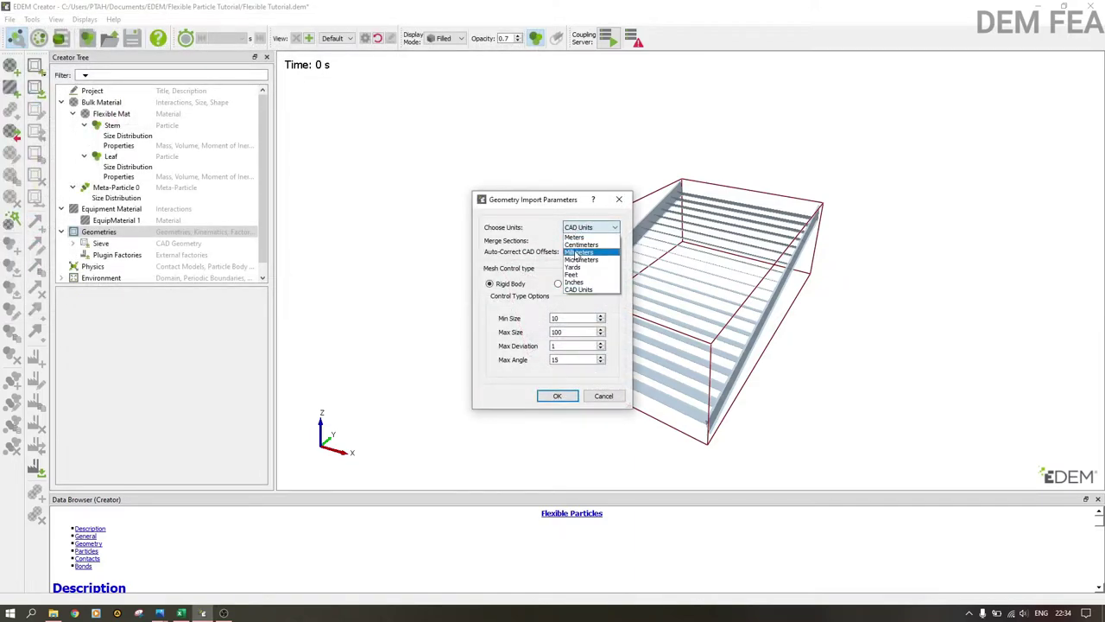
pyautogui.click(587, 252)
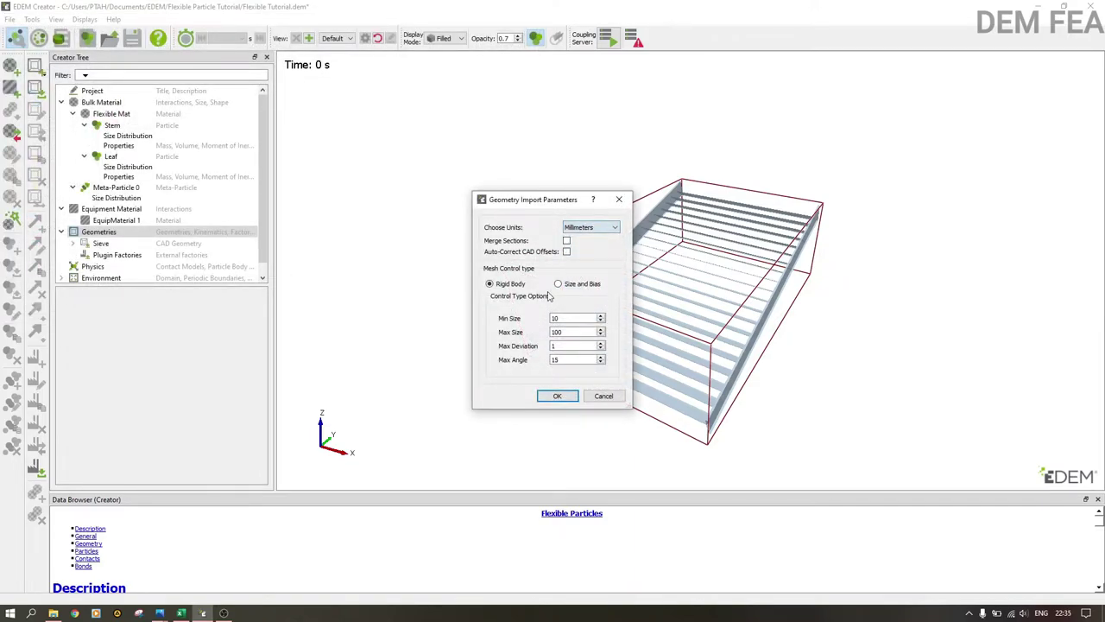
pyautogui.click(567, 242)
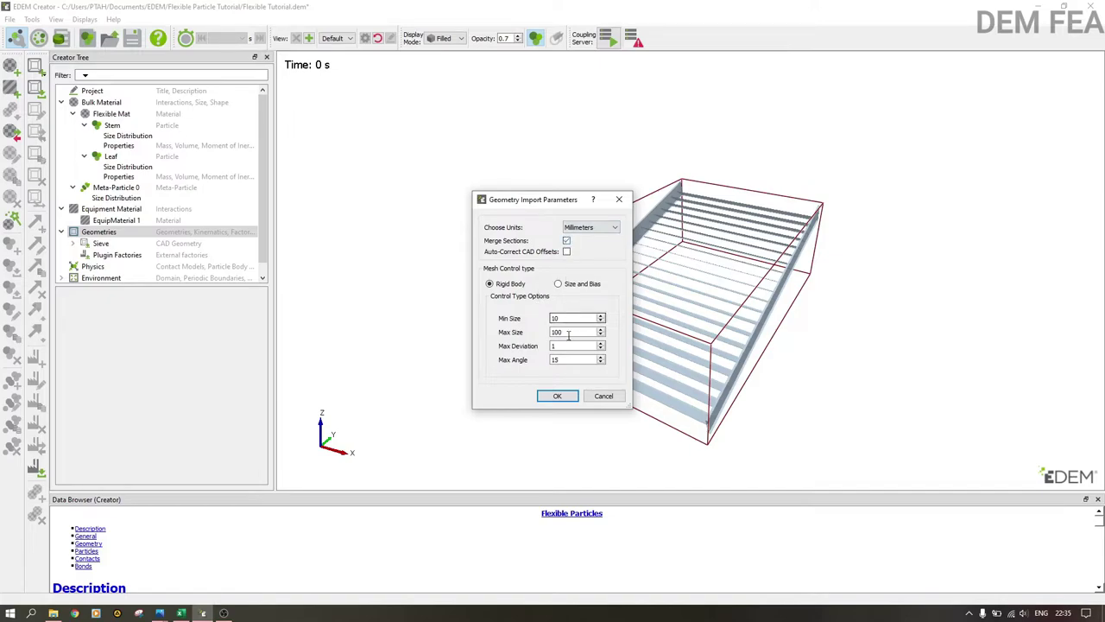
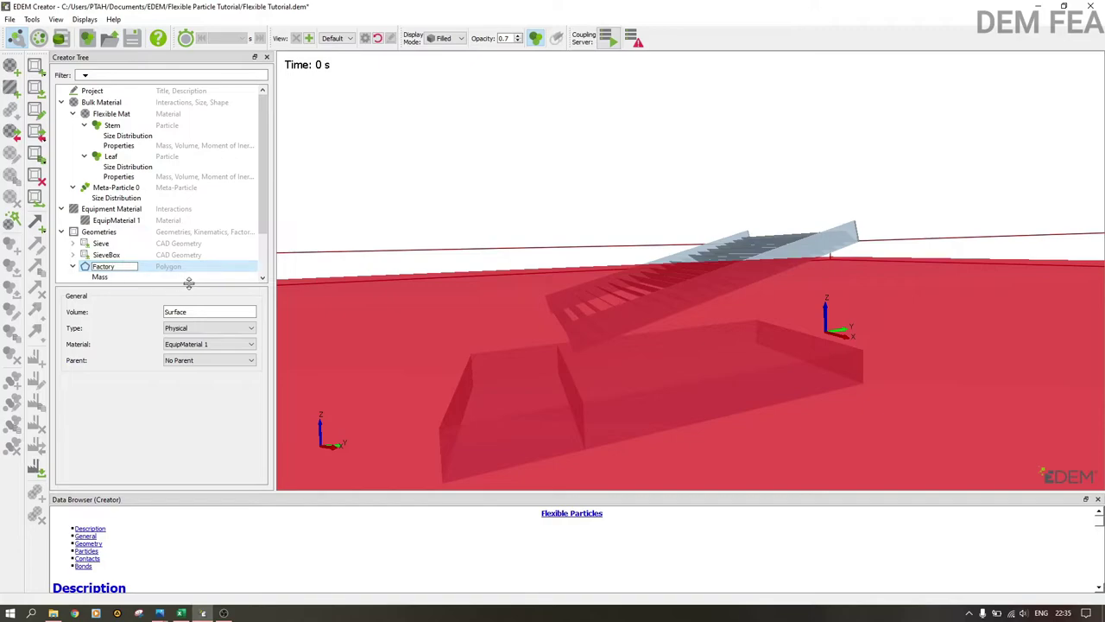
# Step: Size the Factory polygon as a four-edged rectangle with edge A of 40 mm and edge B of 30 mm
pyautogui.click(190, 278)
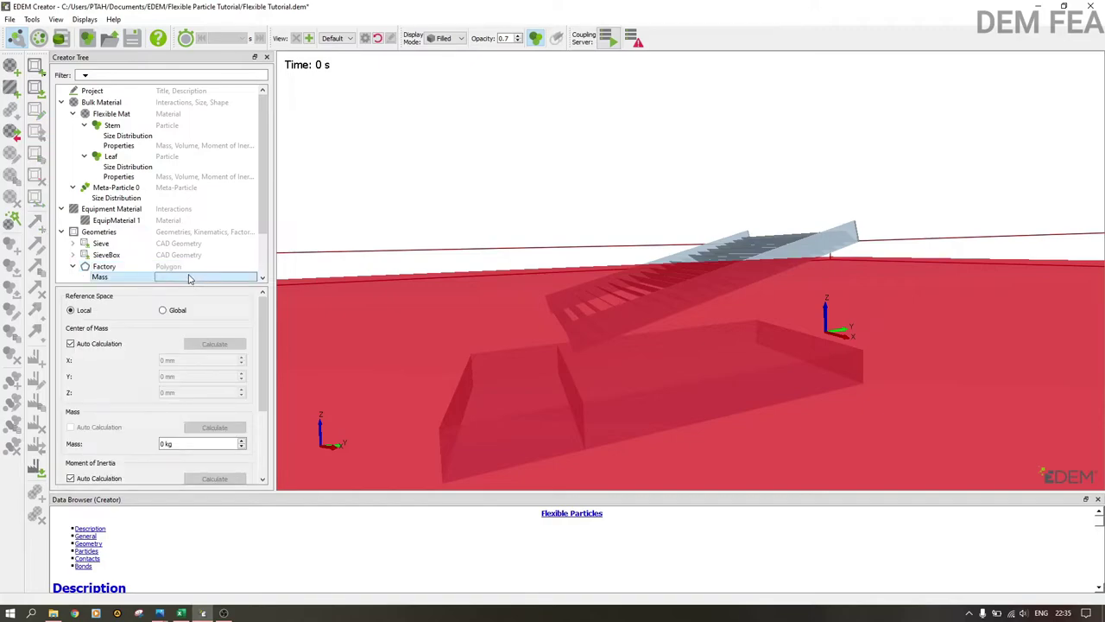
pyautogui.click(151, 268)
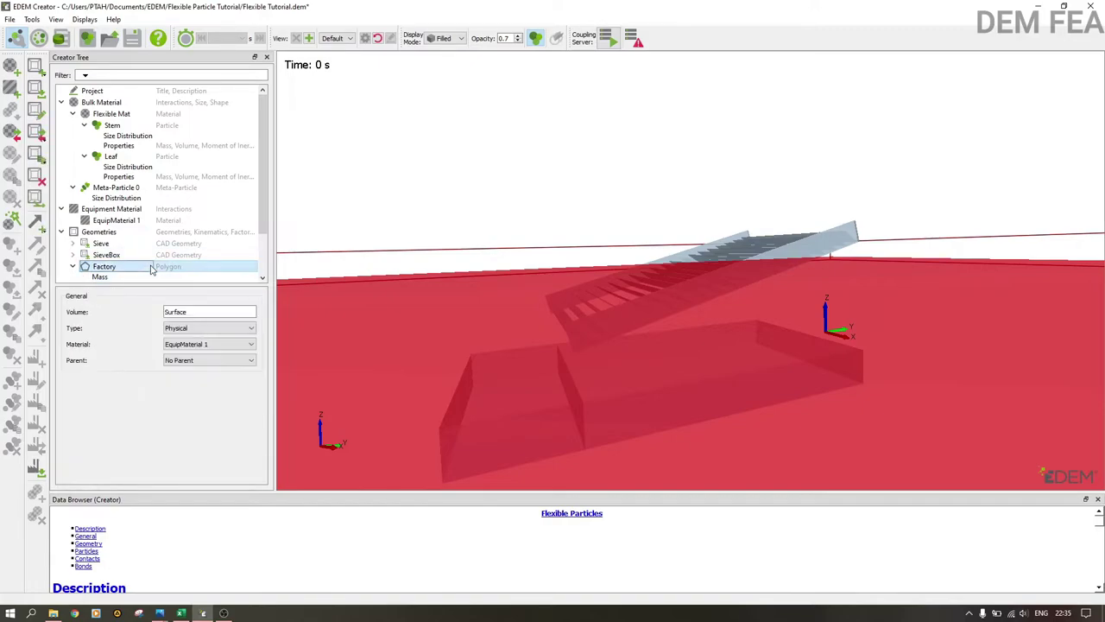
pyautogui.scroll(-1, 142, 266)
pyautogui.click(137, 264)
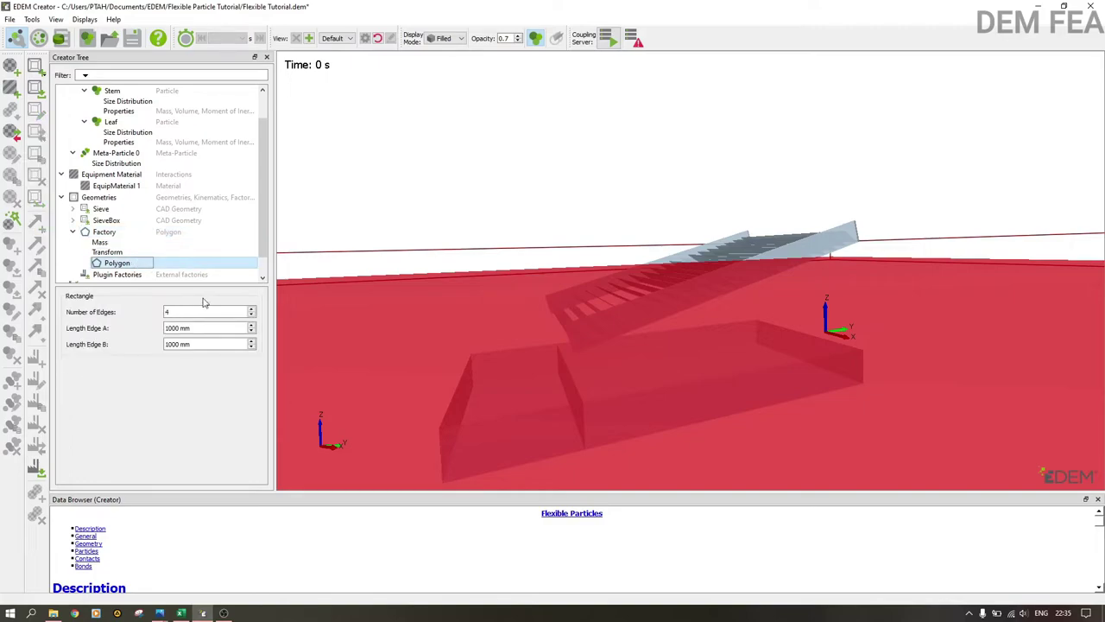
pyautogui.click(179, 312)
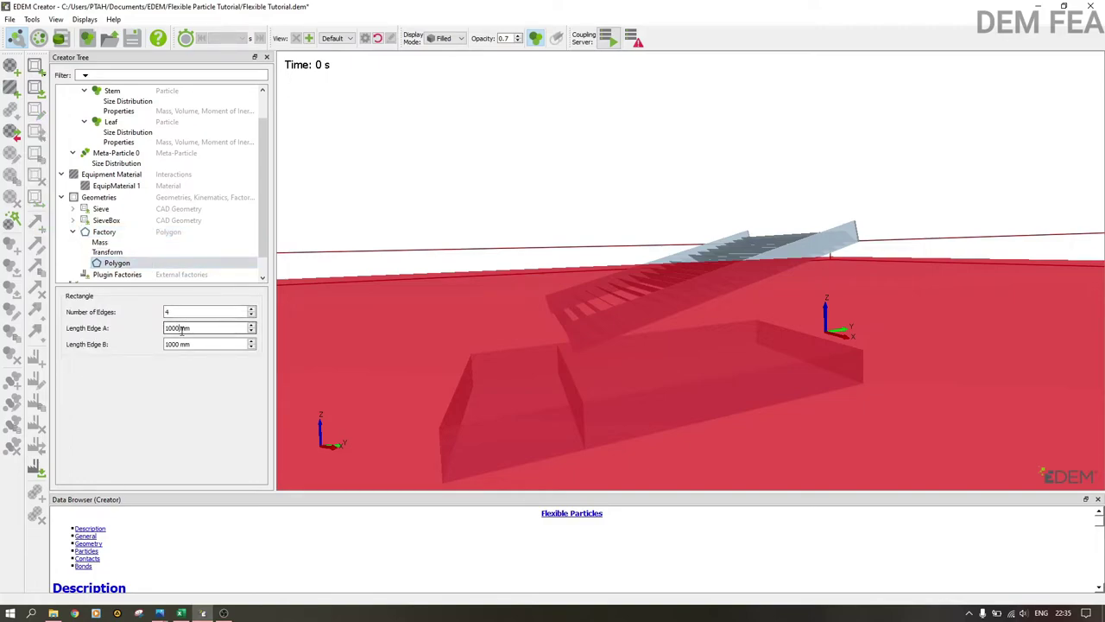
pyautogui.press('Tab')
pyautogui.write('40')
pyautogui.click(182, 344)
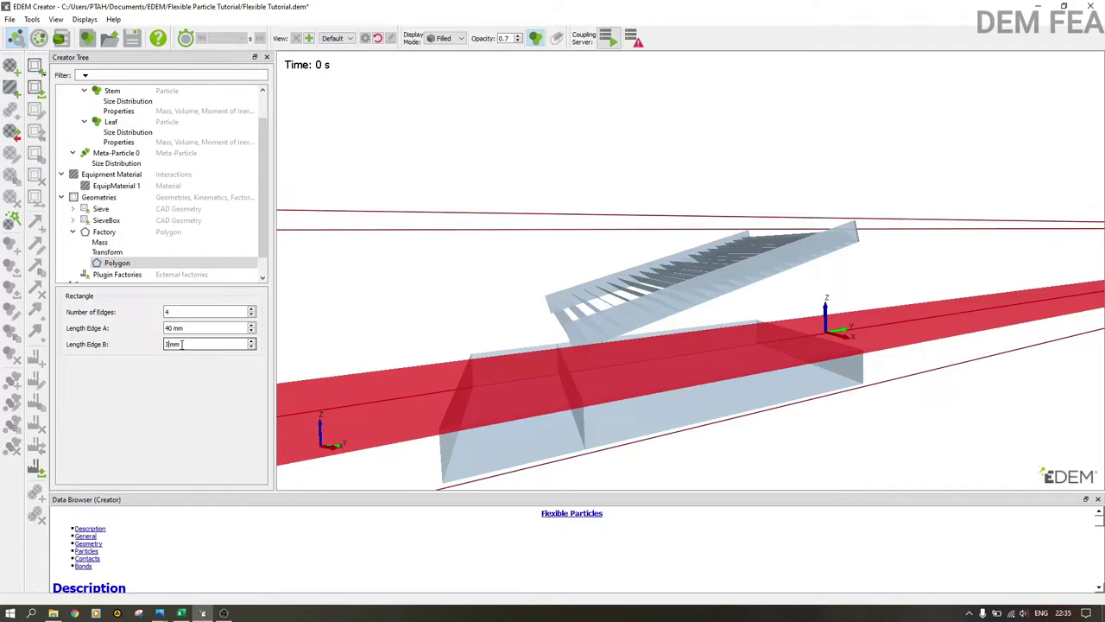
pyautogui.press('Return')
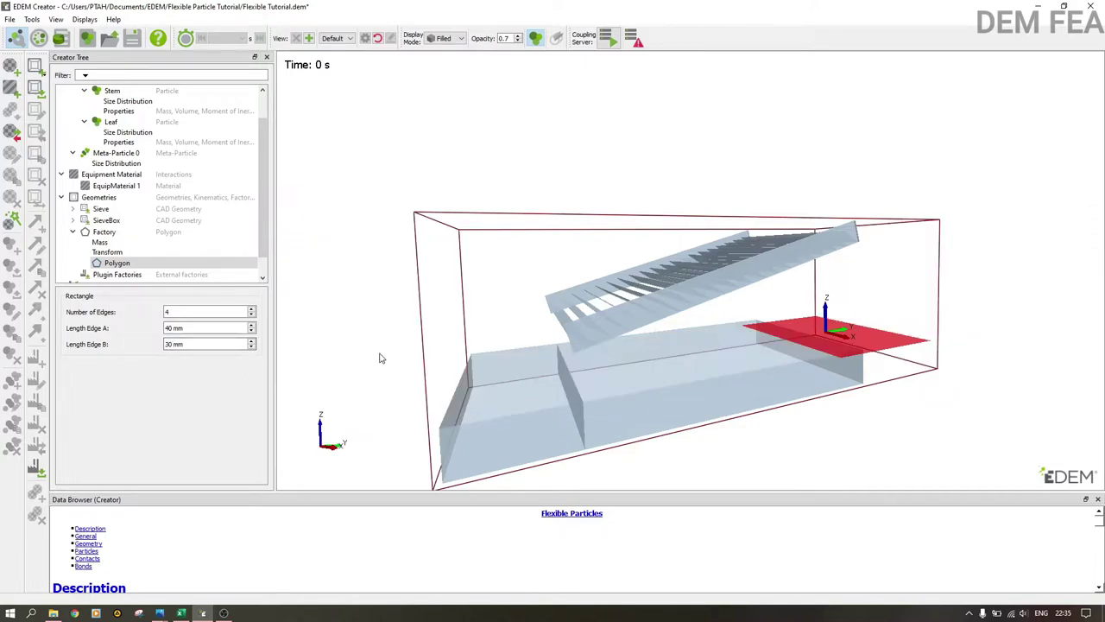
# Step: Transform the Factory polygon with a 90 degree X rotation, a Y position of -10 mm and a Z position of 45 mm
pyautogui.moveTo(802, 279); pyautogui.dragTo(764, 297)
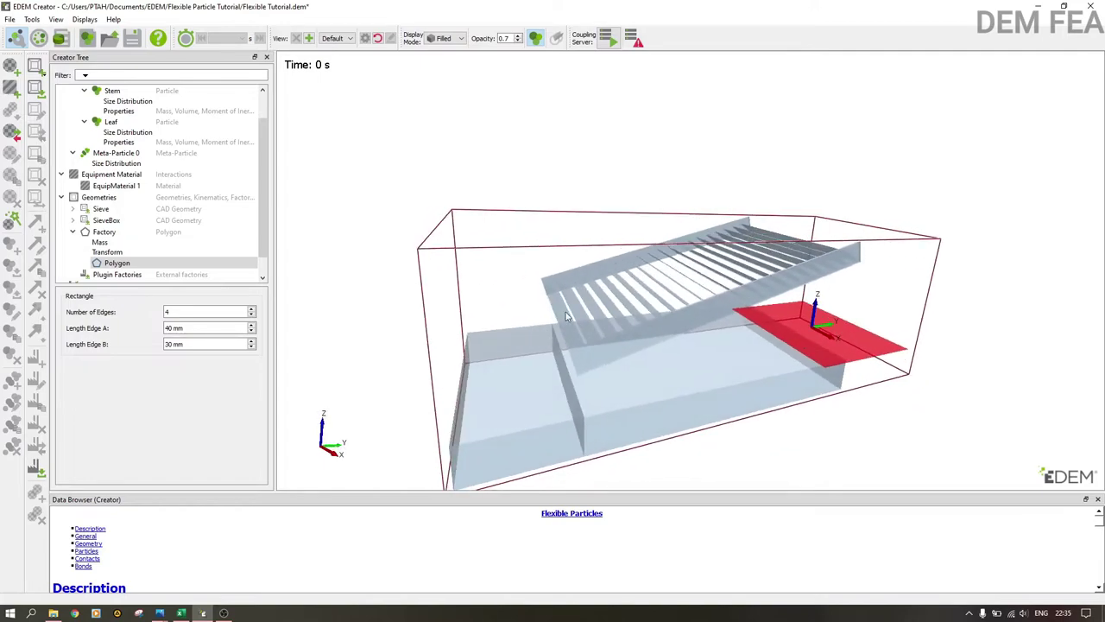
pyautogui.click(100, 241)
pyautogui.click(110, 251)
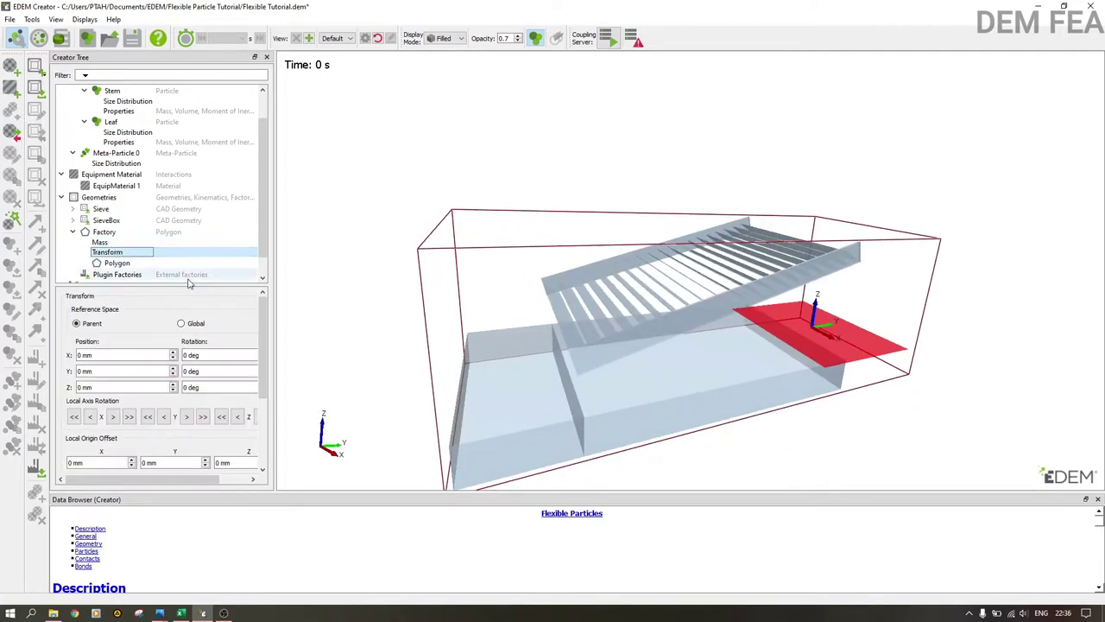
pyautogui.click(188, 355)
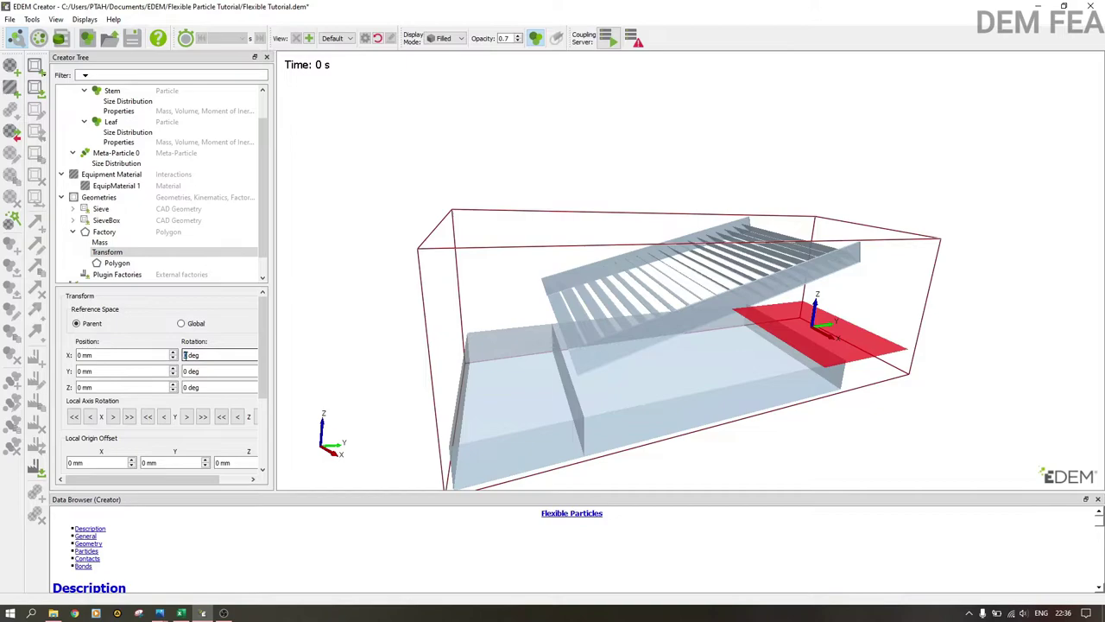
pyautogui.write('9')
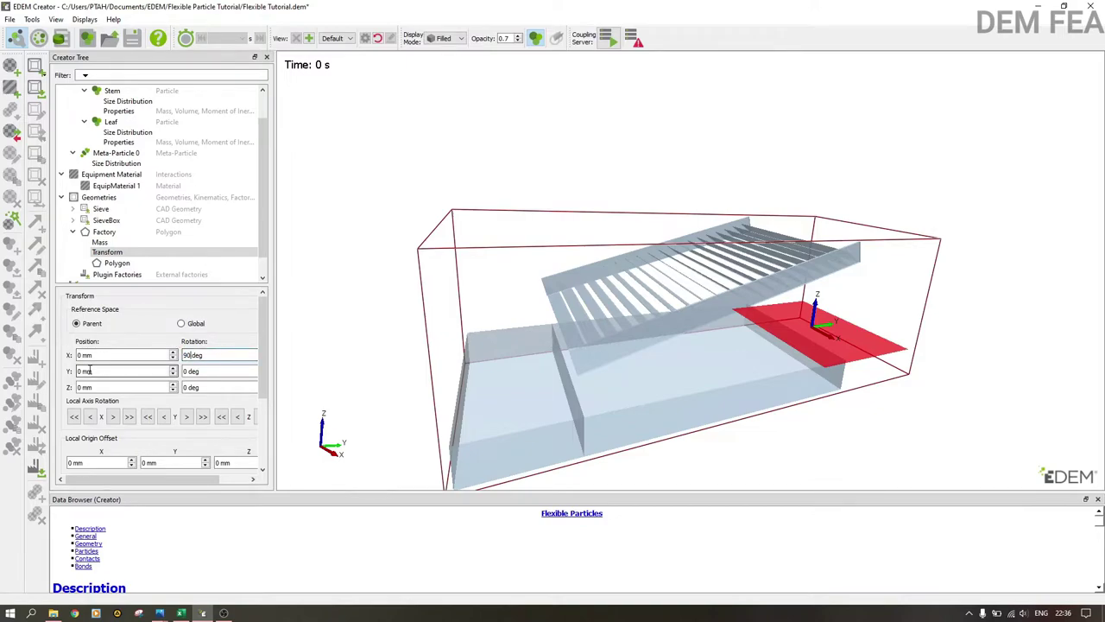
pyautogui.click(83, 372)
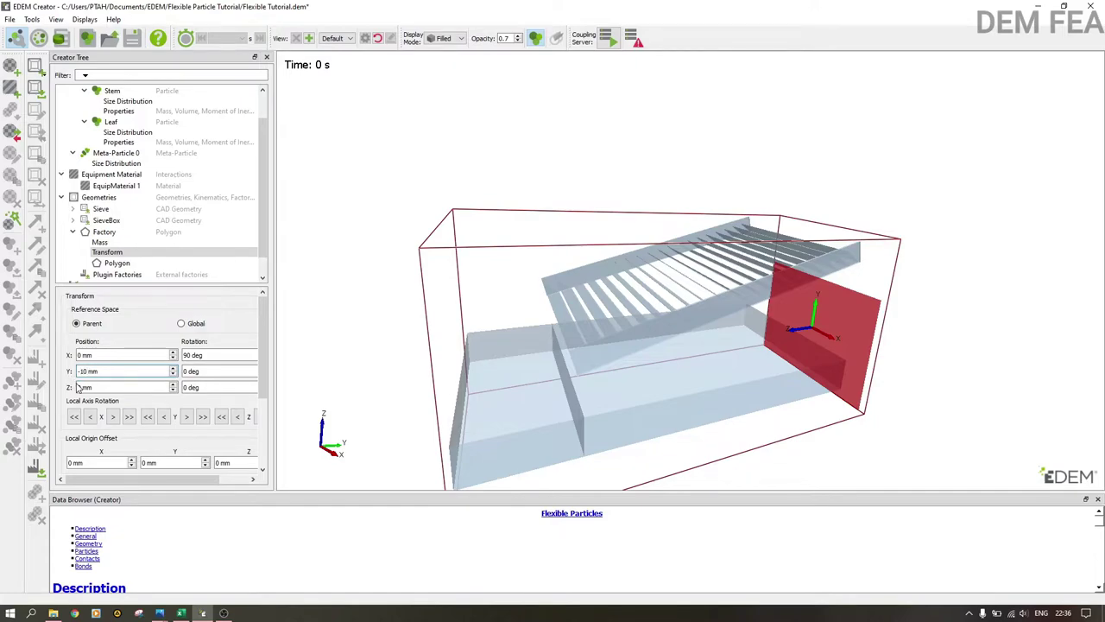
pyautogui.click(78, 387)
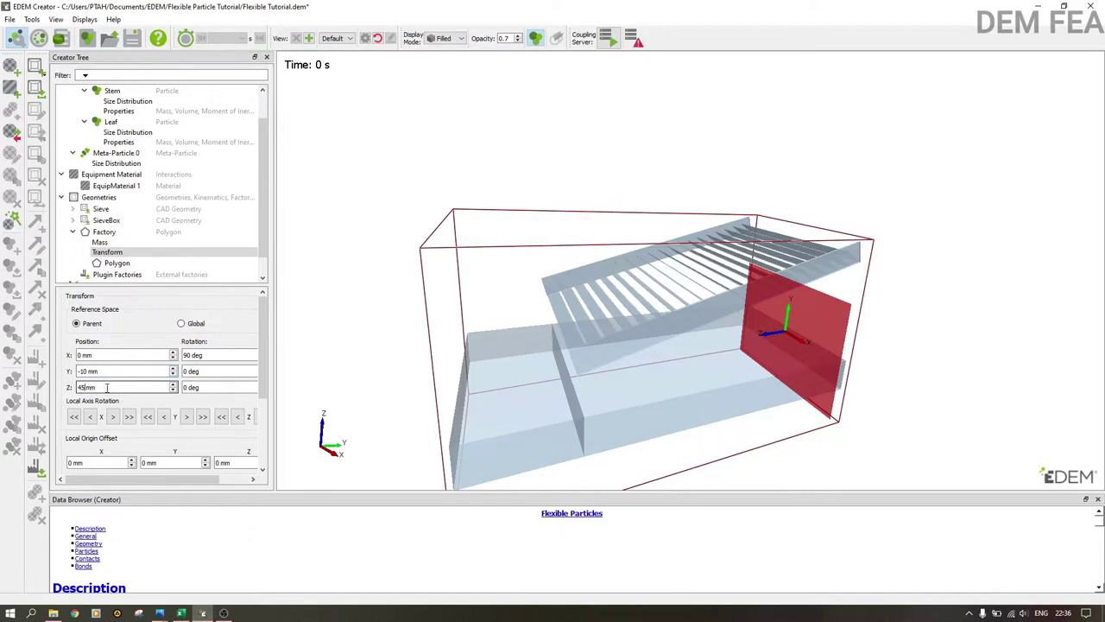
pyautogui.write('45')
pyautogui.click(156, 354)
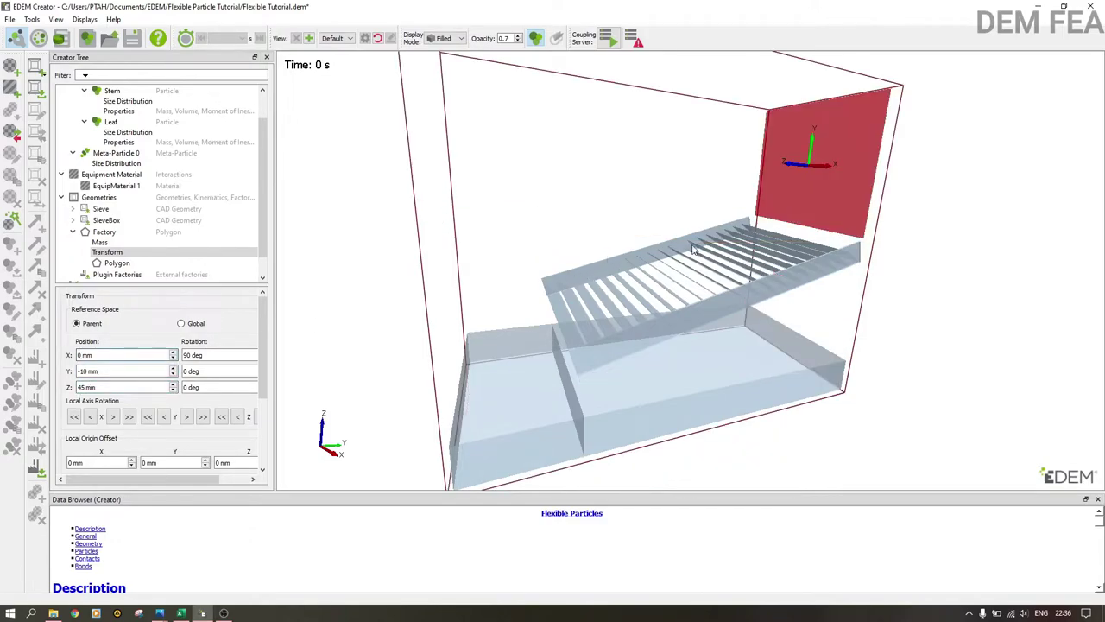
pyautogui.moveTo(692, 250); pyautogui.dragTo(803, 250)
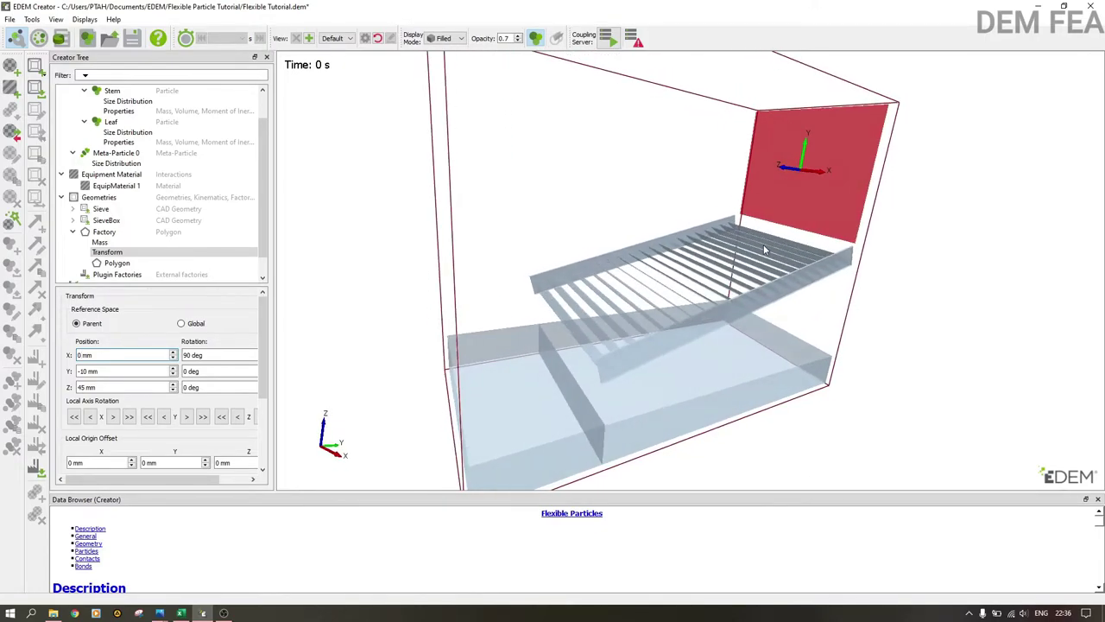
# Step: Change the Factory polygon's geometry type to Virtual
pyautogui.click(130, 232)
pyautogui.rightClick(128, 233)
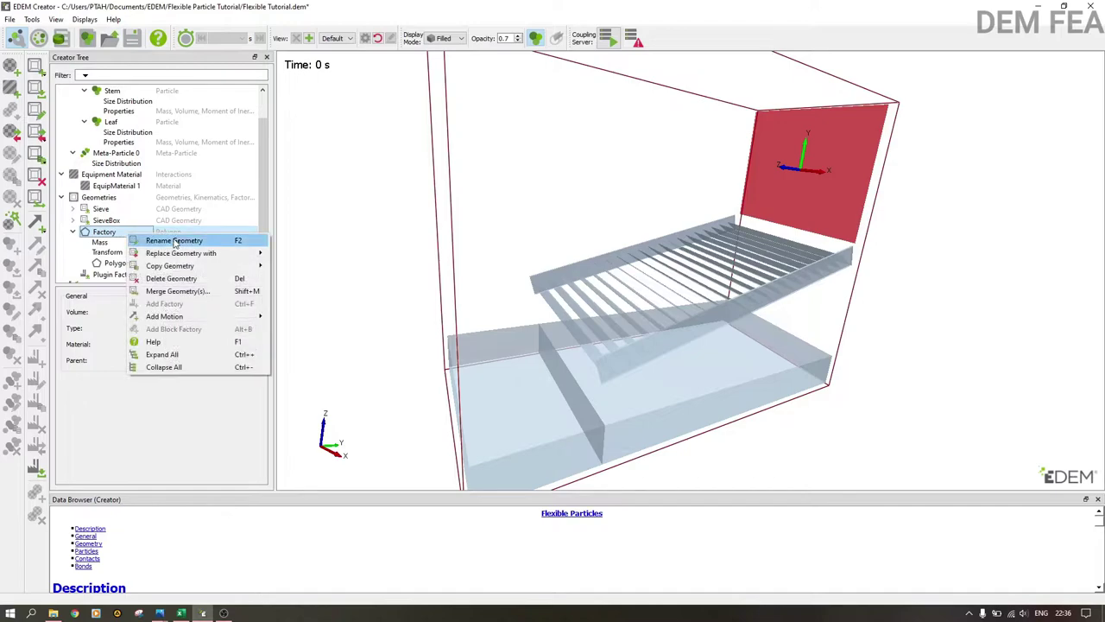
pyautogui.click(138, 307)
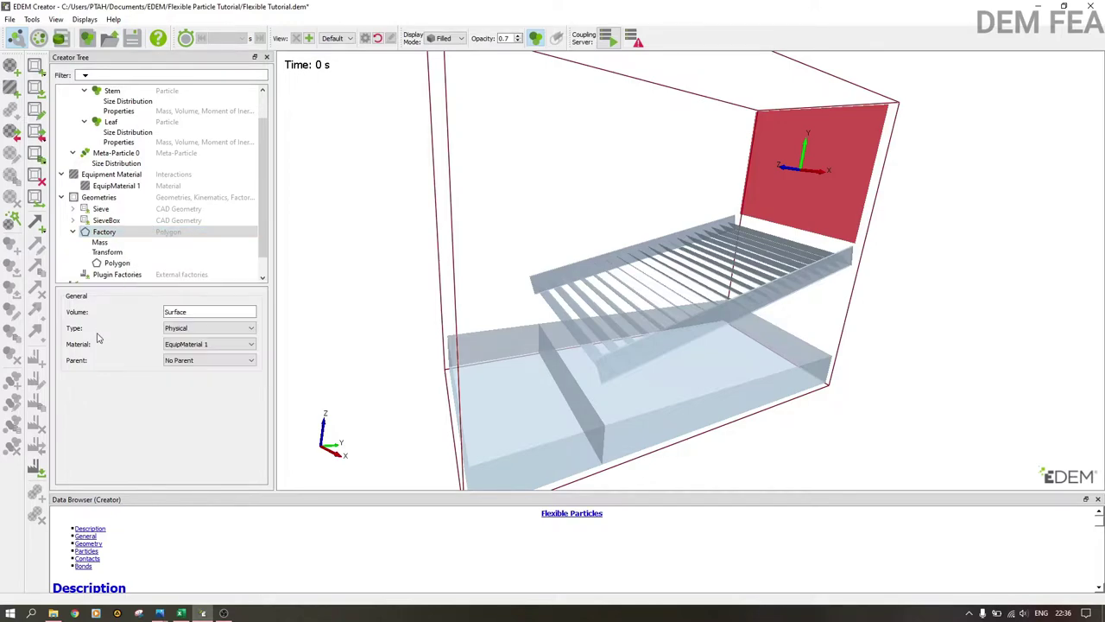
pyautogui.click(199, 332)
pyautogui.click(197, 341)
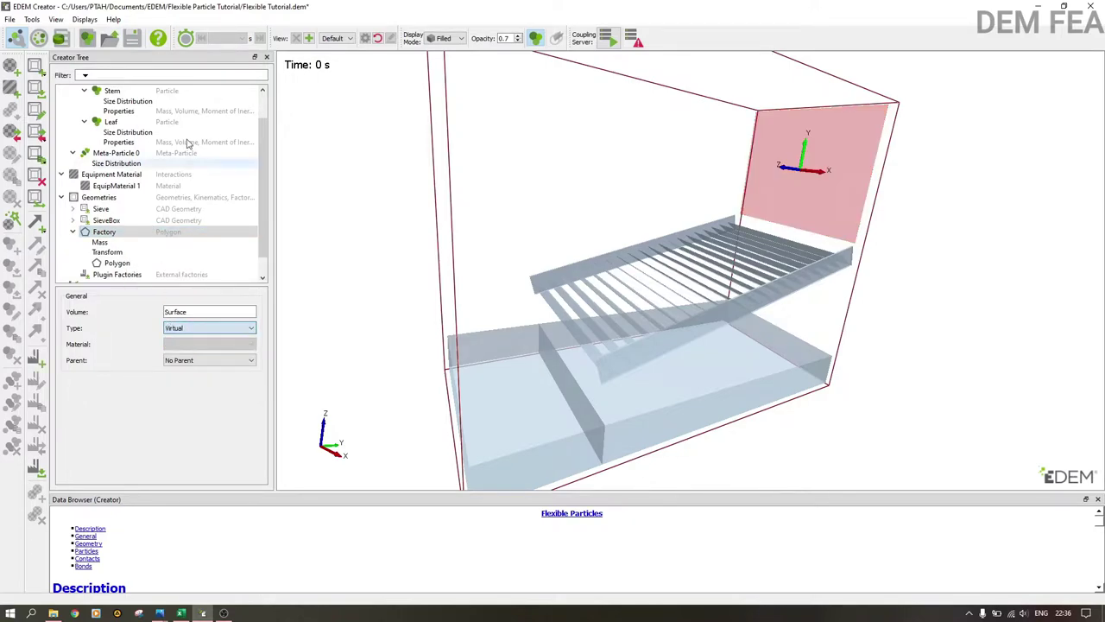
# Step: Add a particle factory to the virtual Factory polygon and keep its default name
pyautogui.rightClick(132, 234)
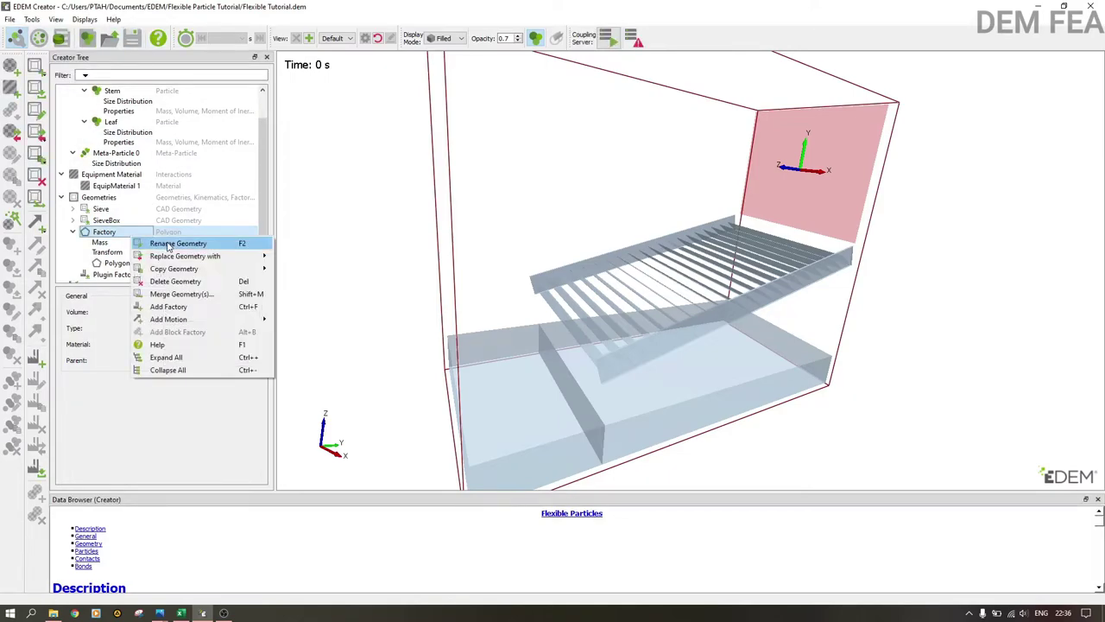
pyautogui.click(189, 307)
pyautogui.click(136, 274)
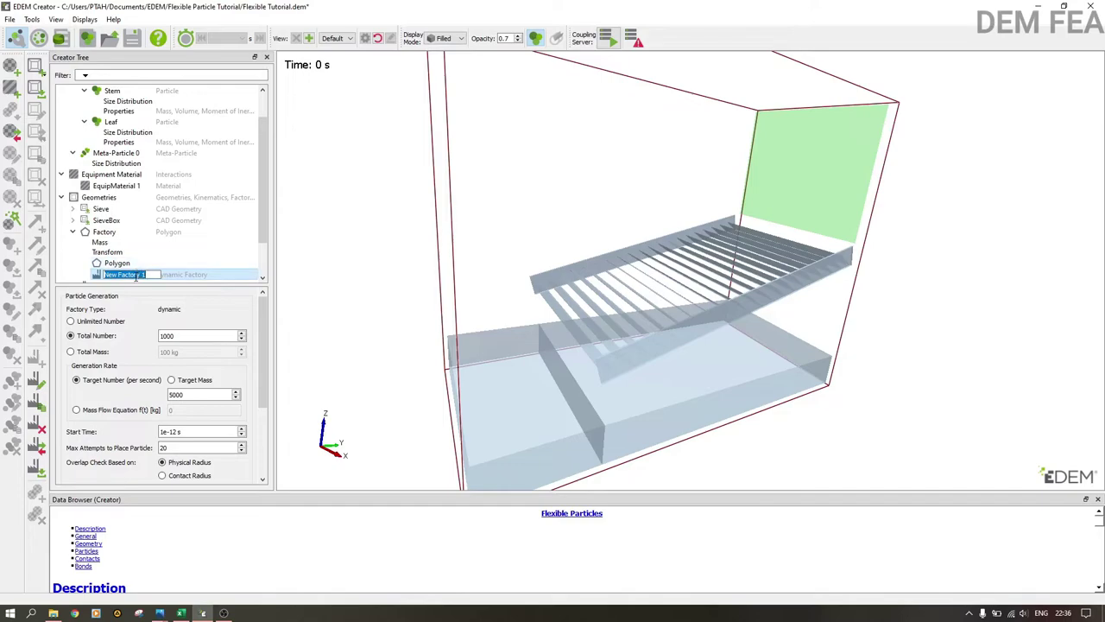
pyautogui.press('Return')
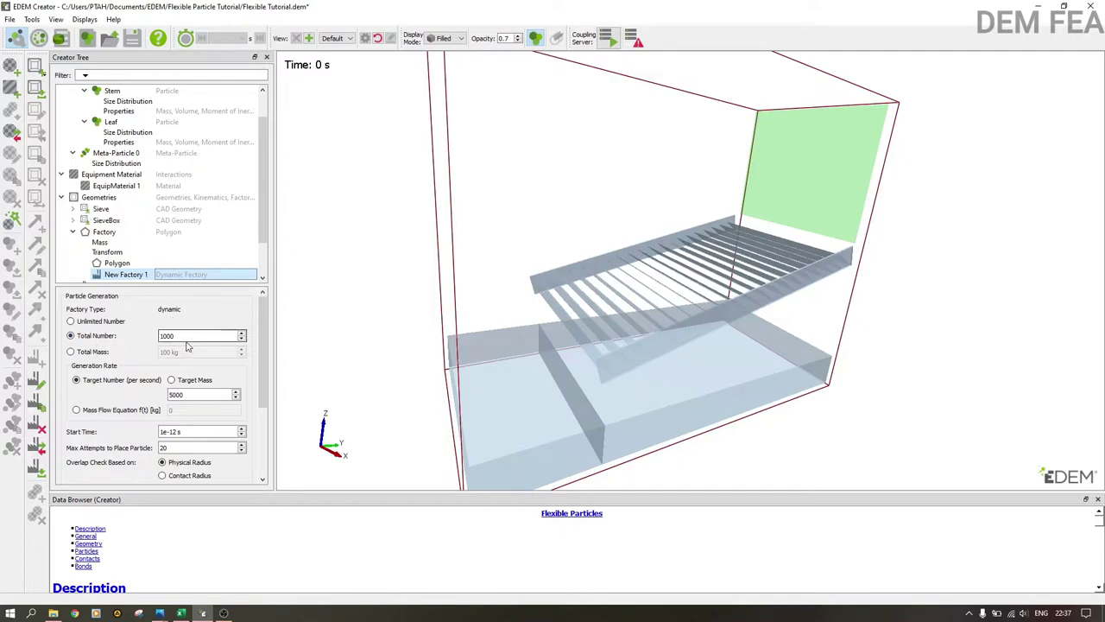
# Step: Make the new factory generate an unlimited number of Meta-Particle 0 at 15 per second, with overlap checked by contact radius
pyautogui.click(117, 322)
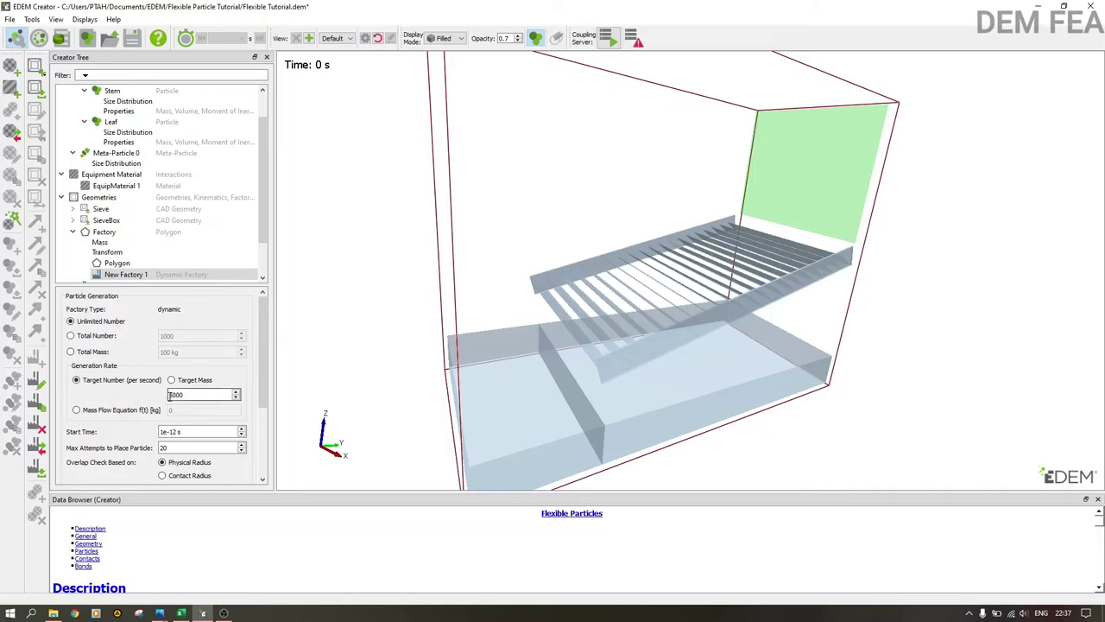
pyautogui.moveTo(185, 394); pyautogui.dragTo(154, 394)
pyautogui.scroll(-2, 134, 439)
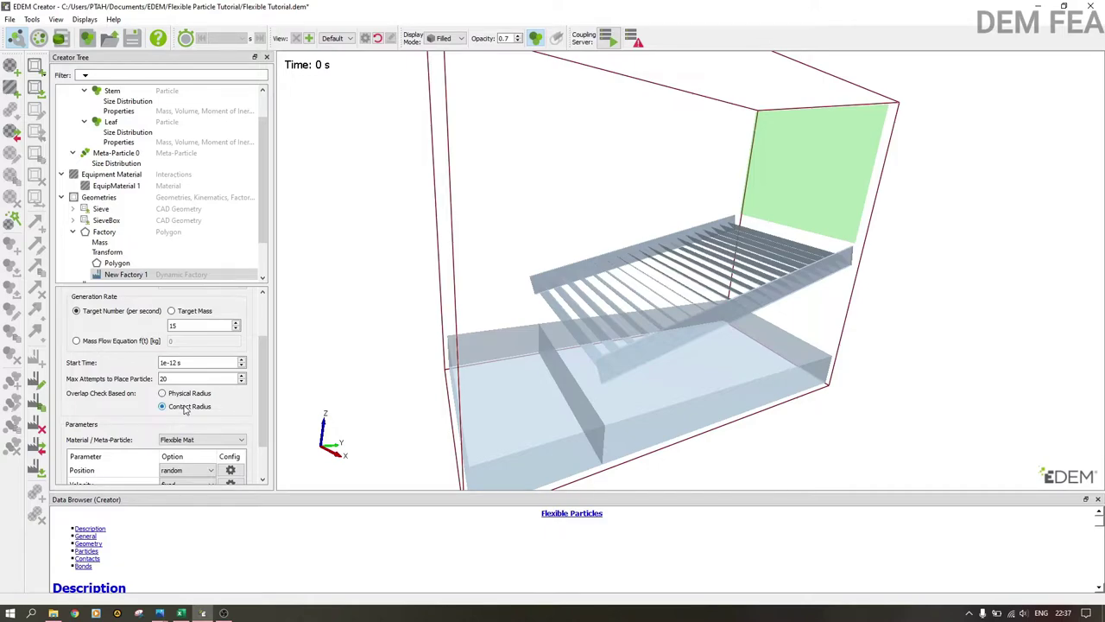
pyautogui.scroll(-2, 263, 408)
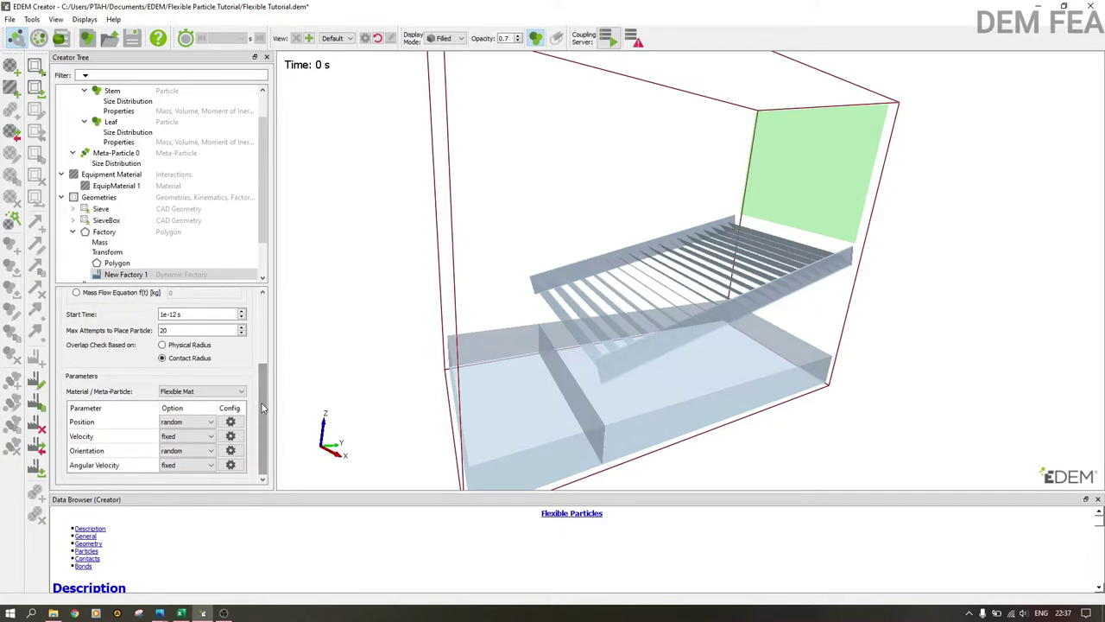
pyautogui.click(169, 391)
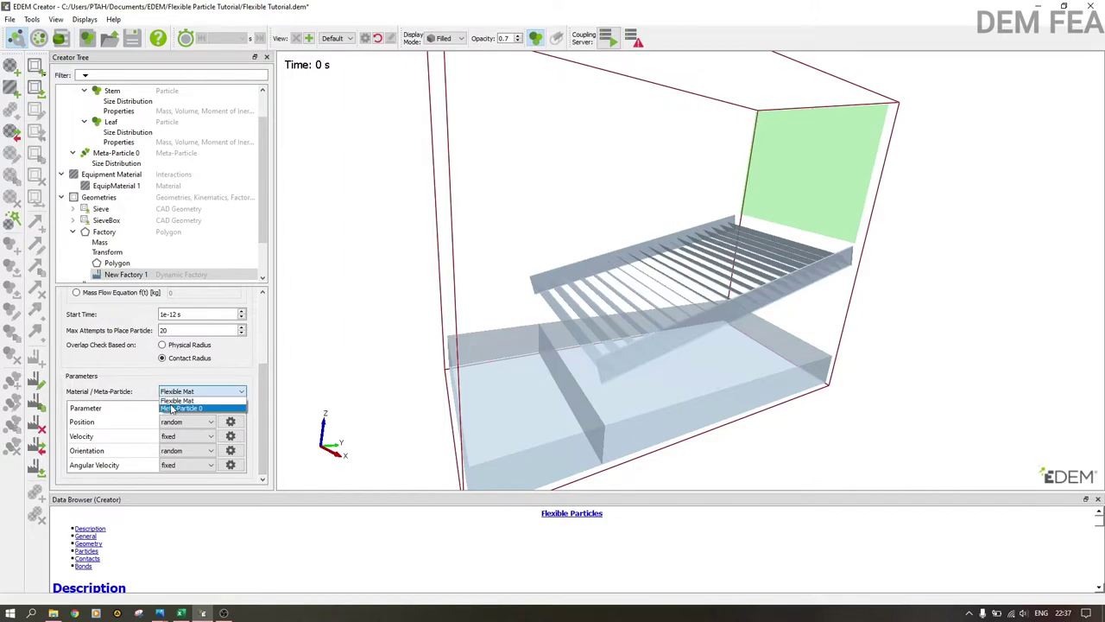
pyautogui.click(177, 408)
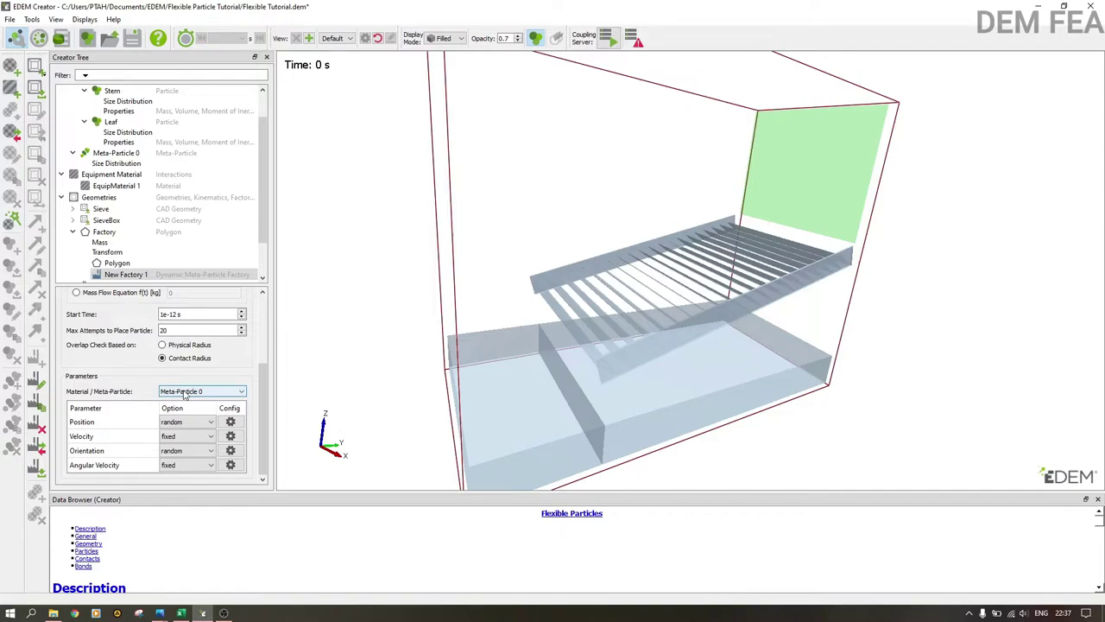
pyautogui.moveTo(259, 415); pyautogui.dragTo(270, 453)
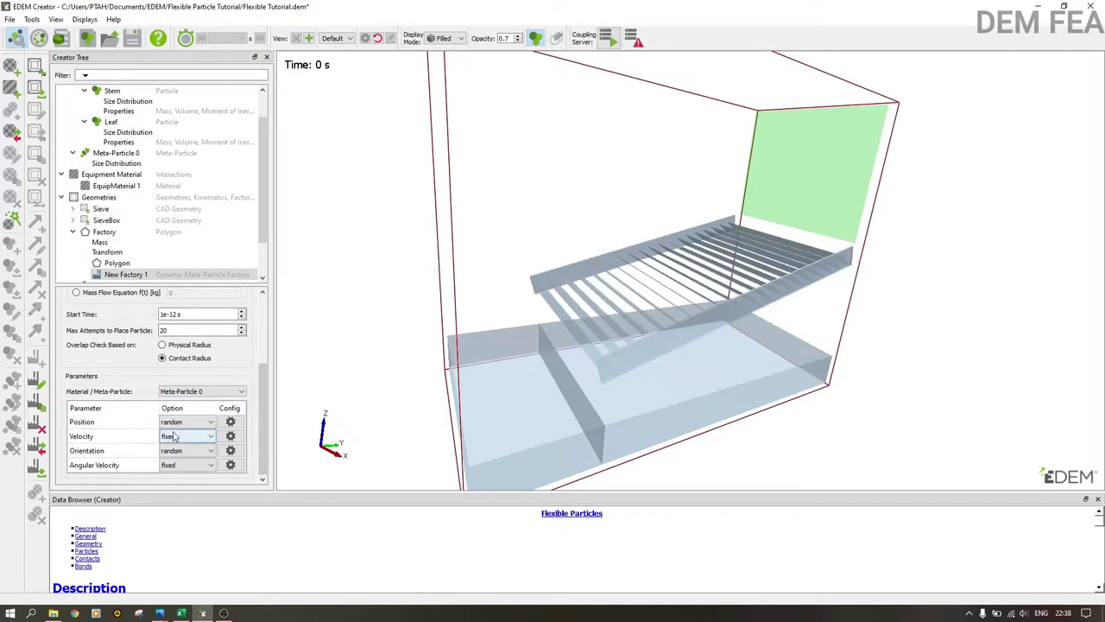
# Step: Set the meta-particle factory's fixed velocity to -0.3 m/s in Y
pyautogui.click(229, 436)
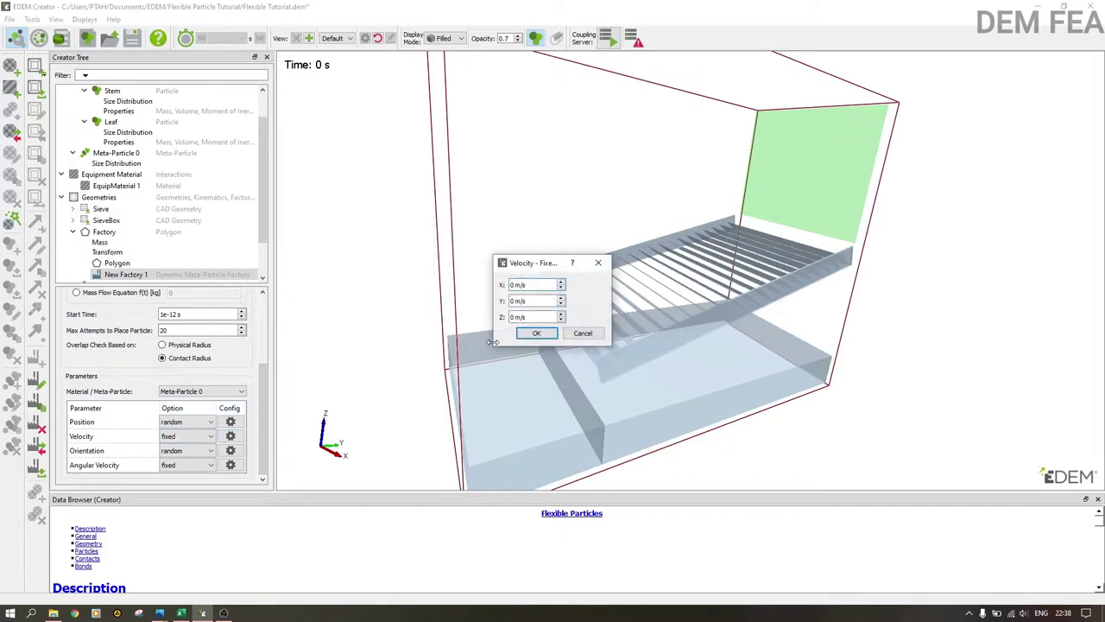
pyautogui.click(598, 263)
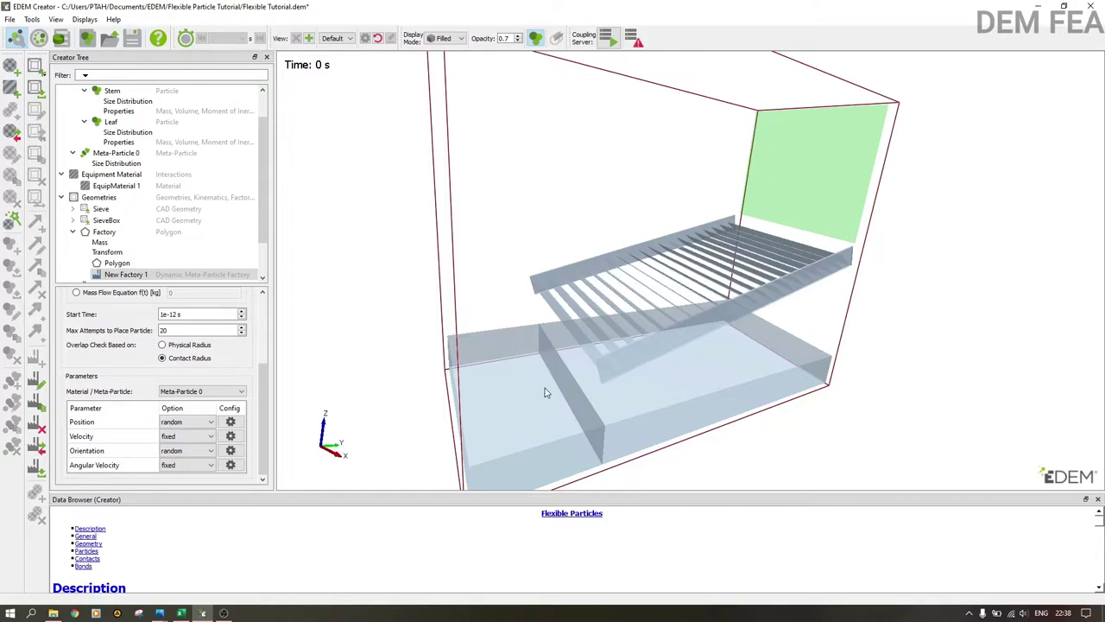
pyautogui.moveTo(546, 390); pyautogui.dragTo(486, 380)
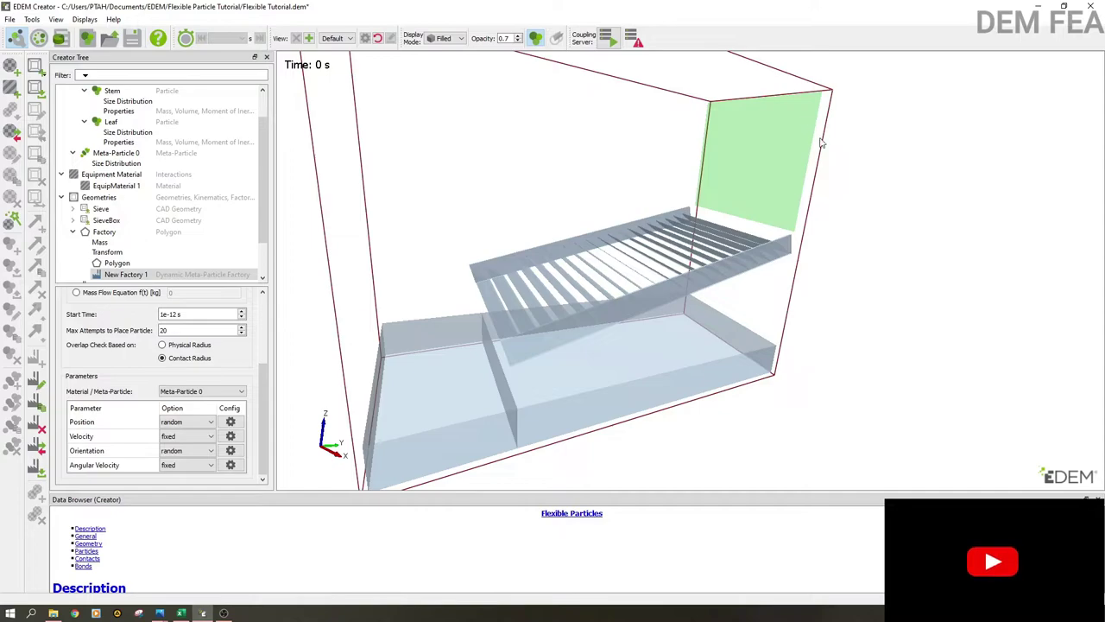
pyautogui.click(232, 436)
pyautogui.click(516, 300)
pyautogui.moveTo(515, 300); pyautogui.dragTo(501, 304)
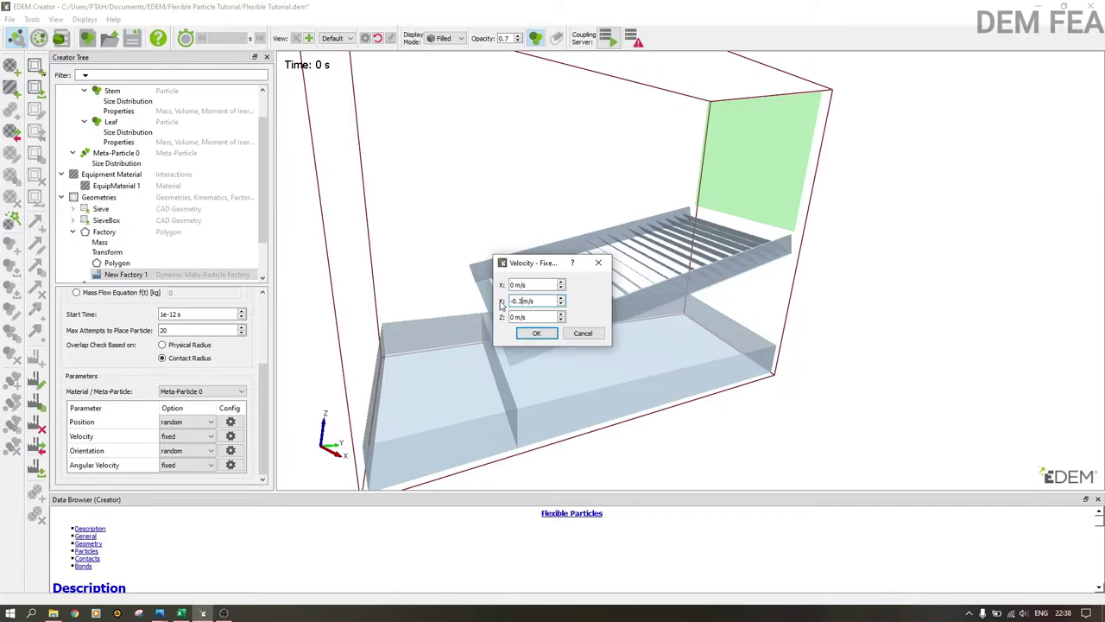
pyautogui.click(536, 334)
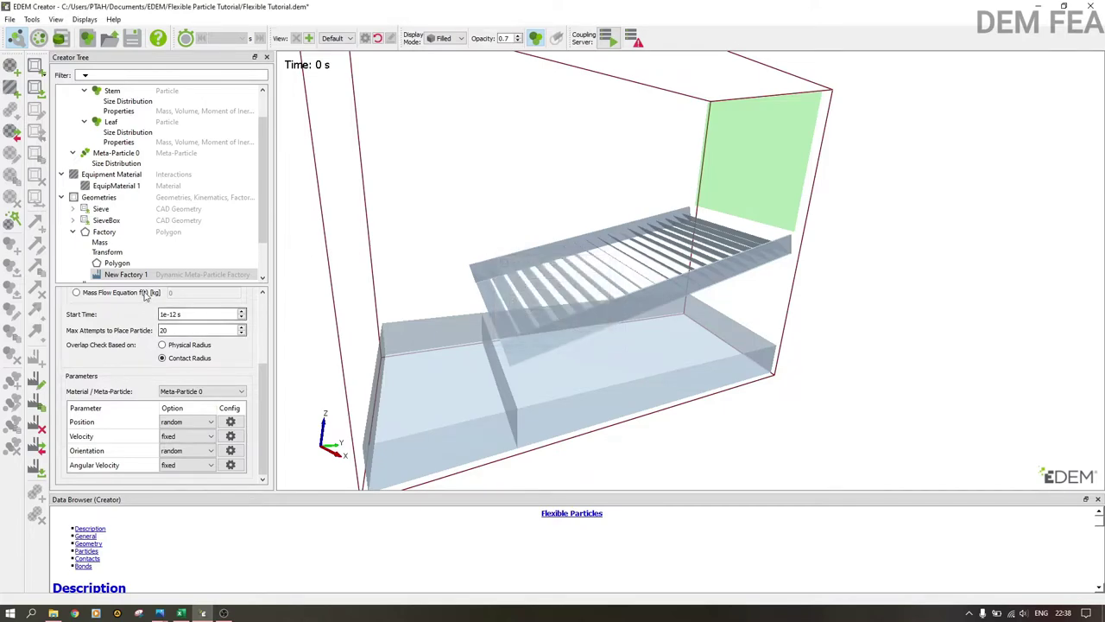
# Step: Add a second factory to the Factory polygon with unlimited particle number and the overlap check based on contact radius
pyautogui.click(105, 233)
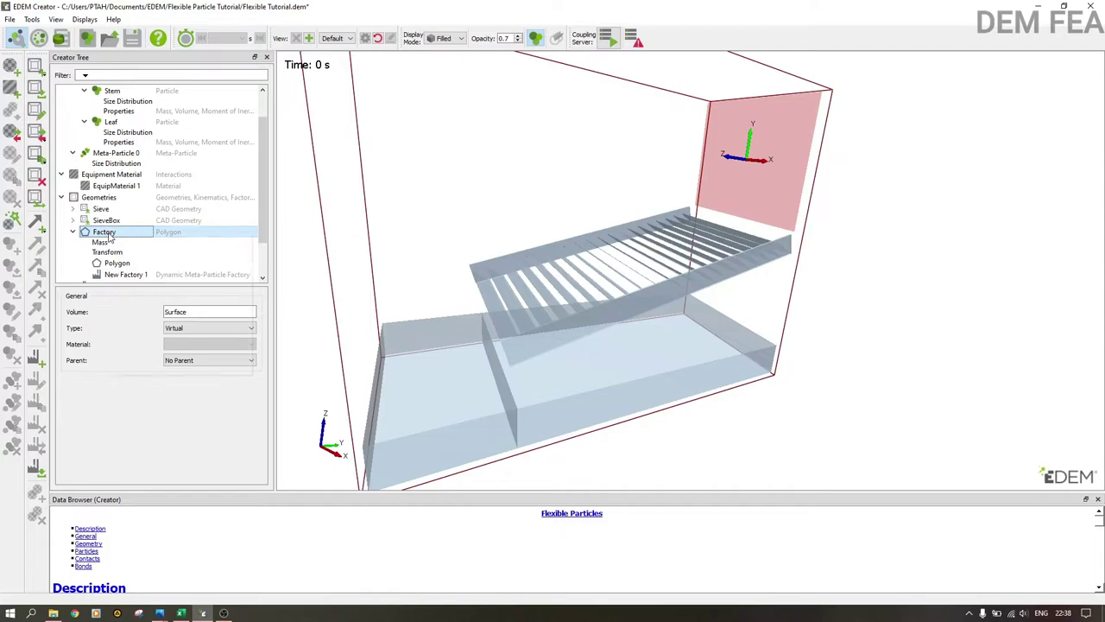
pyautogui.rightClick(111, 233)
pyautogui.click(146, 303)
pyautogui.click(97, 322)
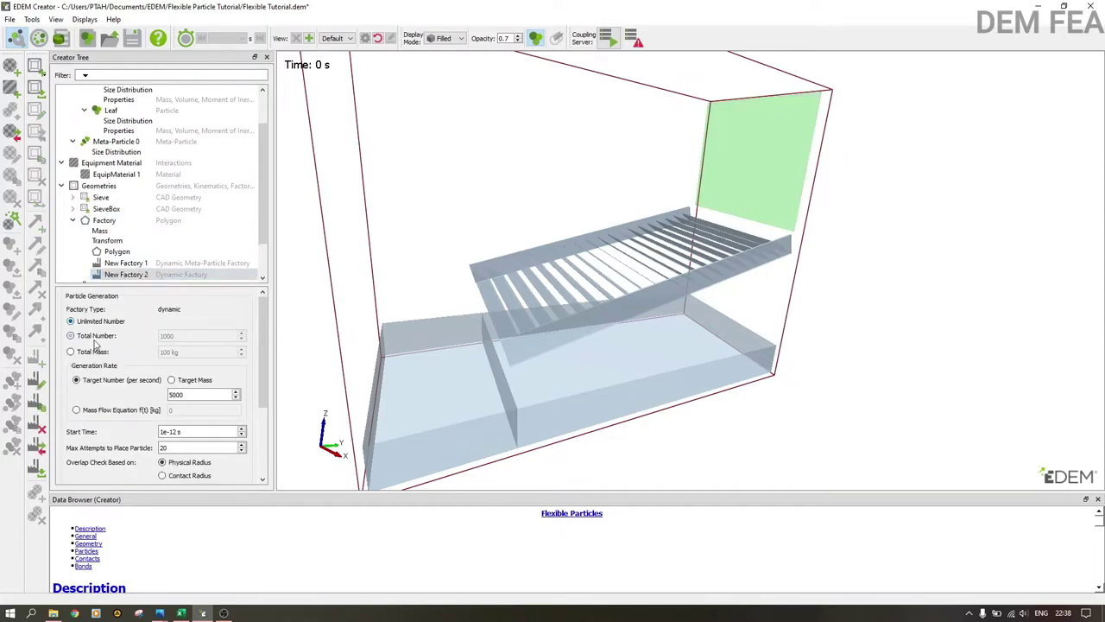
pyautogui.click(189, 394)
pyautogui.moveTo(263, 373); pyautogui.dragTo(263, 444)
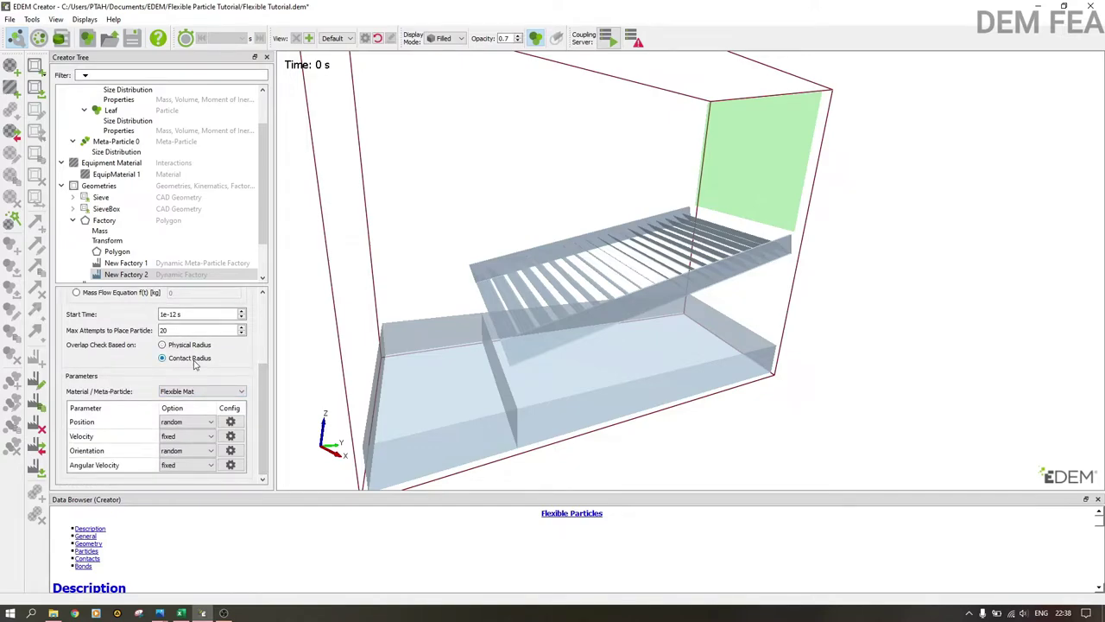
# Step: Make the second factory generate Flexible Mat bulk material with a fixed velocity of -0.3 m/s in Y
pyautogui.click(194, 391)
pyautogui.click(187, 402)
pyautogui.click(234, 438)
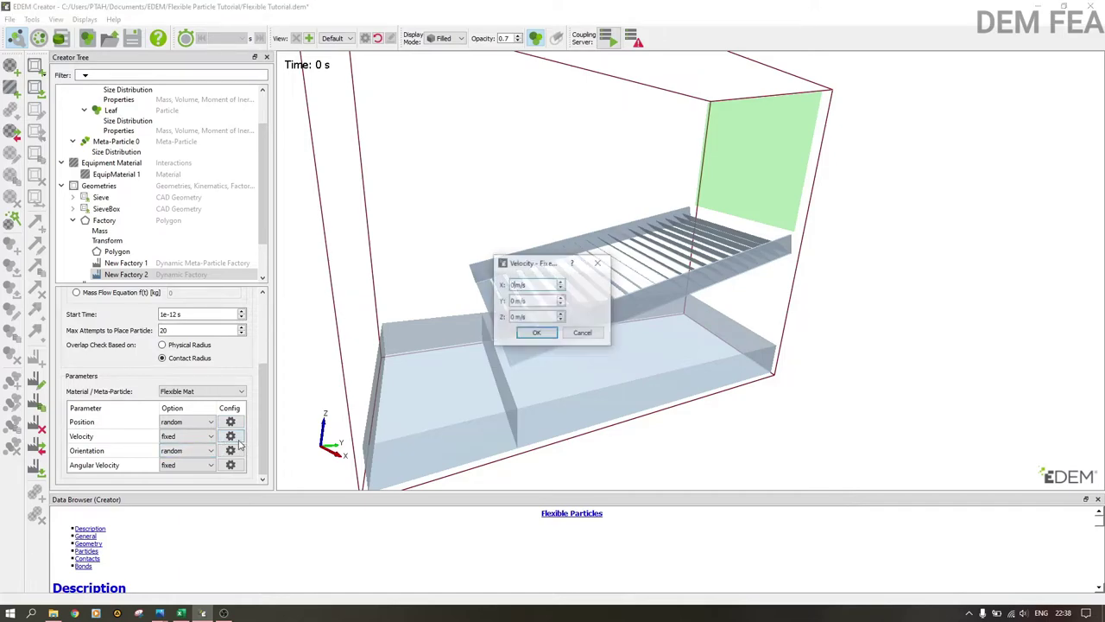
pyautogui.doubleClick(512, 301)
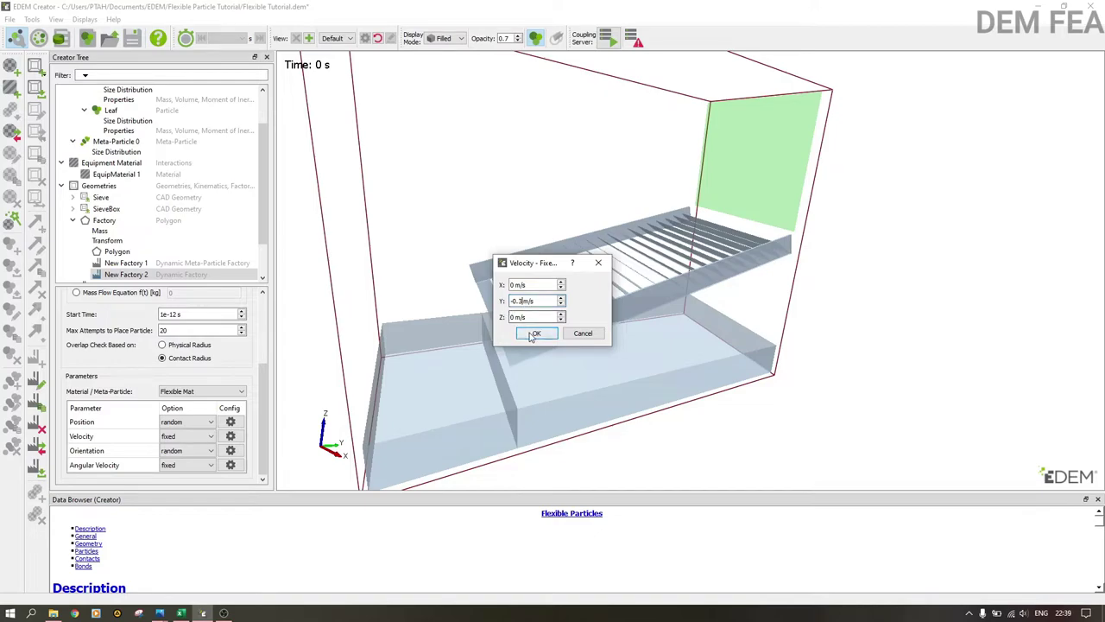
pyautogui.click(533, 333)
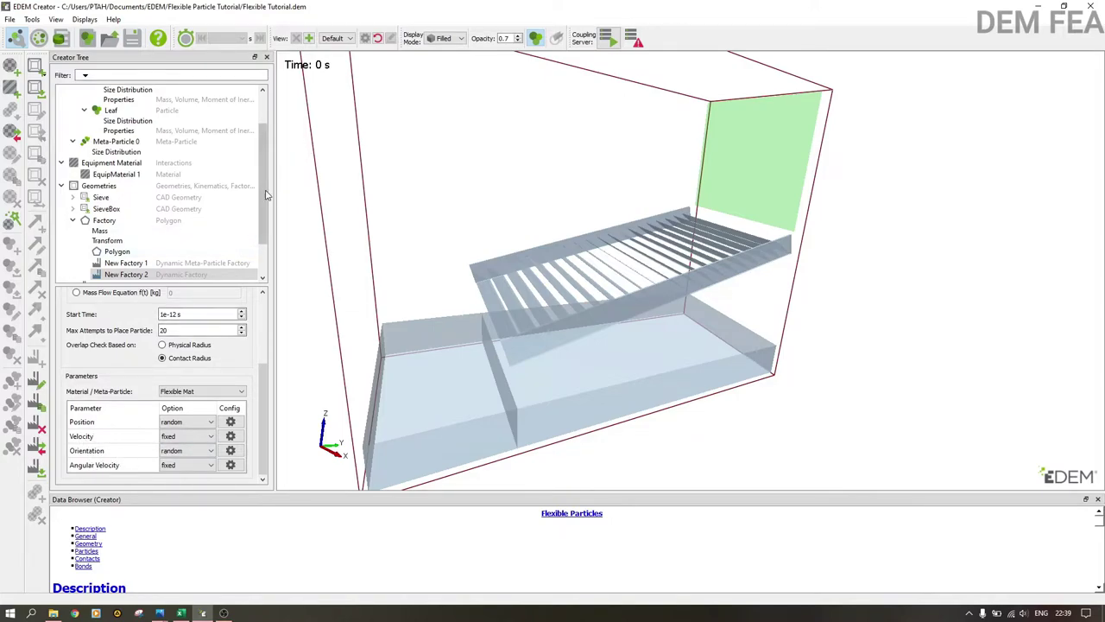
# Step: Add the Bonding V2 model to the particle-to-particle contact chain in the Physics settings
pyautogui.scroll(-1, 252, 256)
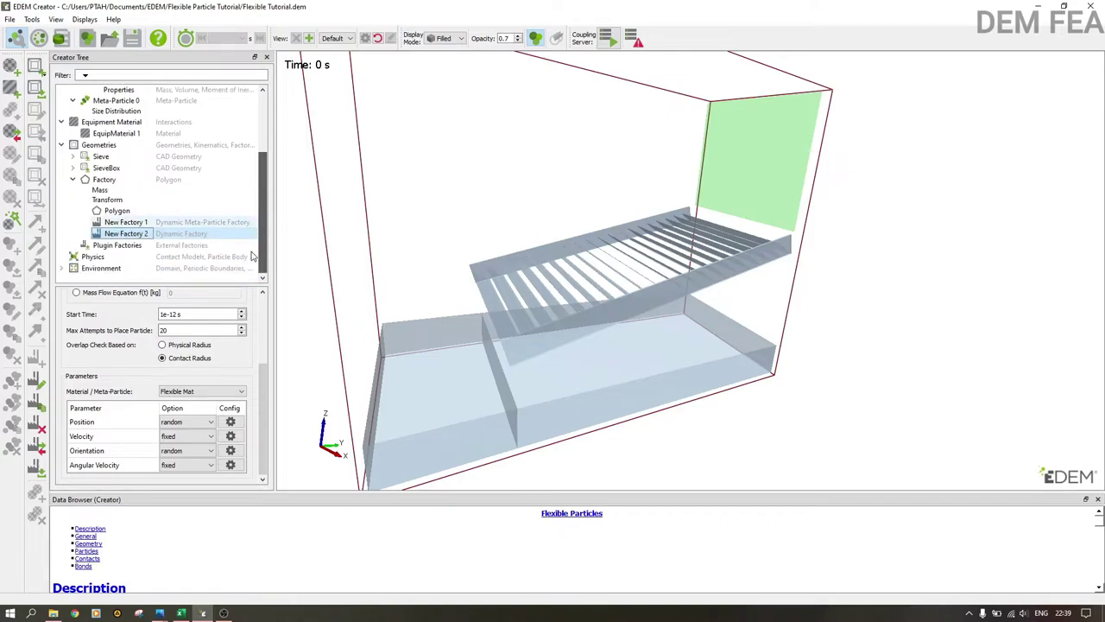
pyautogui.click(95, 256)
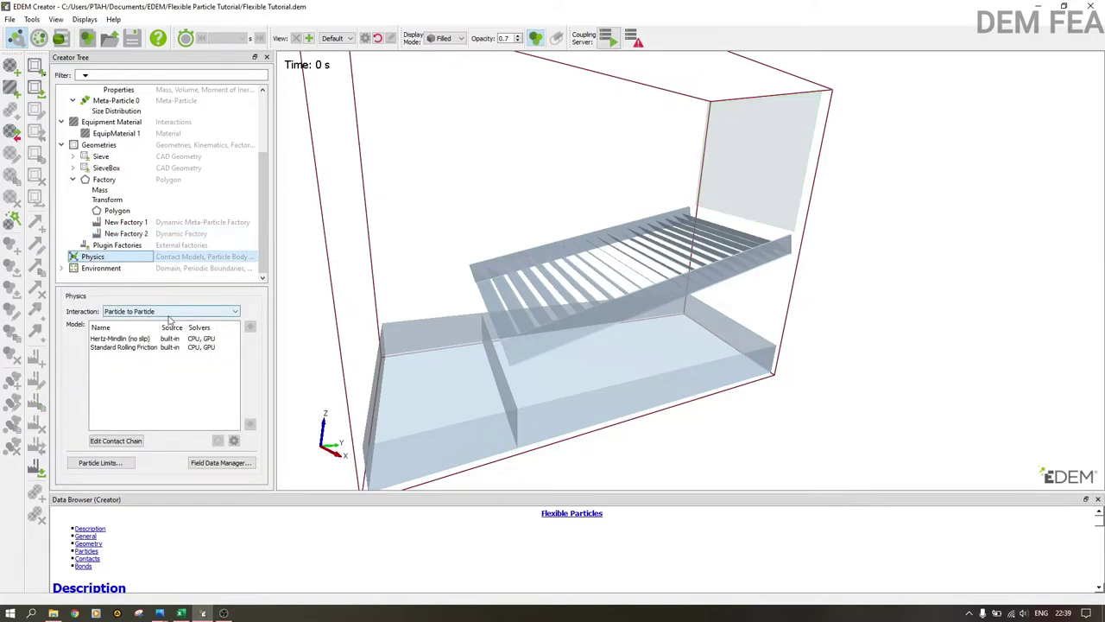
pyautogui.click(115, 441)
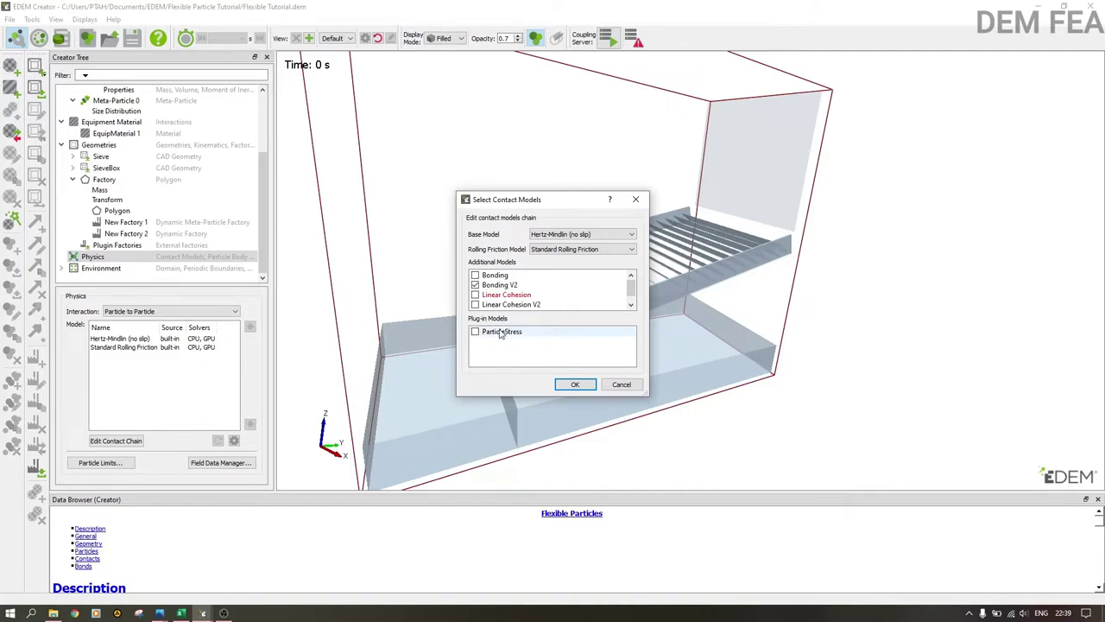
pyautogui.click(574, 387)
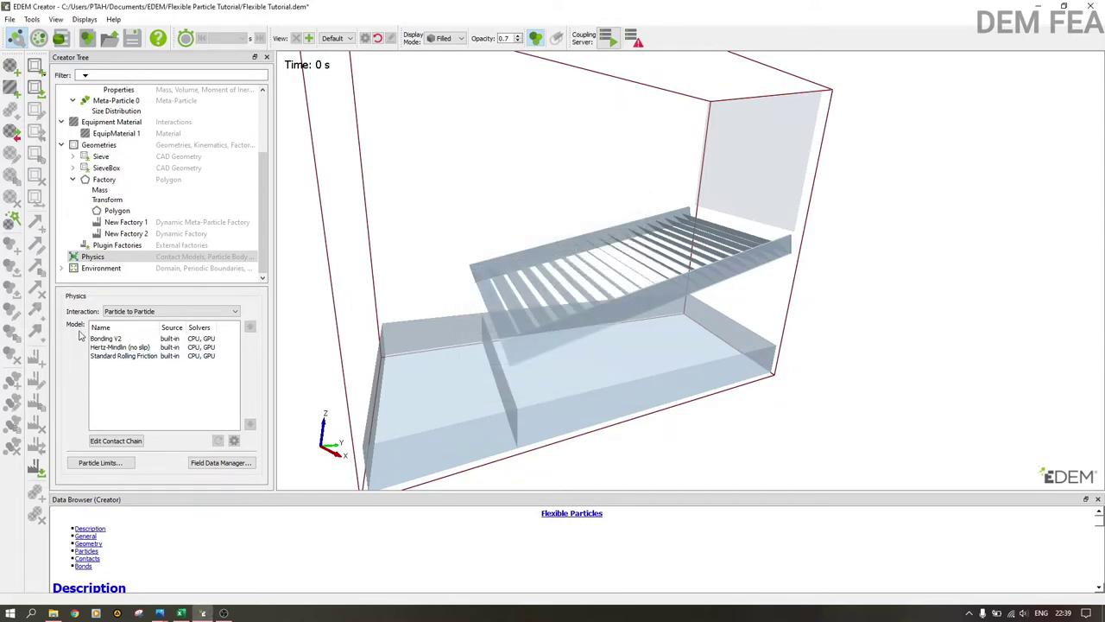
# Step: Add a Flexible Mat <> Flexible Mat bond in the Bonding V2 model's configuration
pyautogui.click(155, 340)
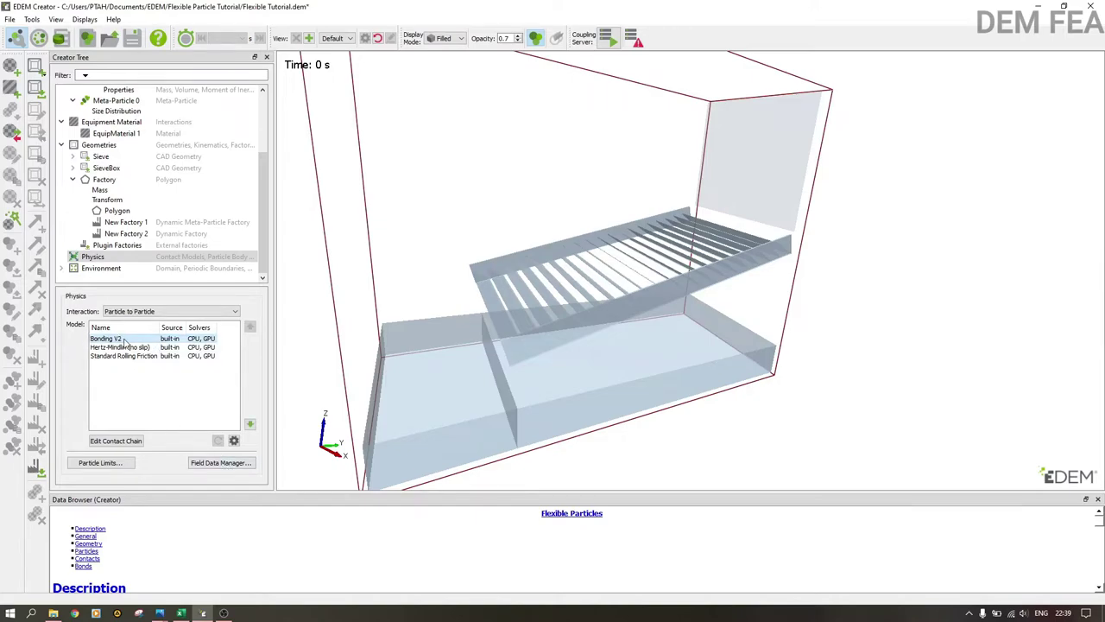
pyautogui.click(234, 441)
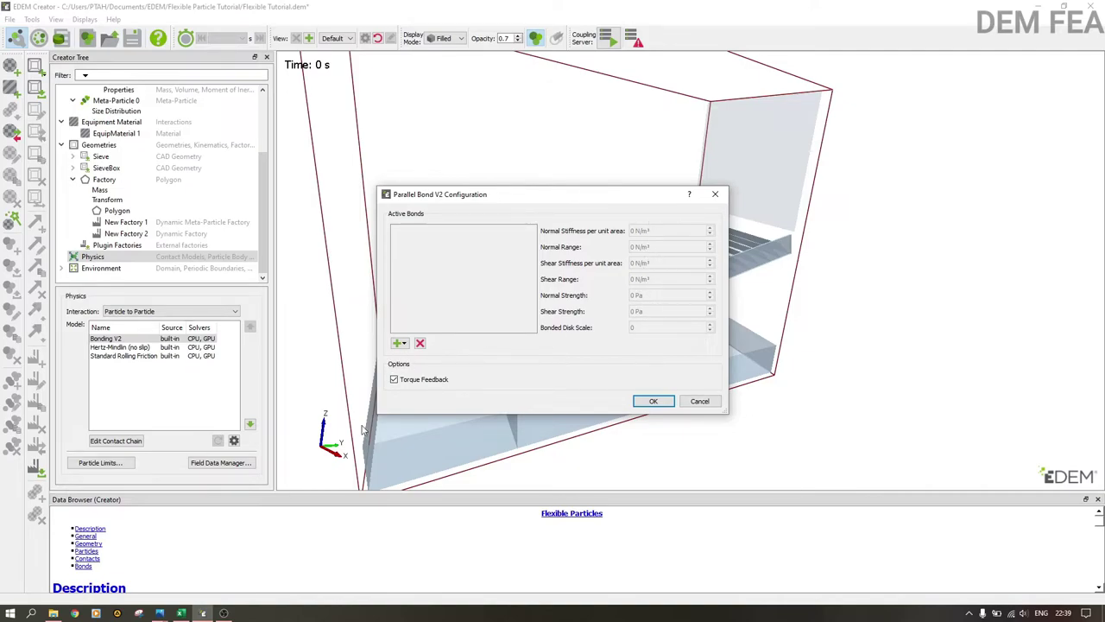
pyautogui.click(399, 343)
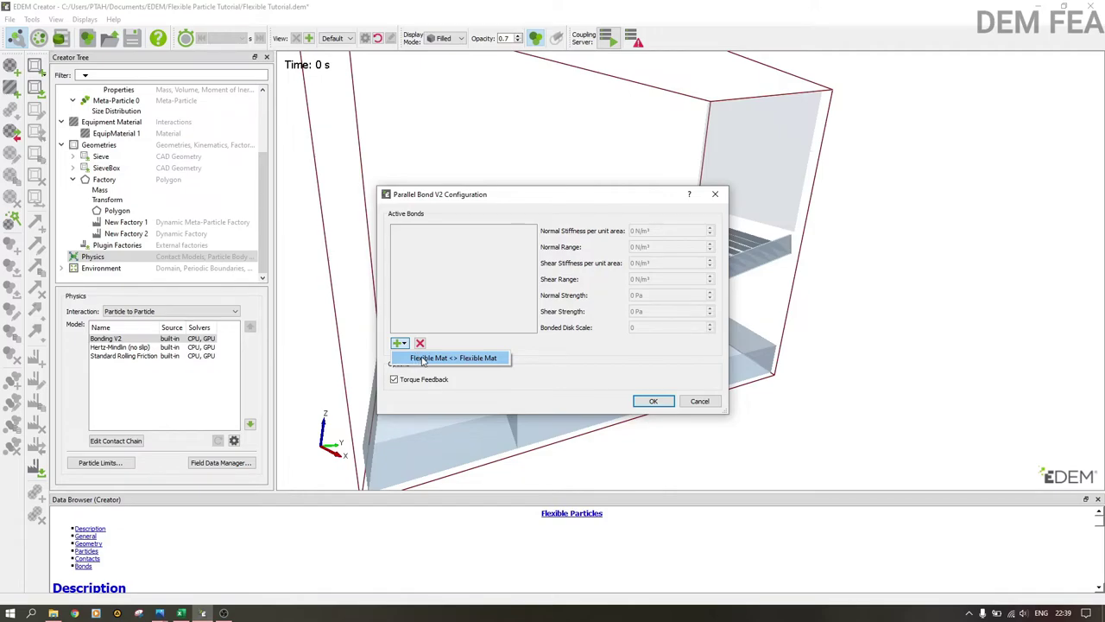
pyautogui.click(416, 359)
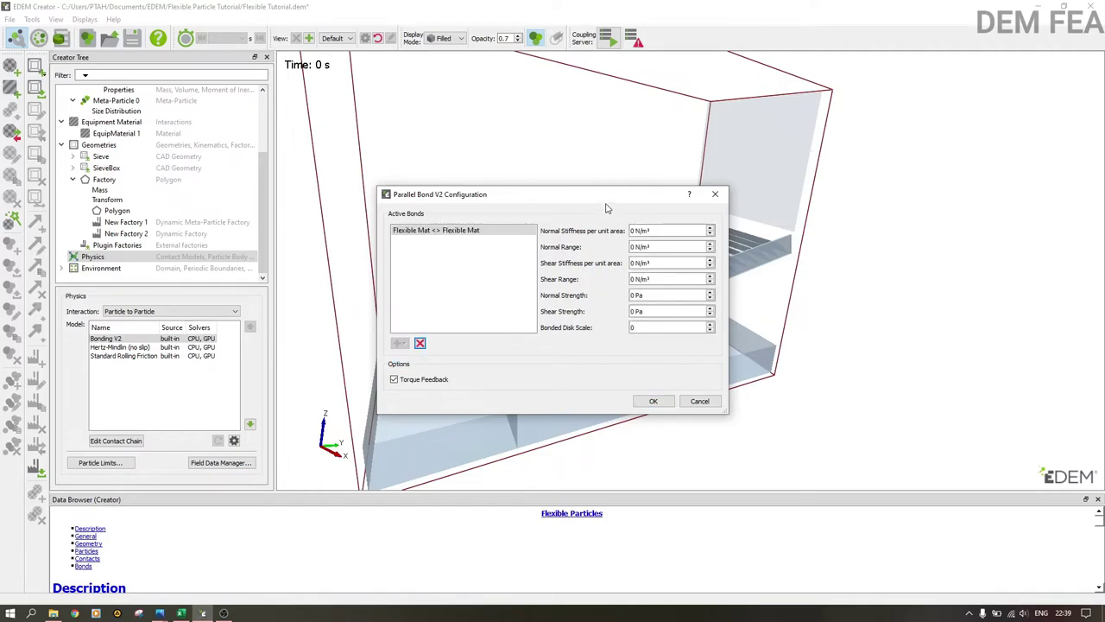
# Step: Consult the bonding parameter sheet of the Flexible workbook in Excel and set the bond's normal stiffness per unit area to 1e+08 N/m³ in EDEM
pyautogui.moveTo(603, 197); pyautogui.dragTo(775, 165)
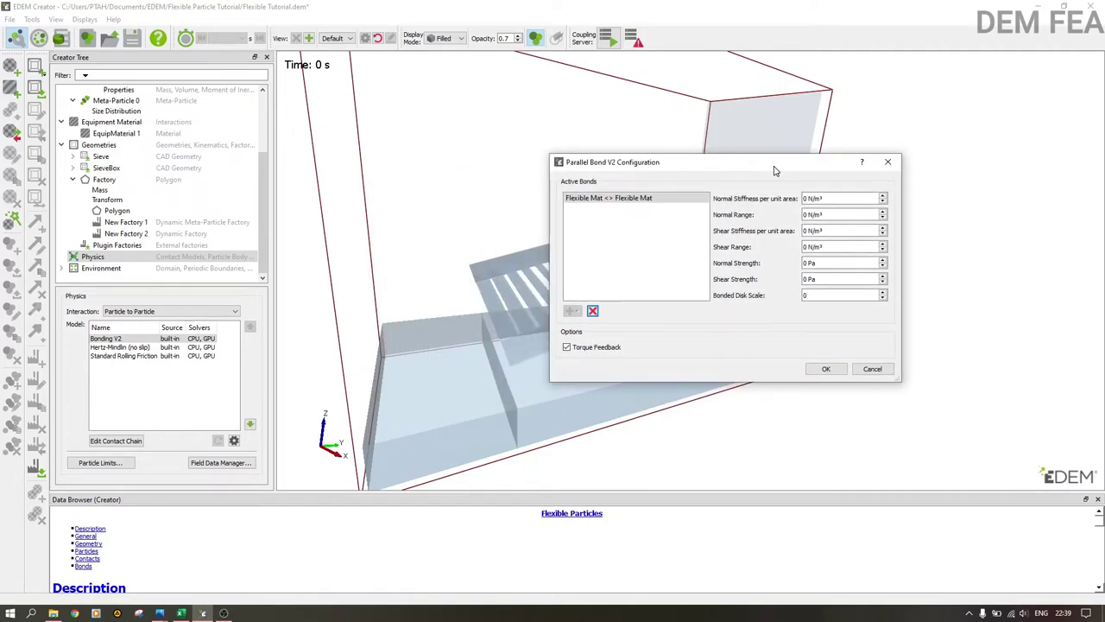
pyautogui.click(181, 613)
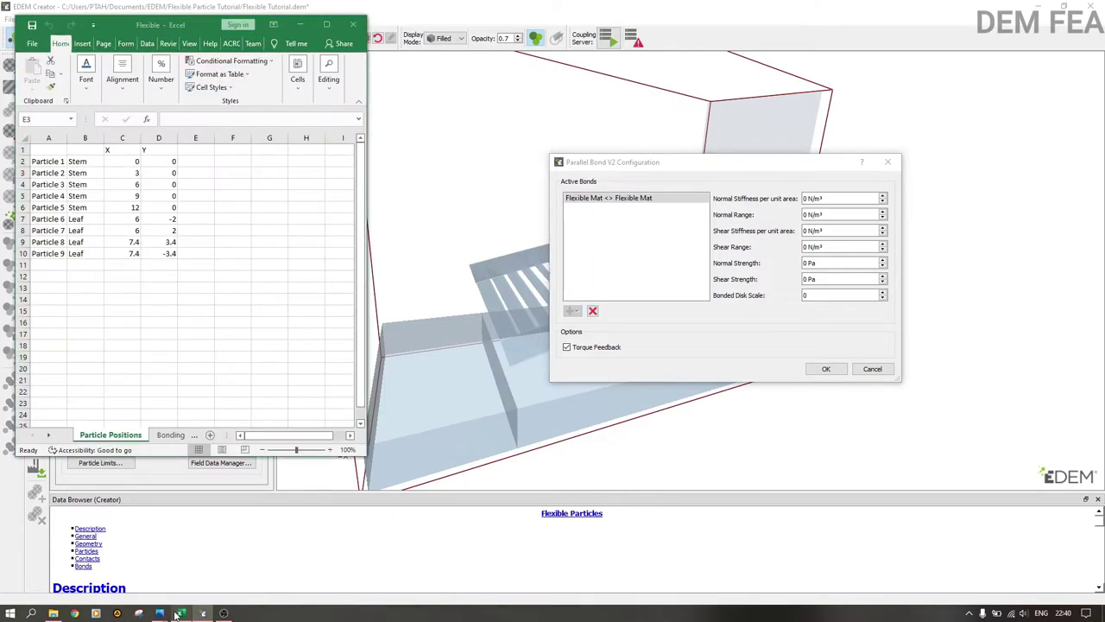
pyautogui.click(170, 435)
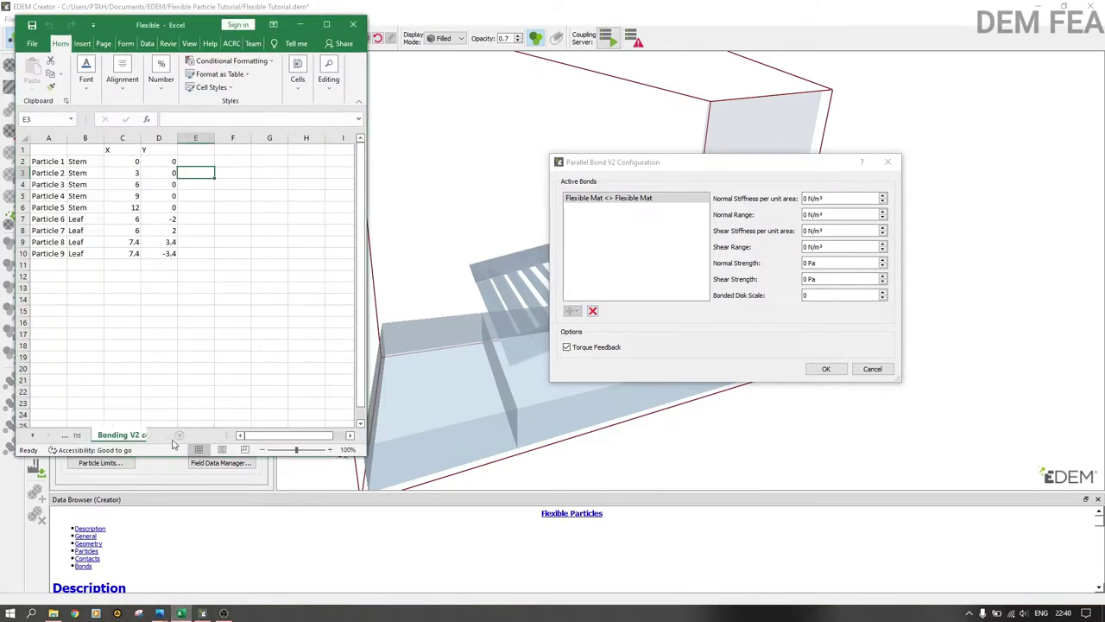
pyautogui.click(810, 199)
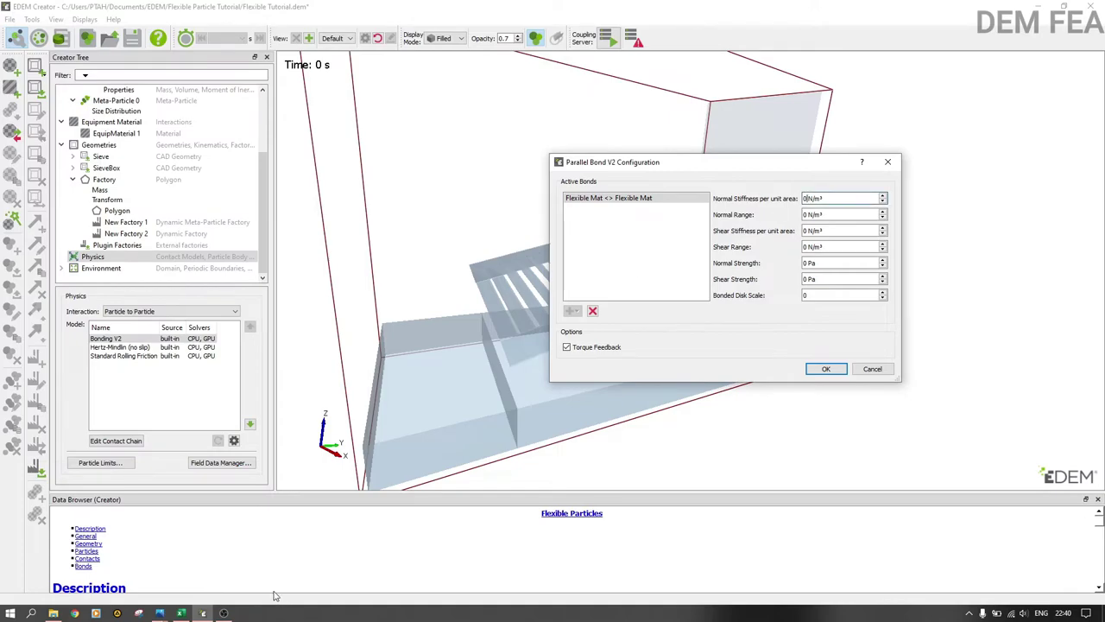
pyautogui.click(181, 613)
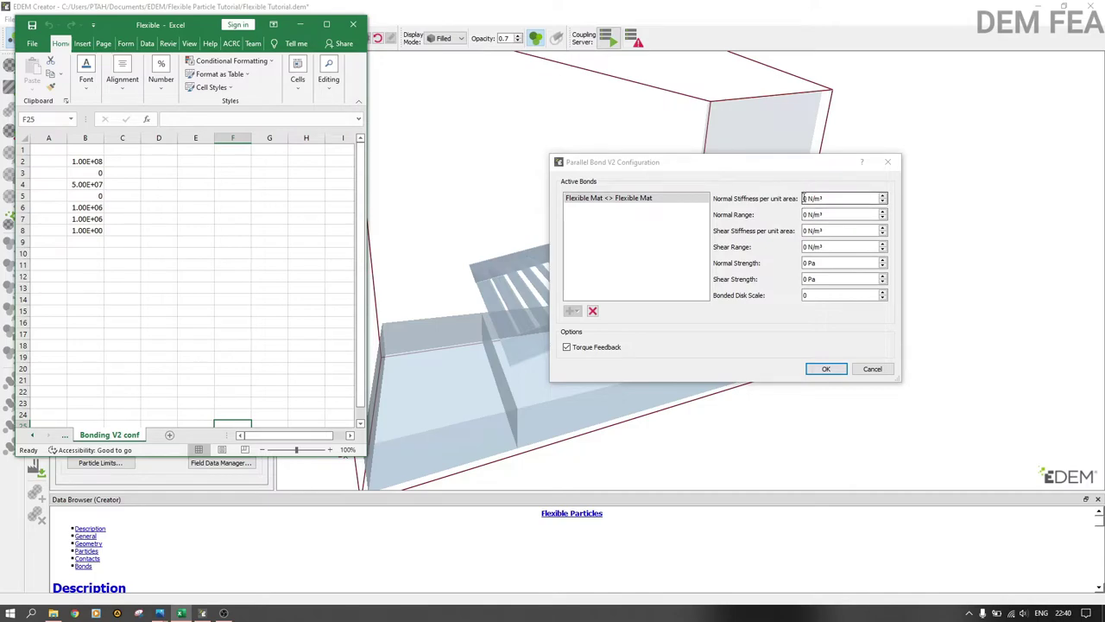
pyautogui.click(807, 198)
pyautogui.write('1e+08')
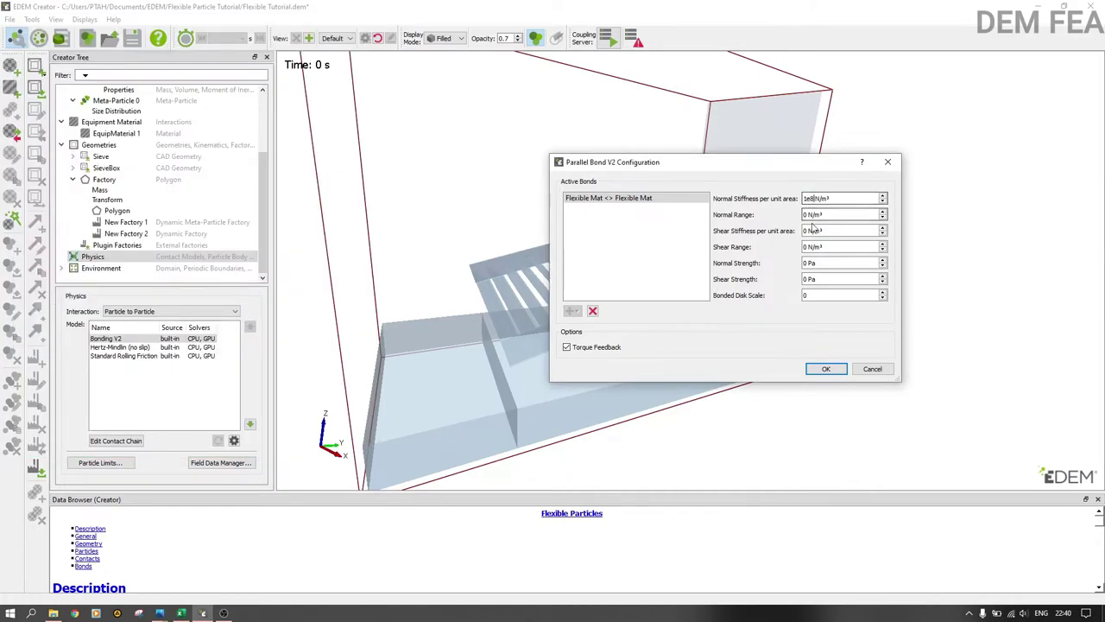
# Step: Set the Flexible Mat bond's shear stiffness per unit area to 5e+07 N/m³, with a normal range of 0
pyautogui.click(808, 215)
pyautogui.write('5e+07')
pyautogui.hotkey('ctrl', 'a')
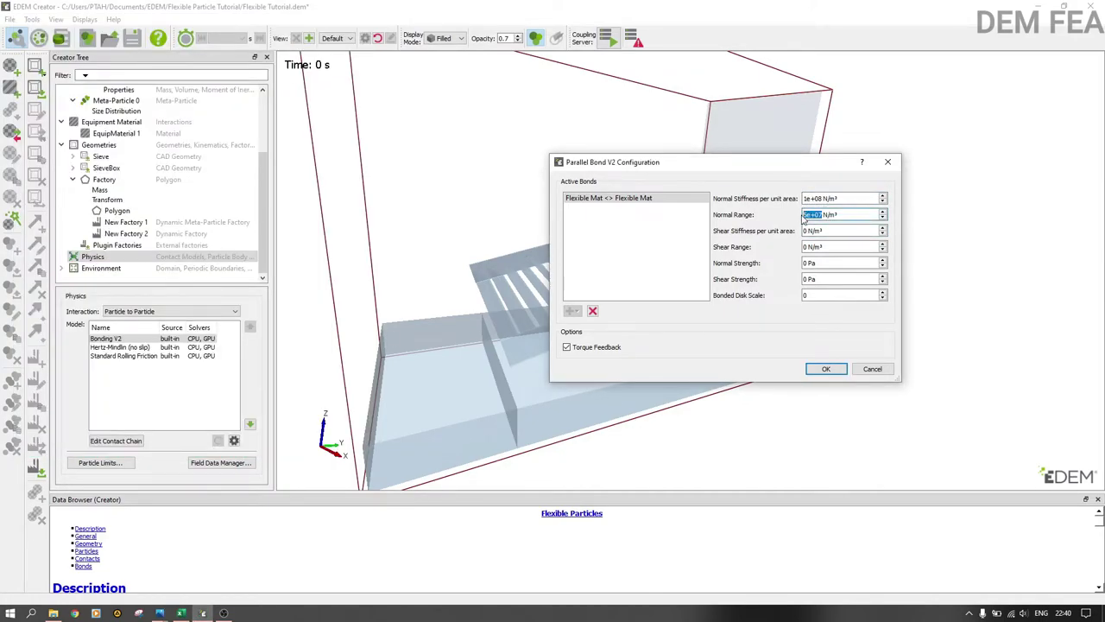
pyautogui.hotkey('ctrl', 'x')
pyautogui.press('Tab')
pyautogui.hotkey('ctrl', 'v')
pyautogui.hotkey('alt', 'Tab')
# Step: Set the bond's normal and shear strengths to 1e6 Pa and its bonded disk scale to 1, and accept the bond configuration
pyautogui.click(810, 263)
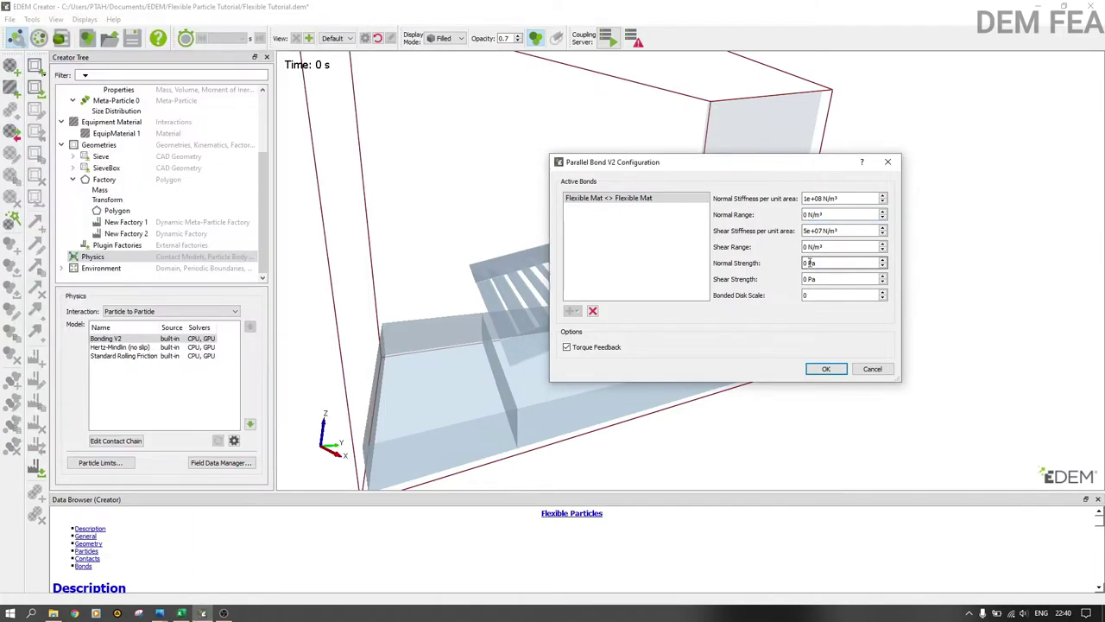
pyautogui.write('1e6')
pyautogui.press('Tab')
pyautogui.write('1e6')
pyautogui.press('Tab')
pyautogui.write('1')
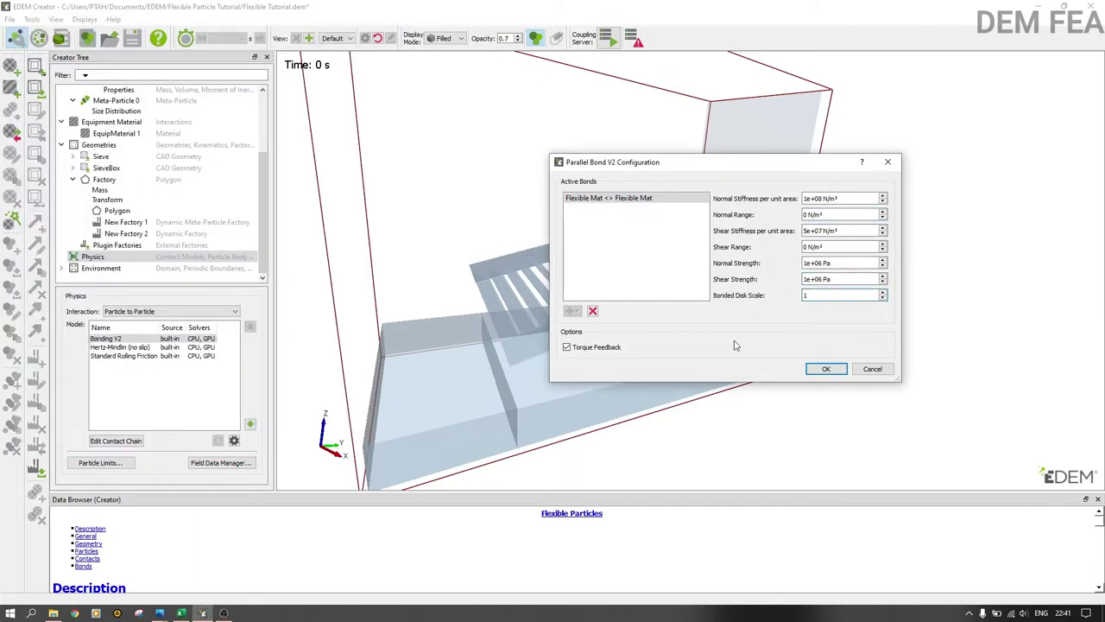
pyautogui.click(826, 370)
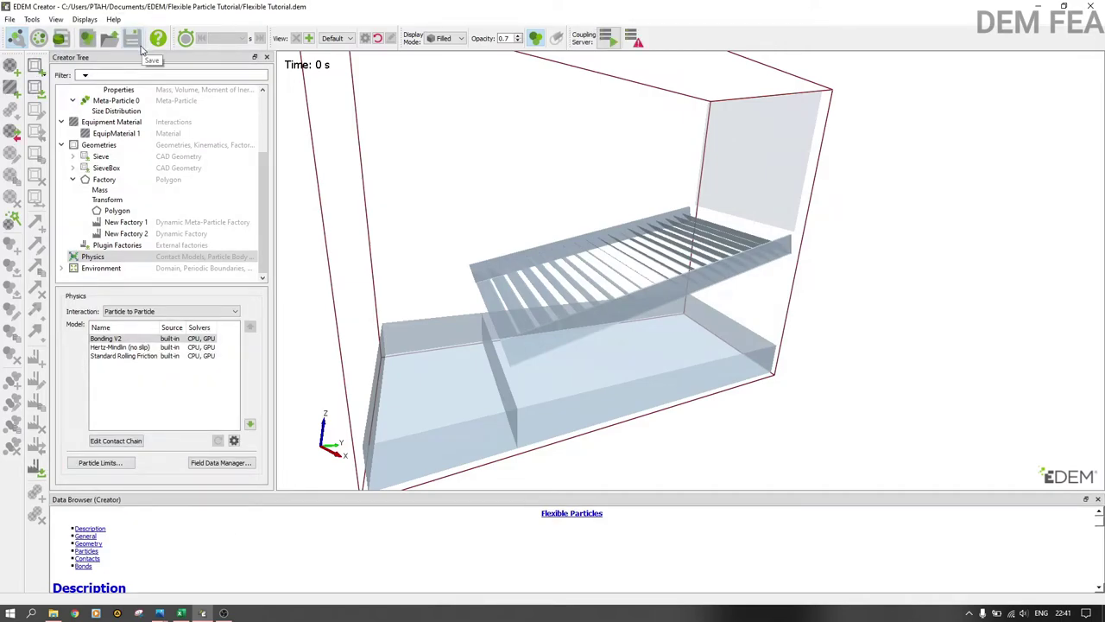
# Step: Check the Bond Creation Time options of New Factory 2 and keep it on current time
pyautogui.click(121, 235)
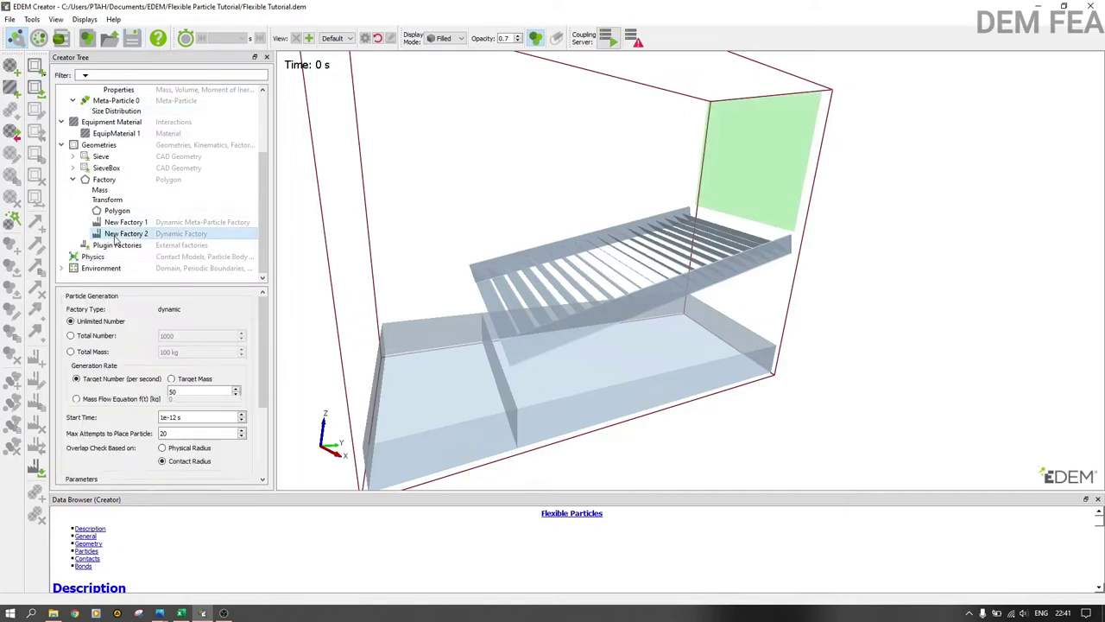
pyautogui.moveTo(259, 349); pyautogui.dragTo(259, 421)
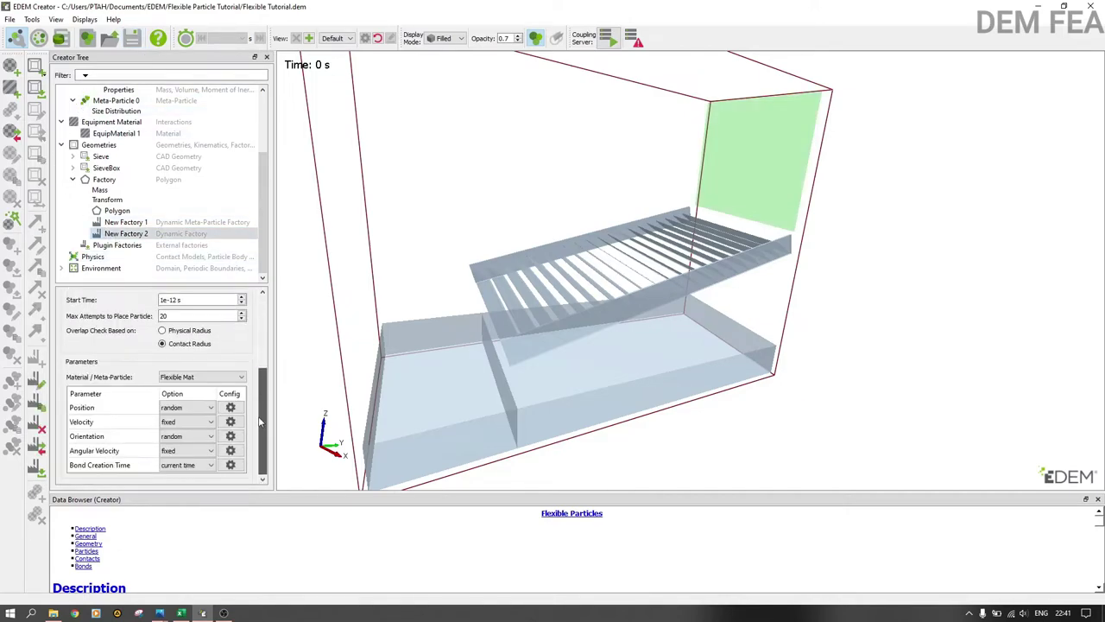
pyautogui.click(178, 467)
pyautogui.click(181, 475)
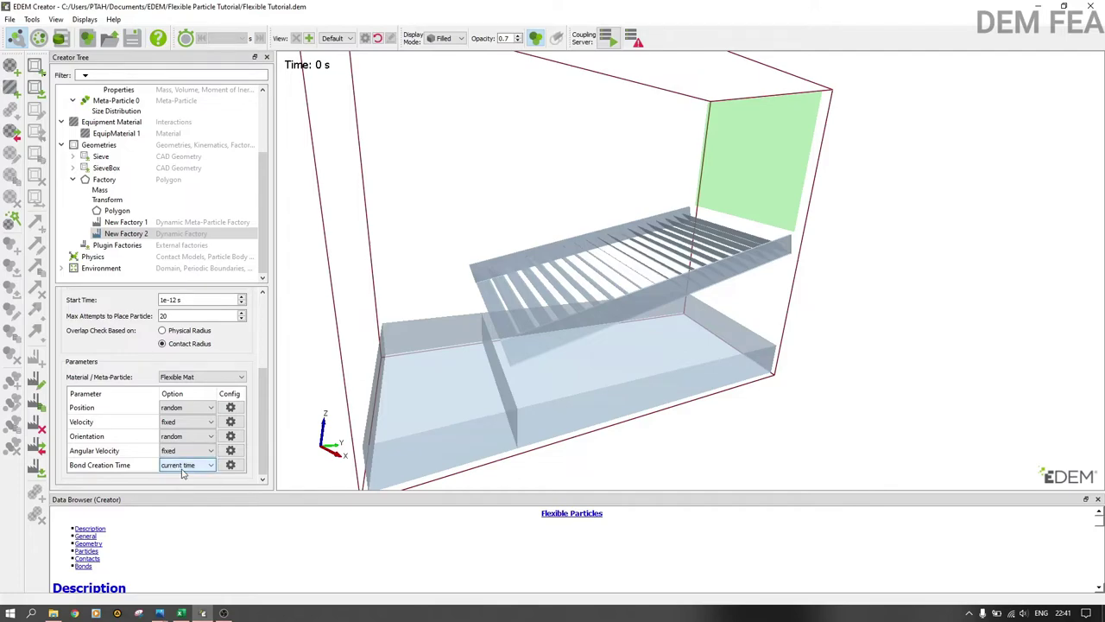
pyautogui.click(182, 467)
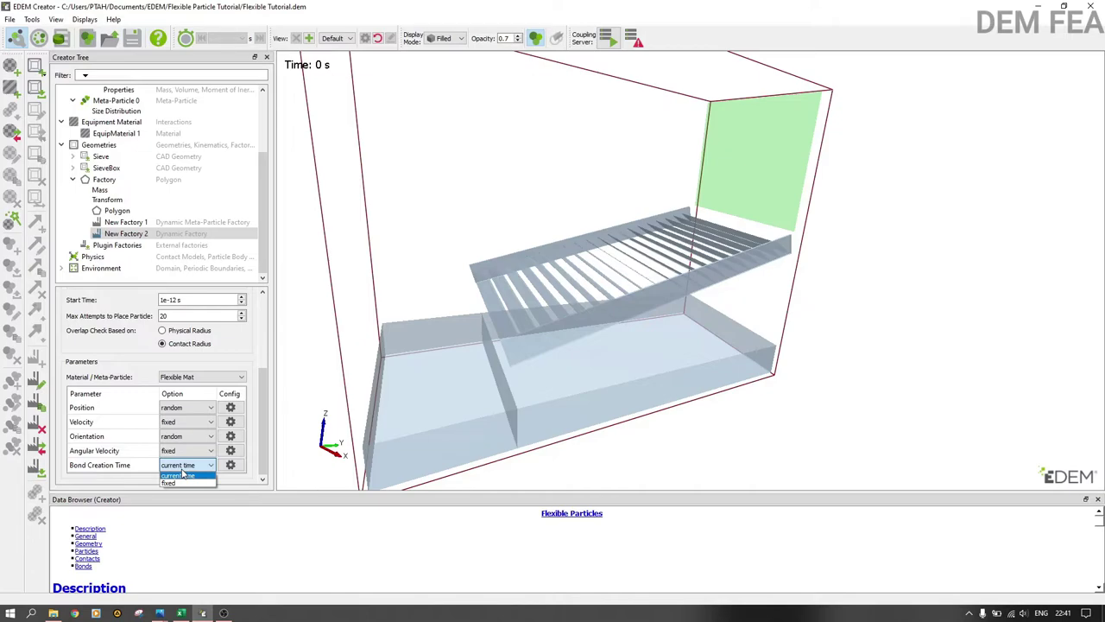
pyautogui.click(182, 474)
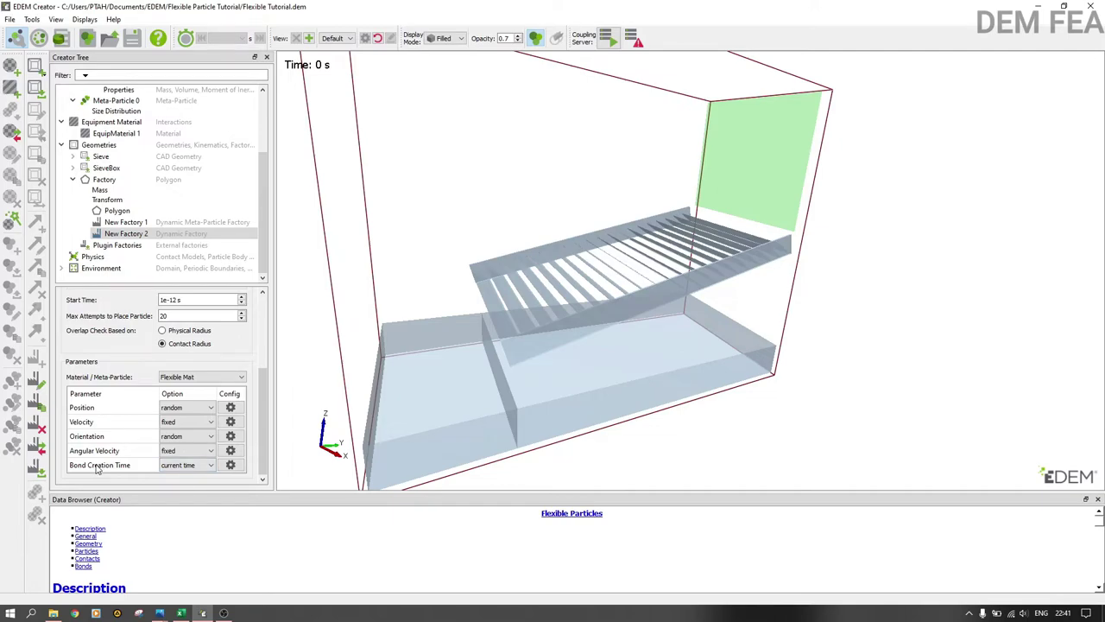
# Step: Review the domain and gravity settings of the Environment and save the simulation
pyautogui.click(97, 268)
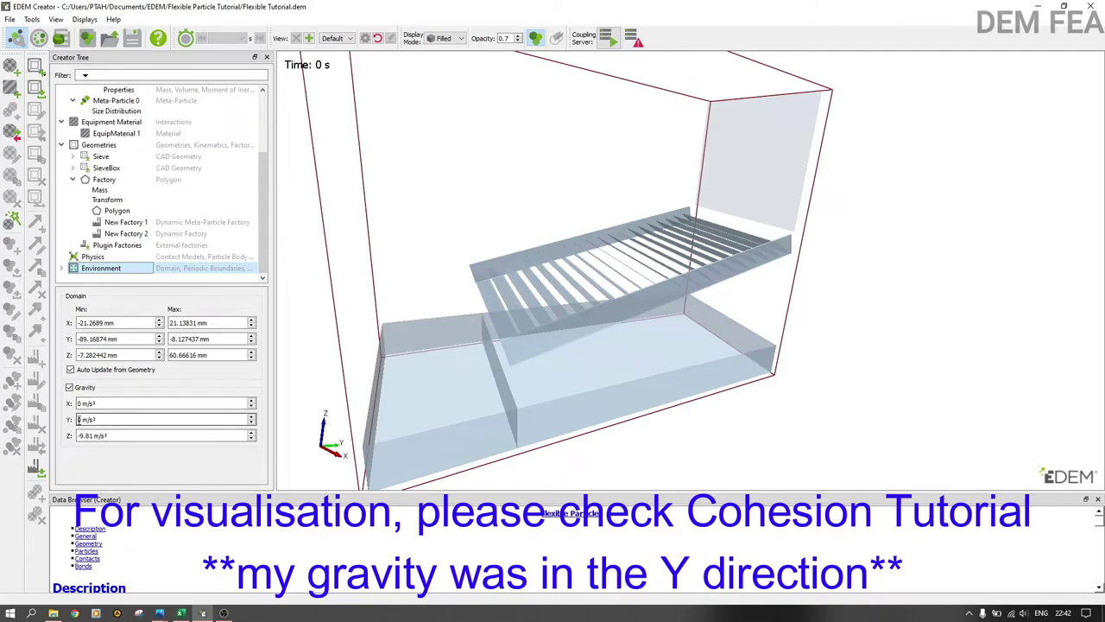
pyautogui.click(129, 43)
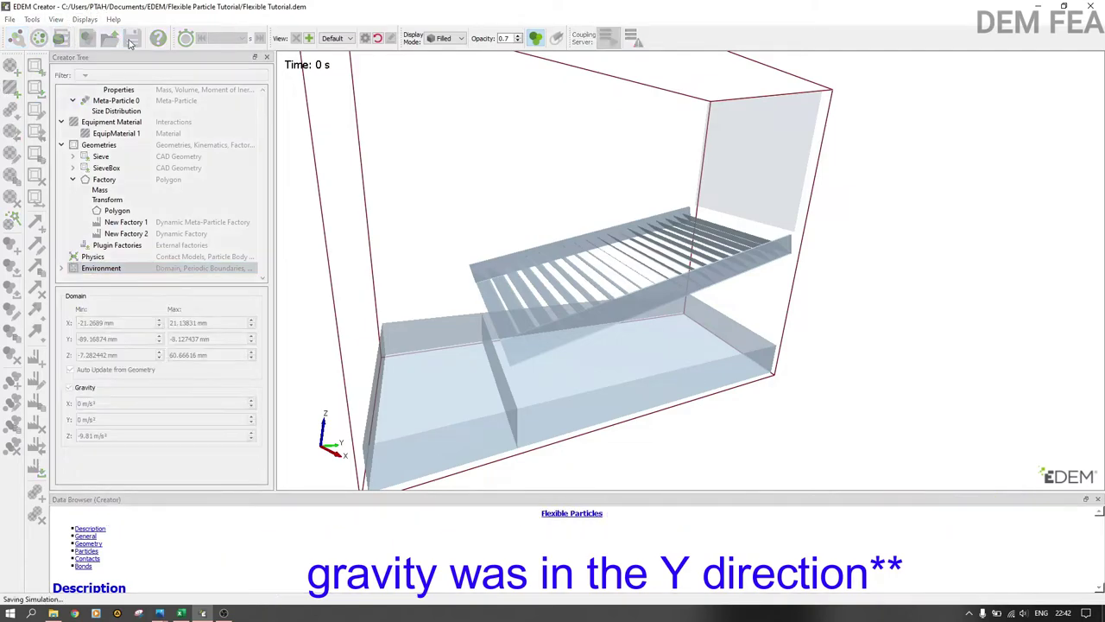
# Step: Switch to the EDEM Simulator, turn off the automatic time step and set a fixed time step of 4e-06 s
pyautogui.click(39, 38)
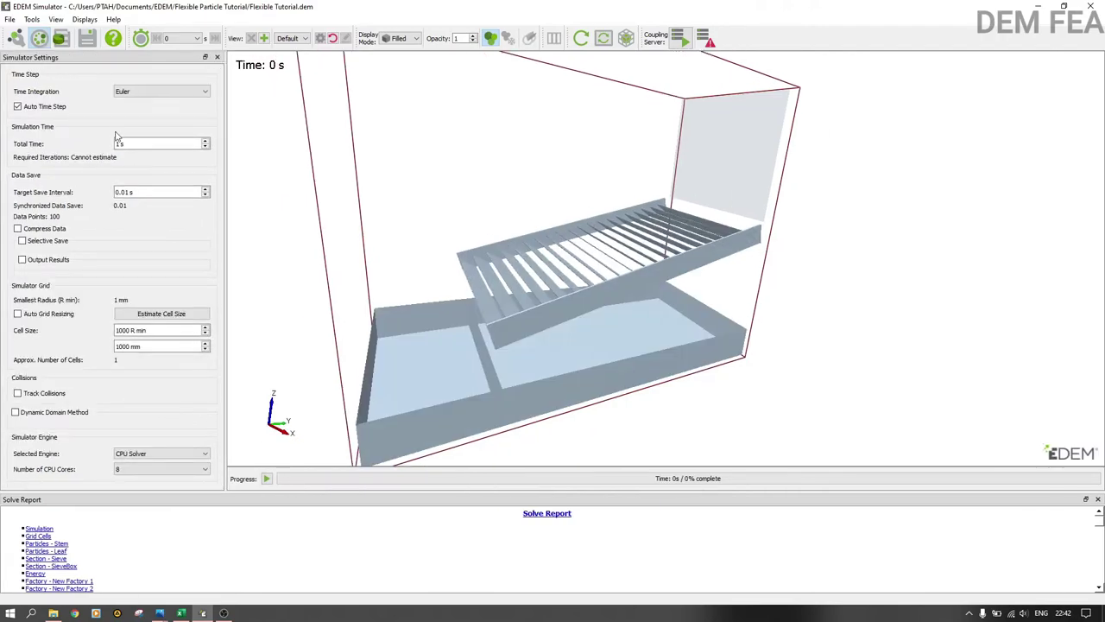
pyautogui.click(53, 107)
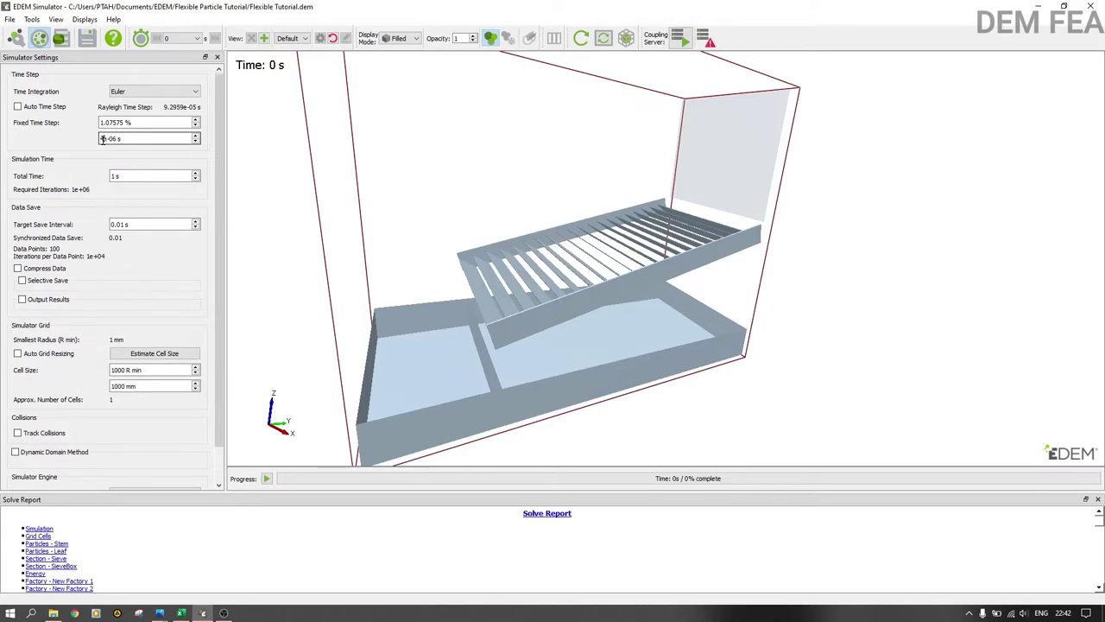
pyautogui.write('4')
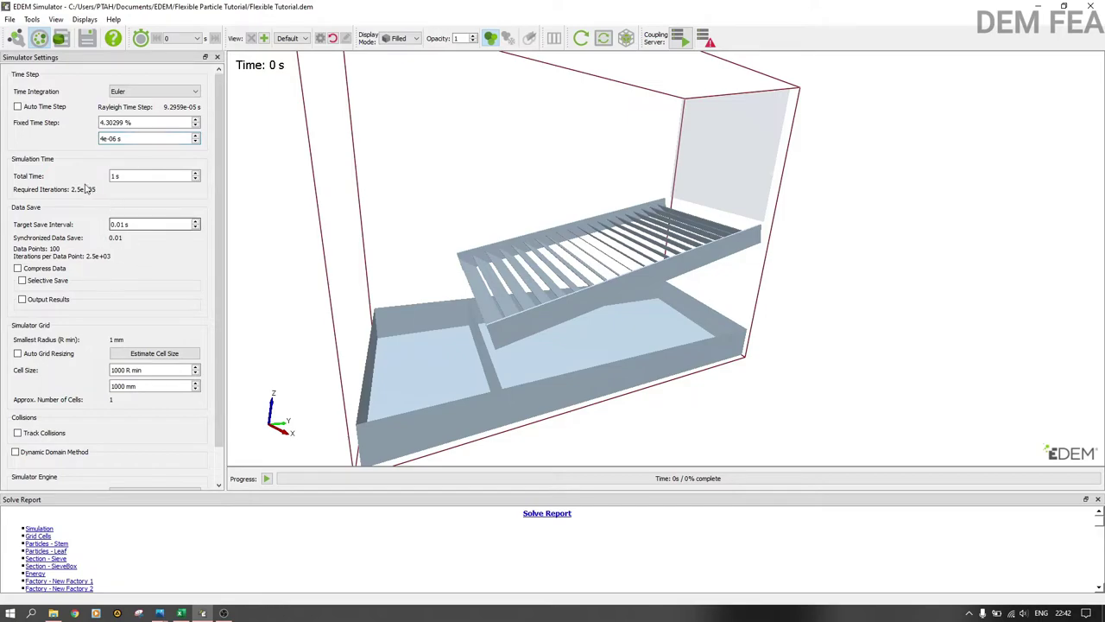
# Step: Estimate the simulator grid's cell size, set it to 3 R min, and start the simulation
pyautogui.click(165, 359)
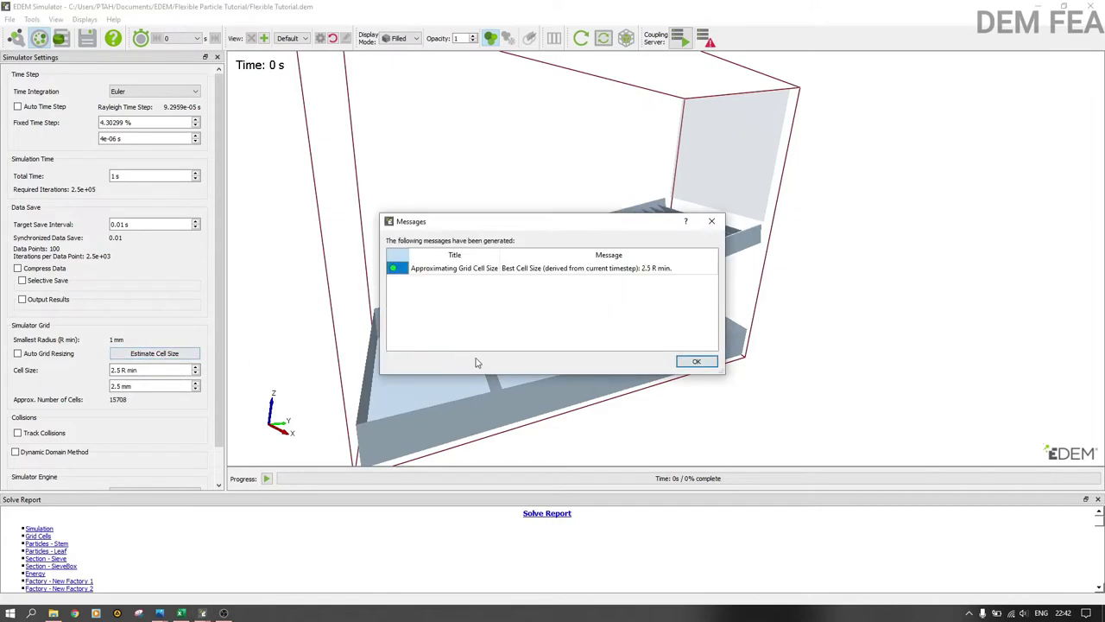
pyautogui.click(697, 361)
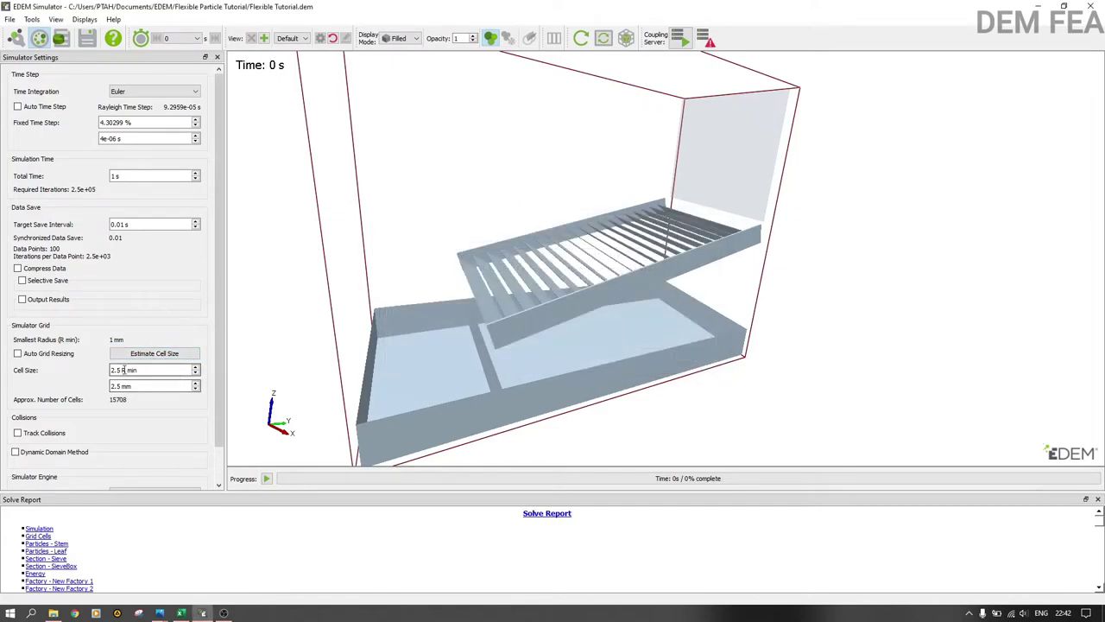
pyautogui.moveTo(123, 370); pyautogui.dragTo(106, 370)
pyautogui.write('3')
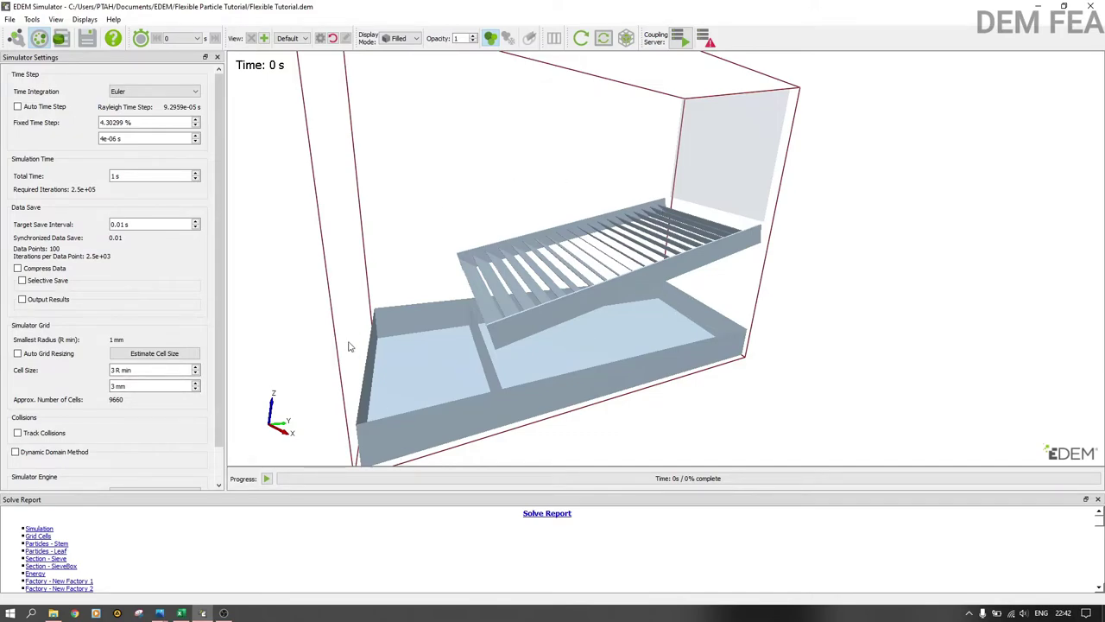
pyautogui.click(266, 479)
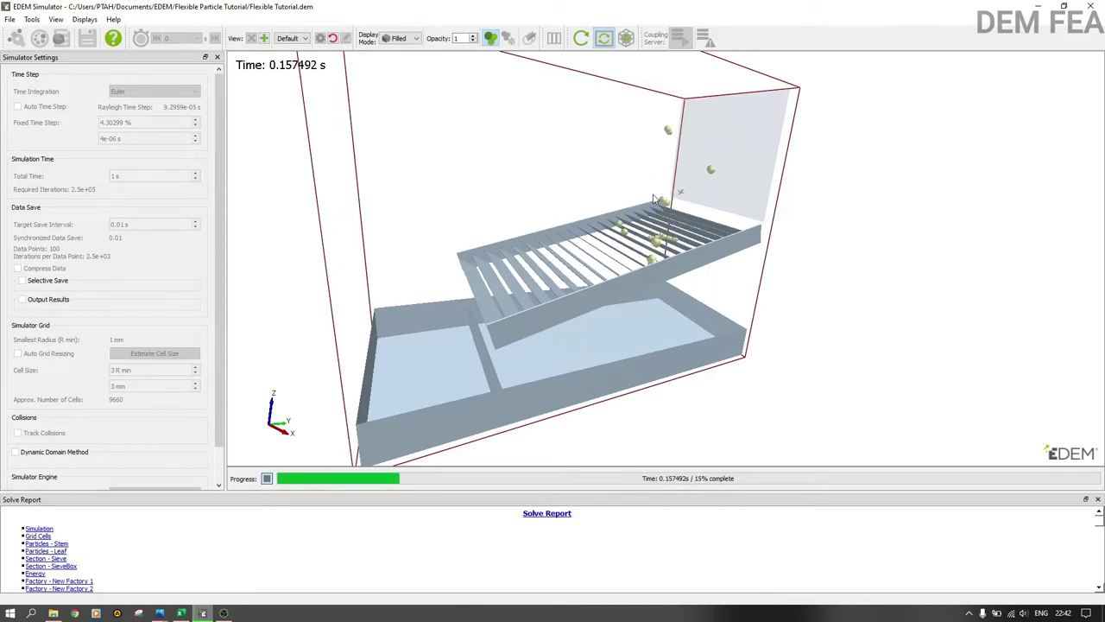
# Step: Examine the flexible particles falling onto the sieve from close up and several angles while the simulation runs
pyautogui.scroll(5, 682, 259)
pyautogui.moveTo(696, 292); pyautogui.dragTo(608, 195)
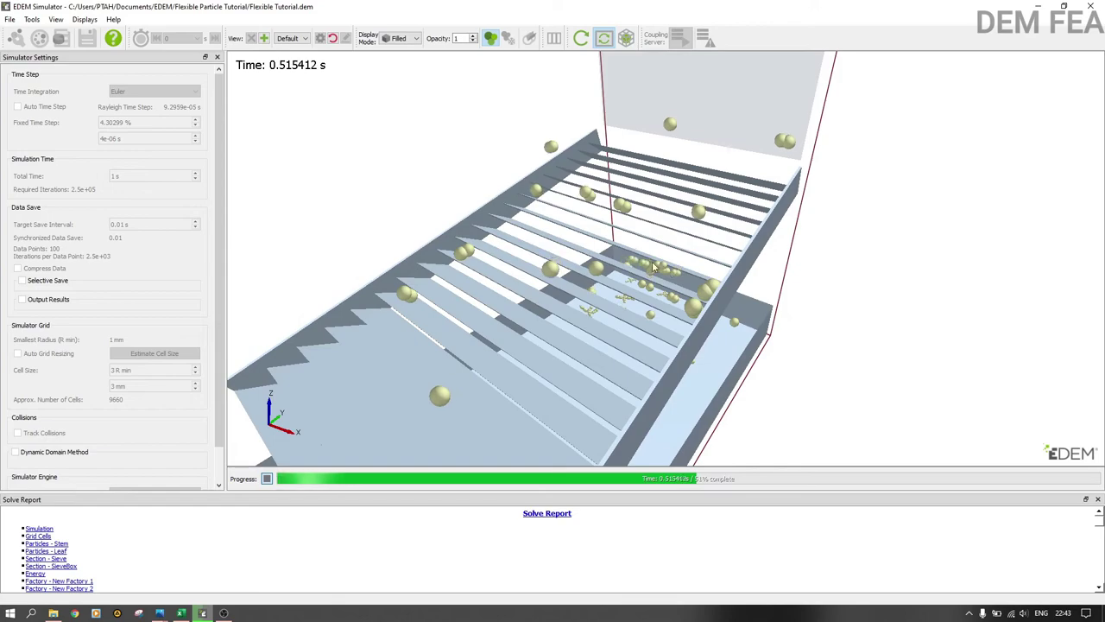
pyautogui.scroll(3, 617, 312)
pyautogui.scroll(2, 616, 312)
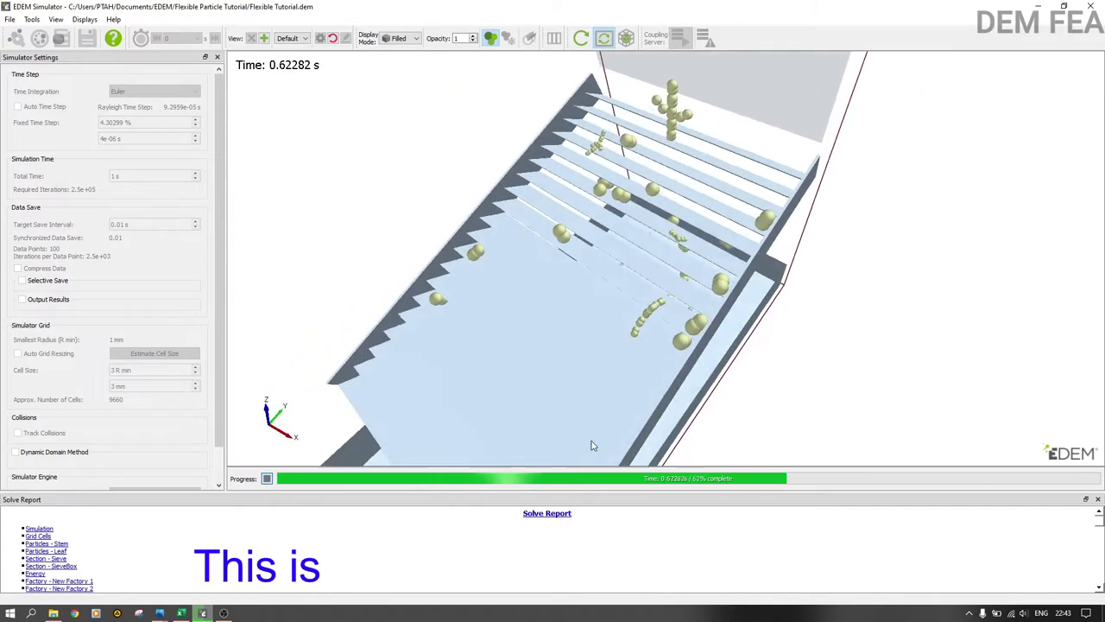
pyautogui.moveTo(656, 285); pyautogui.dragTo(688, 194)
pyautogui.scroll(2, 687, 193)
pyautogui.scroll(1, 687, 193)
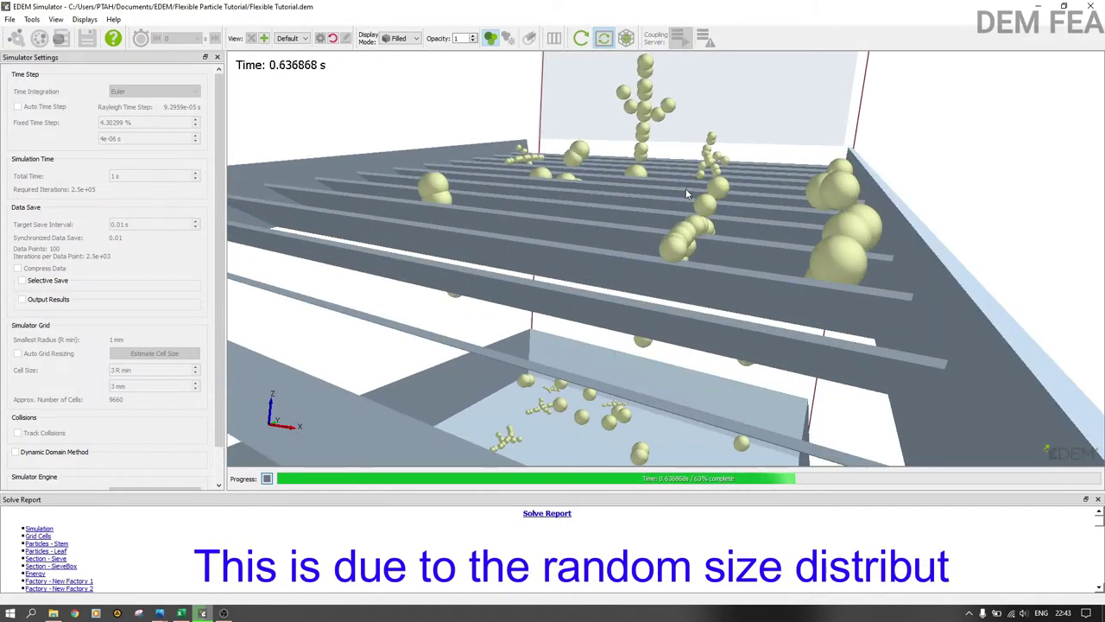
pyautogui.moveTo(650, 259); pyautogui.dragTo(534, 267)
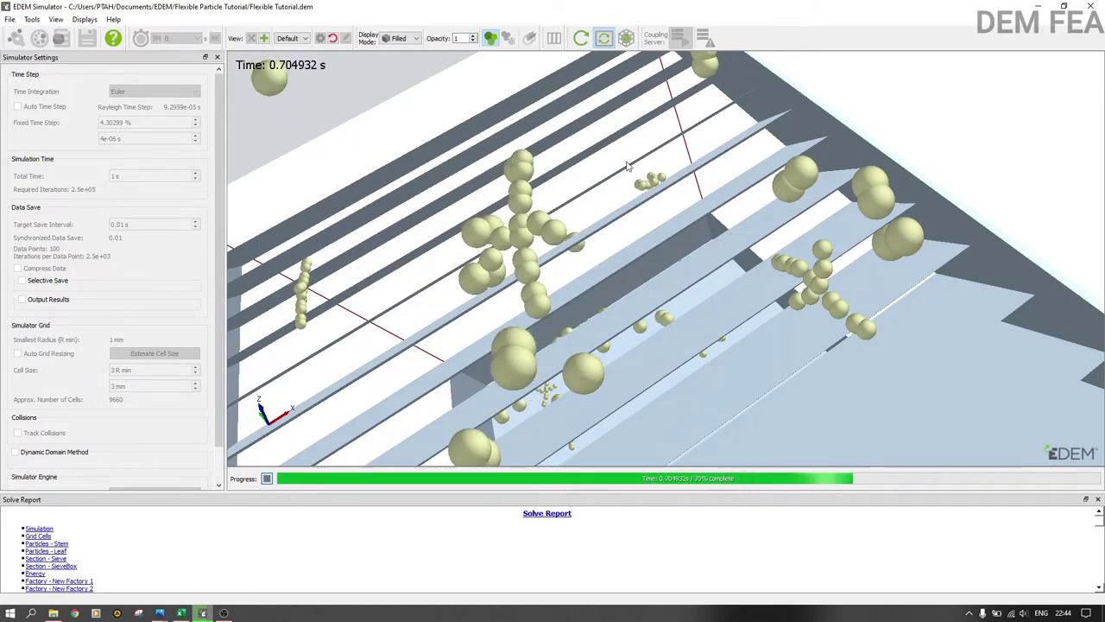
pyautogui.moveTo(732, 235); pyautogui.dragTo(834, 12)
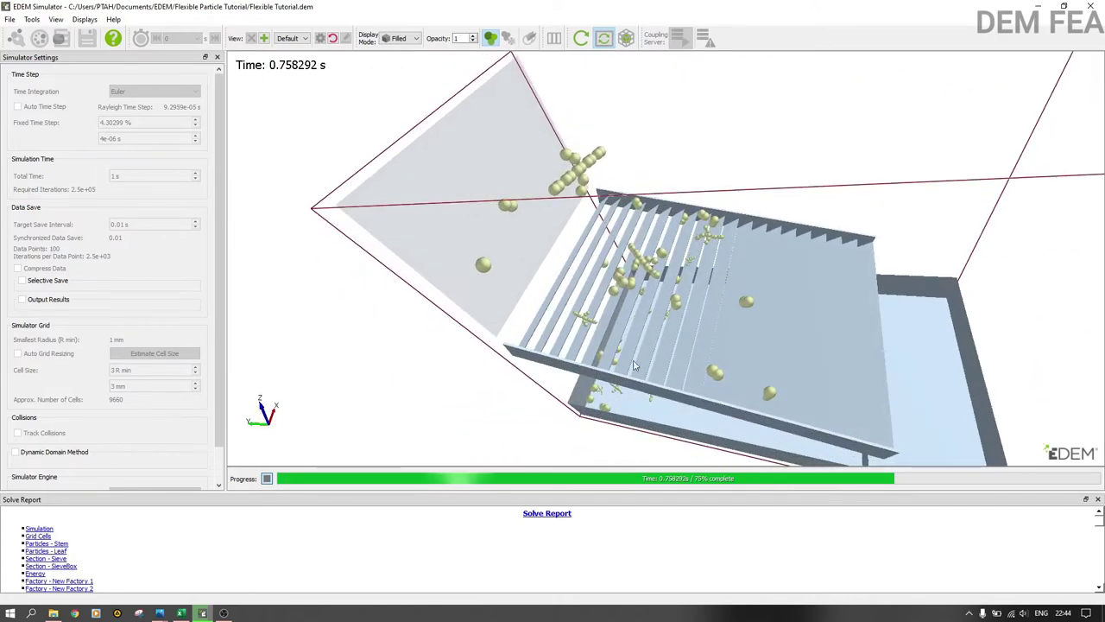
pyautogui.moveTo(760, 216); pyautogui.dragTo(666, 262)
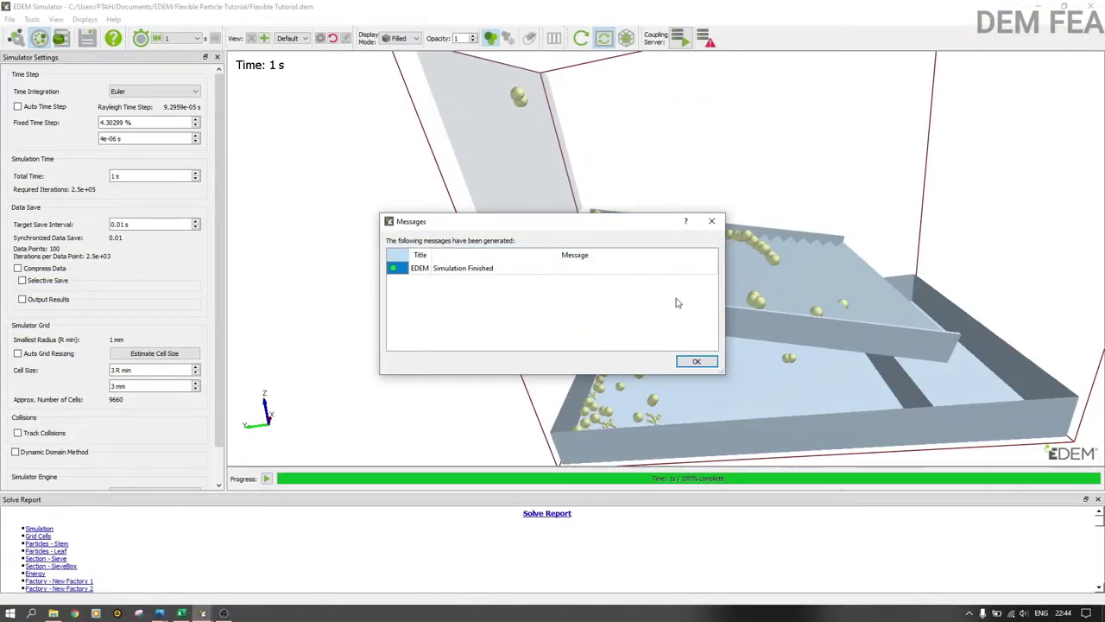
# Step: Close the simulation message, switch to the EDEM Analyst and show the Display items in its tree
pyautogui.click(696, 361)
pyautogui.scroll(-5, 699, 337)
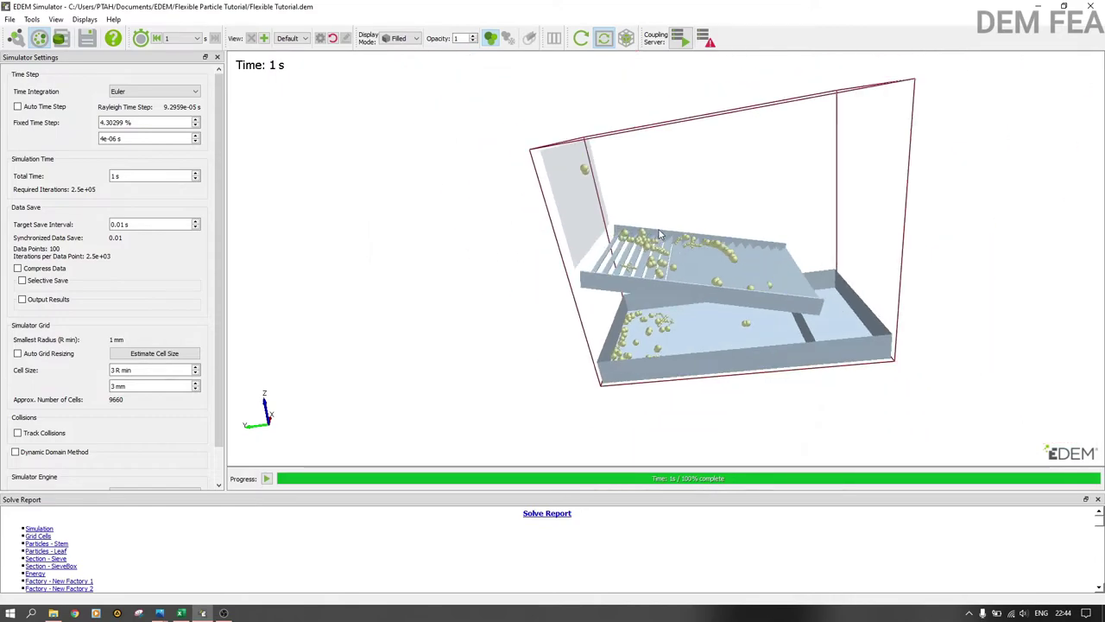
pyautogui.moveTo(695, 311); pyautogui.dragTo(714, 299)
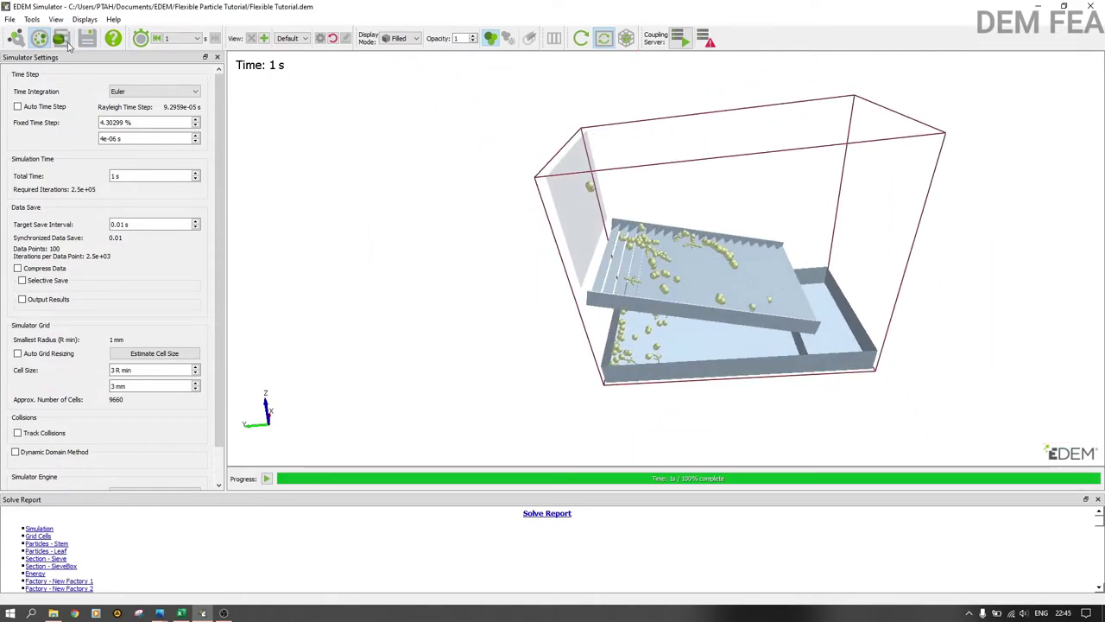
pyautogui.click(62, 39)
pyautogui.click(37, 90)
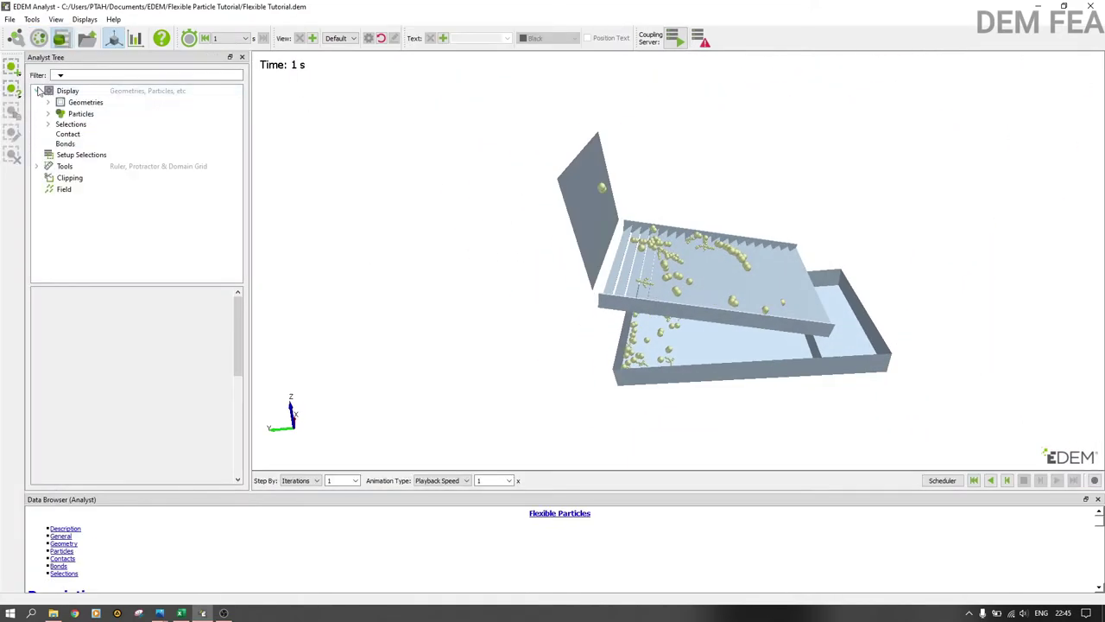
# Step: Reset the Analyst view to Default and orient it closely on the sieve and the particles
pyautogui.click(335, 38)
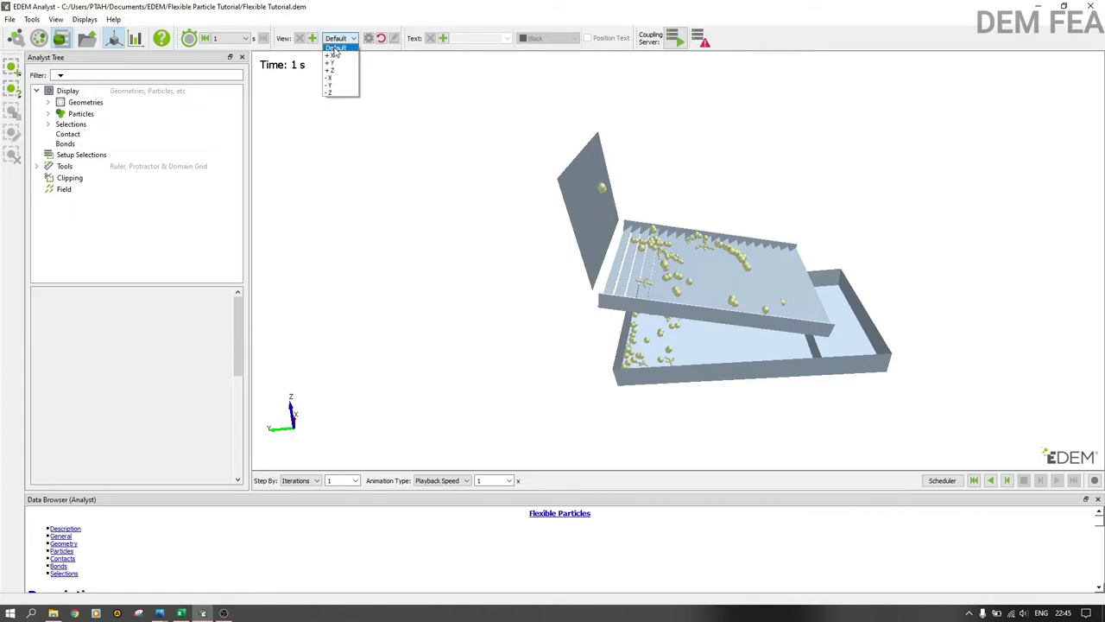
pyautogui.click(336, 52)
pyautogui.scroll(5, 818, 277)
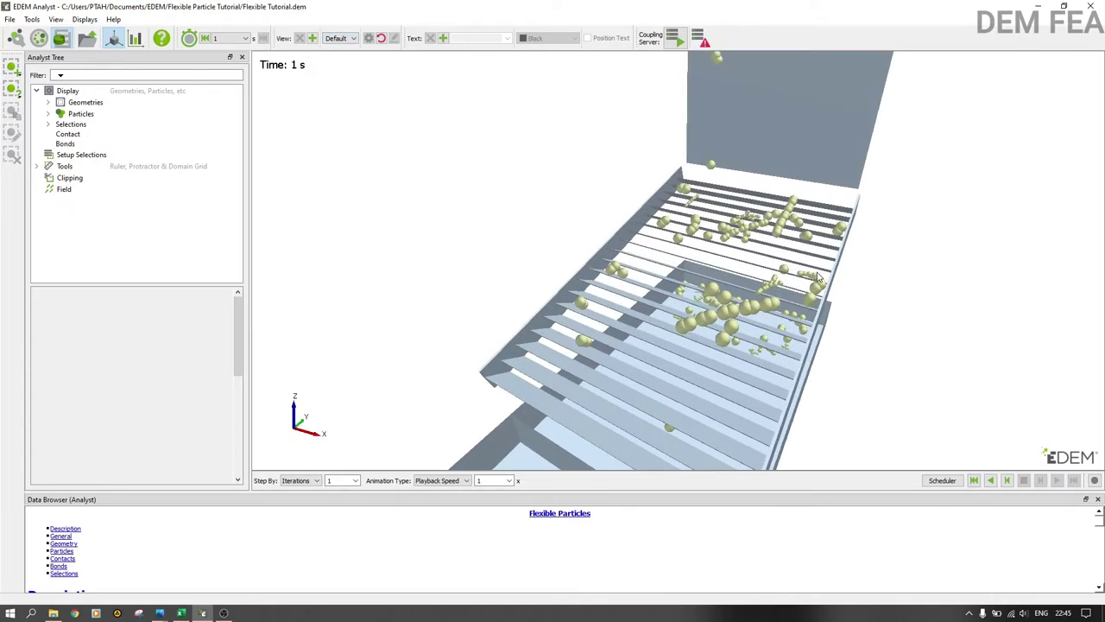
pyautogui.moveTo(784, 309); pyautogui.dragTo(585, 291)
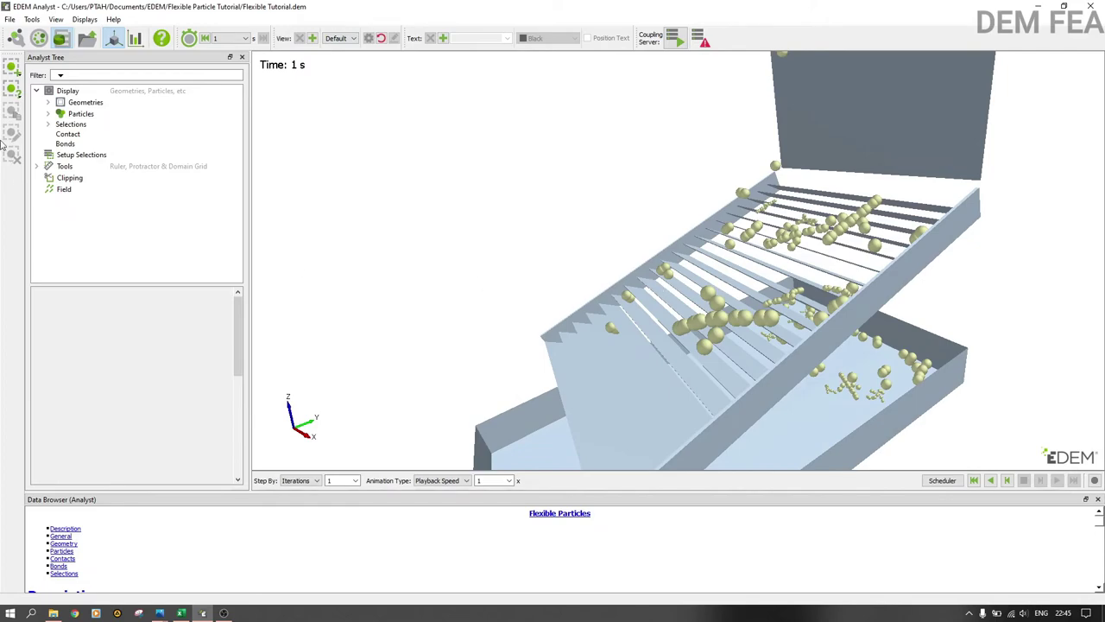
# Step: Turn off the display of all particles and apply it, leaving only the geometries shown
pyautogui.click(48, 113)
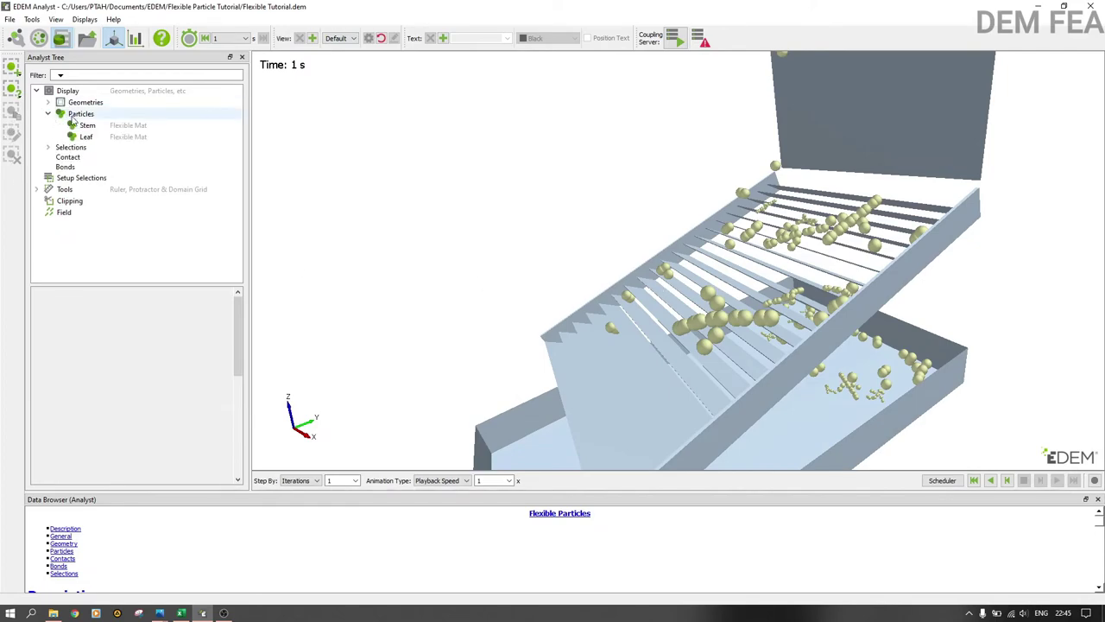
pyautogui.click(80, 113)
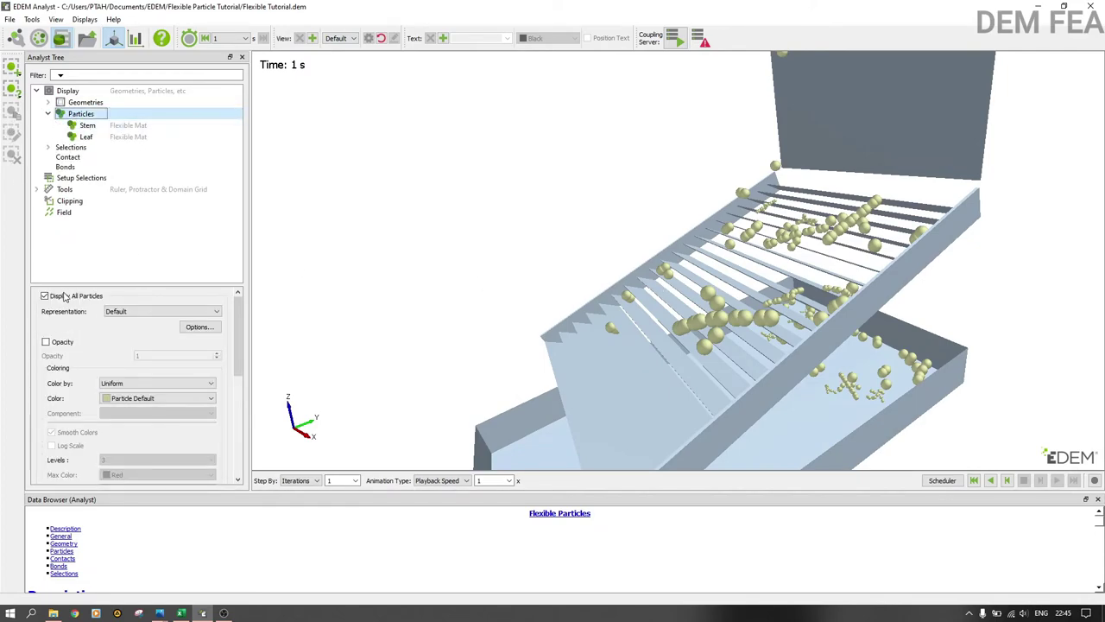
pyautogui.scroll(-10, 210, 345)
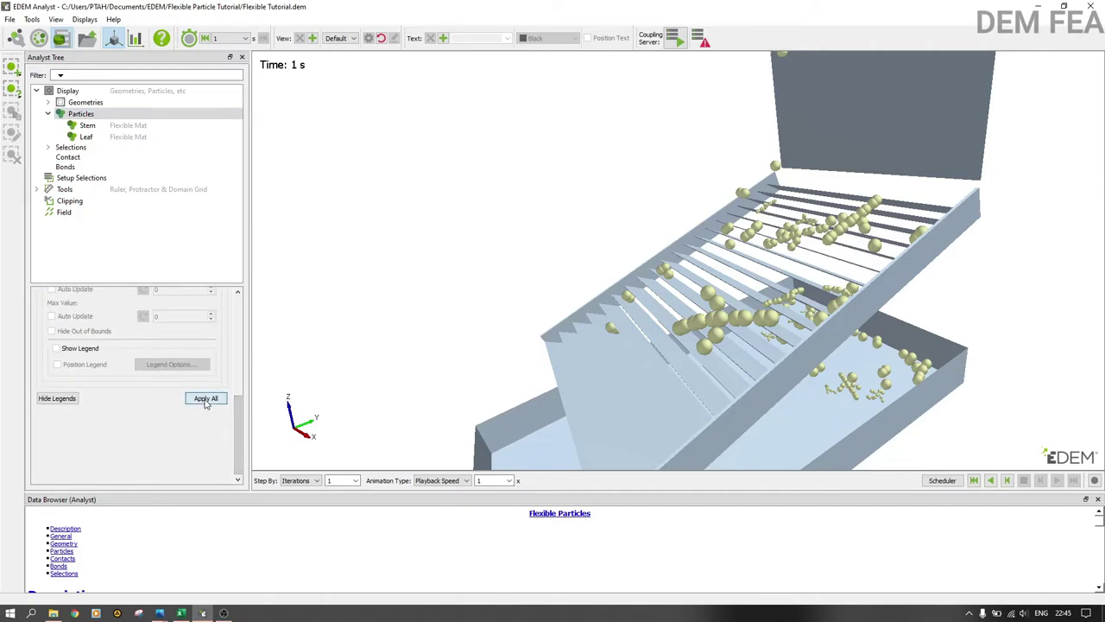
pyautogui.click(206, 399)
# Step: Enable the display of contacts for all particles and color them by BondStatus
pyautogui.click(72, 157)
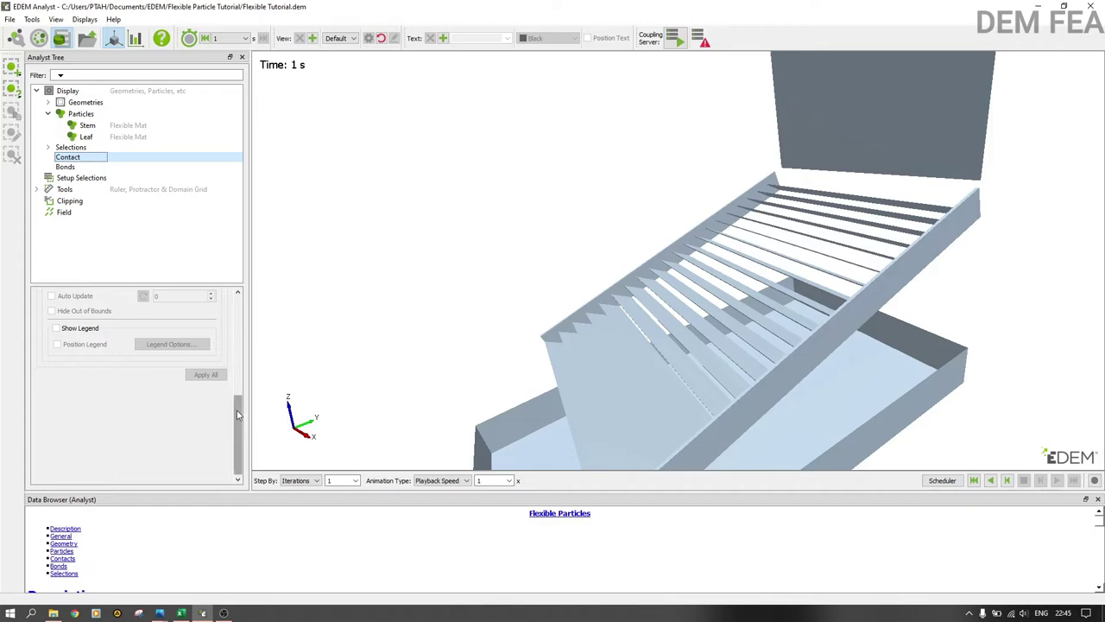
pyautogui.scroll(10, 231, 333)
pyautogui.click(45, 320)
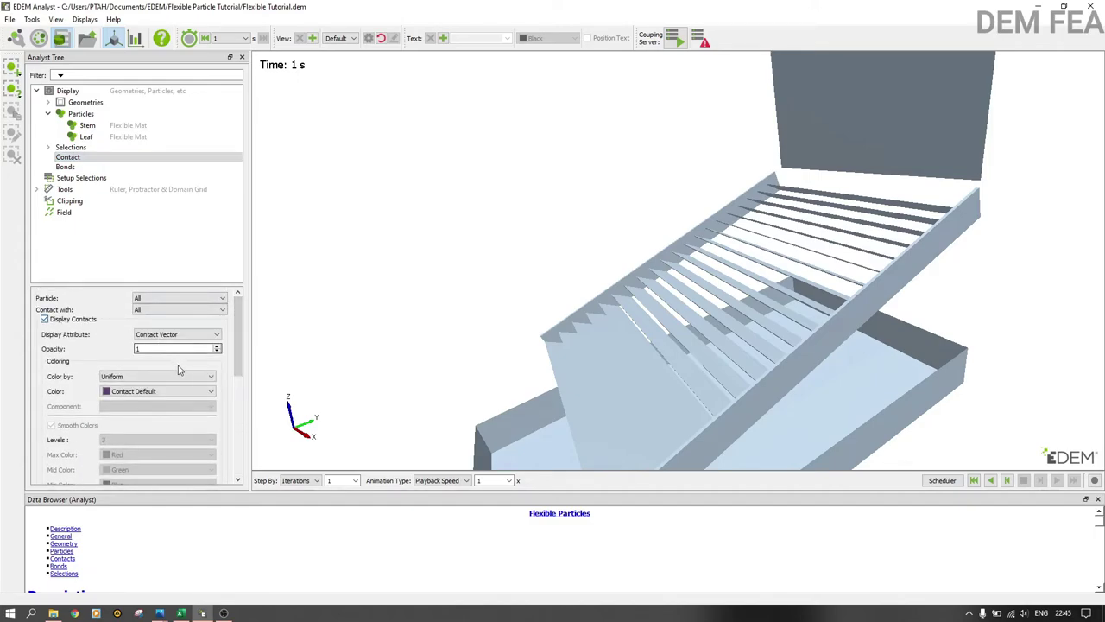
pyautogui.click(121, 377)
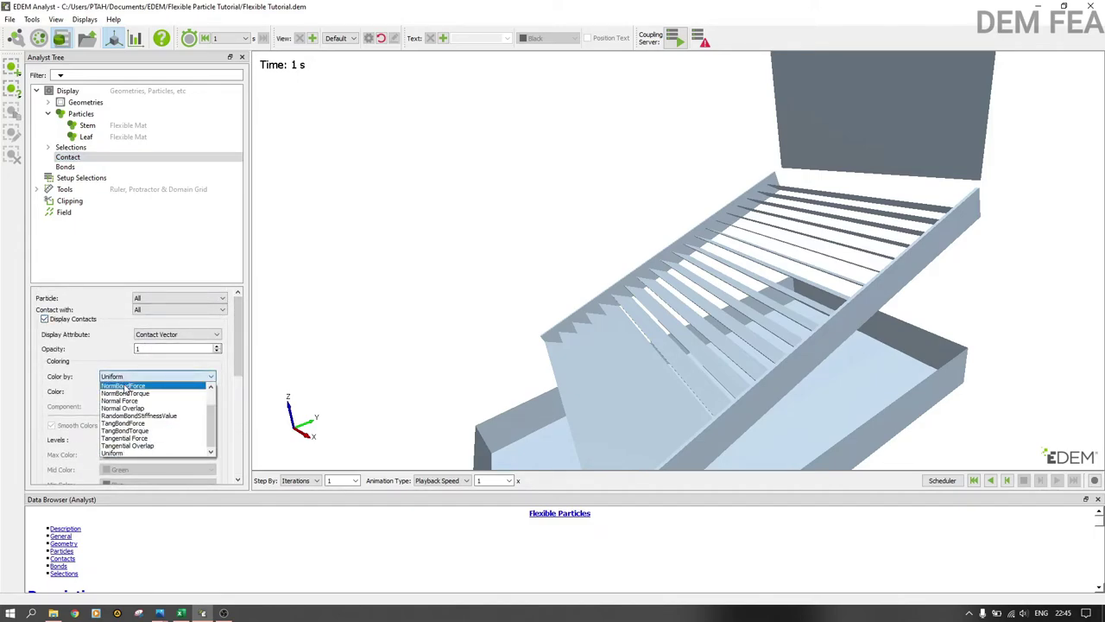
pyautogui.scroll(3, 117, 416)
pyautogui.click(121, 386)
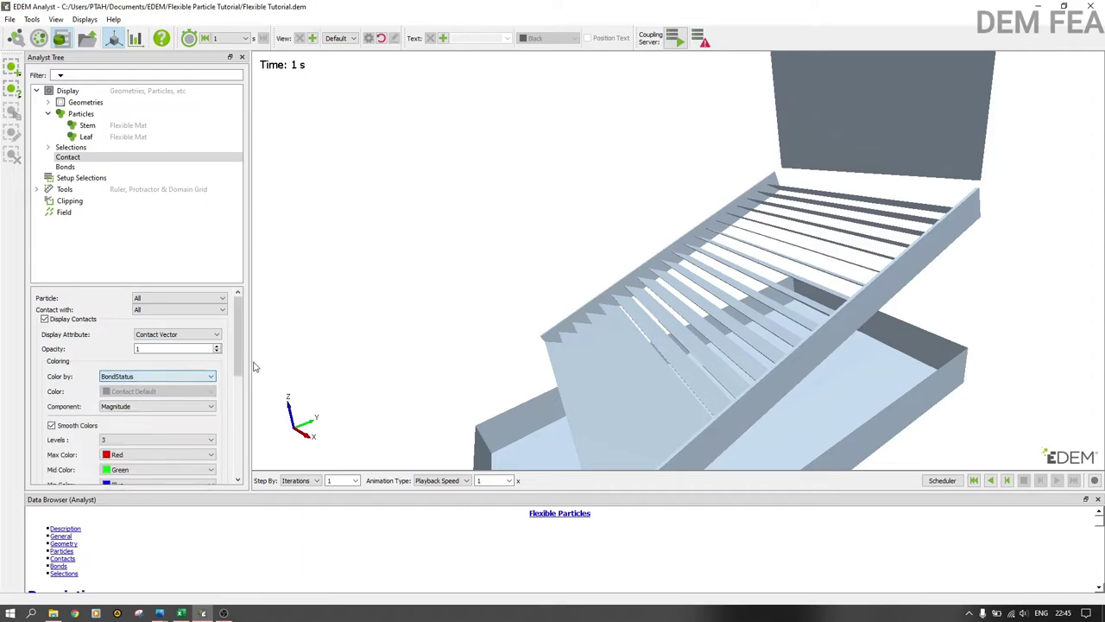
# Step: Turn on auto update for the contact color limits, show the BondStatus legend and apply the contact display
pyautogui.scroll(-5, 237, 365)
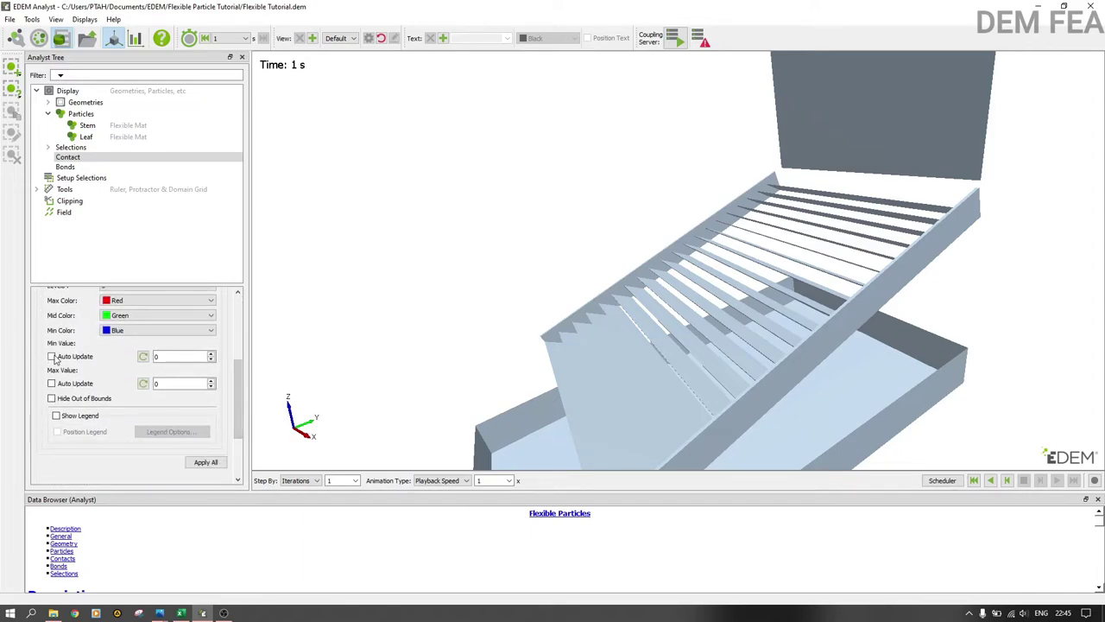
pyautogui.click(52, 384)
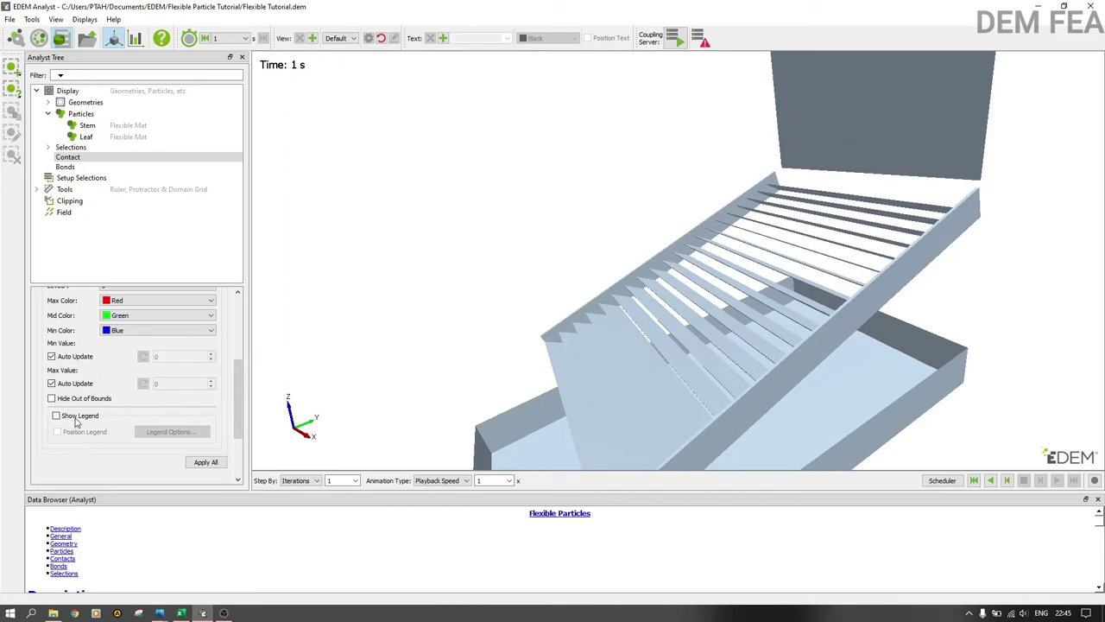
pyautogui.click(56, 415)
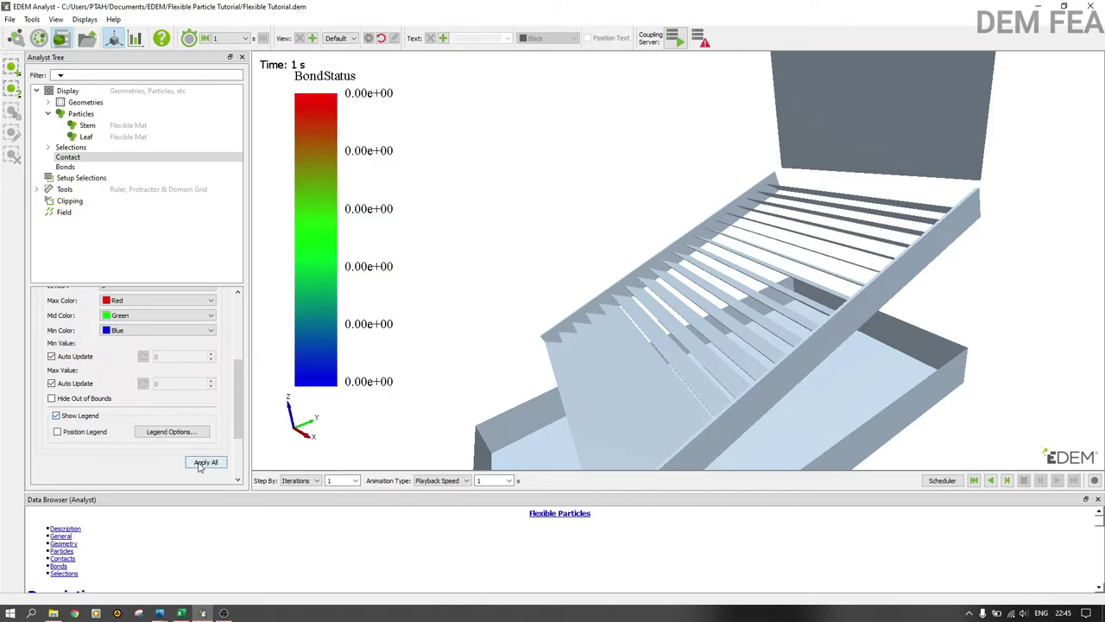
pyautogui.click(200, 465)
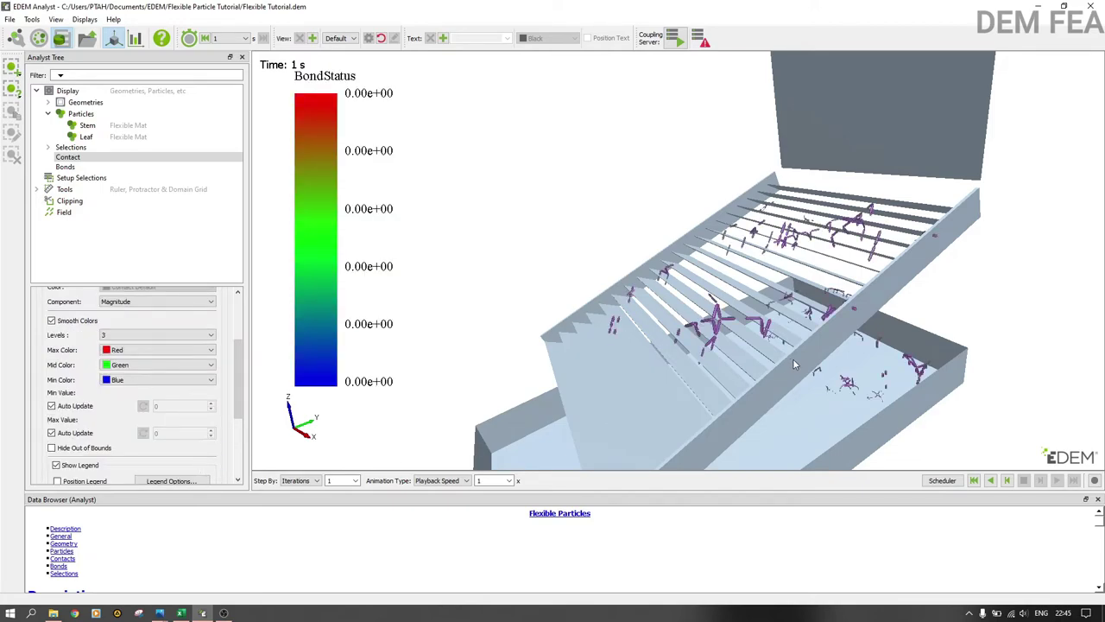
# Step: Turn off auto update for the BondStatus color limits and set both the minimum and maximum value to 1
pyautogui.moveTo(793, 364); pyautogui.dragTo(644, 423)
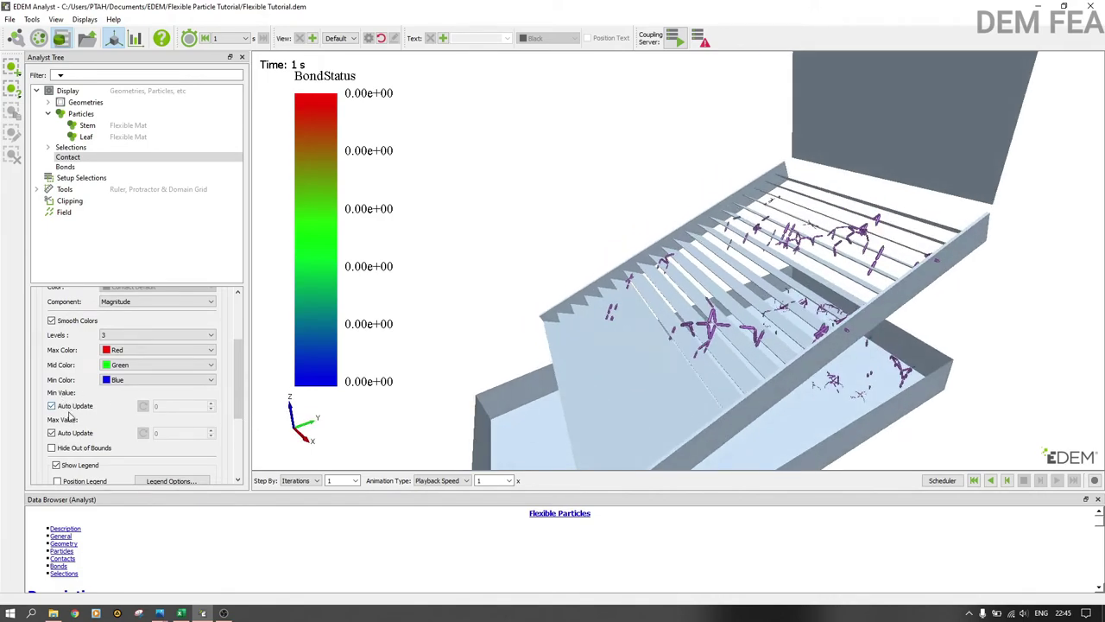
pyautogui.moveTo(665, 351); pyautogui.dragTo(643, 321)
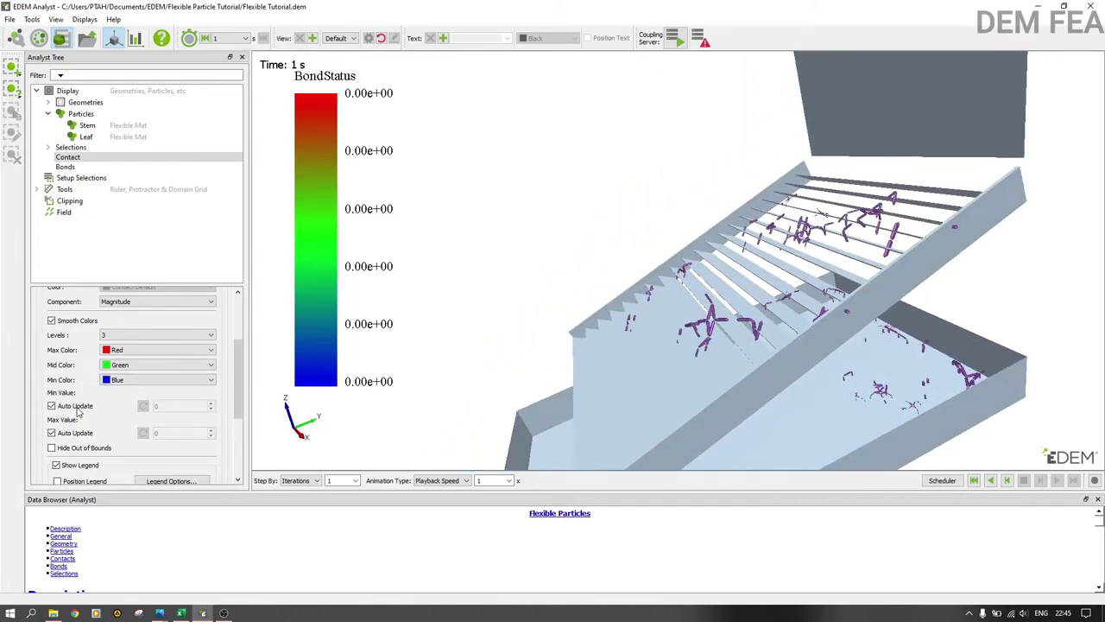
pyautogui.click(51, 406)
pyautogui.click(72, 434)
pyautogui.click(174, 406)
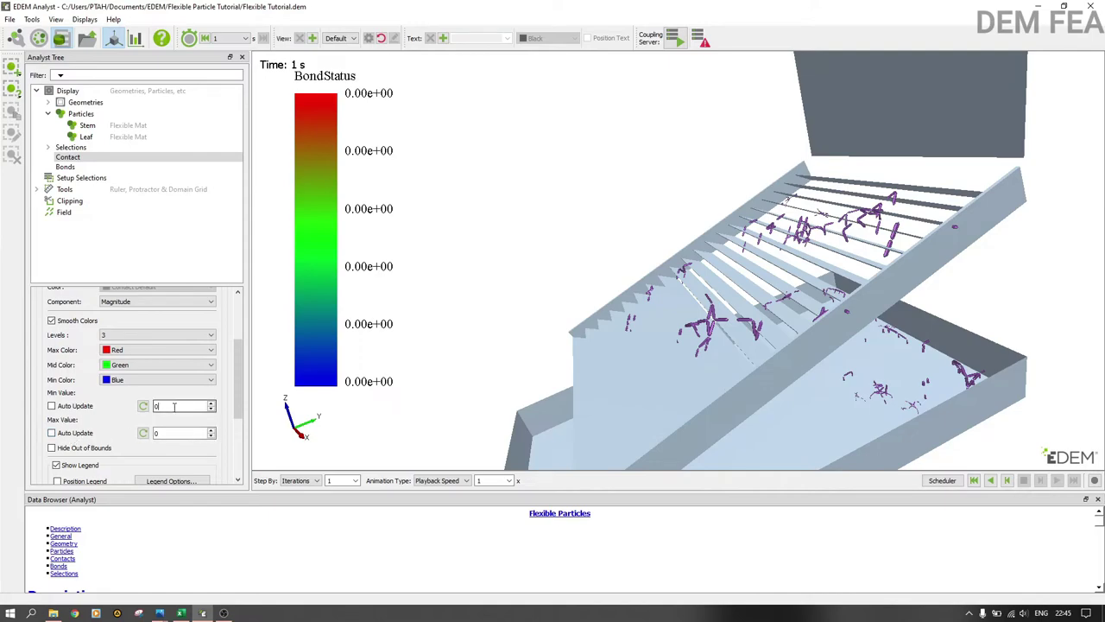
pyautogui.write('1')
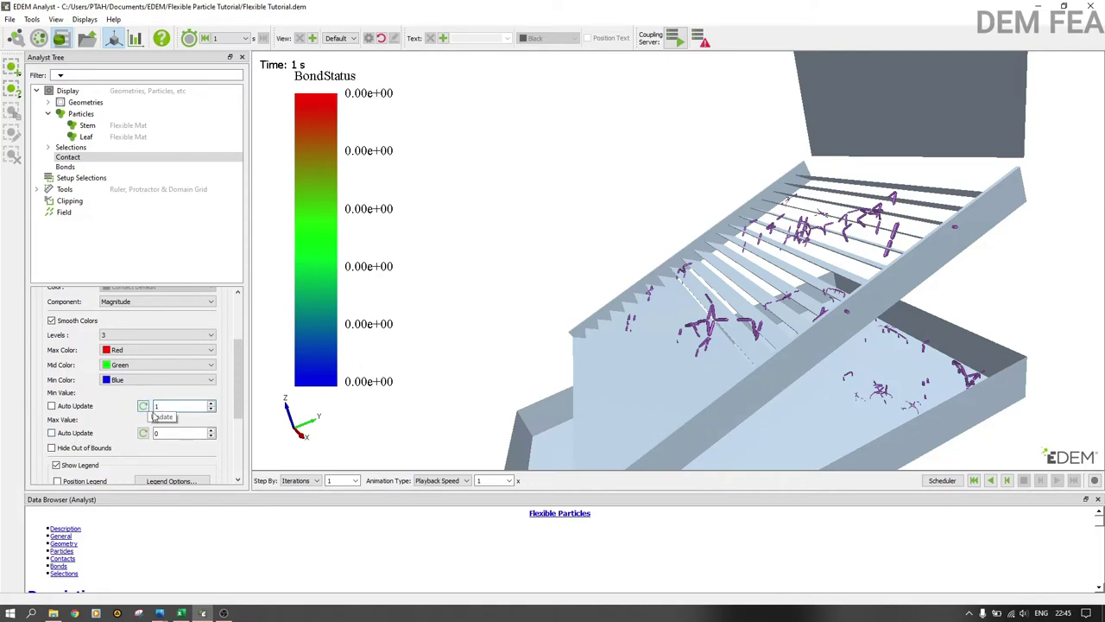
pyautogui.click(157, 433)
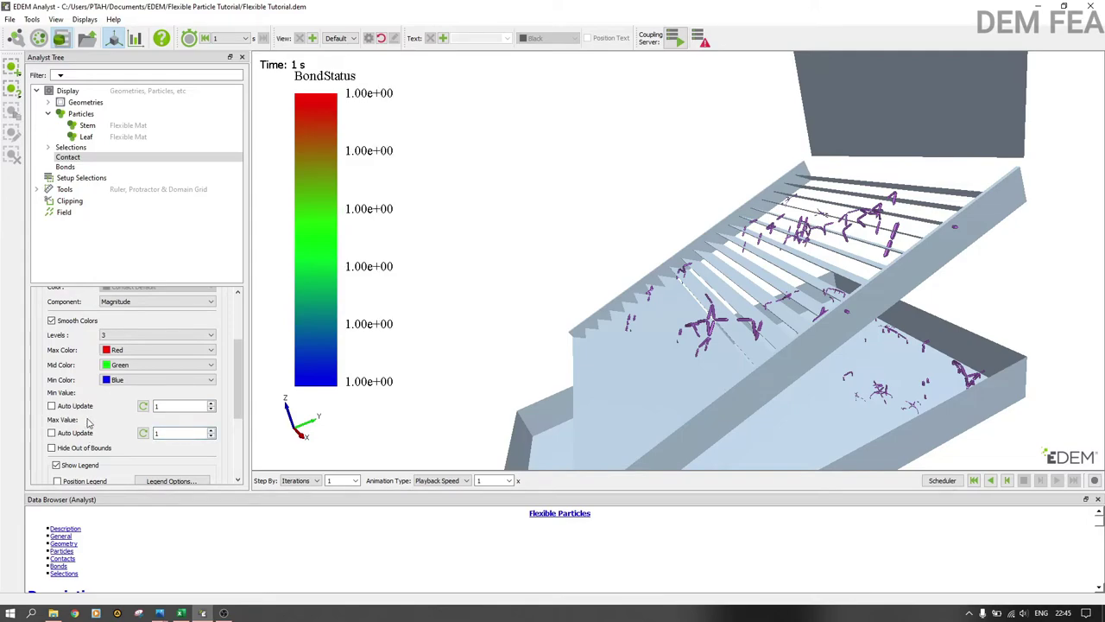
pyautogui.moveTo(239, 410); pyautogui.dragTo(240, 473)
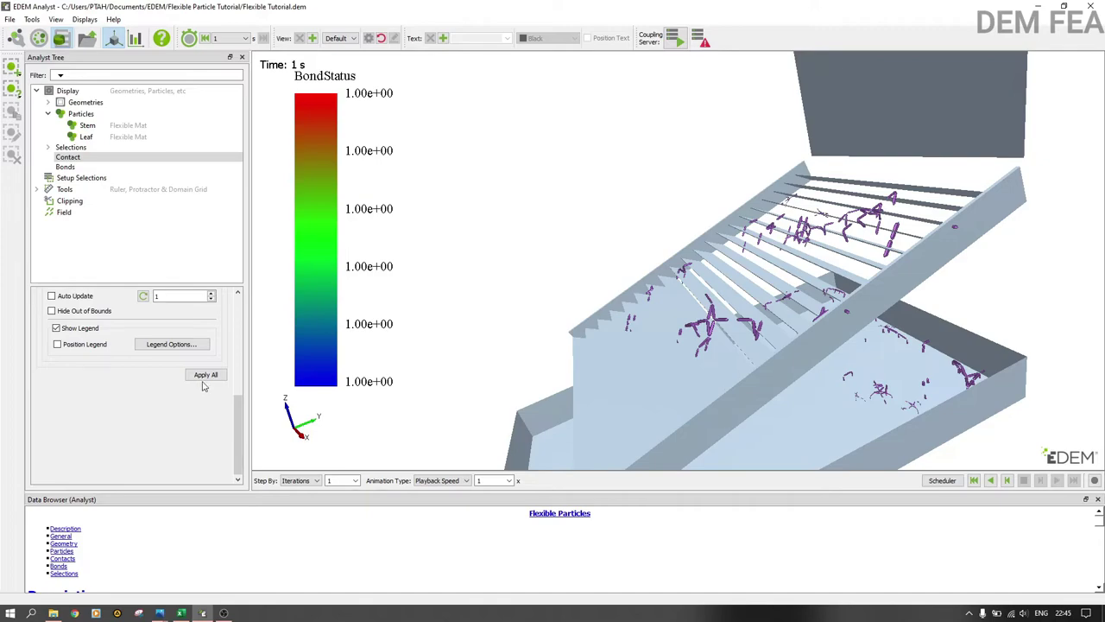
pyautogui.scroll(3, 205, 376)
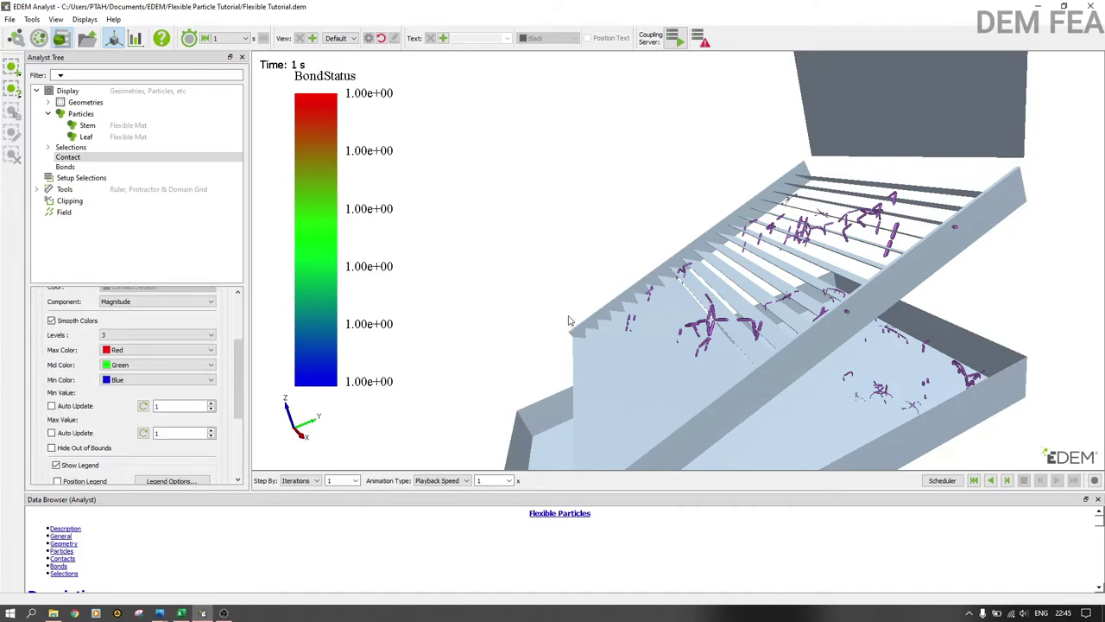
pyautogui.moveTo(569, 321); pyautogui.dragTo(458, 337)
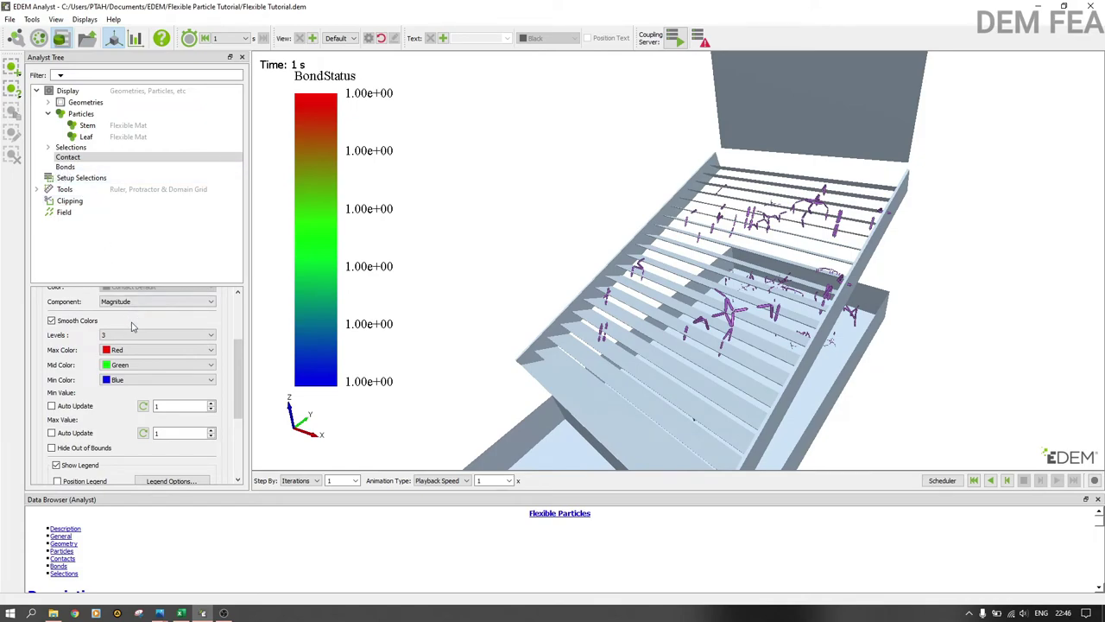
pyautogui.scroll(3, 132, 325)
pyautogui.click(125, 377)
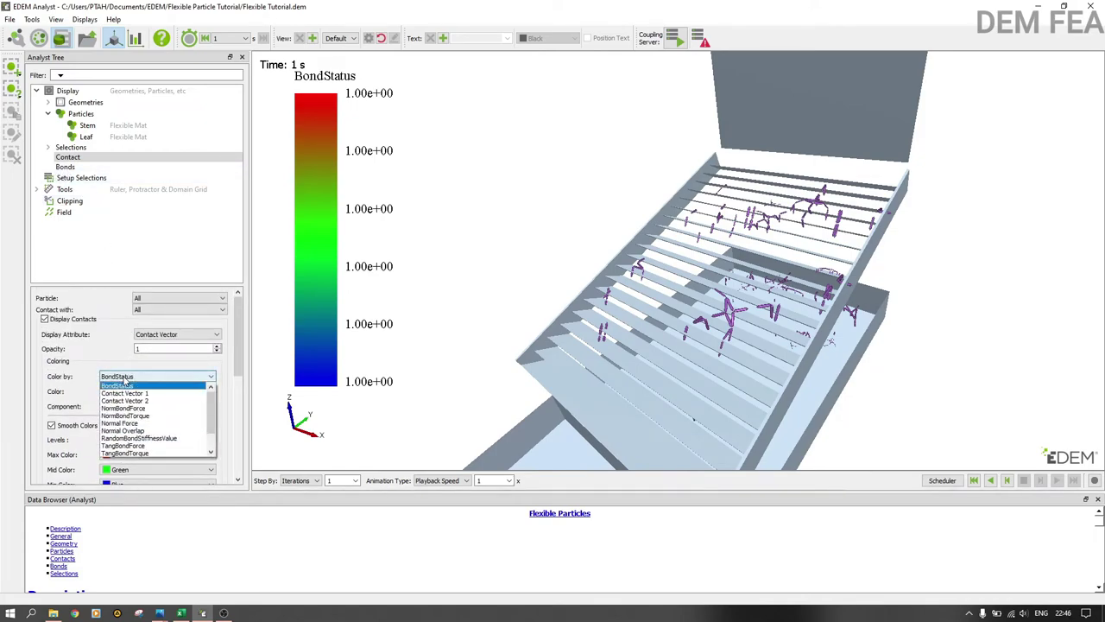
pyautogui.click(132, 386)
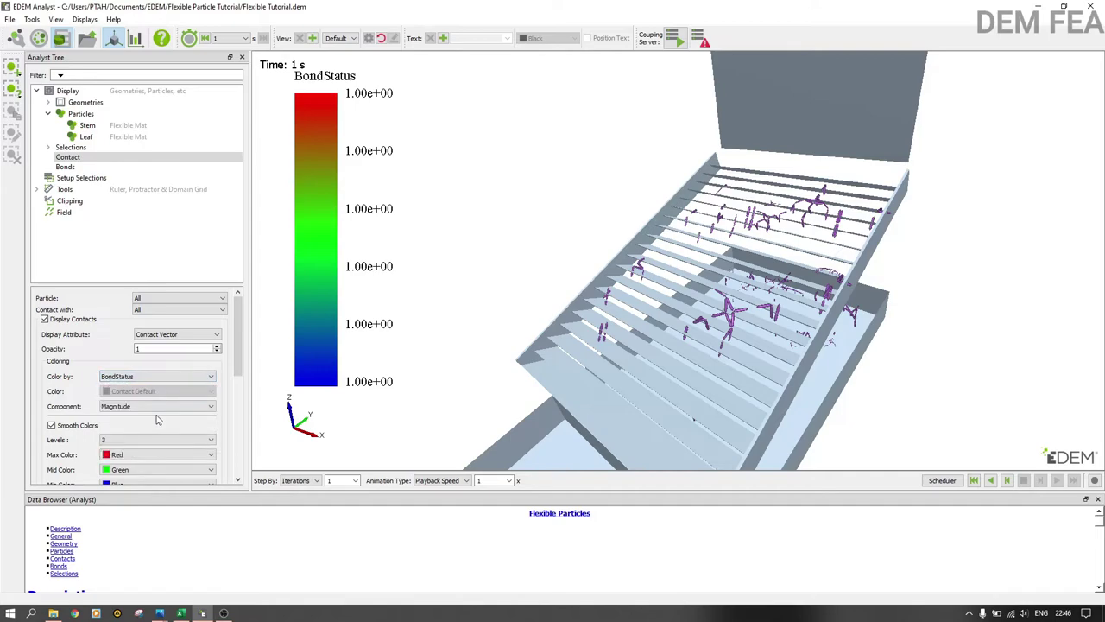
pyautogui.moveTo(239, 367); pyautogui.dragTo(240, 425)
pyautogui.scroll(5, 194, 363)
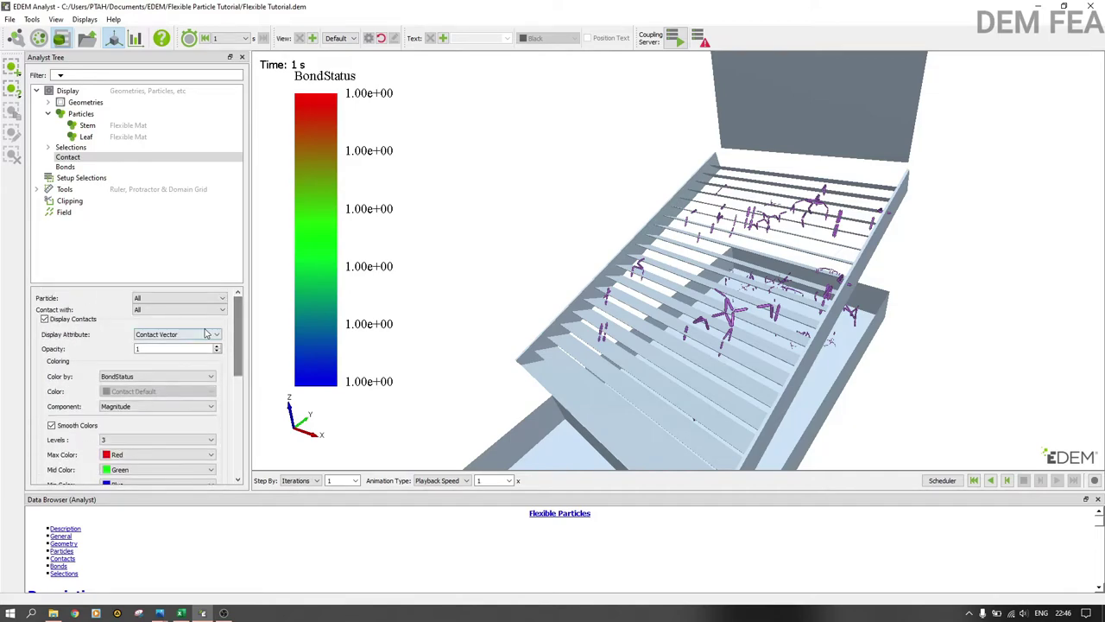
pyautogui.click(193, 336)
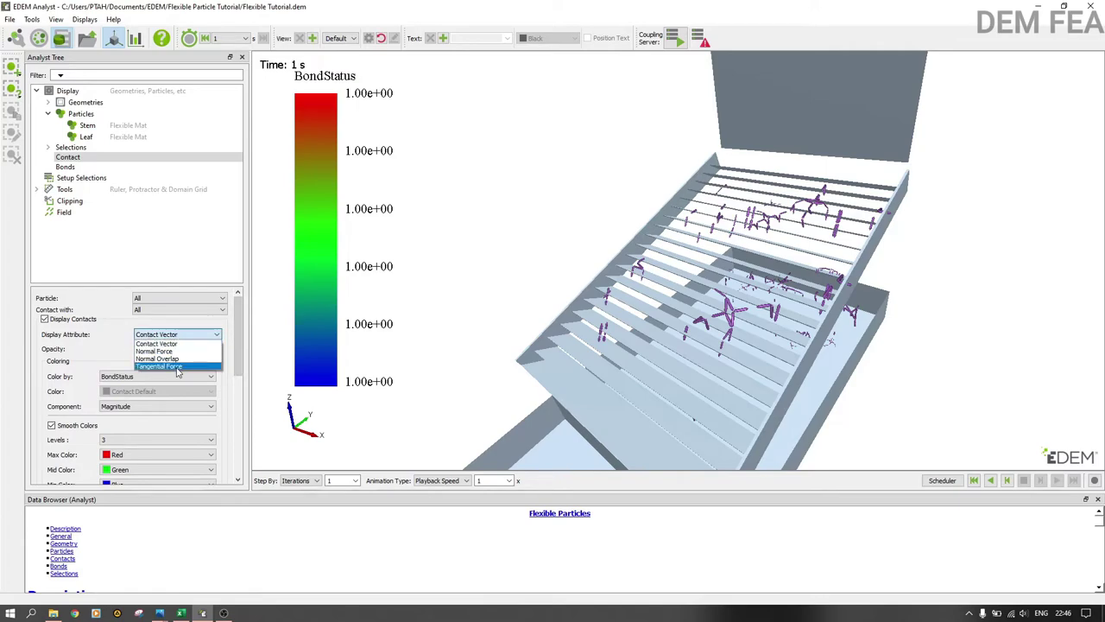
pyautogui.click(181, 339)
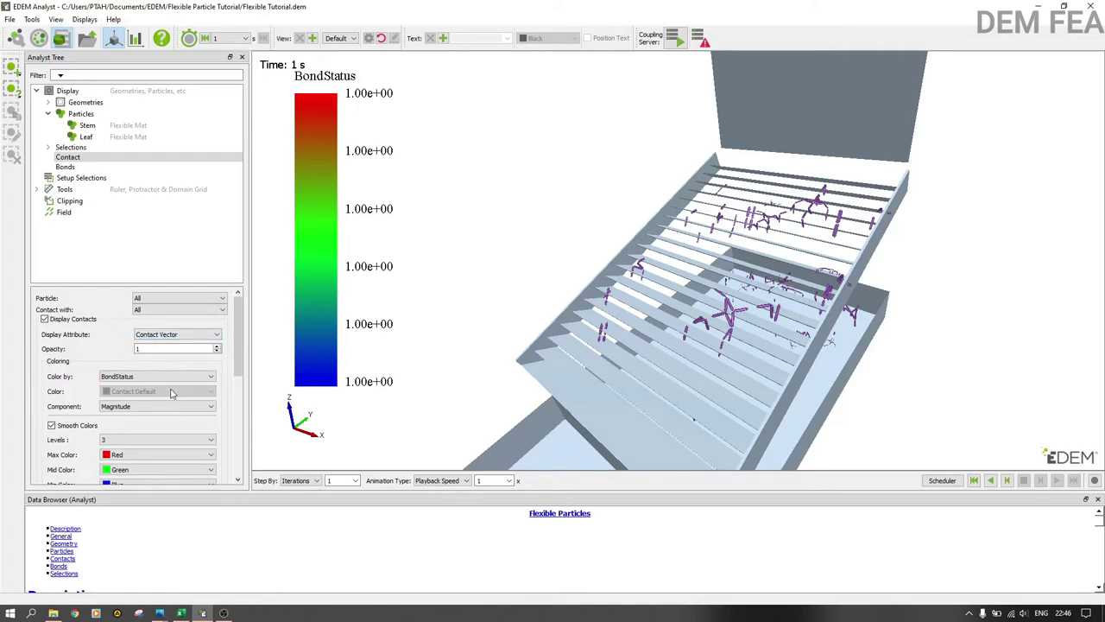
# Step: Set the minimum value of the contacts' BondStatus color range to 0 and apply it
pyautogui.scroll(-5, 198, 388)
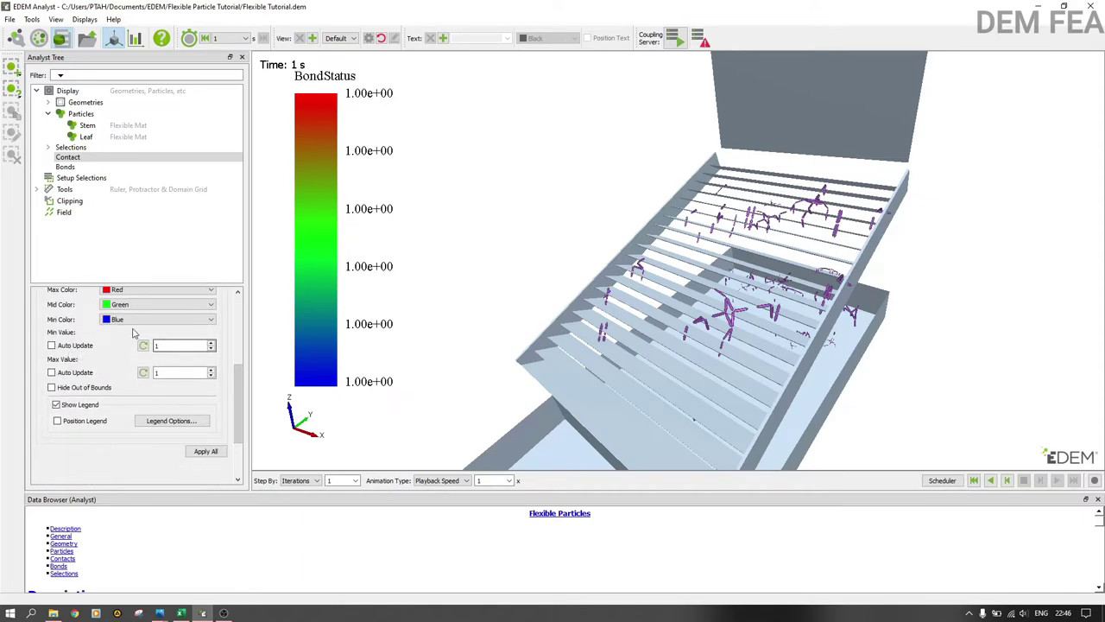
pyautogui.write('0')
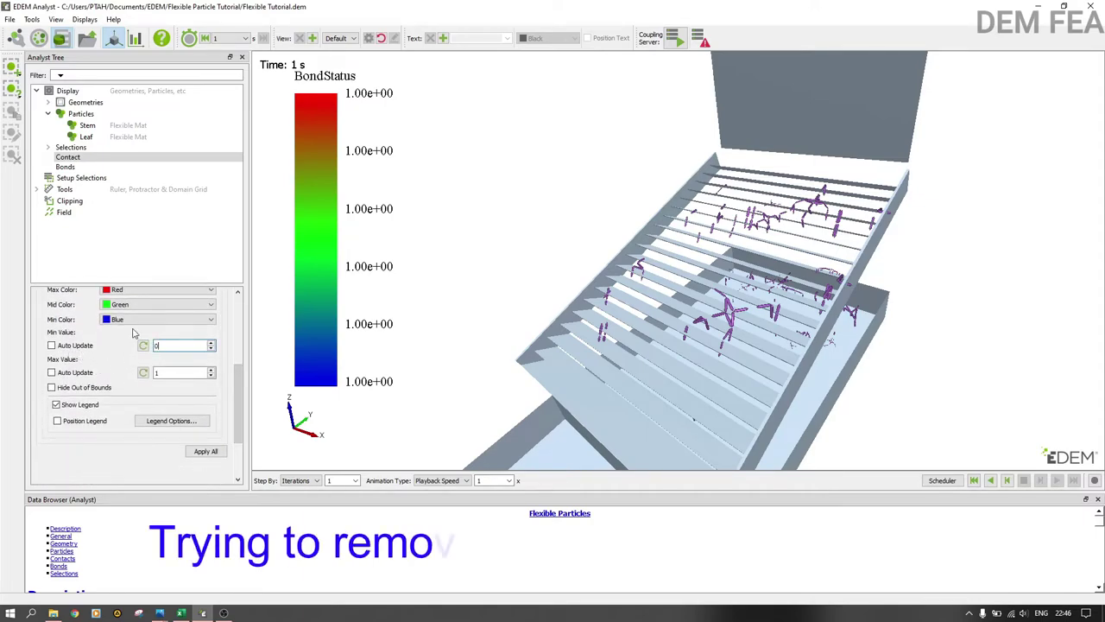
pyautogui.press('Return')
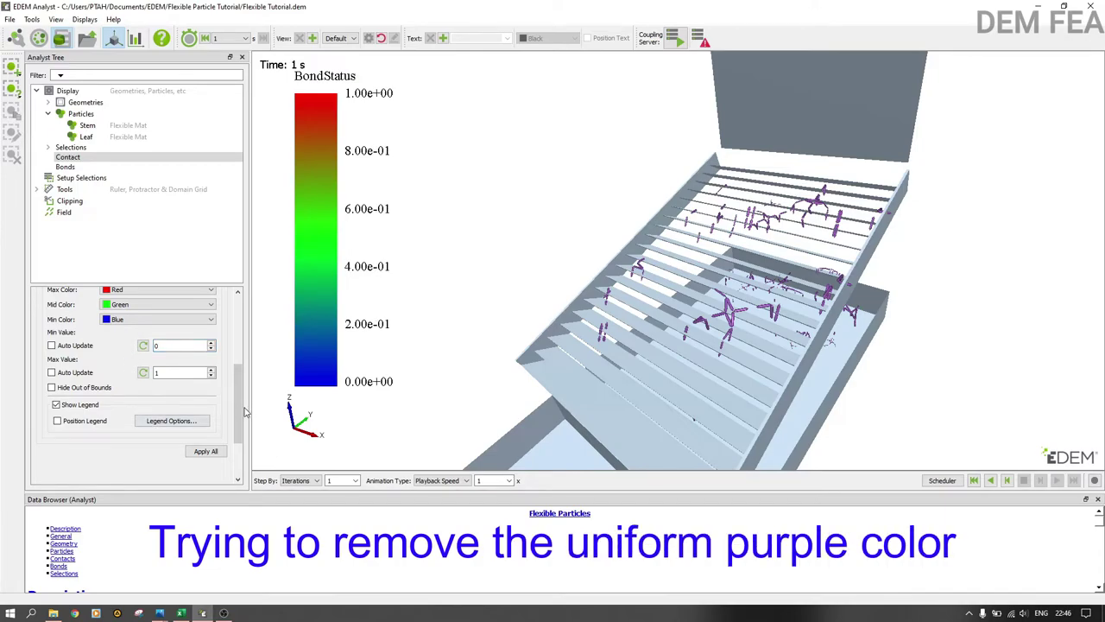
pyautogui.click(206, 451)
# Step: Replay the simulation from the start and examine the contact colors on the sieve up close
pyautogui.click(973, 480)
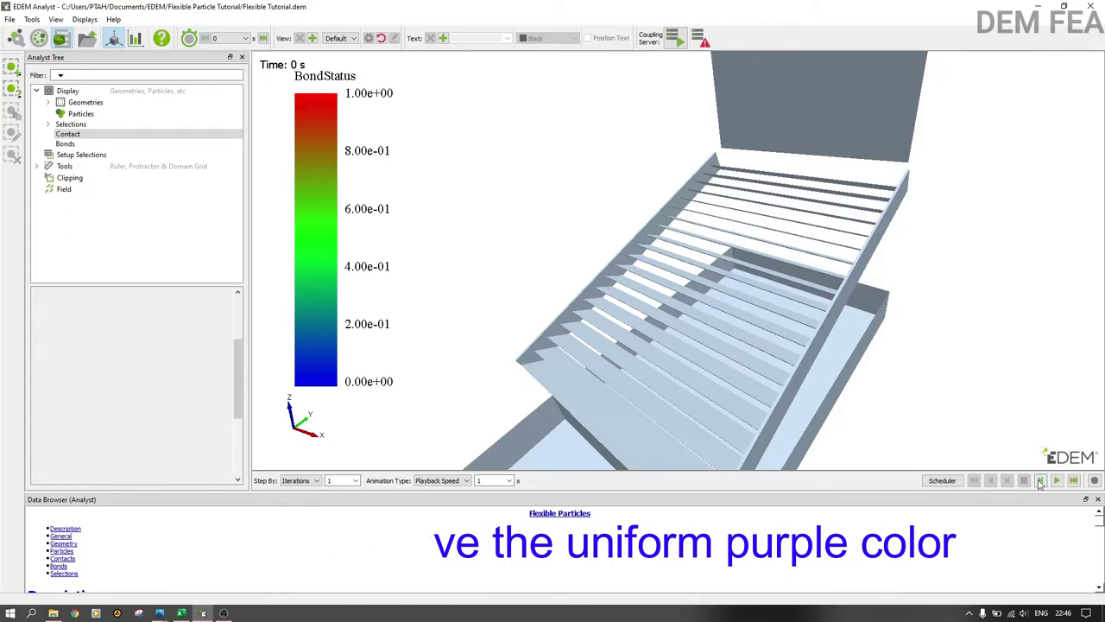
pyautogui.click(1057, 481)
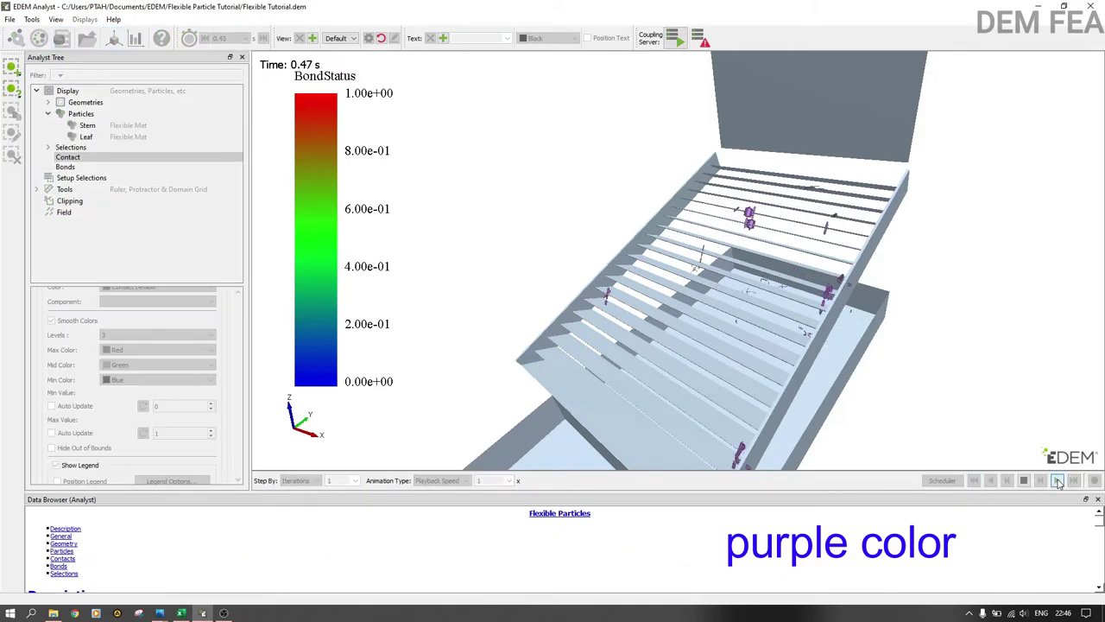
pyautogui.scroll(8, 815, 240)
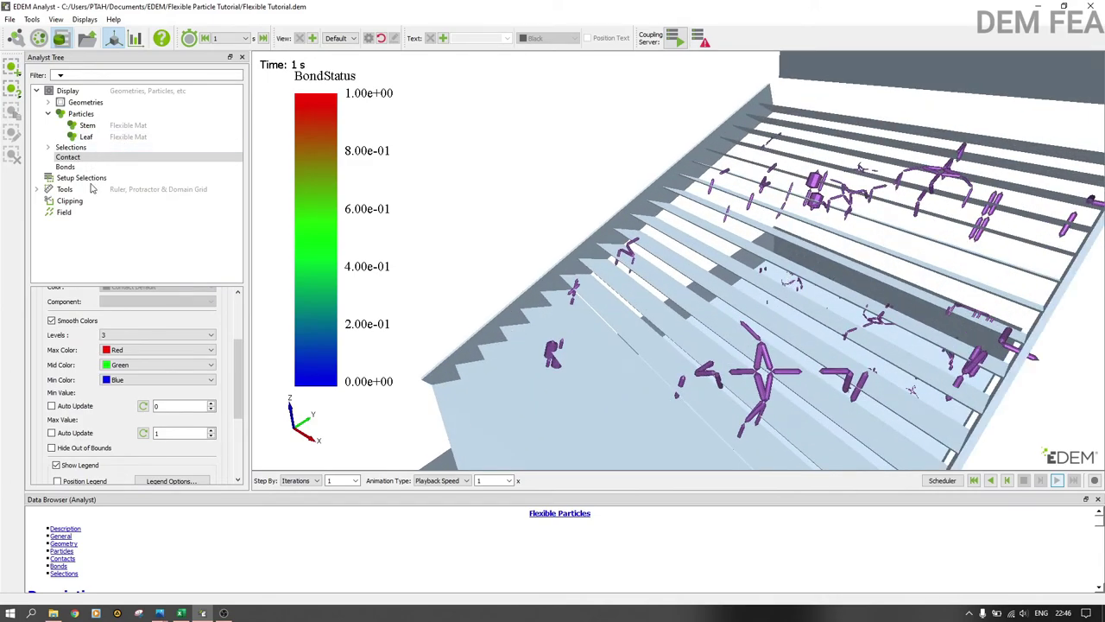
# Step: Turn on auto update for the maximum BondStatus value and Hide Out of Bounds, and apply the contact display settings
pyautogui.scroll(-1, 226, 423)
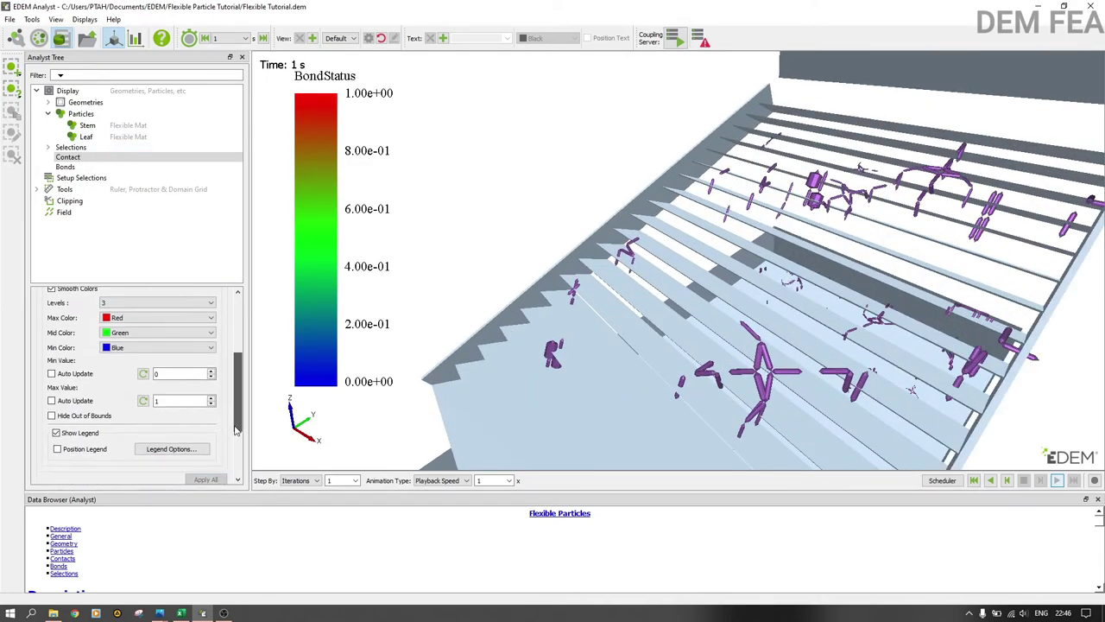
pyautogui.click(52, 400)
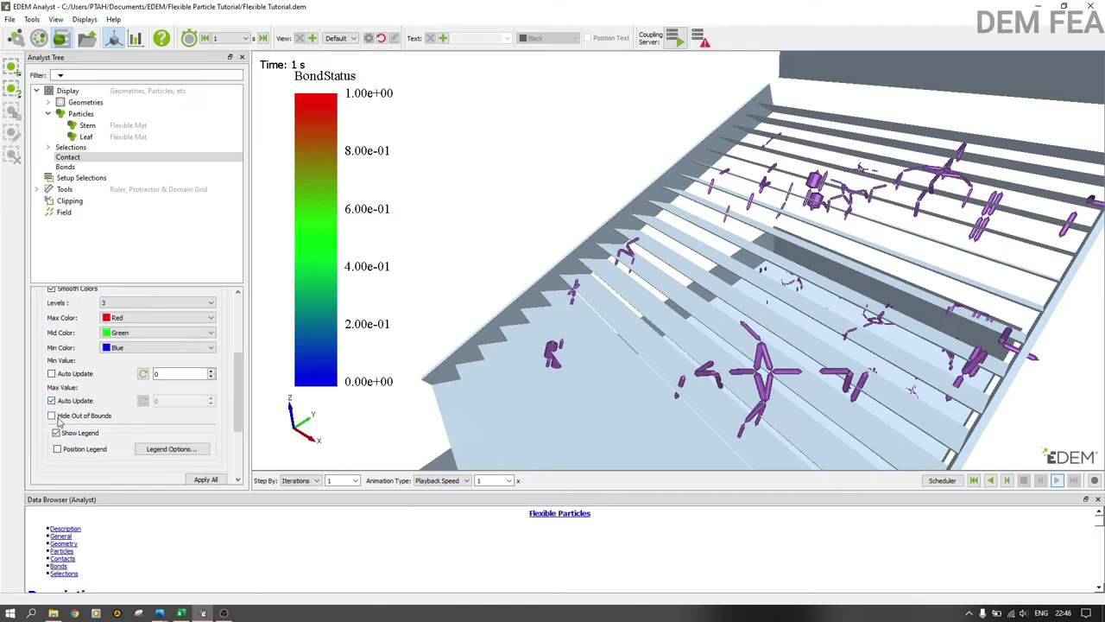
pyautogui.click(52, 415)
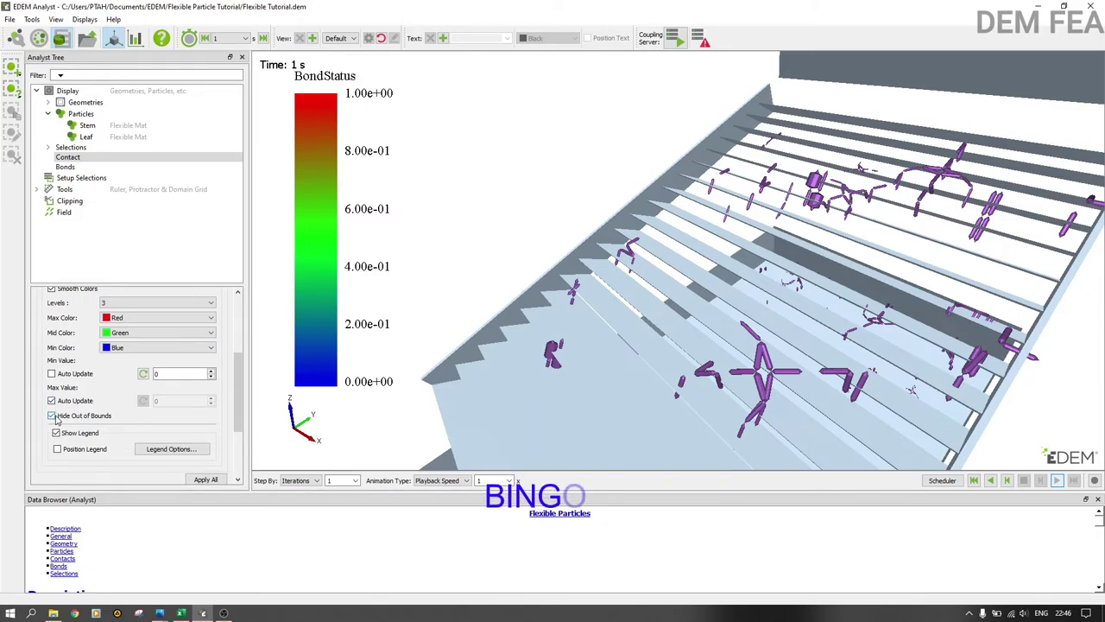
pyautogui.click(206, 479)
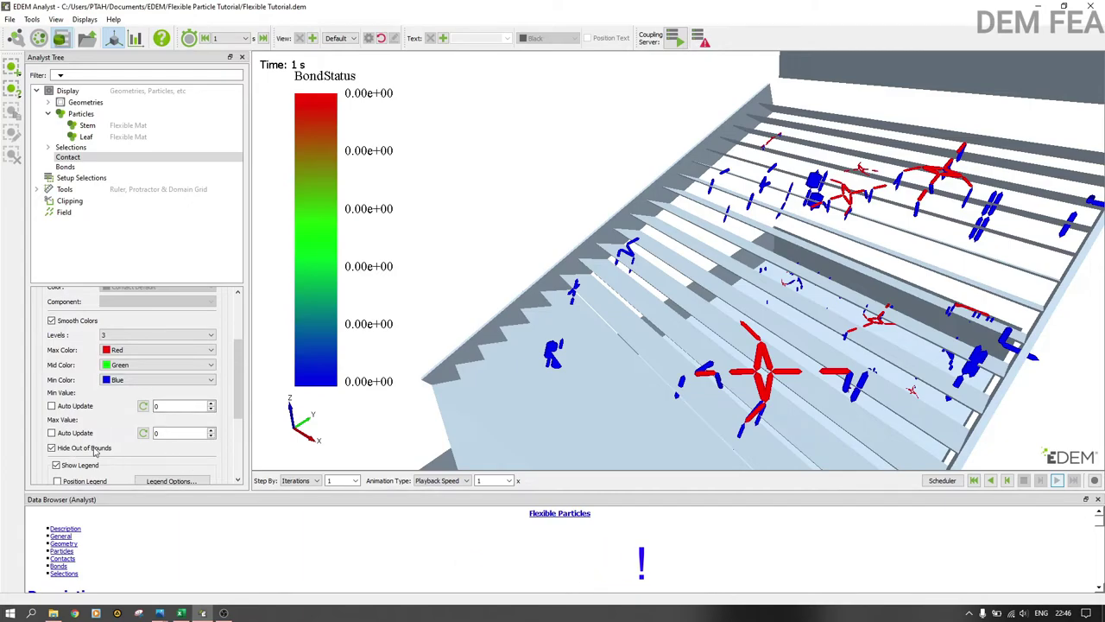
pyautogui.moveTo(582, 376); pyautogui.dragTo(858, 258)
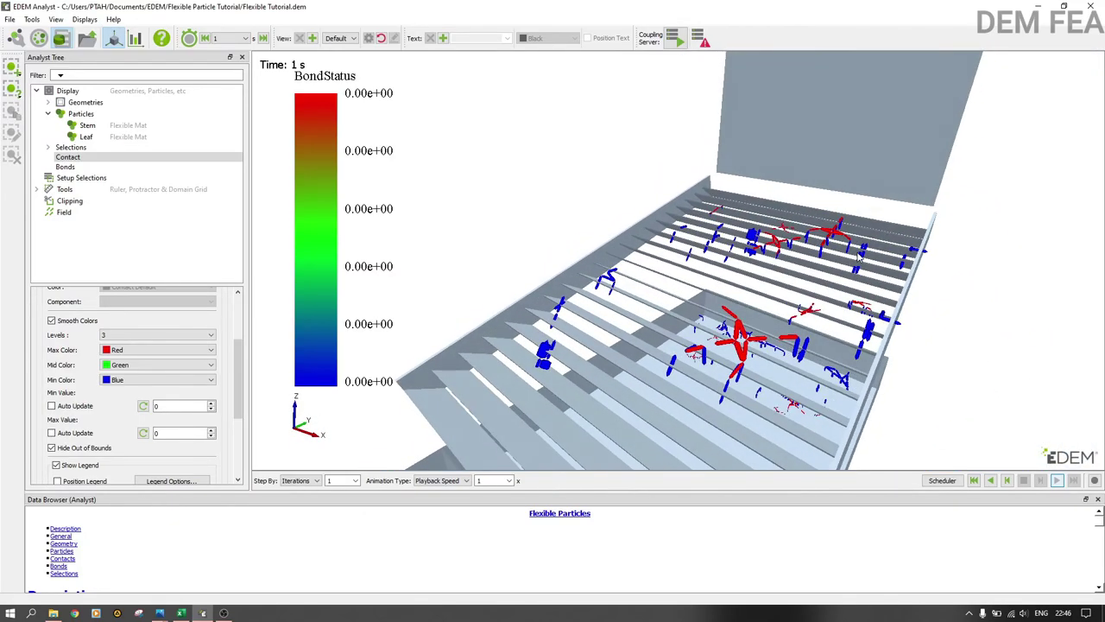
# Step: Turn on auto update for both BondStatus color limits and replay the simulation from the start
pyautogui.click(84, 407)
pyautogui.click(77, 435)
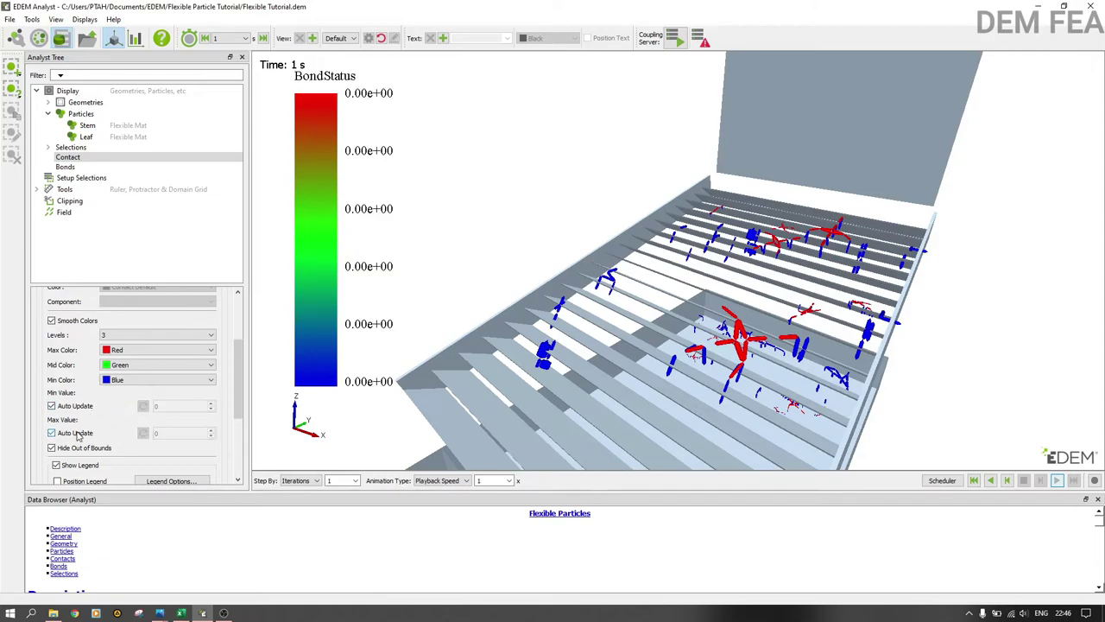
pyautogui.click(990, 481)
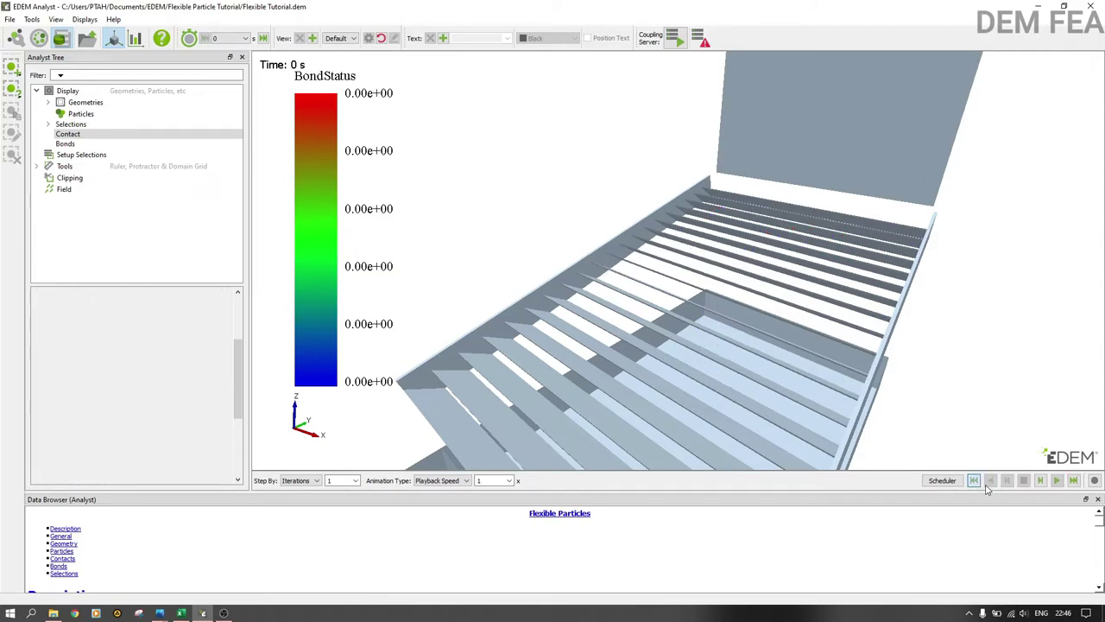
pyautogui.click(1055, 481)
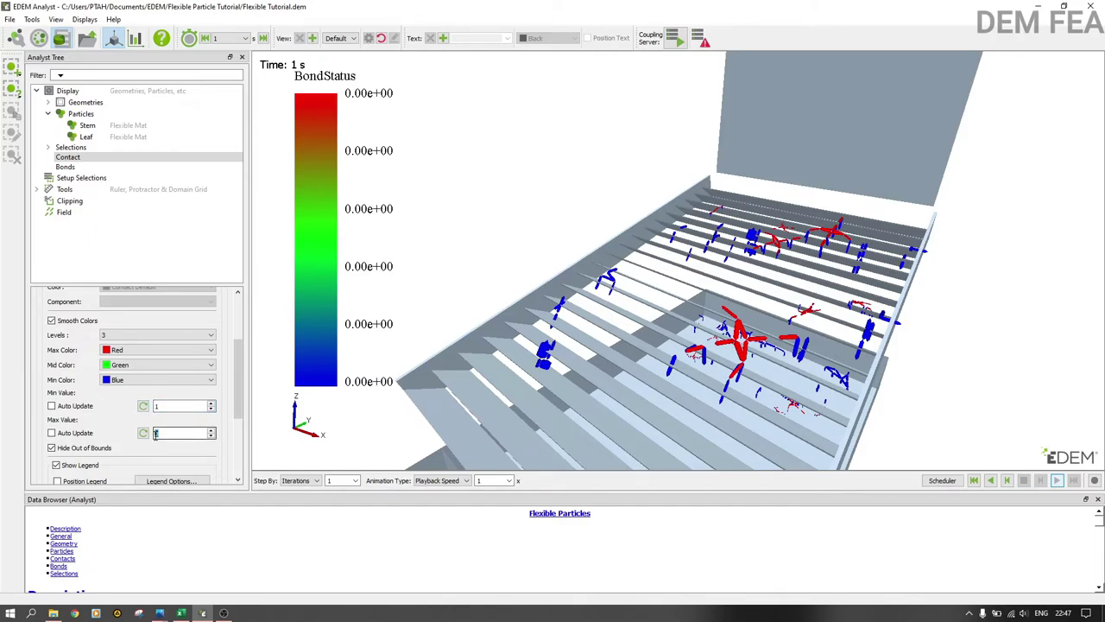
# Step: With auto update off, set the BondStatus color limits to a minimum of 0 and a maximum of 1 and apply them
pyautogui.scroll(-2, 182, 406)
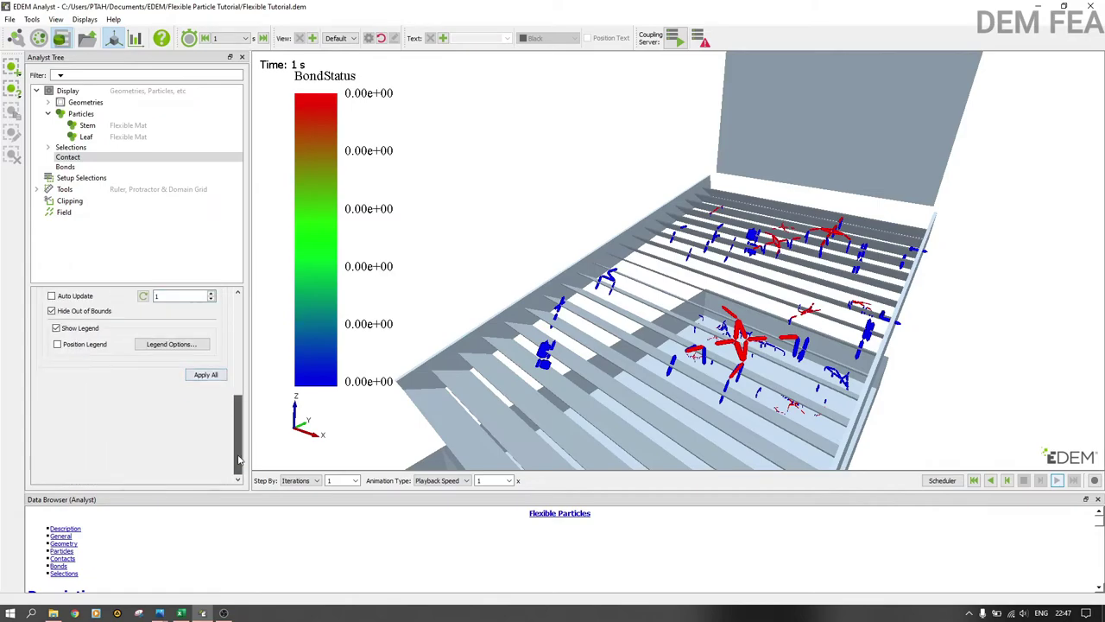
pyautogui.click(207, 440)
pyautogui.scroll(2, 194, 382)
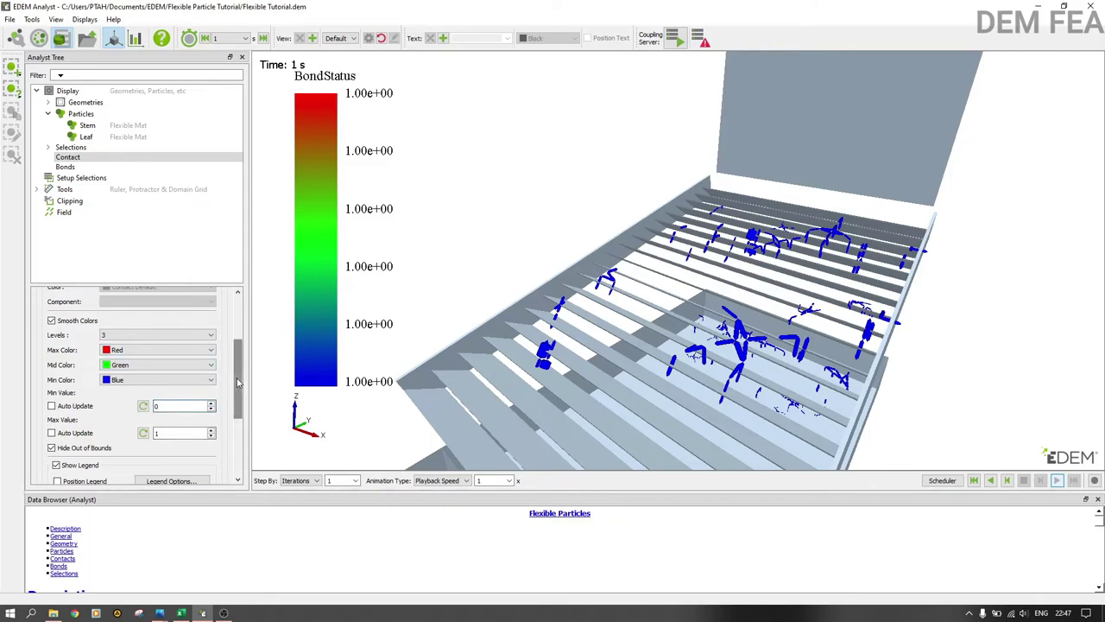
pyautogui.moveTo(236, 384); pyautogui.dragTo(231, 433)
pyautogui.click(207, 389)
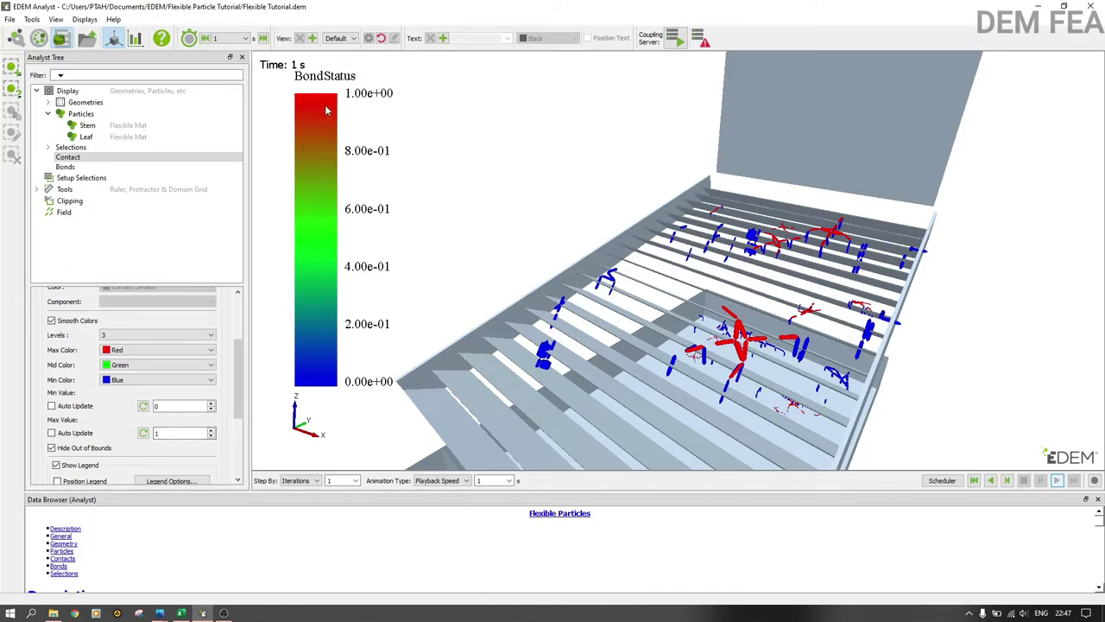
pyautogui.scroll(2, 744, 339)
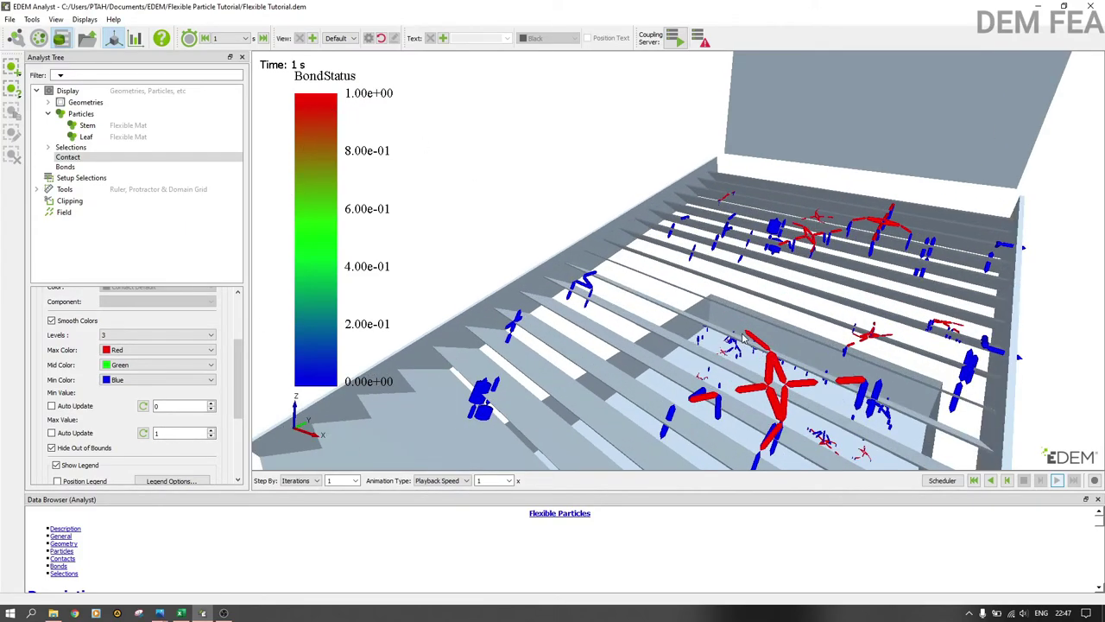
pyautogui.scroll(-2, 745, 340)
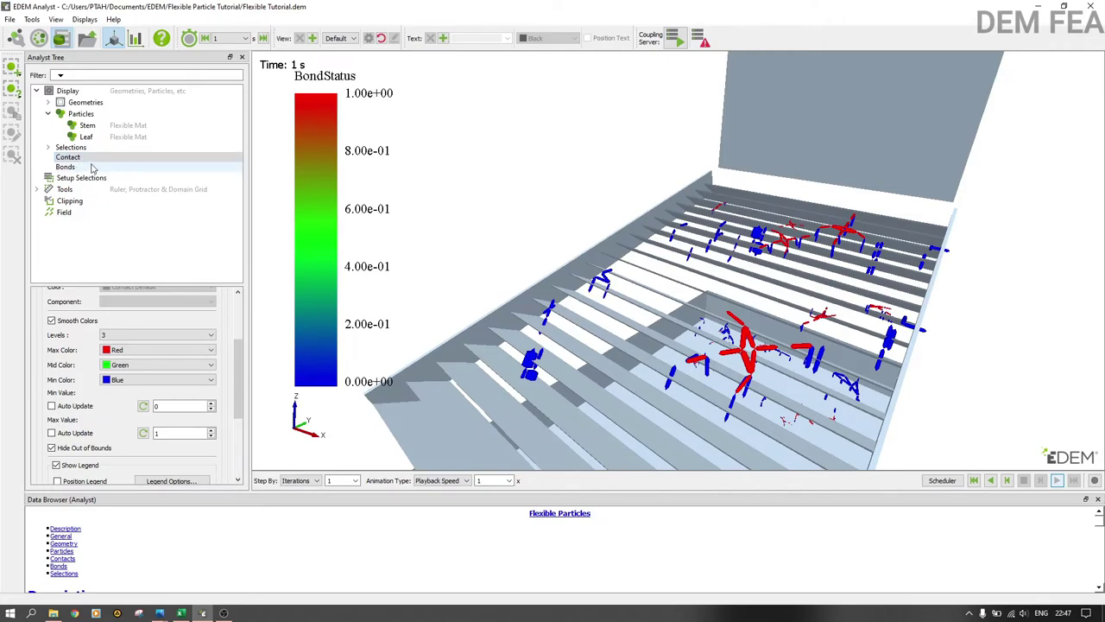
# Step: Turn the display of all particles back on and apply it, keeping the colored contacts shown
pyautogui.click(82, 116)
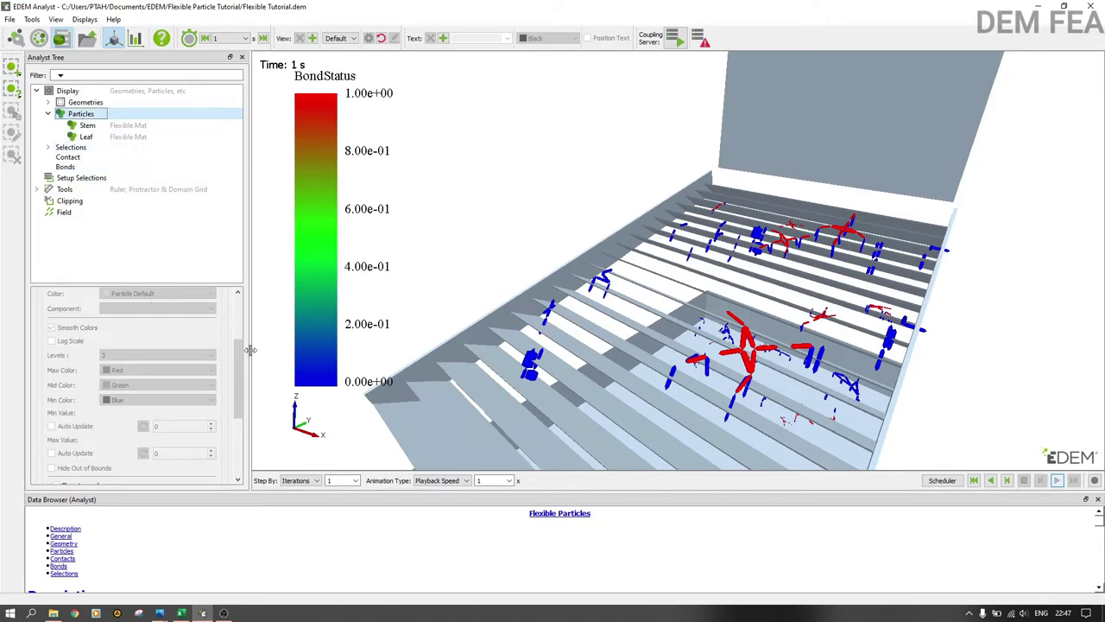
pyautogui.moveTo(248, 374); pyautogui.dragTo(239, 423)
pyautogui.click(93, 296)
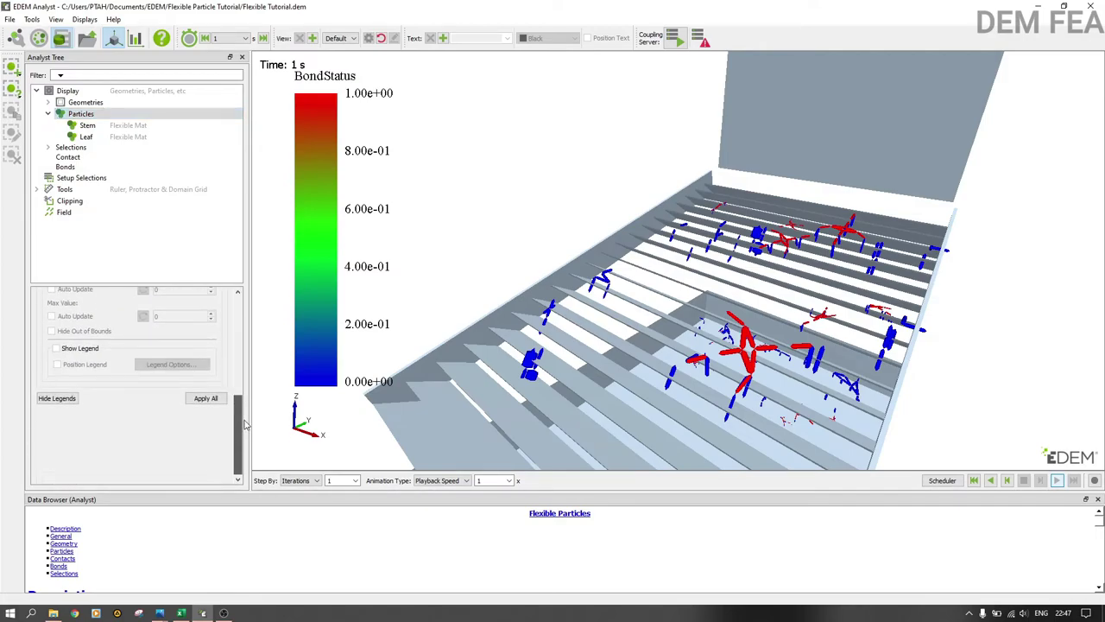
pyautogui.click(205, 398)
# Step: Examine the particles and their red and blue BondStatus contacts on the sieve from several angles and distances
pyautogui.scroll(2, 725, 393)
pyautogui.moveTo(725, 393); pyautogui.dragTo(836, 306)
pyautogui.moveTo(947, 325); pyautogui.dragTo(788, 361)
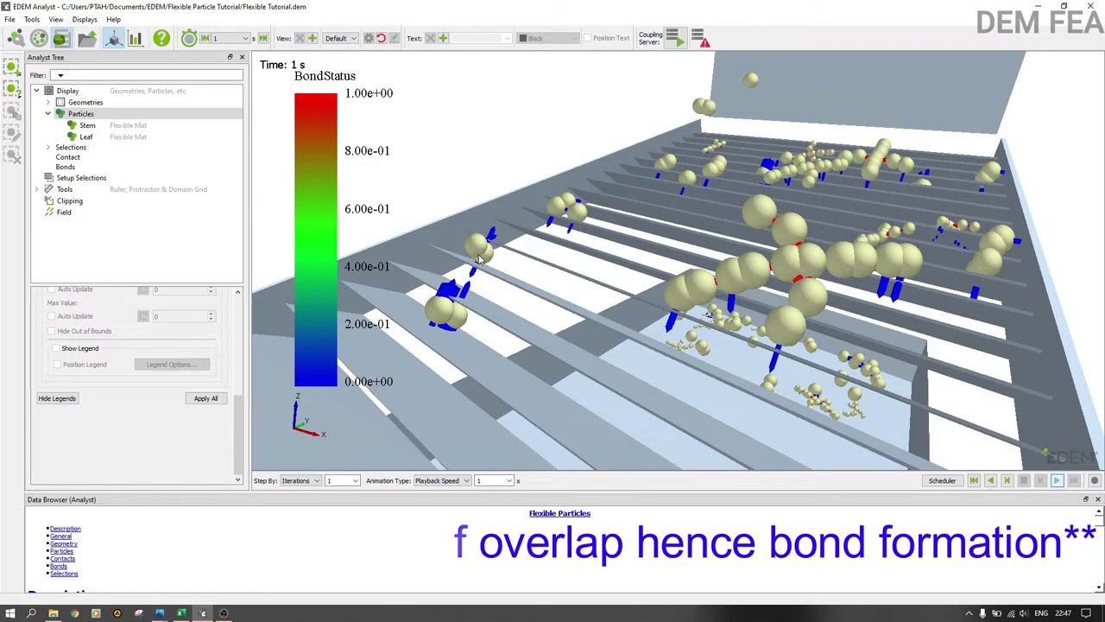
pyautogui.scroll(3, 475, 252)
pyautogui.scroll(-2, 481, 259)
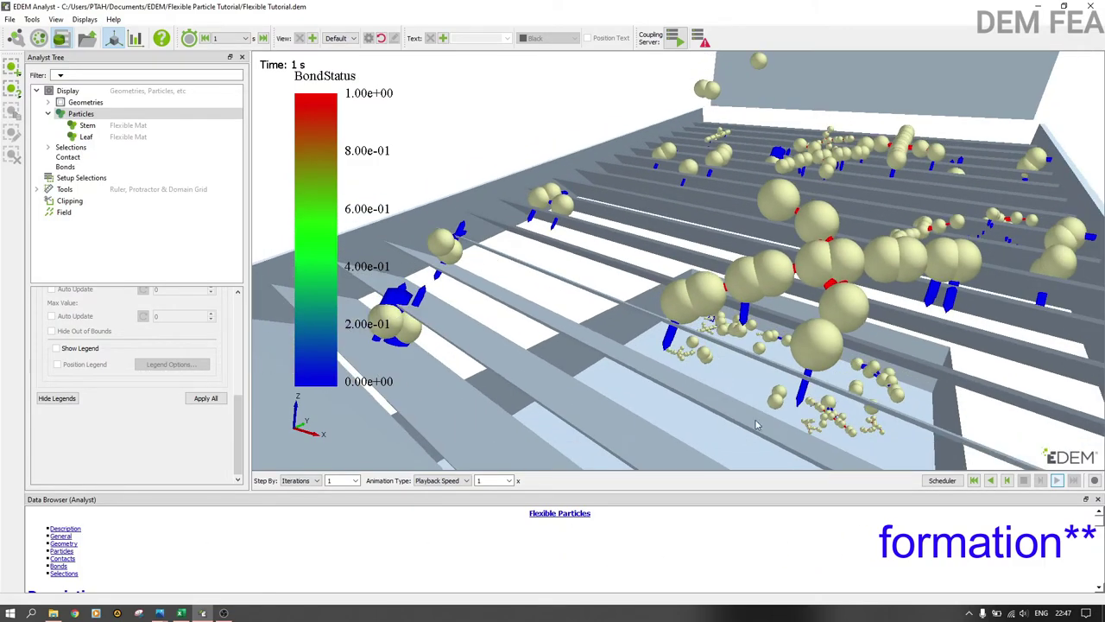
pyautogui.scroll(5, 481, 259)
pyautogui.moveTo(613, 180); pyautogui.dragTo(557, 400)
pyautogui.scroll(-5, 557, 400)
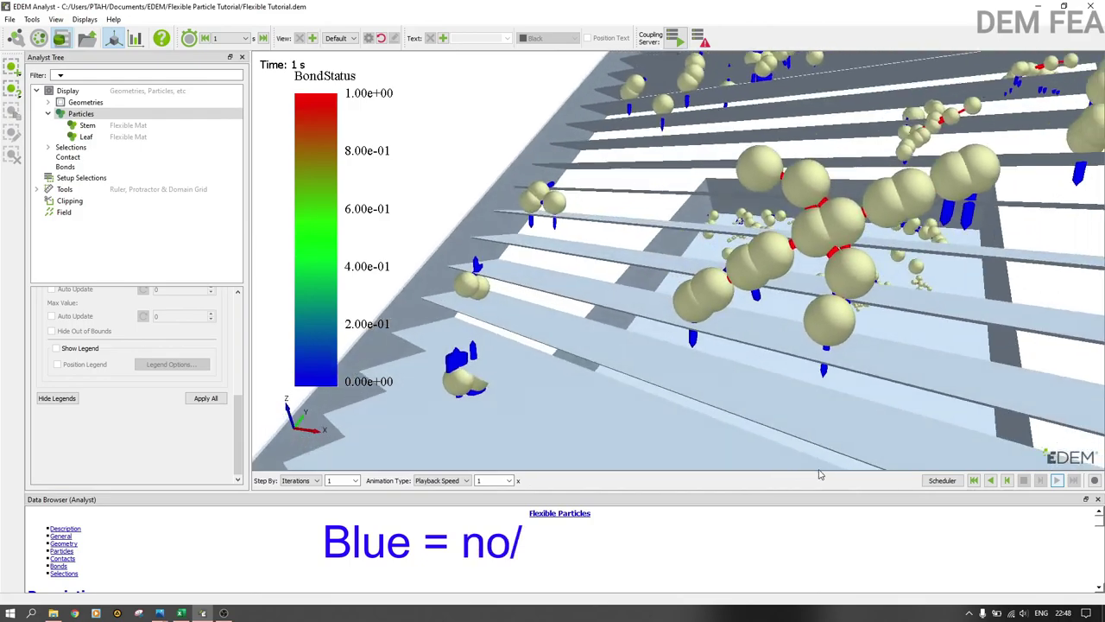
pyautogui.moveTo(812, 380); pyautogui.dragTo(871, 348)
pyautogui.moveTo(943, 261); pyautogui.dragTo(856, 412)
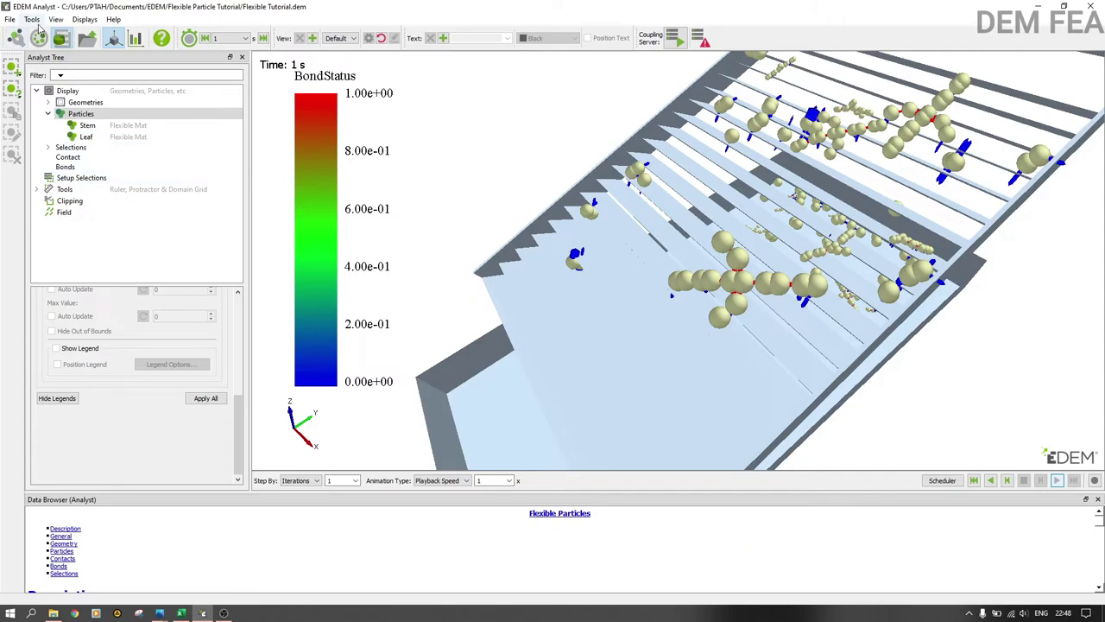
# Step: Open the results data export and add a new text-format configuration with the filename Bond
pyautogui.click(10, 19)
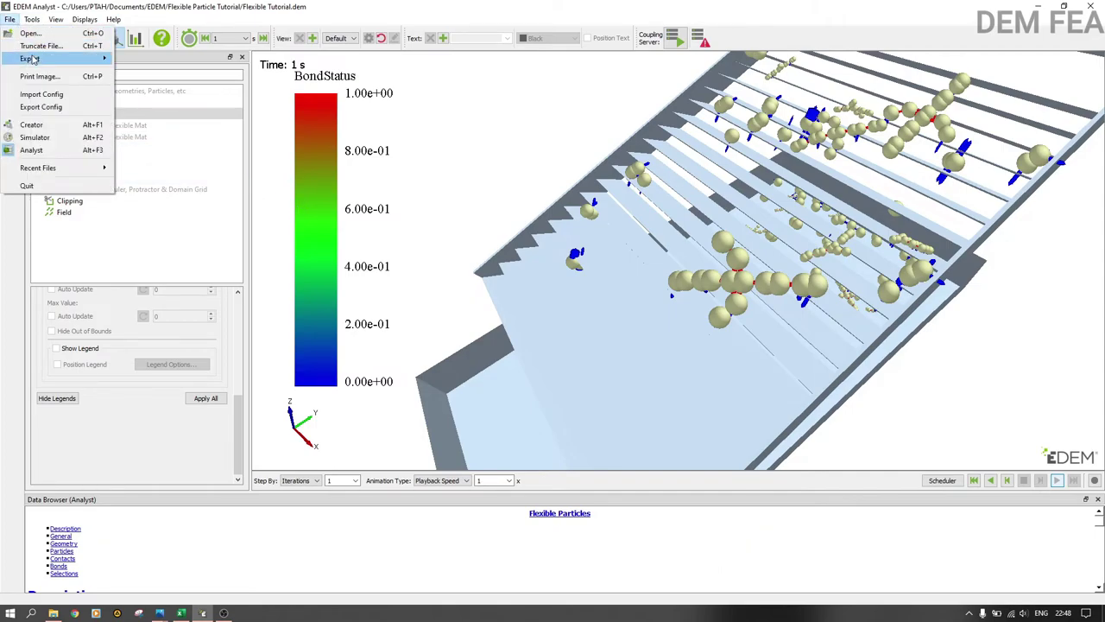
pyautogui.moveTo(34, 58)
pyautogui.click(168, 73)
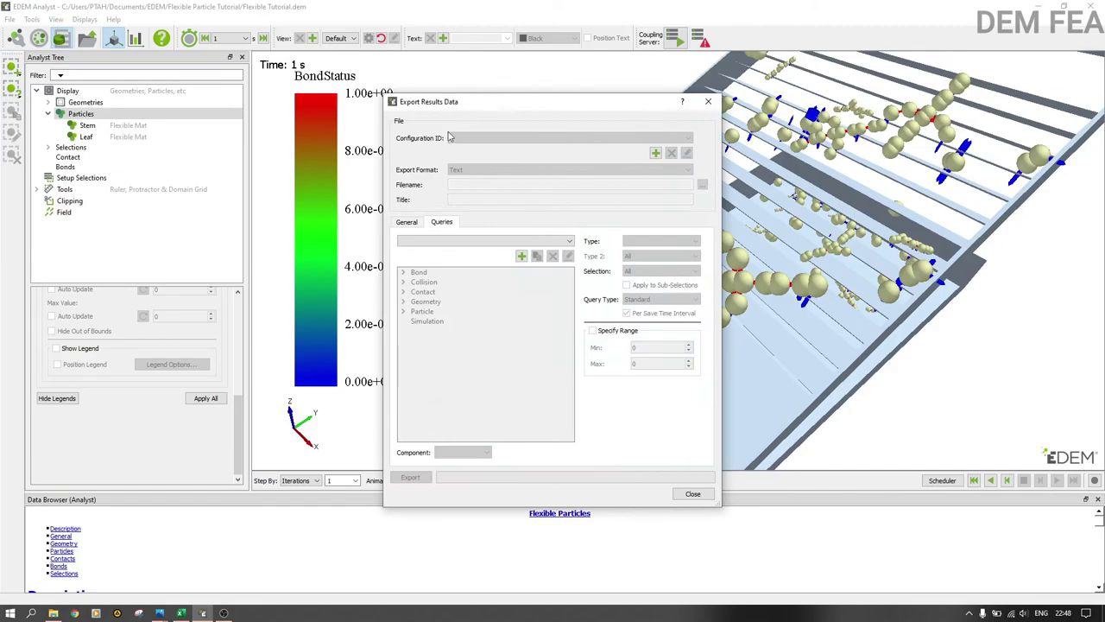
pyautogui.click(656, 154)
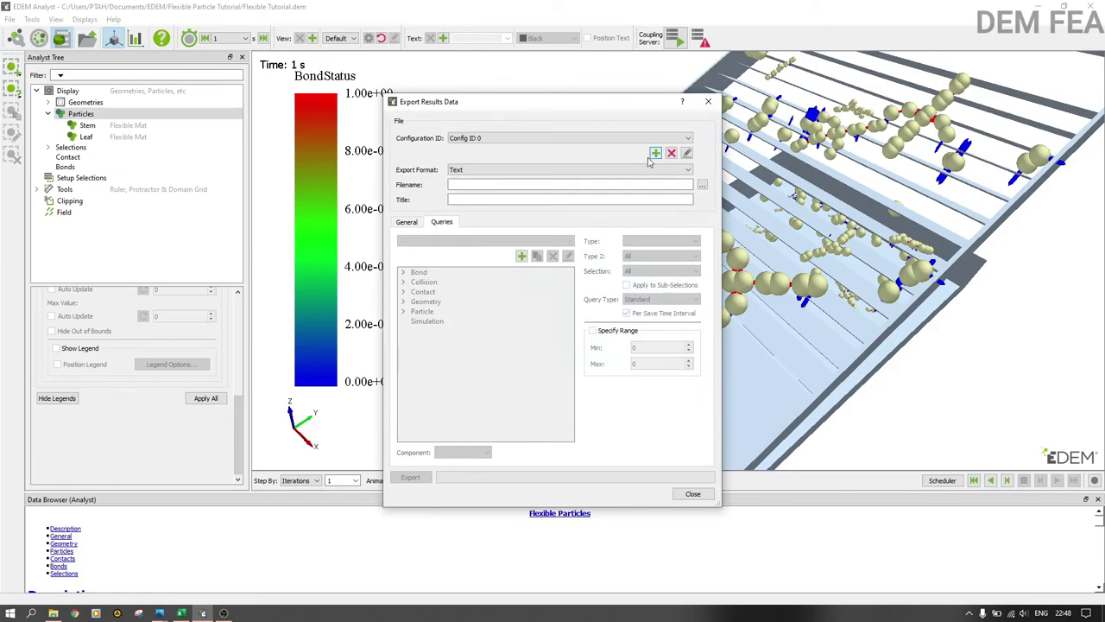
pyautogui.click(496, 182)
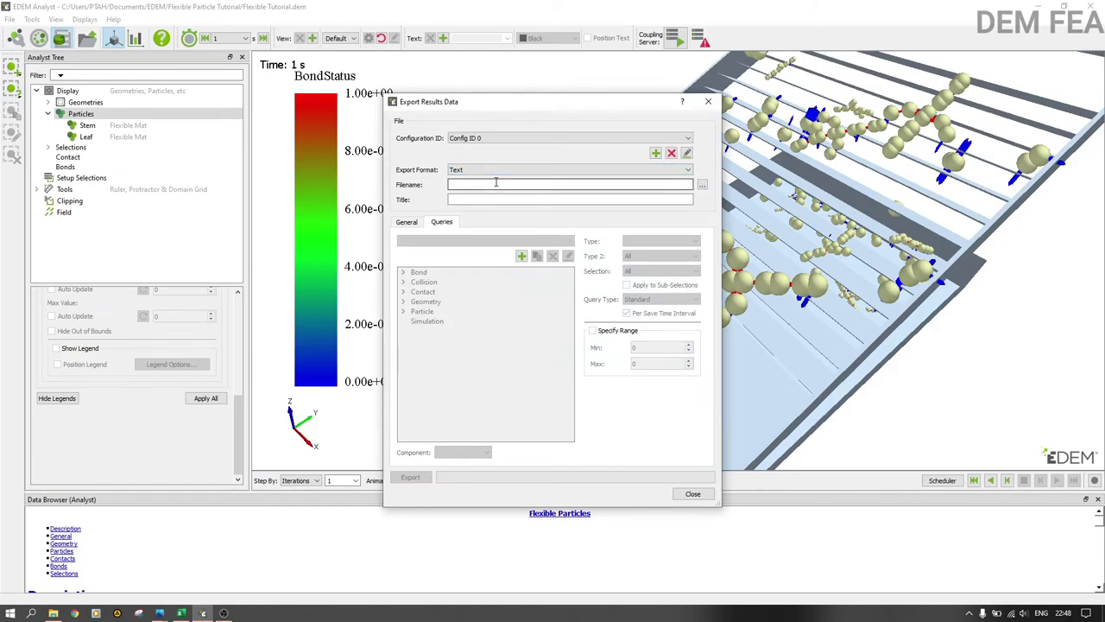
pyautogui.write('Bond')
pyautogui.click(480, 202)
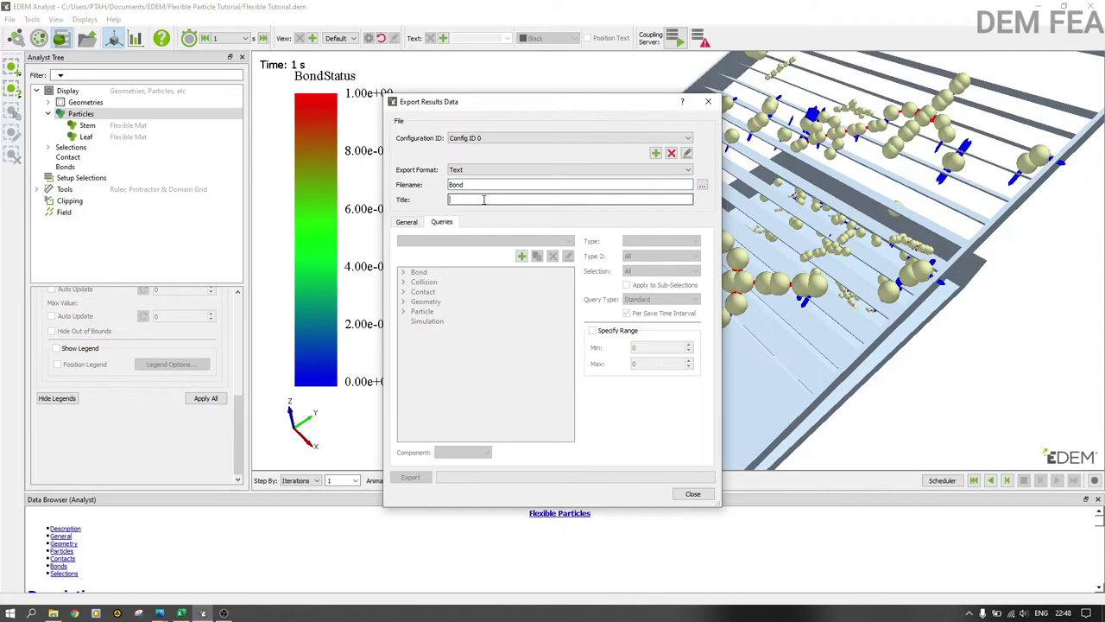
# Step: Add a query to the export configuration and set it to the contact BondStatus attribute
pyautogui.click(521, 256)
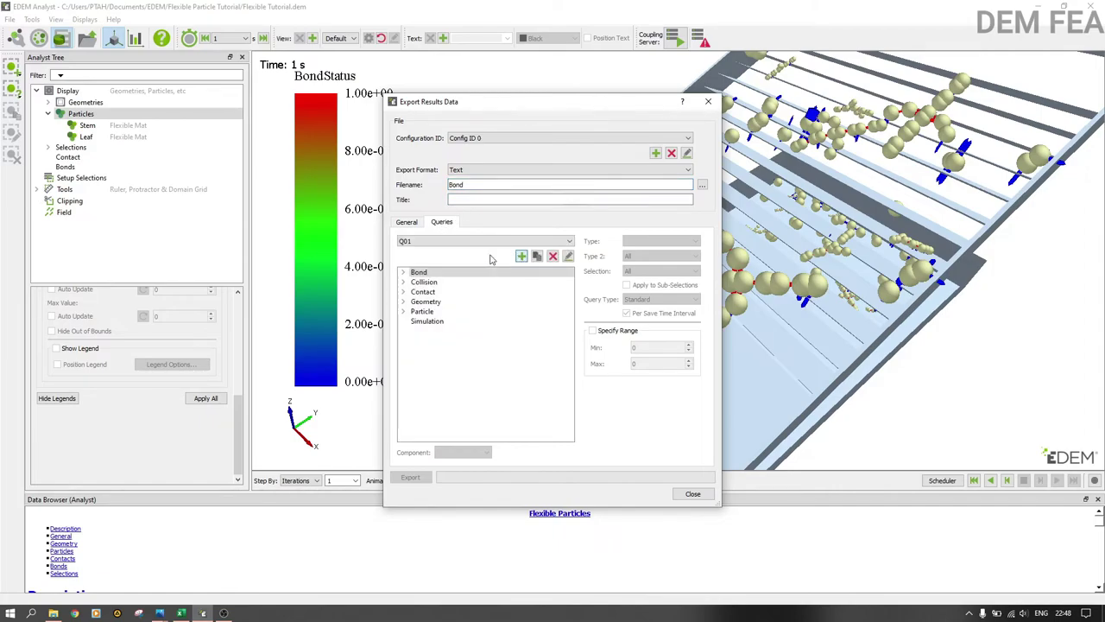
pyautogui.click(404, 292)
pyautogui.click(440, 302)
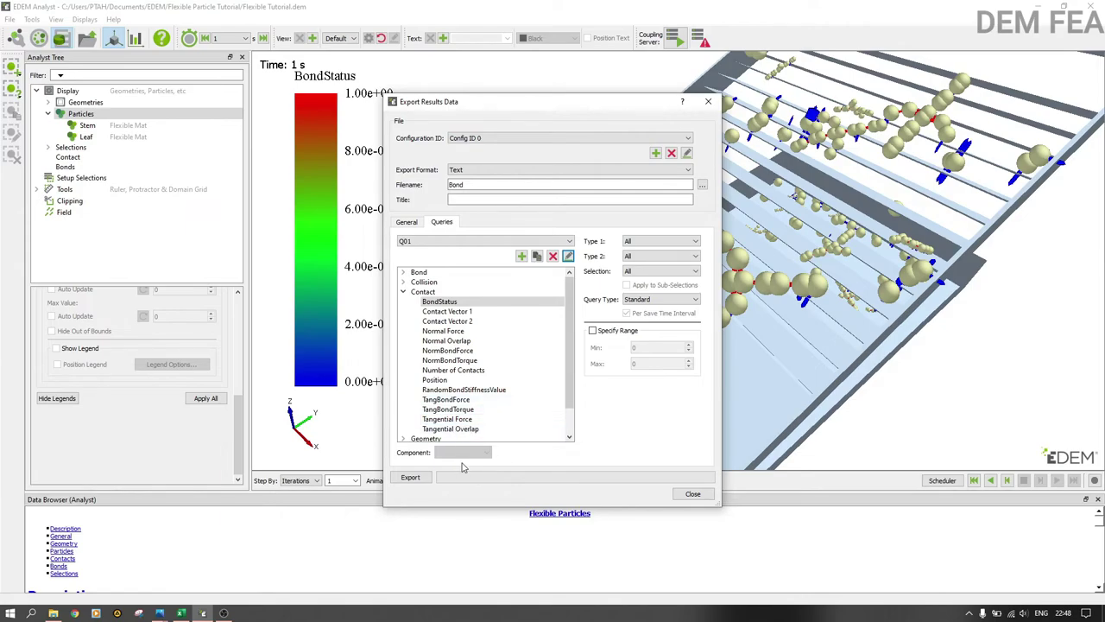
# Step: Title the export Bond.csv and export the BondStatus query data
pyautogui.click(488, 199)
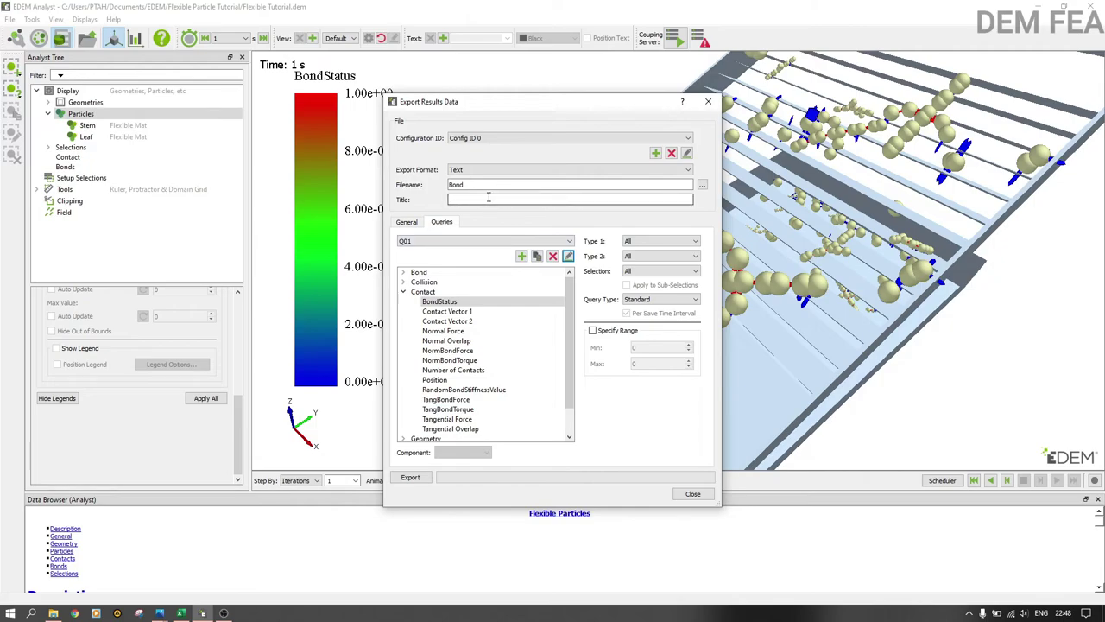
pyautogui.write('Bond.csv')
pyautogui.click(410, 477)
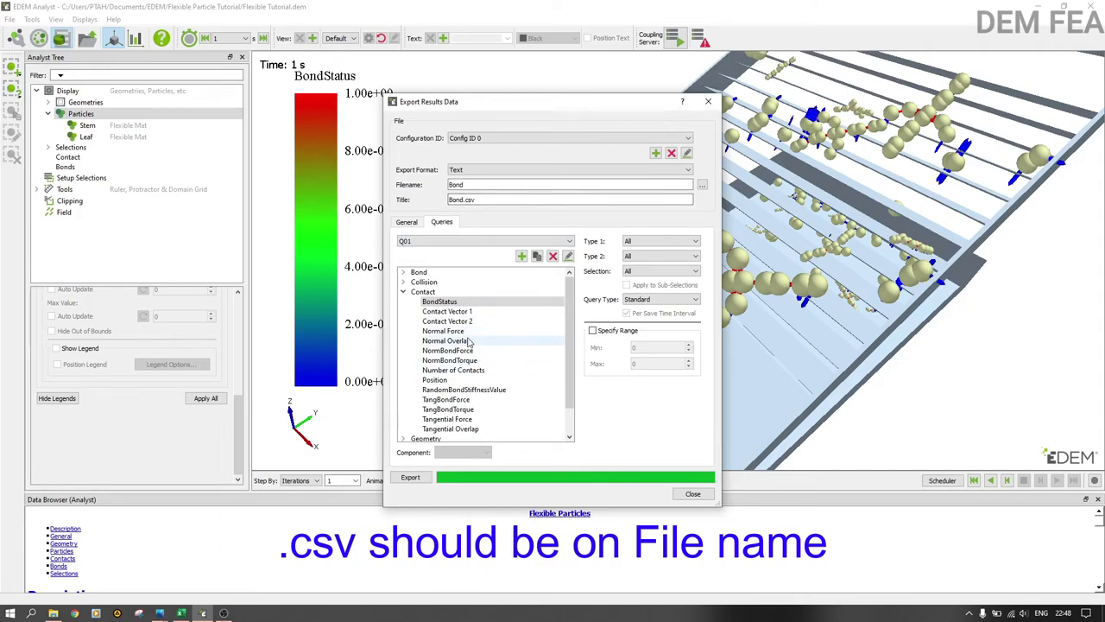
# Step: Switch query Q01 to the contact TangBondForce attribute and check its component options, choosing Magnitude
pyautogui.click(447, 399)
pyautogui.click(469, 453)
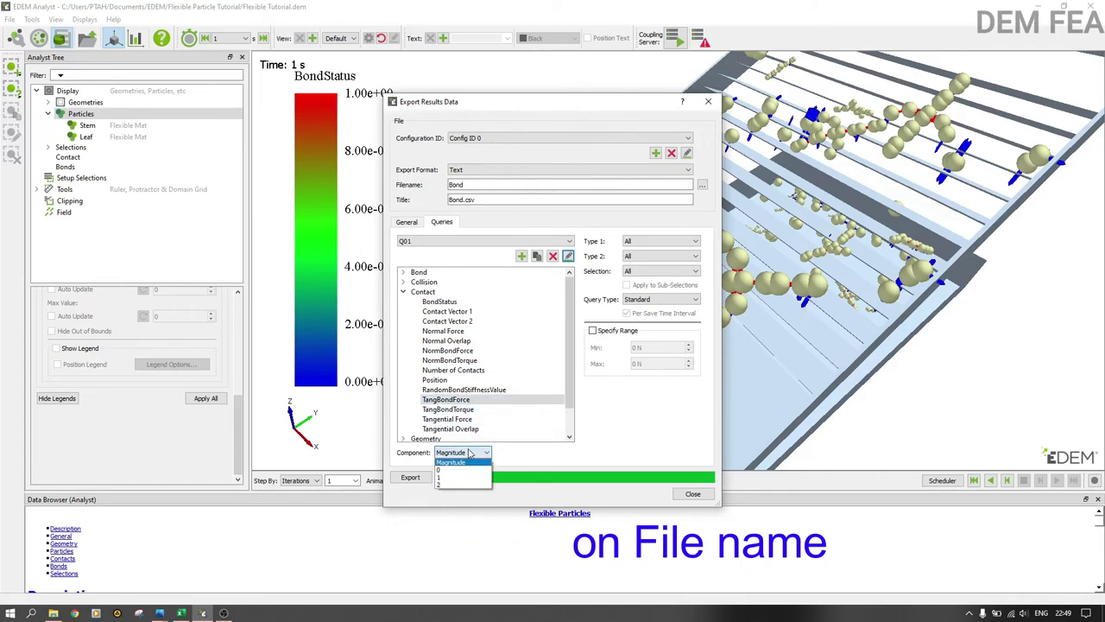
pyautogui.click(469, 452)
pyautogui.click(469, 453)
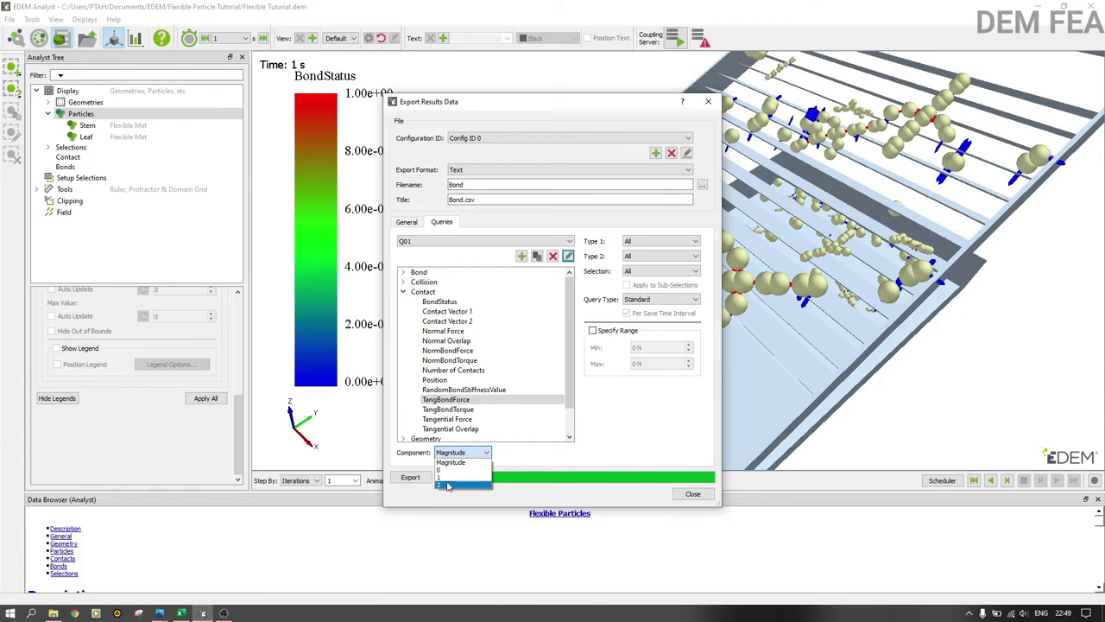
pyautogui.click(449, 463)
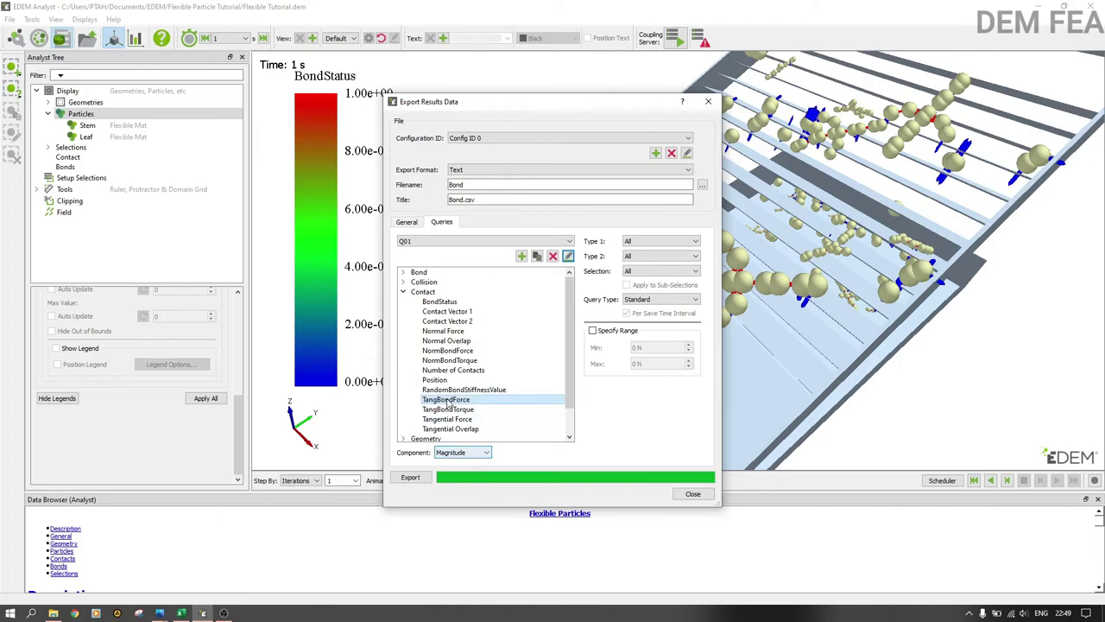
# Step: Switch query Q01 to the contact NormBondForce attribute with component 2
pyautogui.click(458, 341)
pyautogui.click(444, 331)
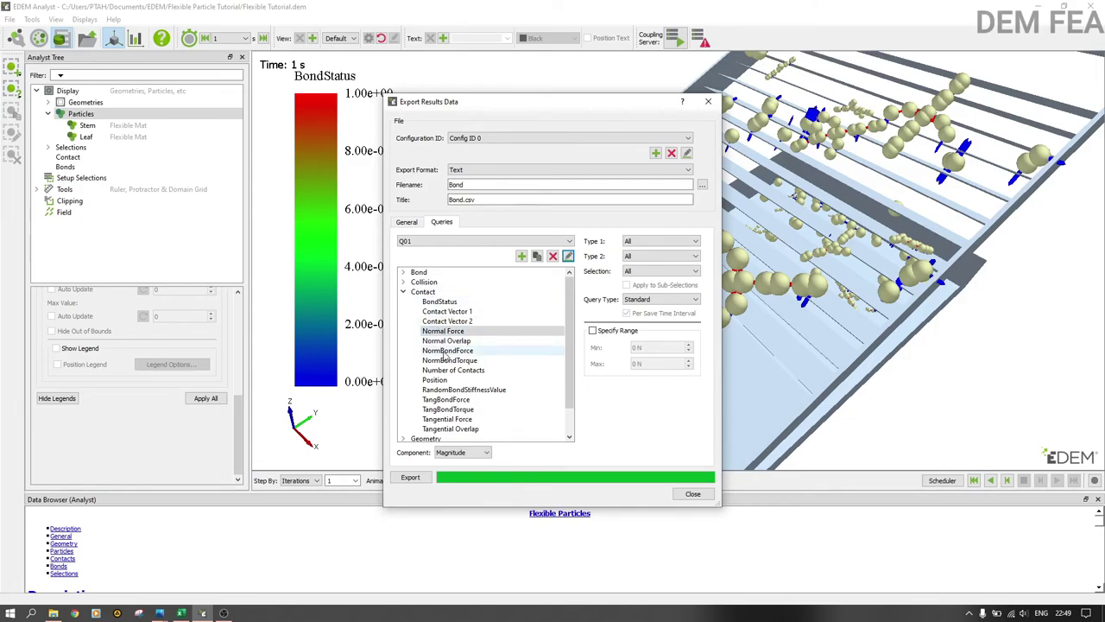
pyautogui.click(446, 351)
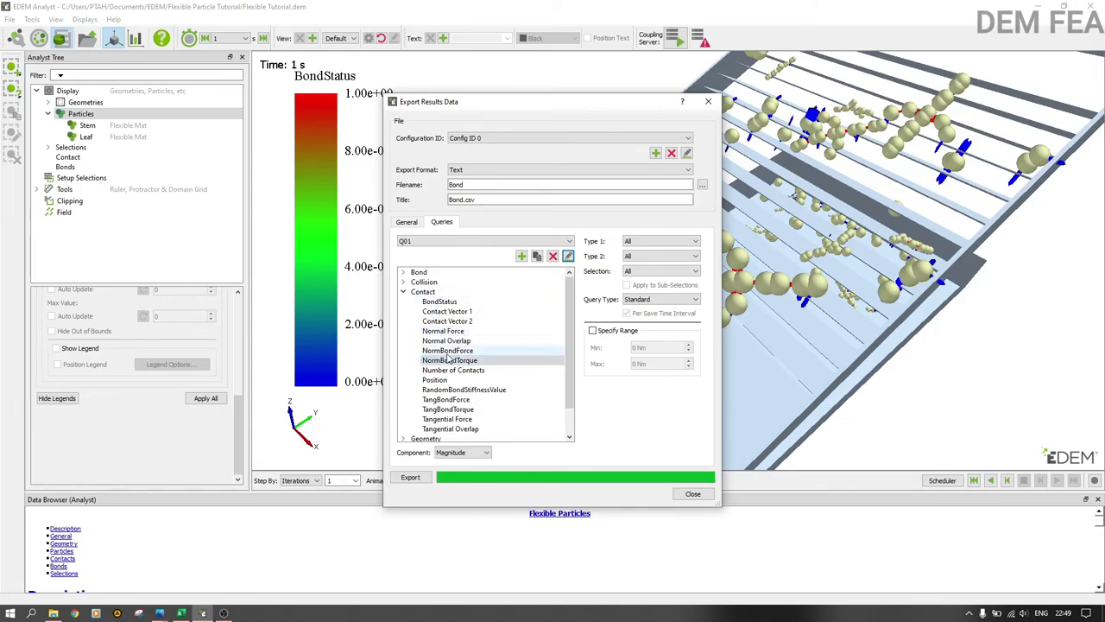
pyautogui.click(461, 452)
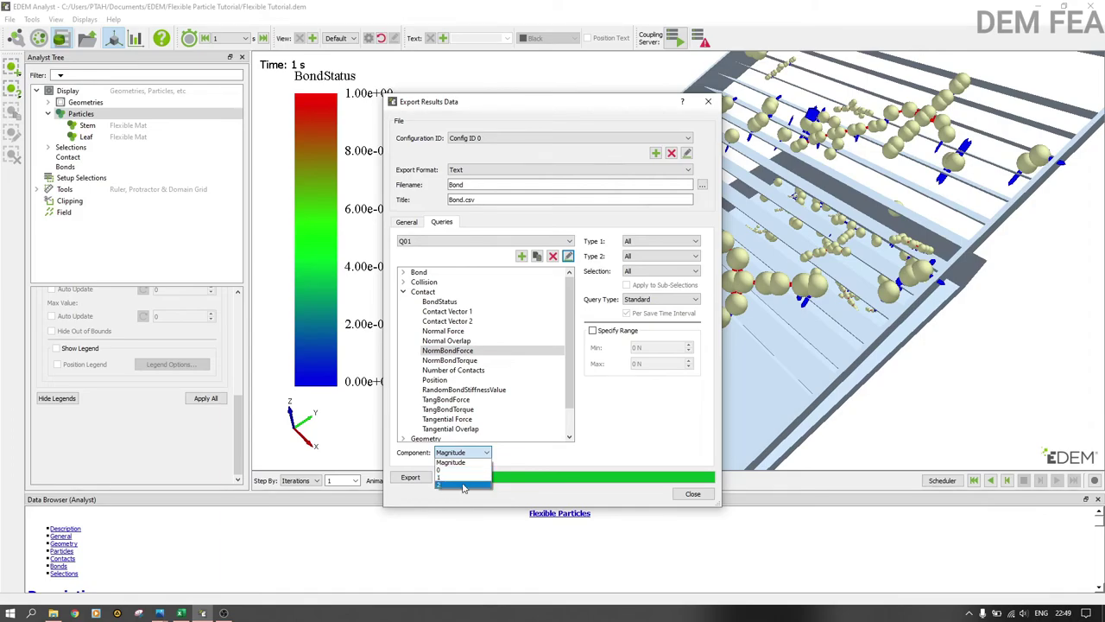
pyautogui.click(462, 485)
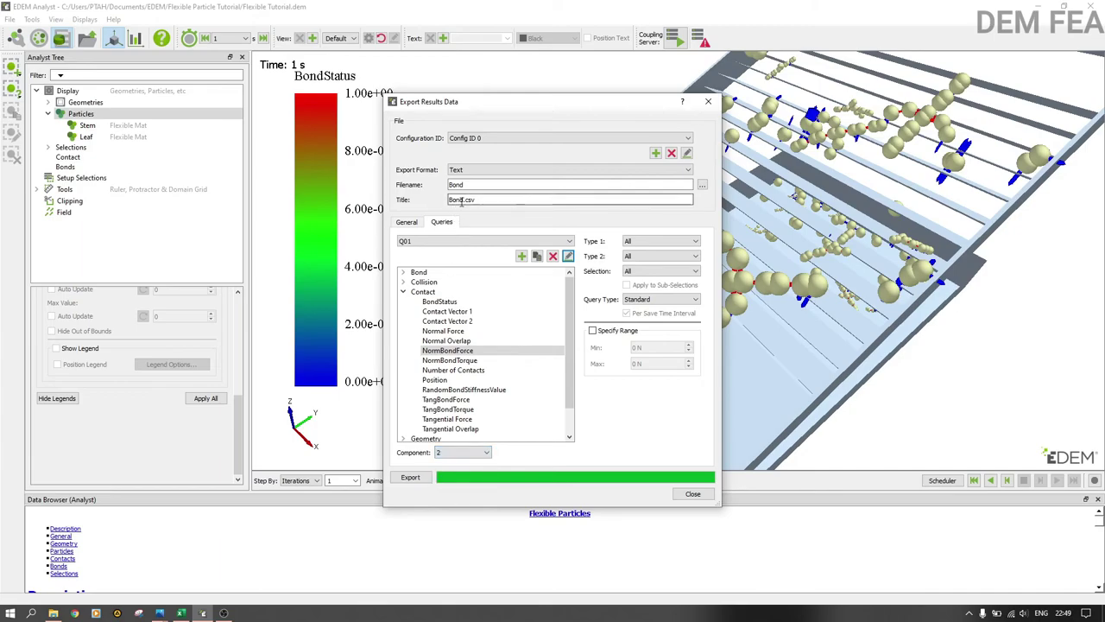
# Step: Add a second export query, and set query Q01 back to the contact BondStatus attribute
pyautogui.click(521, 255)
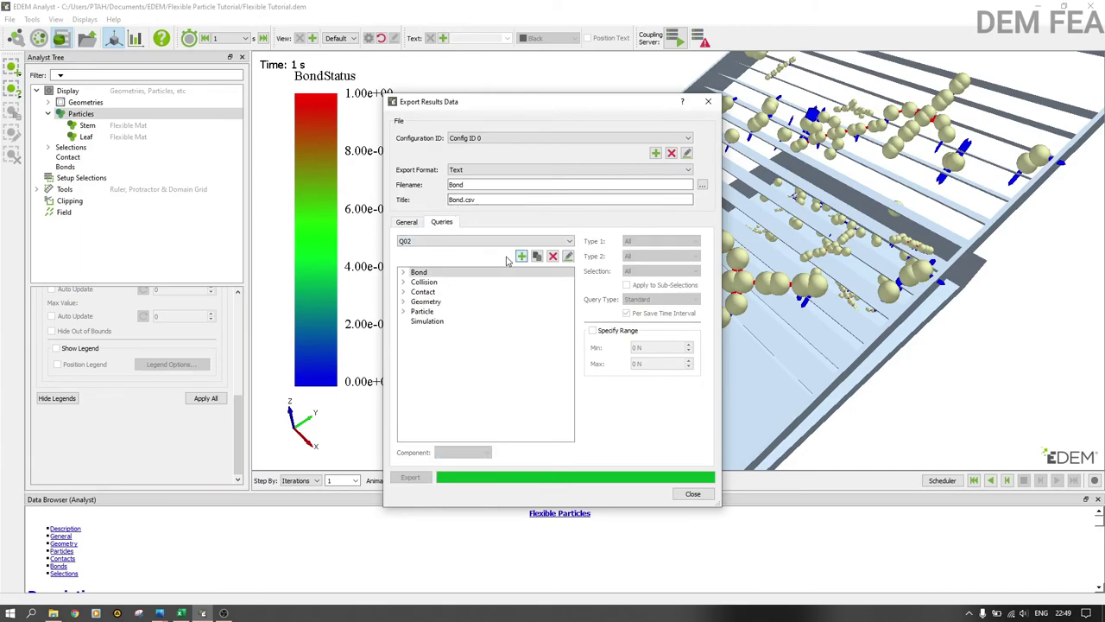
pyautogui.click(427, 242)
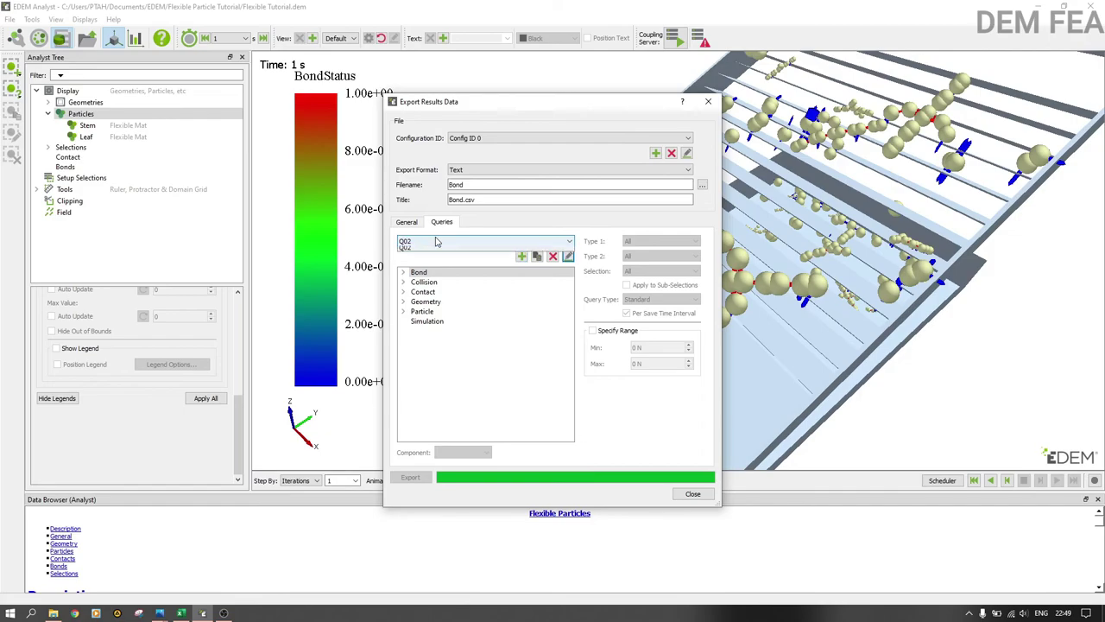
pyautogui.click(433, 252)
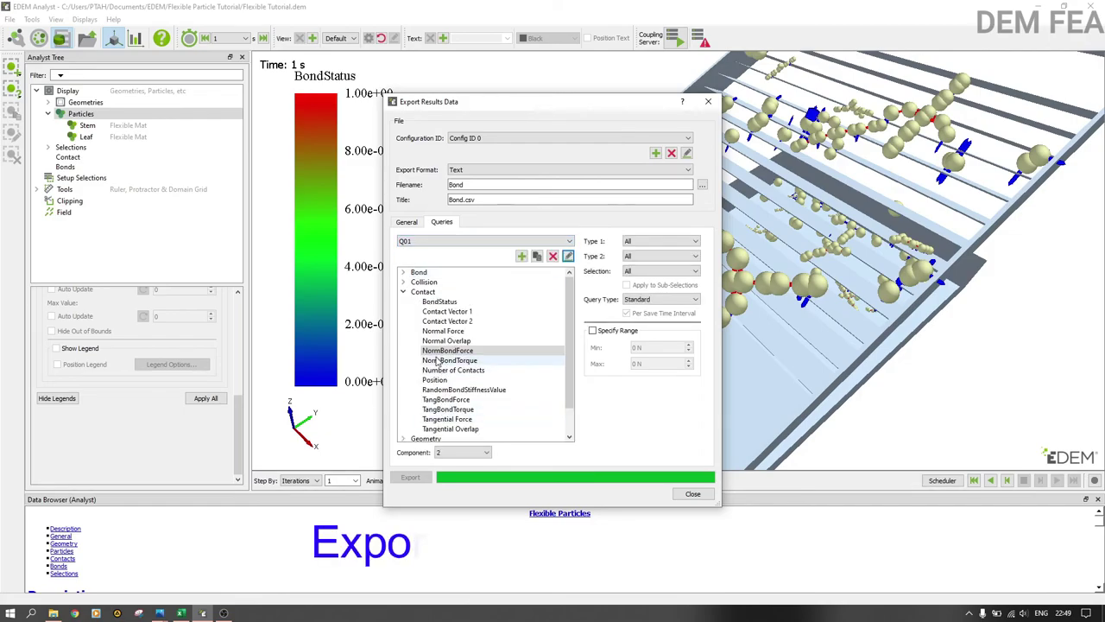
pyautogui.scroll(-1, 449, 376)
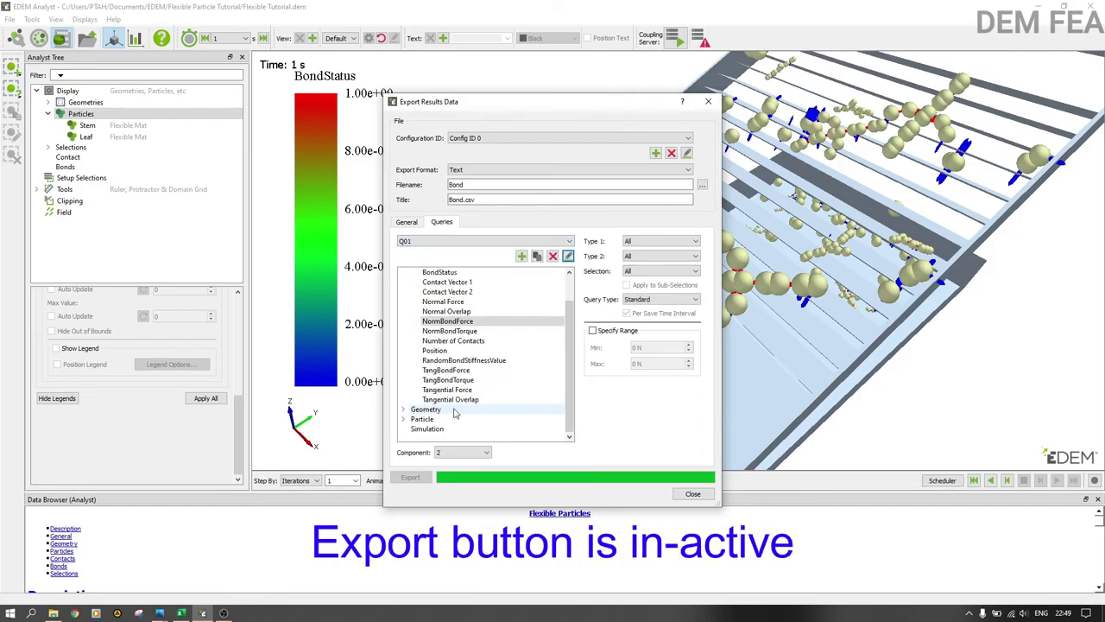
pyautogui.scroll(1, 456, 388)
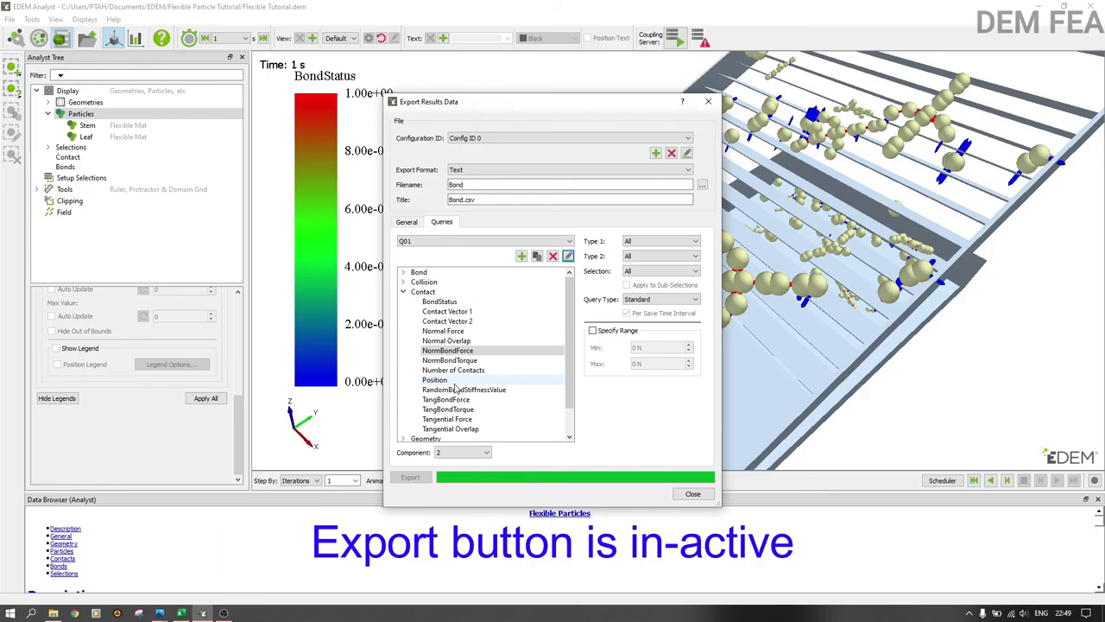
pyautogui.click(462, 301)
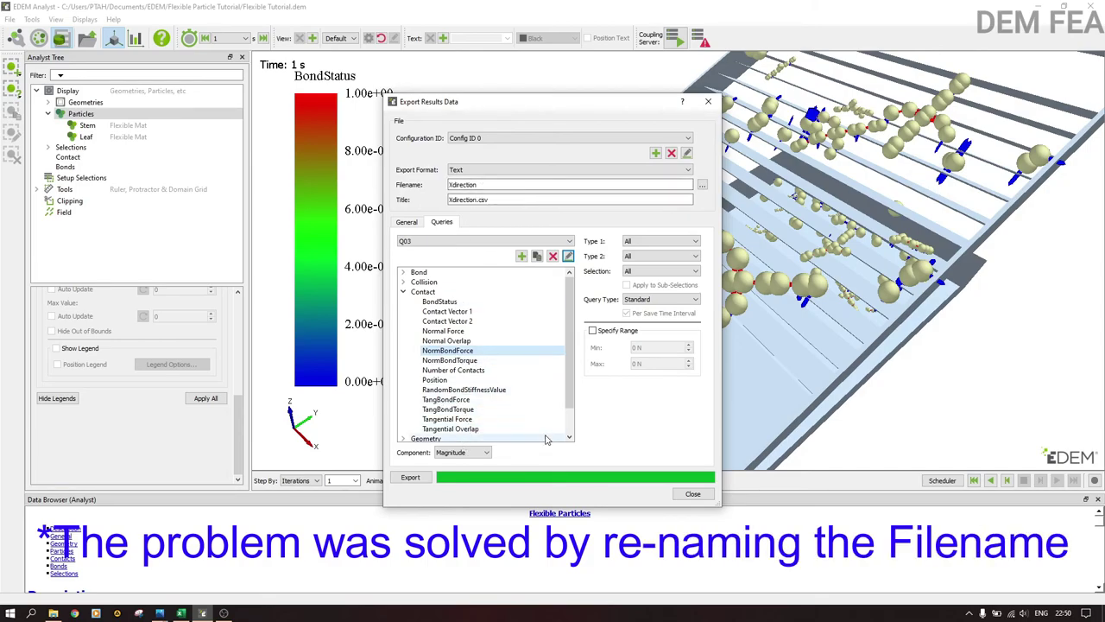
# Step: Set the component of the NormBondForce query Q03 to 0, export the data and close the export dialog
pyautogui.click(464, 452)
pyautogui.click(464, 471)
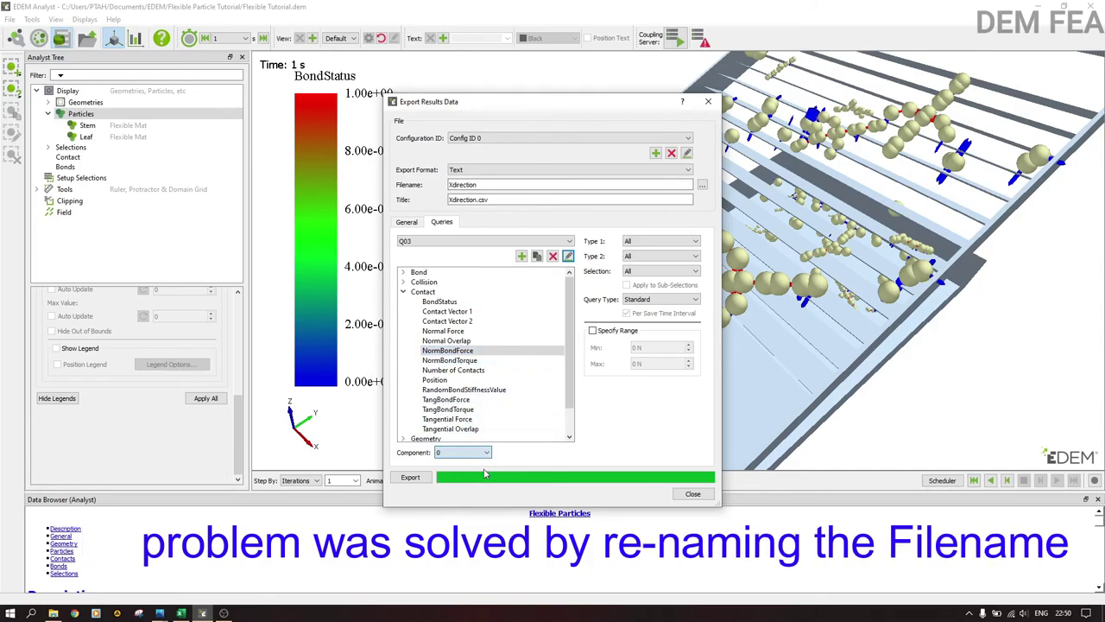
pyautogui.click(413, 478)
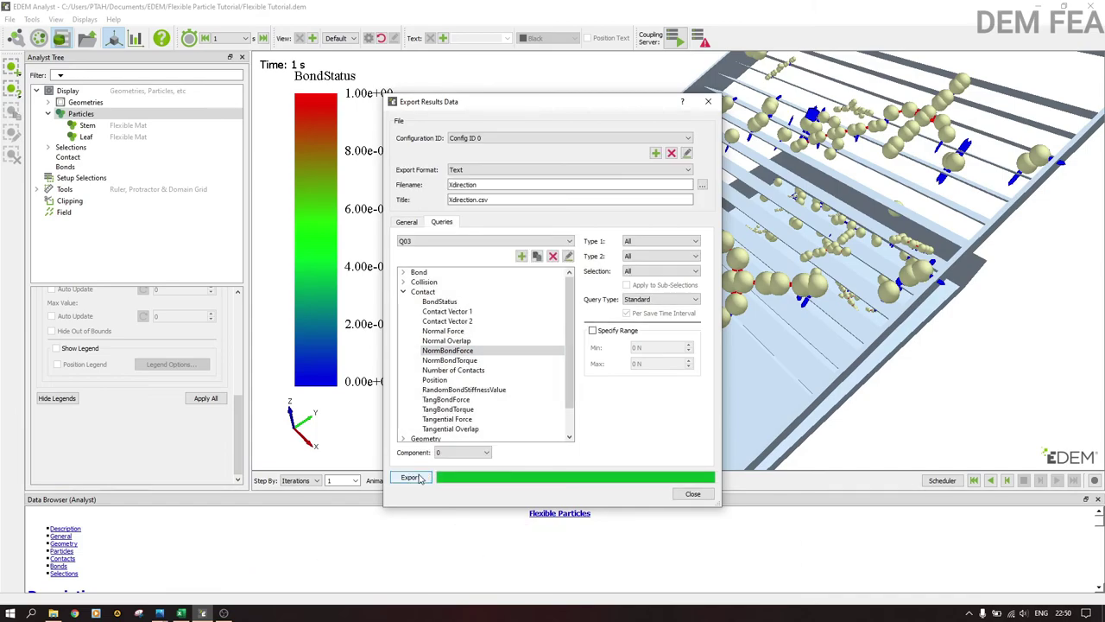
pyautogui.click(693, 493)
# Step: Open the exported Xdirection CSV file from the Flexible Particle Tutorial folder in a maximized Excel window
pyautogui.click(53, 613)
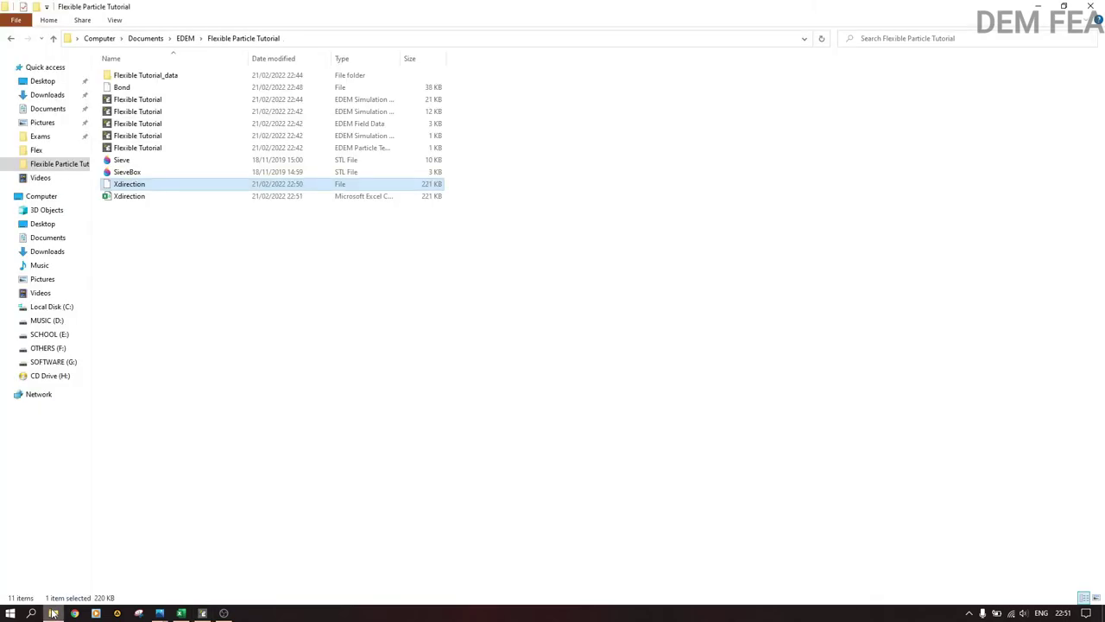
pyautogui.doubleClick(182, 197)
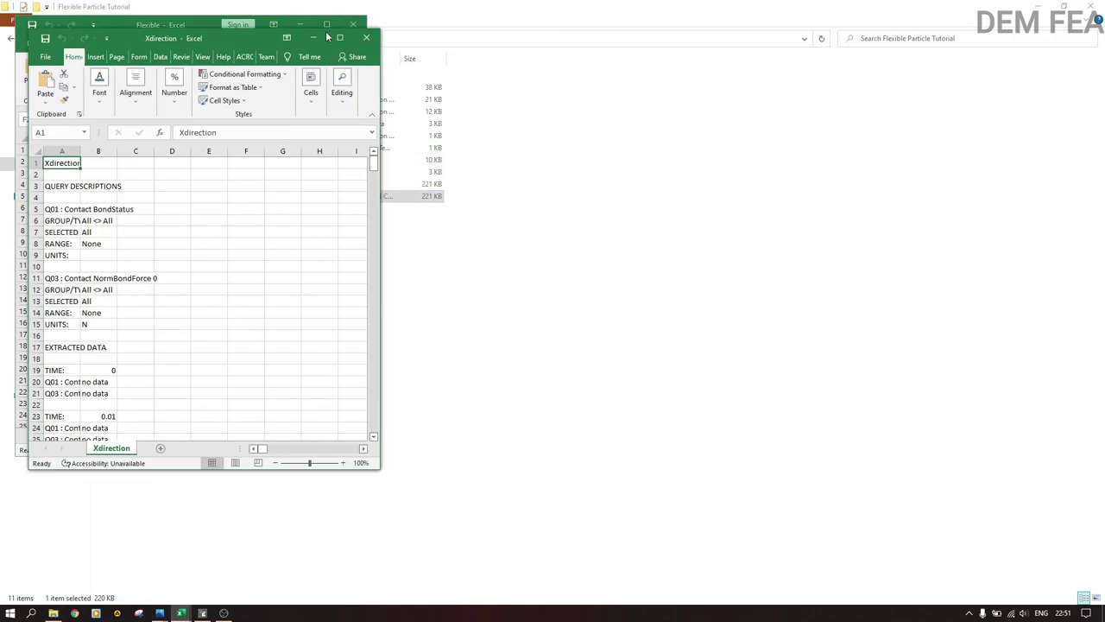
pyautogui.click(341, 38)
# Step: Review the query descriptions in the Xdirection sheet and widen column A to fit its full labels
pyautogui.scroll(-1, 175, 256)
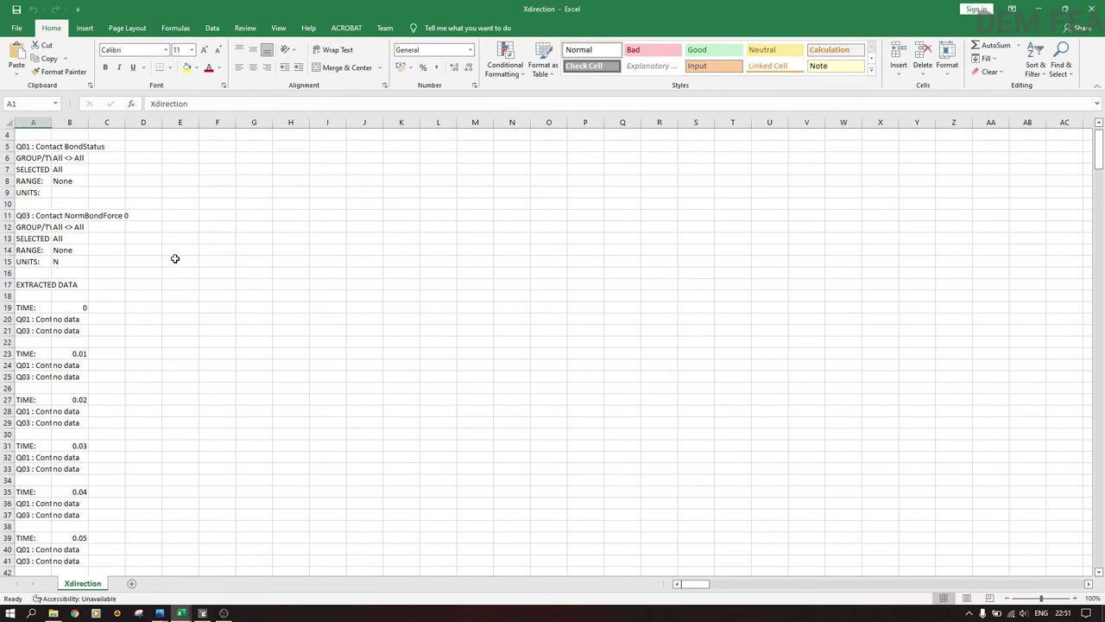
pyautogui.scroll(1, 175, 258)
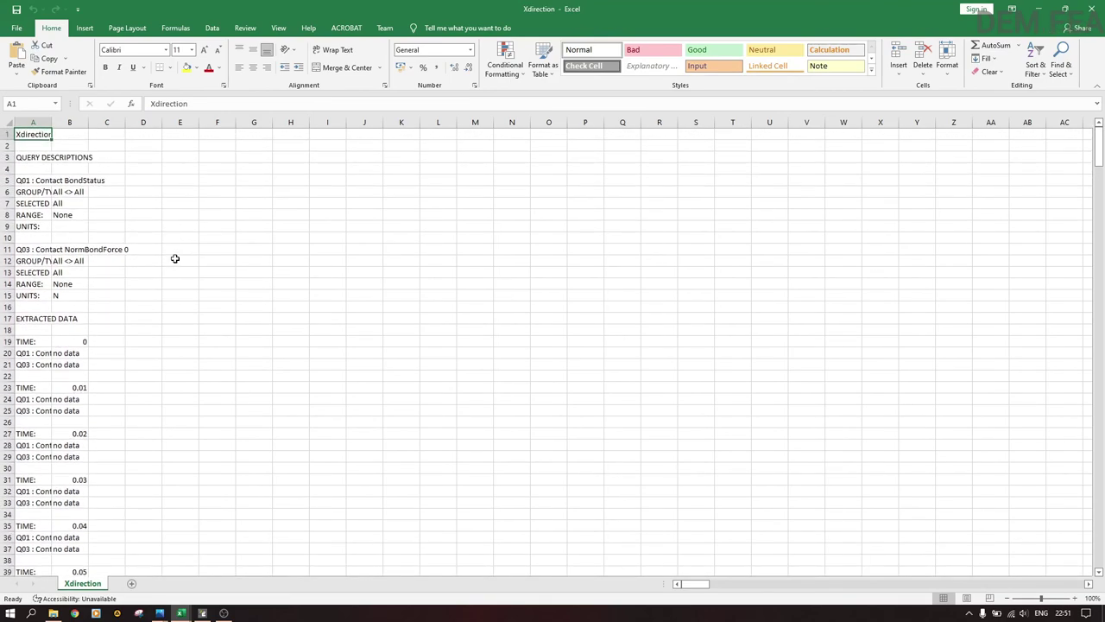
pyautogui.scroll(-1, 175, 258)
pyautogui.scroll(-2, 174, 259)
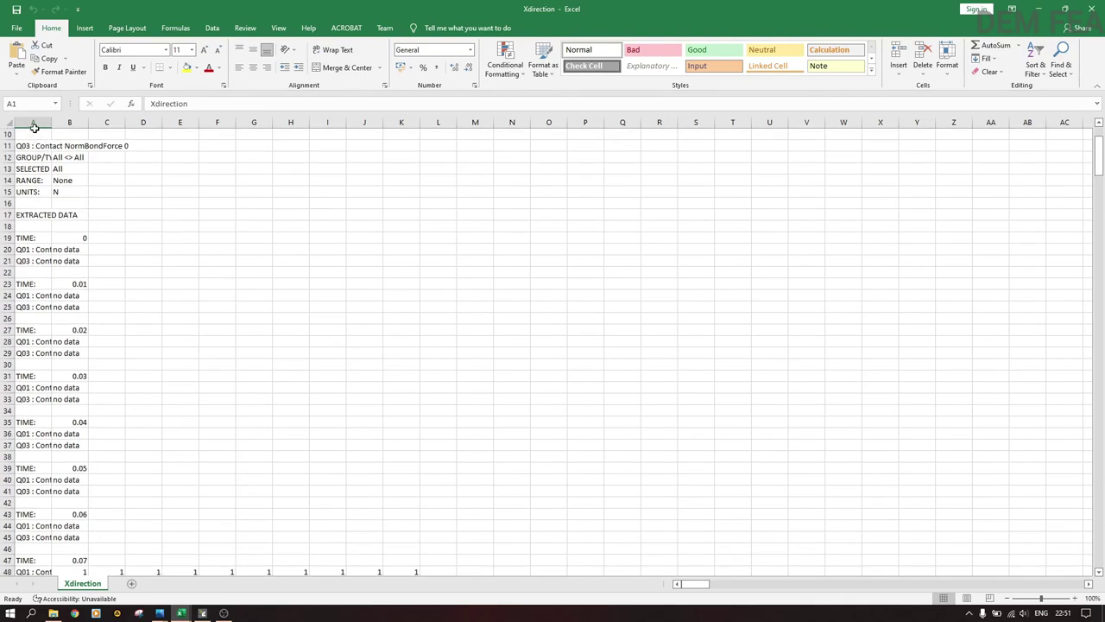
pyautogui.moveTo(51, 123); pyautogui.dragTo(161, 123)
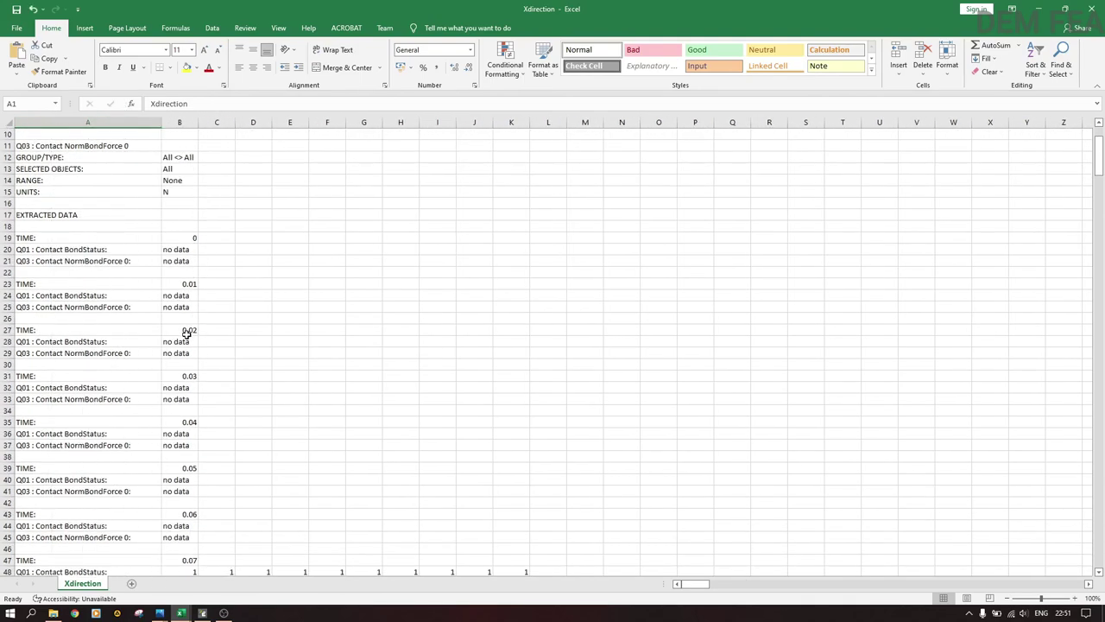
# Step: Examine the BondStatus and NormBondForce values recorded for the successive time steps
pyautogui.scroll(-4, 187, 333)
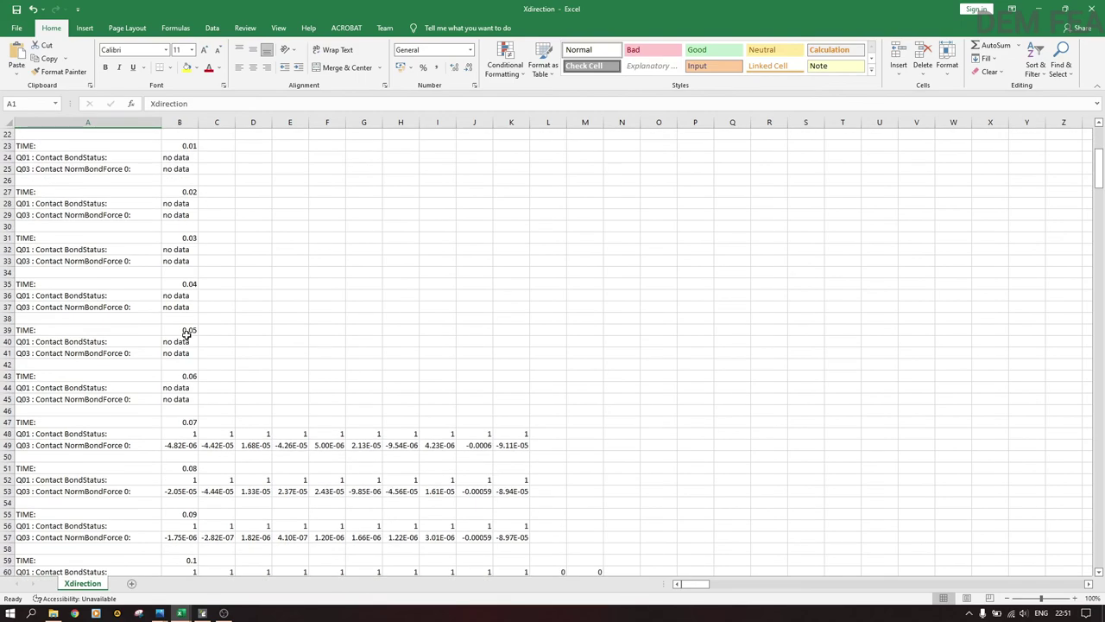
pyautogui.scroll(-1, 186, 333)
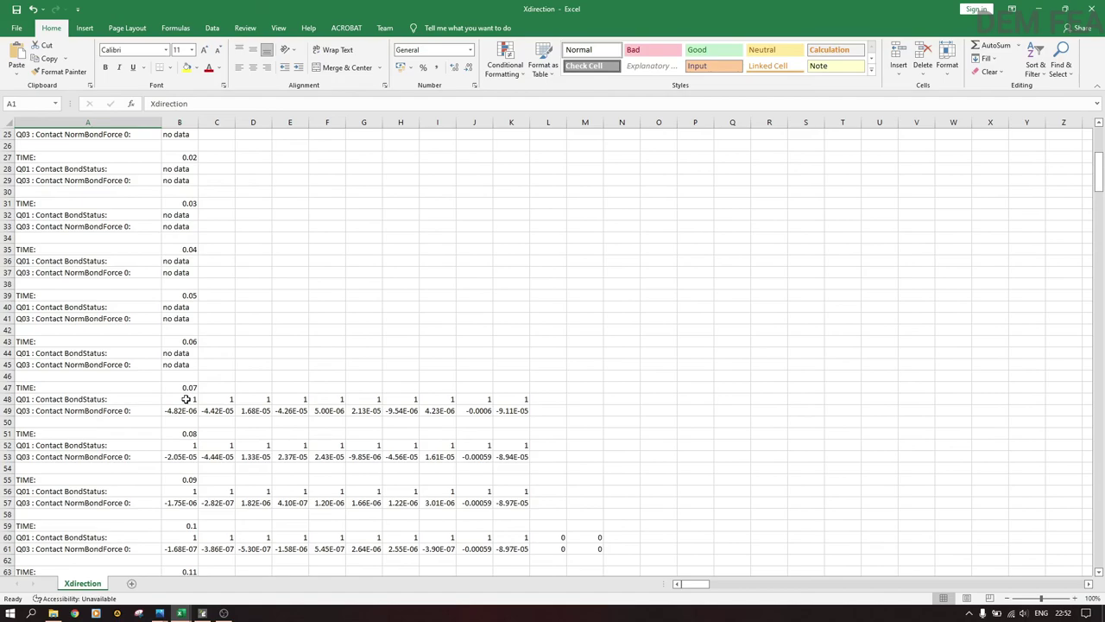
pyautogui.scroll(-2, 450, 446)
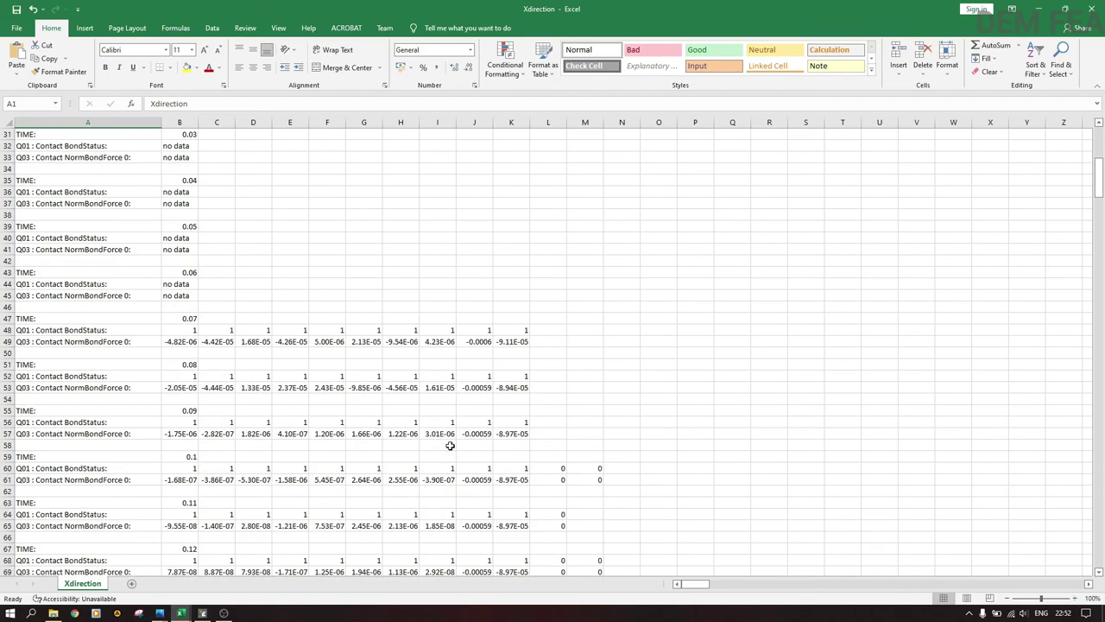
pyautogui.scroll(-12, 449, 445)
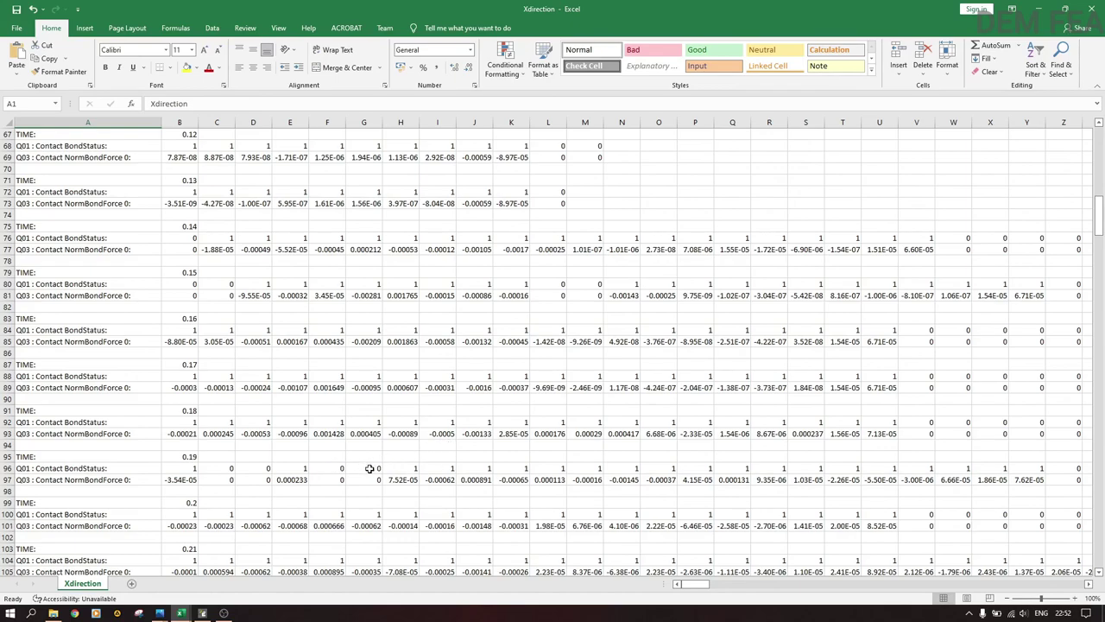
pyautogui.scroll(-5, 370, 468)
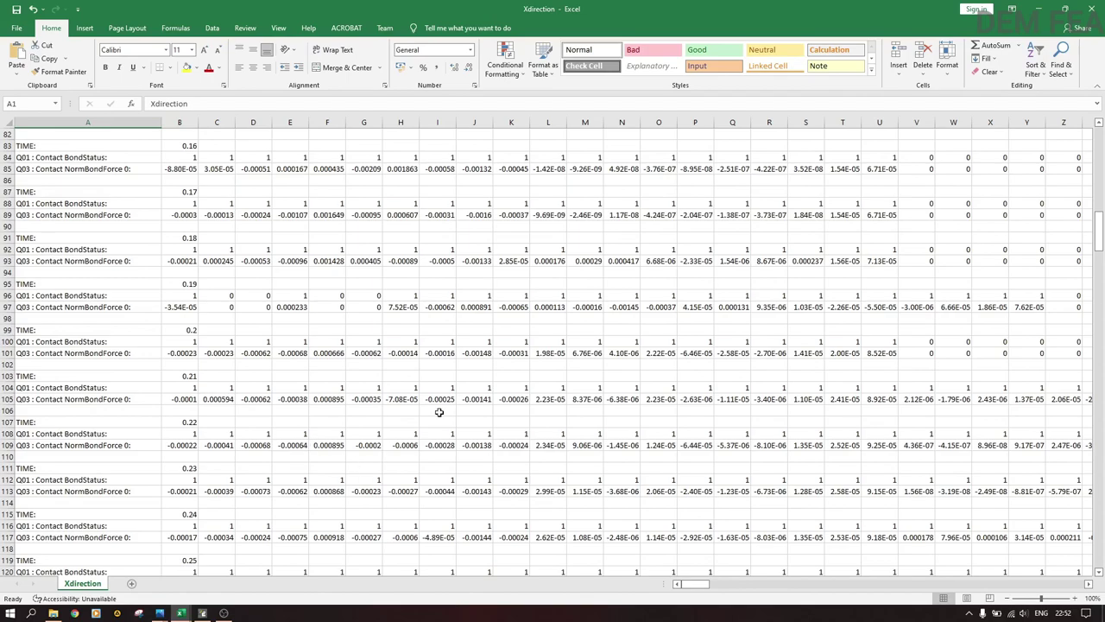
# Step: Minimize the Xdirection sheet and switch back to EDEM Analyst to view the whole sieve and box
pyautogui.click(1039, 13)
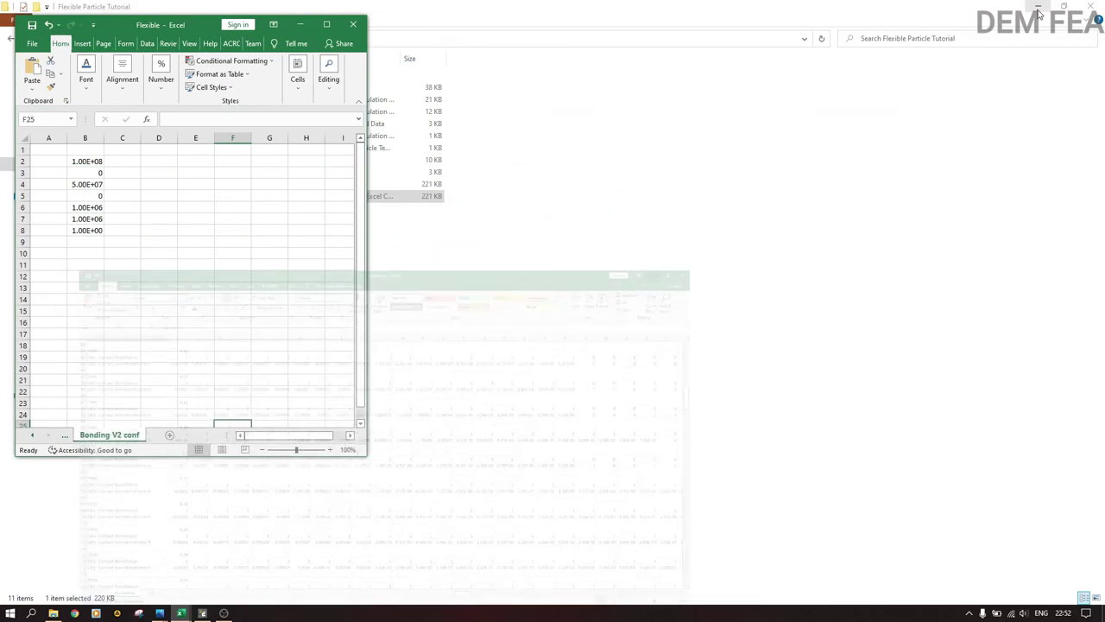
pyautogui.click(199, 612)
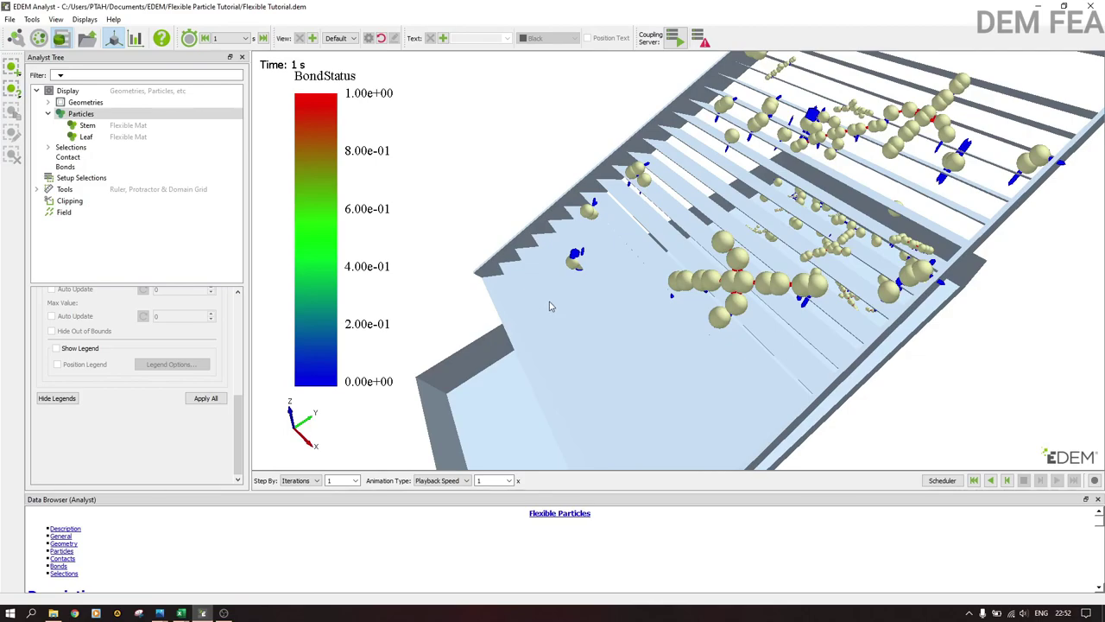
pyautogui.scroll(-5, 646, 229)
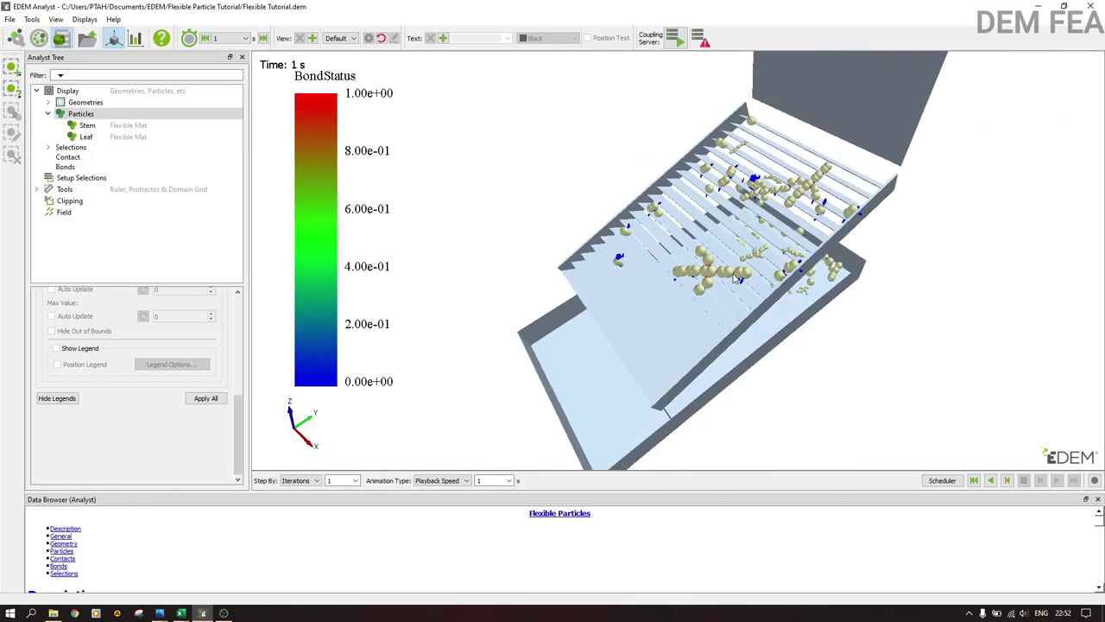